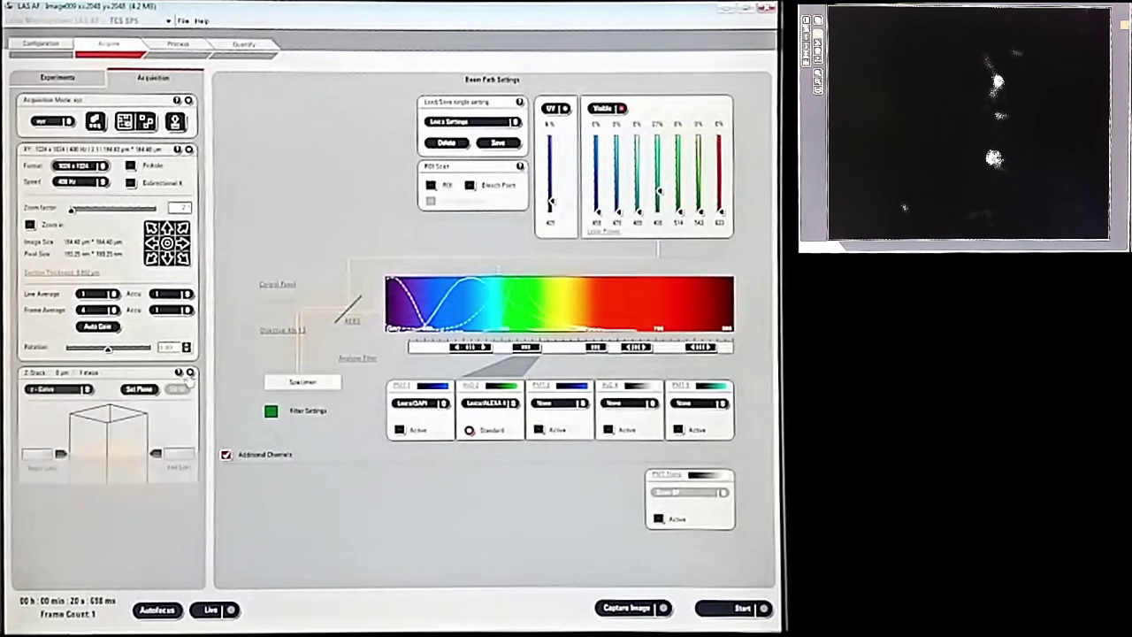
- Preview the specimen live and set the z-stack's begin at about -6.1 µm and its end at about 4.9 µm
{"action": "left_click", "coordinate": [210, 610]}
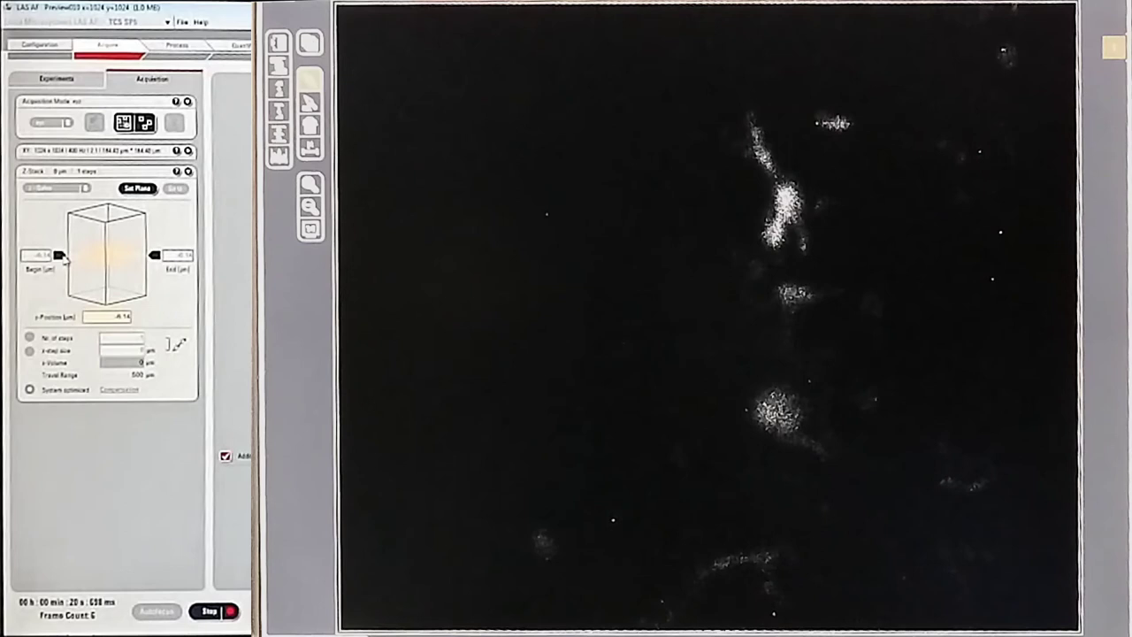
{"action": "left_click", "coordinate": [59, 256]}
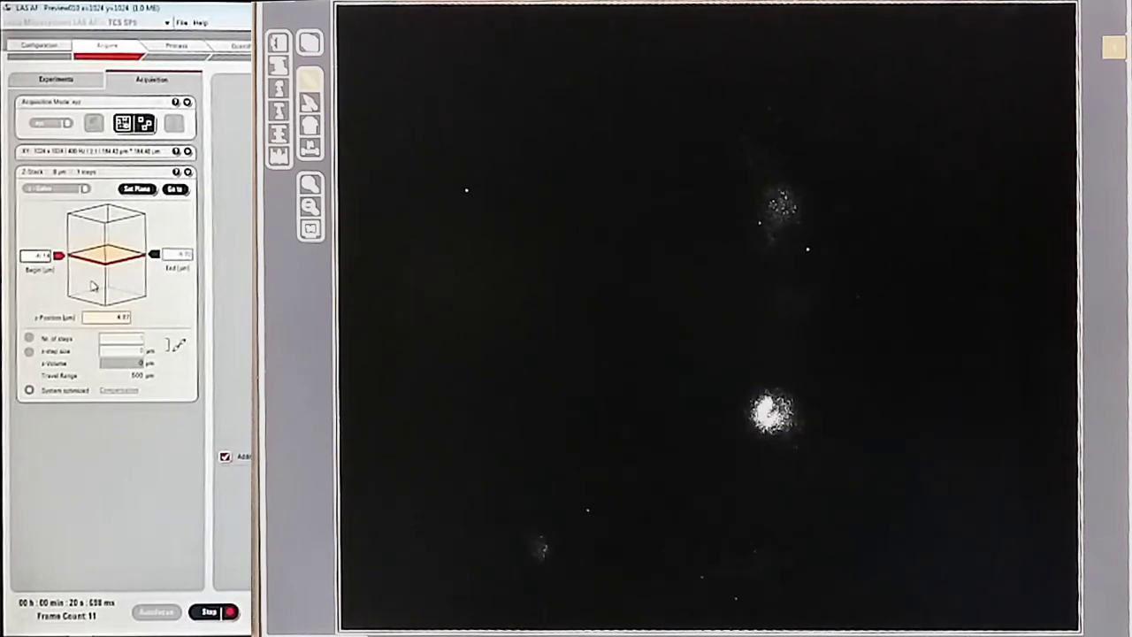
{"action": "left_click", "coordinate": [155, 254]}
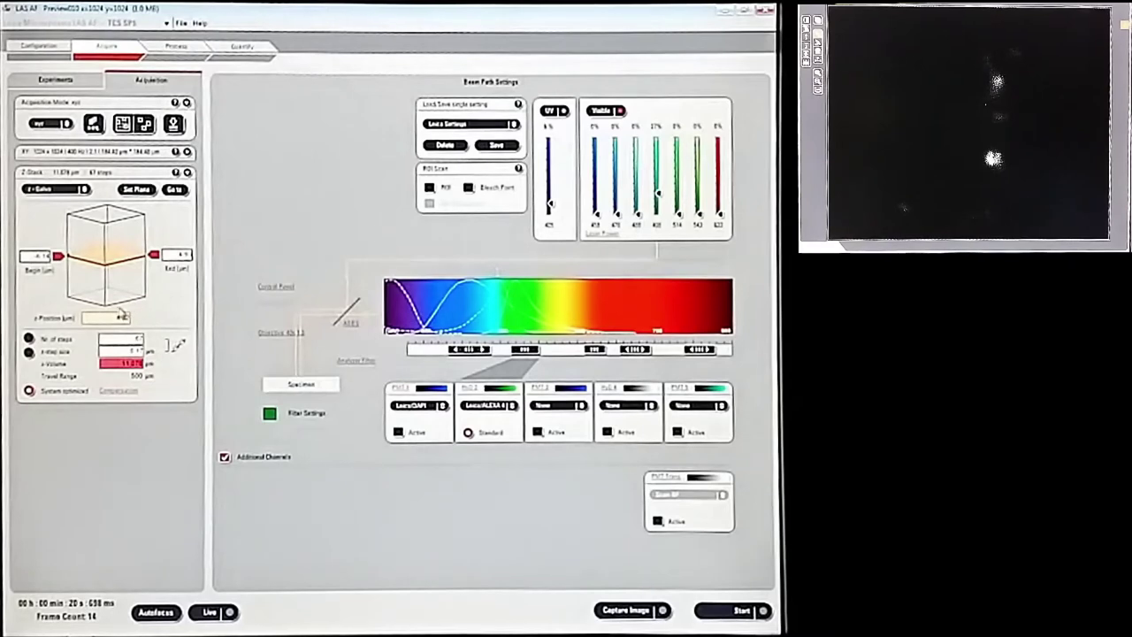
- Enable Bidirectional X scanning and adjust the phase correction to about -37 during a live preview
{"action": "left_click", "coordinate": [187, 152]}
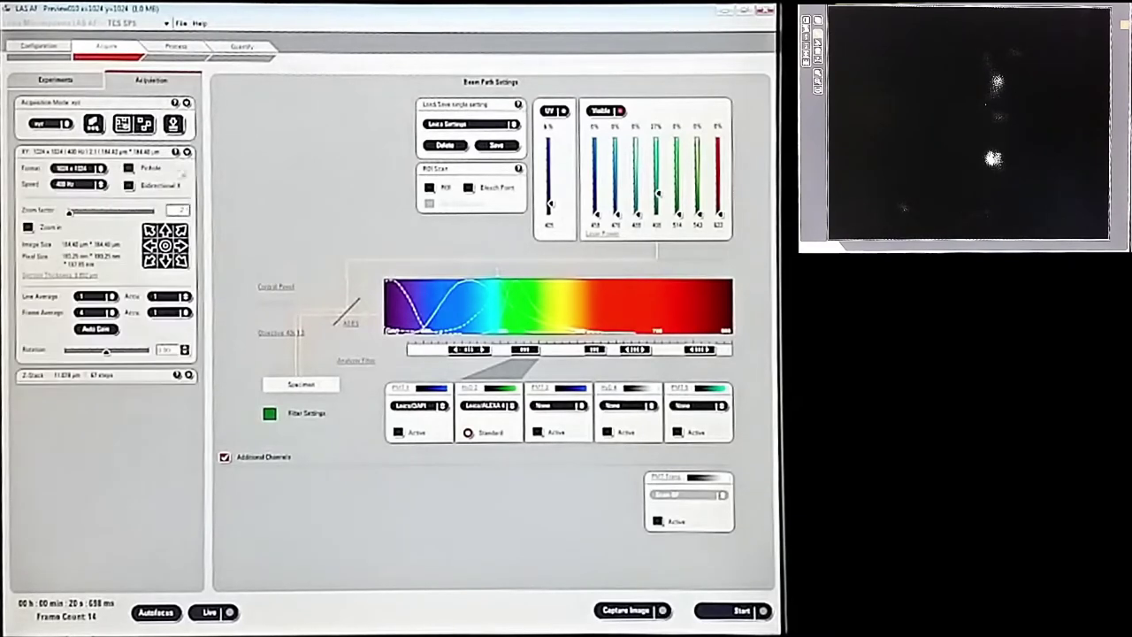
{"action": "left_click", "coordinate": [129, 185]}
{"action": "left_click", "coordinate": [210, 612]}
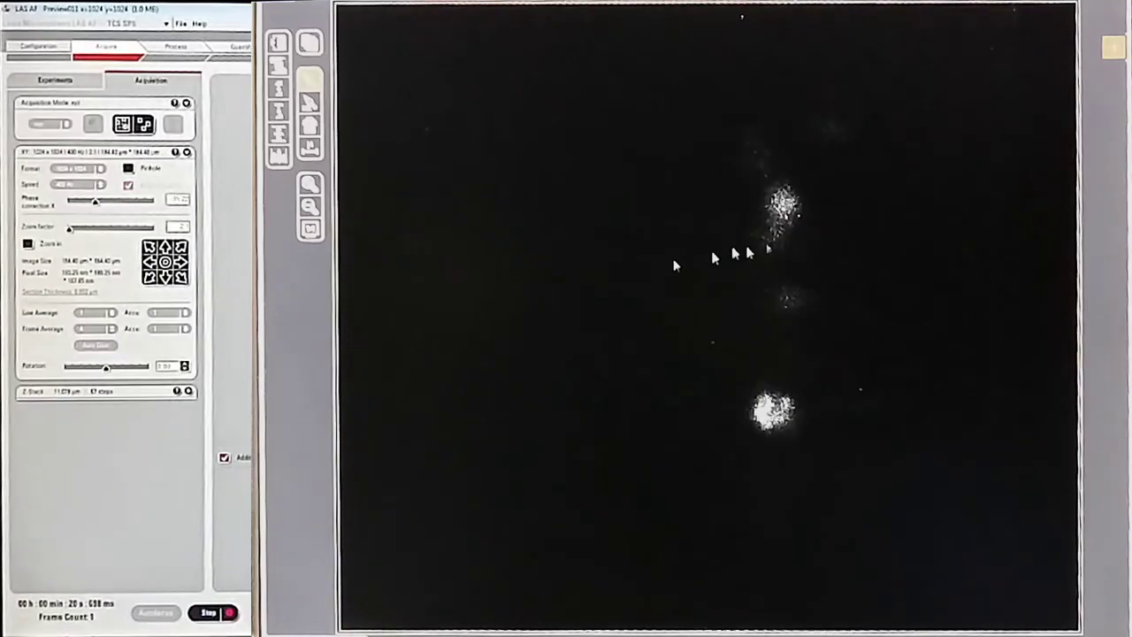
{"action": "mouse_move", "coordinate": [95, 202]}
{"action": "left_mouse_down"}
{"action": "mouse_move", "coordinate": [68, 215]}
{"action": "mouse_move", "coordinate": [120, 217]}
{"action": "mouse_move", "coordinate": [93, 214]}
{"action": "left_mouse_up"}
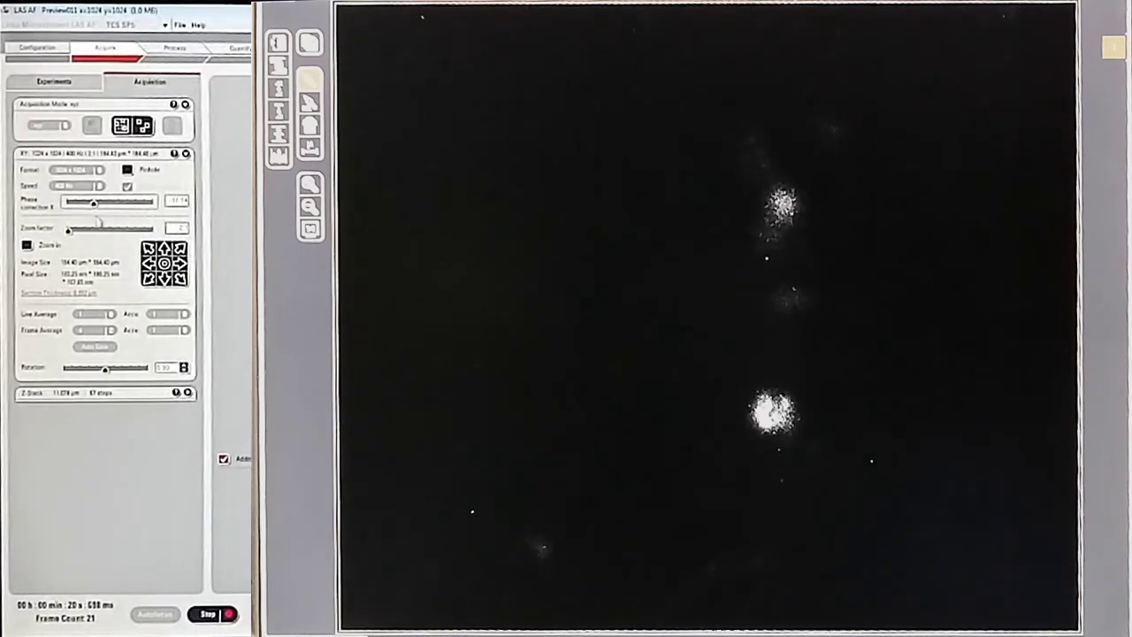
{"action": "left_click", "coordinate": [209, 614]}
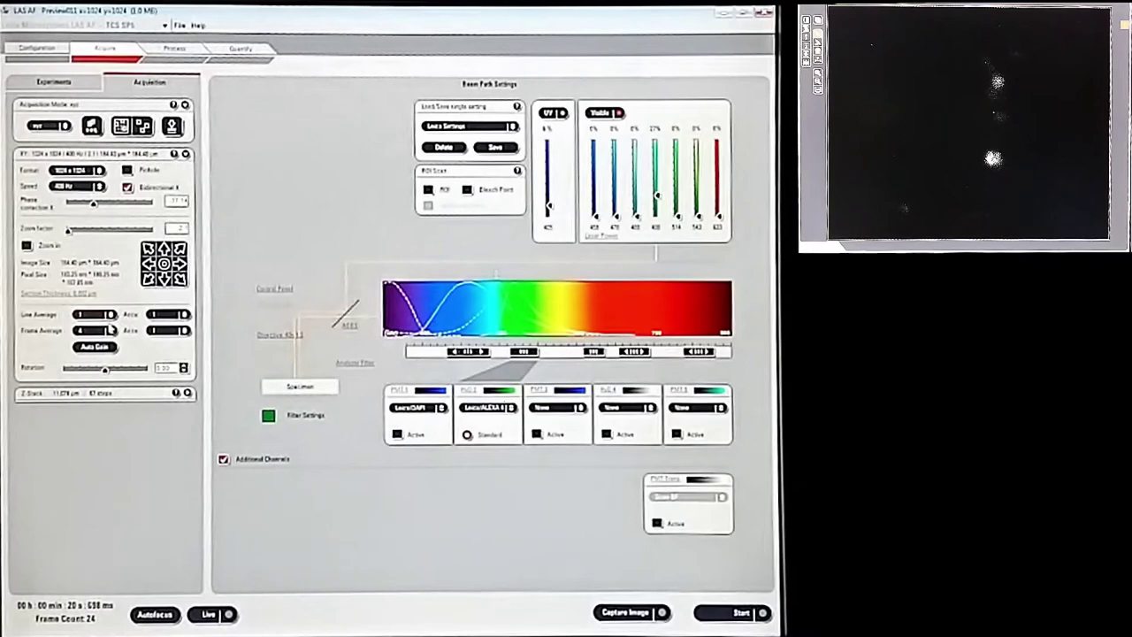
- Set the frame average to 3 and enable the pinhole settings with Airy units (AU)
{"action": "left_click", "coordinate": [109, 331]}
{"action": "left_click", "coordinate": [95, 375]}
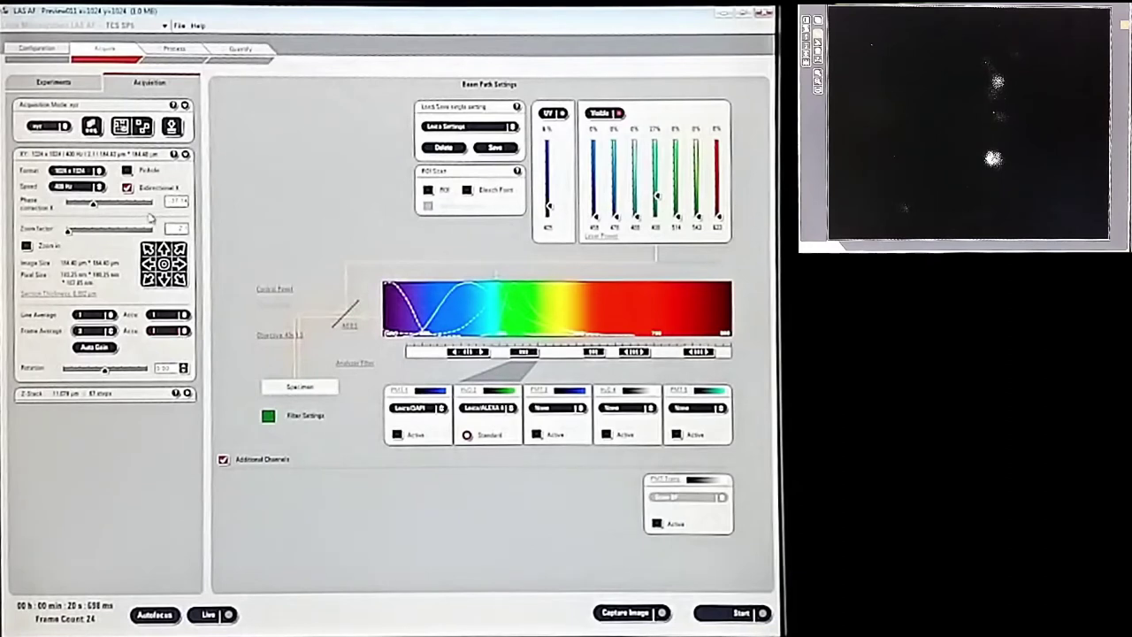
{"action": "left_click", "coordinate": [127, 169]}
{"action": "left_click", "coordinate": [89, 411]}
{"action": "left_click", "coordinate": [75, 429]}
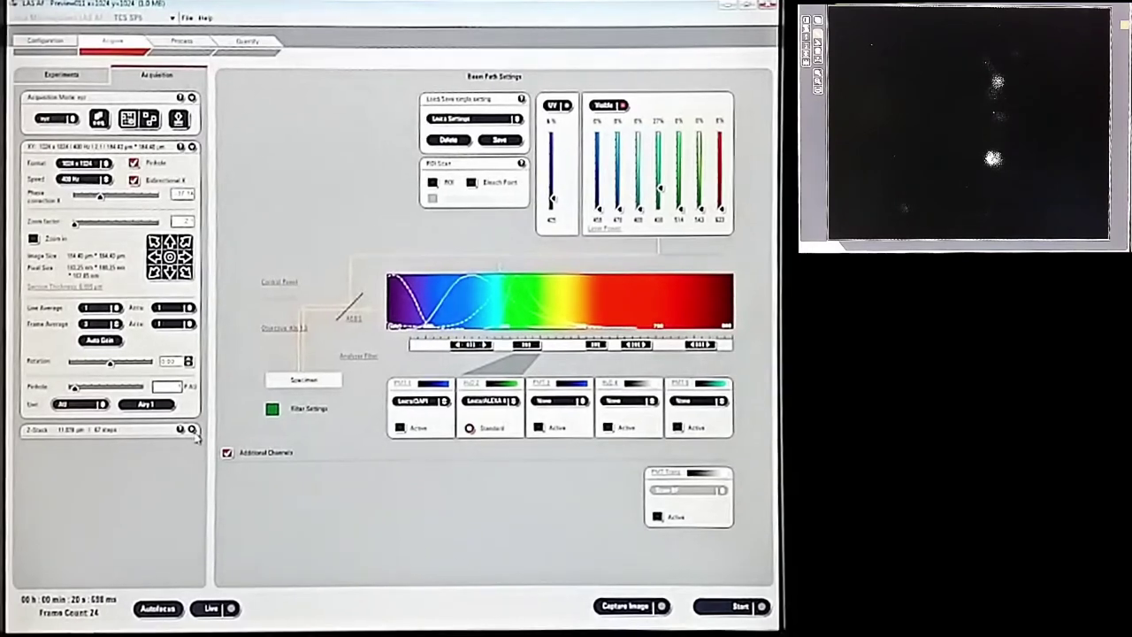
- Set the z-stack to 25 steps and start acquiring the series
{"action": "left_click", "coordinate": [191, 429]}
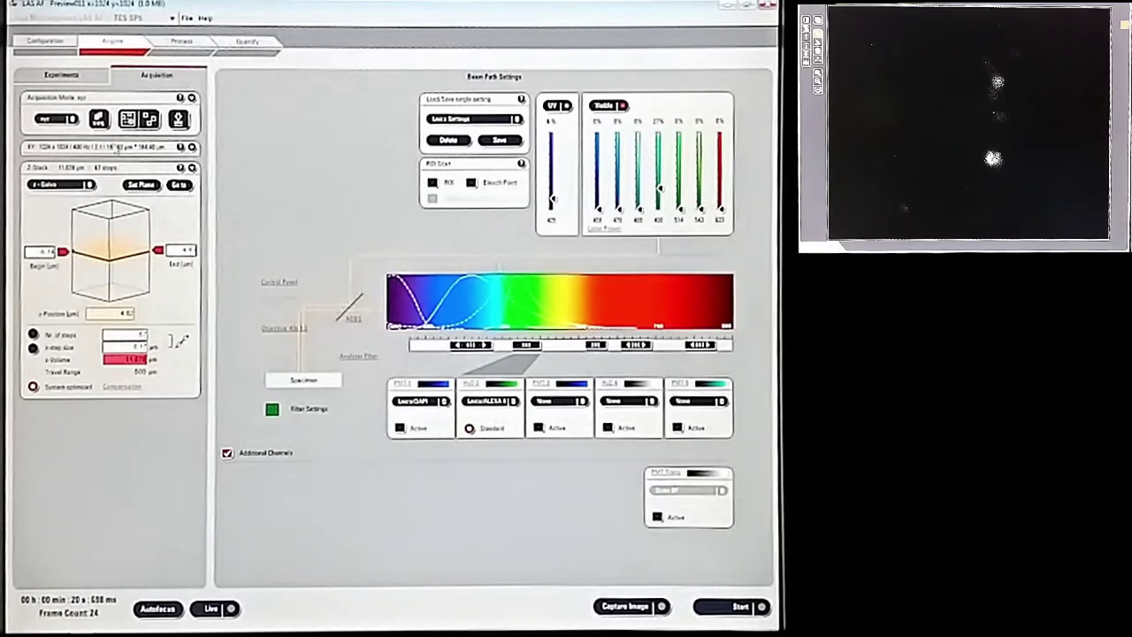
{"action": "left_click", "coordinate": [191, 147]}
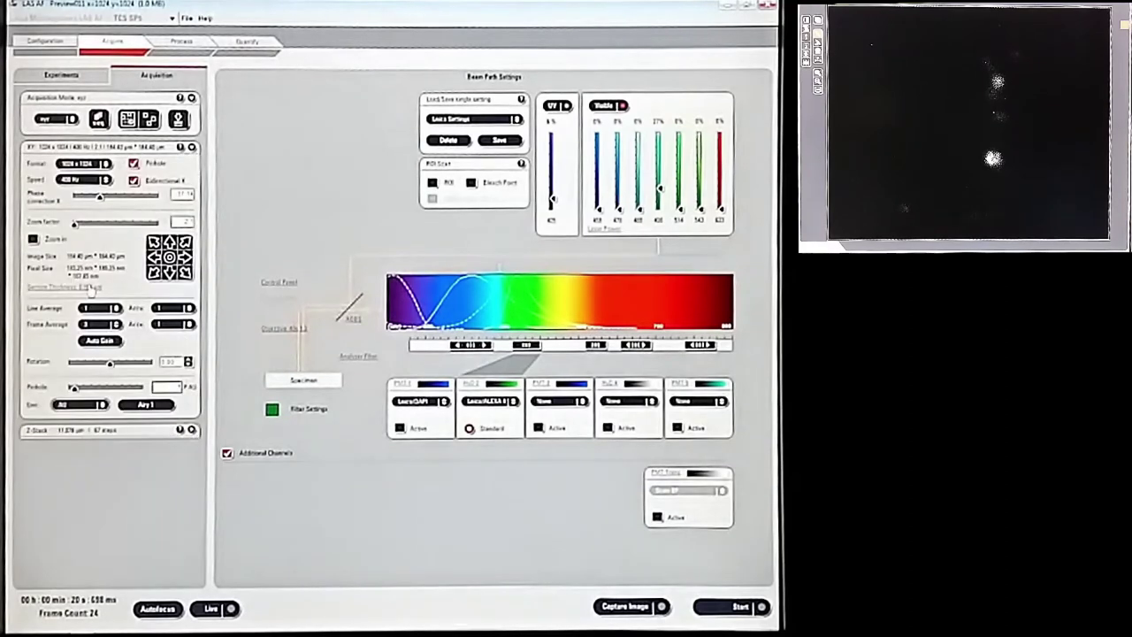
{"action": "left_click", "coordinate": [191, 429]}
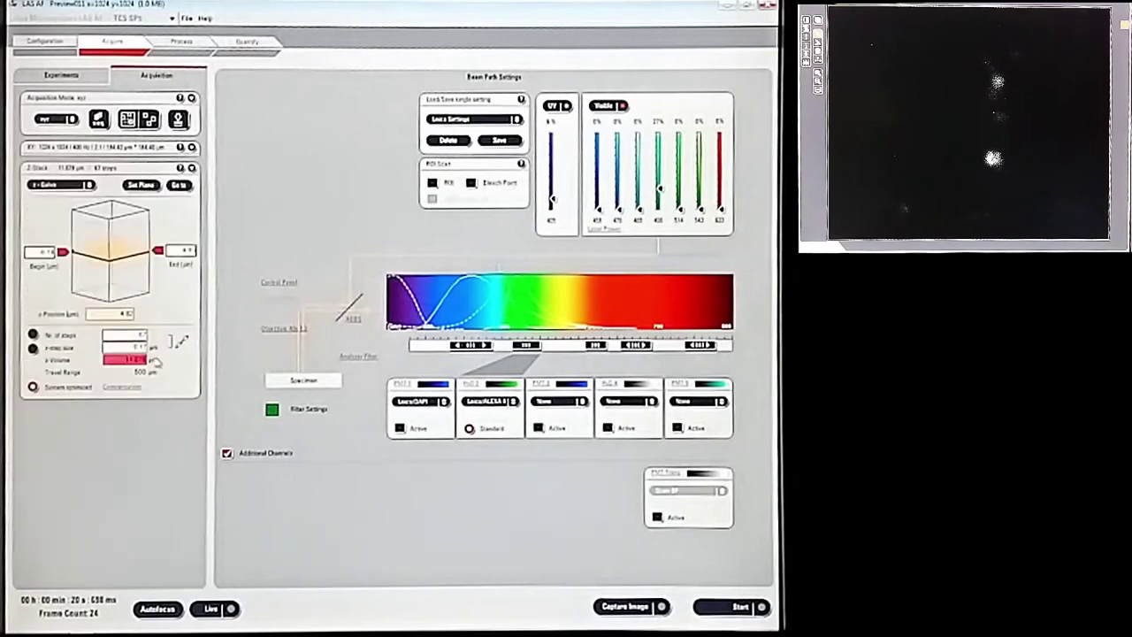
{"action": "left_click", "coordinate": [33, 349]}
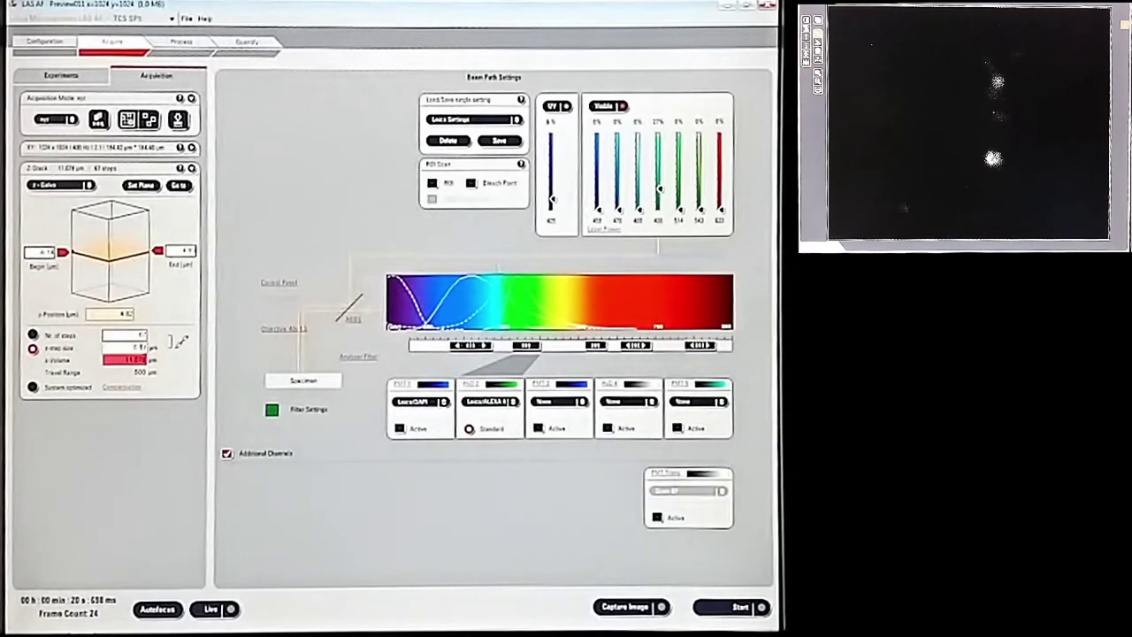
{"action": "left_click", "coordinate": [32, 335]}
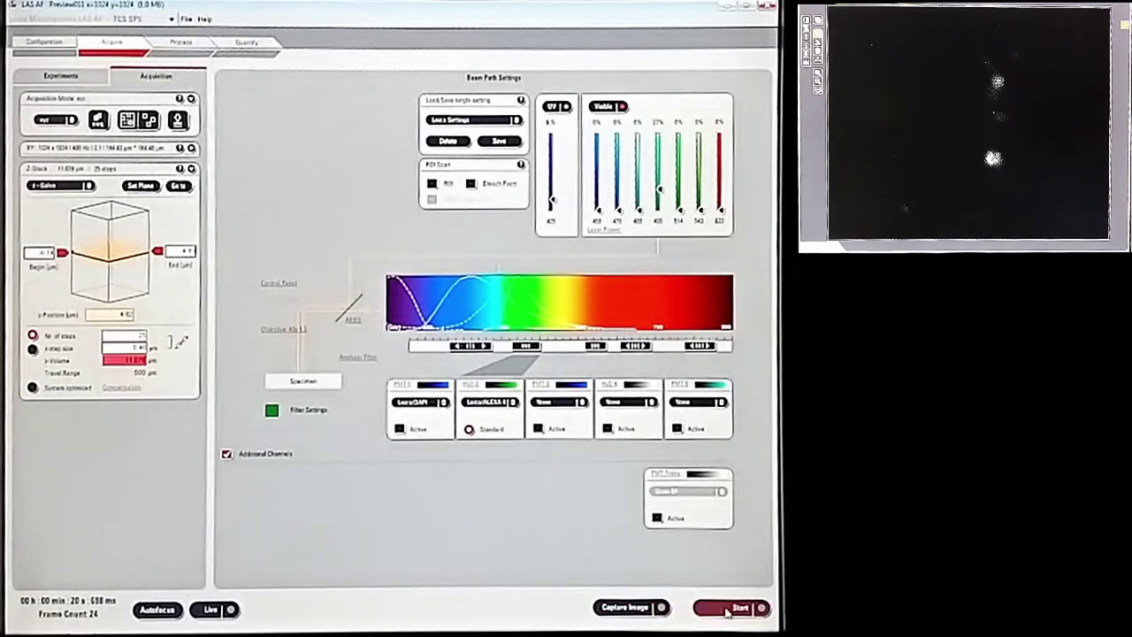
{"action": "left_click", "coordinate": [732, 607]}
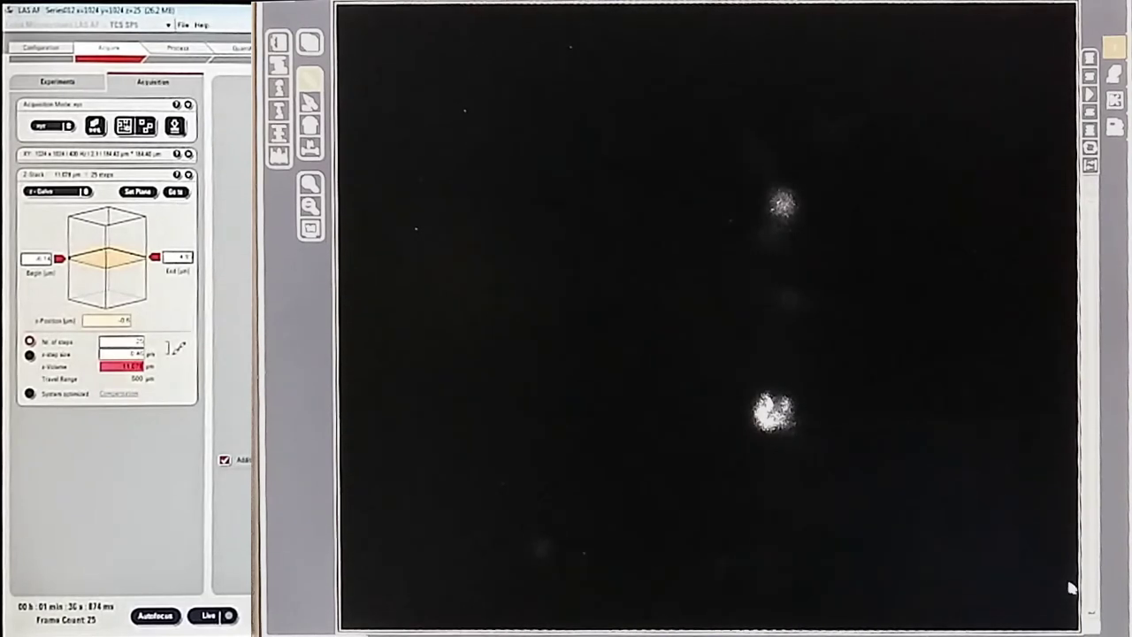
- Examine the acquired z-stack by going back and forth through its slices, and display the image in green
{"action": "scroll", "coordinate": [1070, 588], "scroll_direction": "up", "scroll_amount": 10}
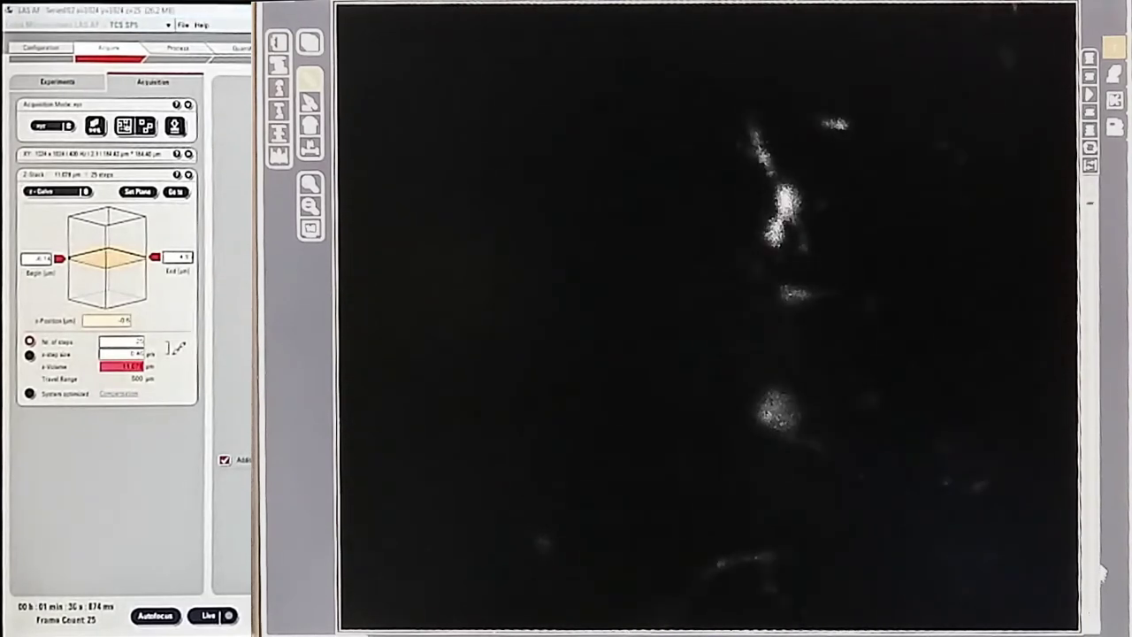
{"action": "scroll", "coordinate": [1103, 530], "scroll_direction": "down", "scroll_amount": 5}
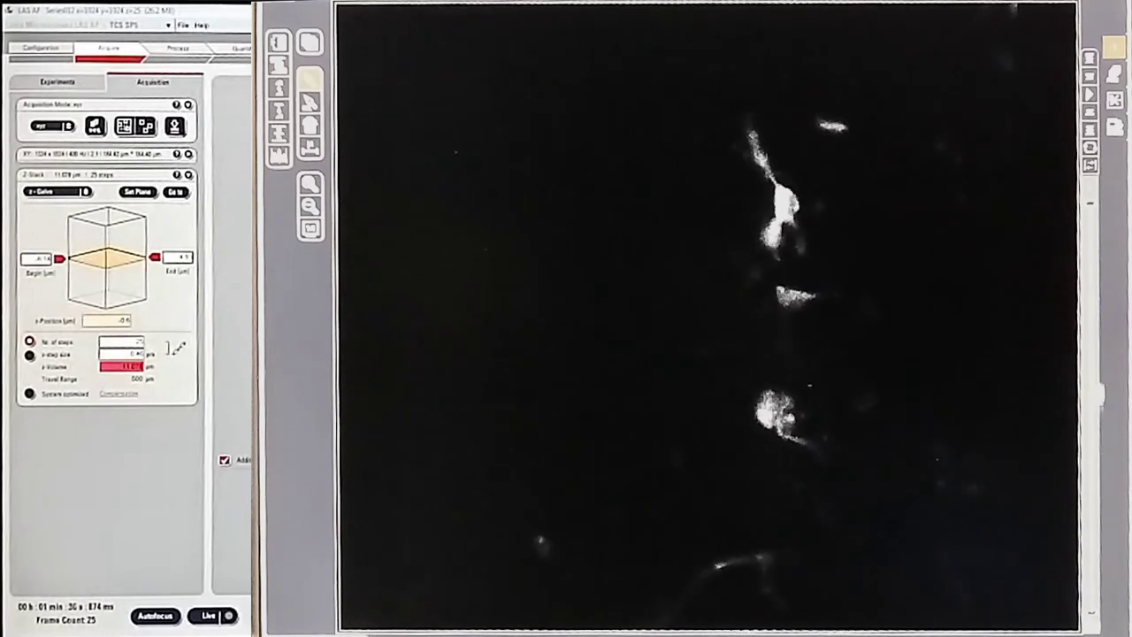
{"action": "scroll", "coordinate": [1116, 384], "scroll_direction": "down", "scroll_amount": 3}
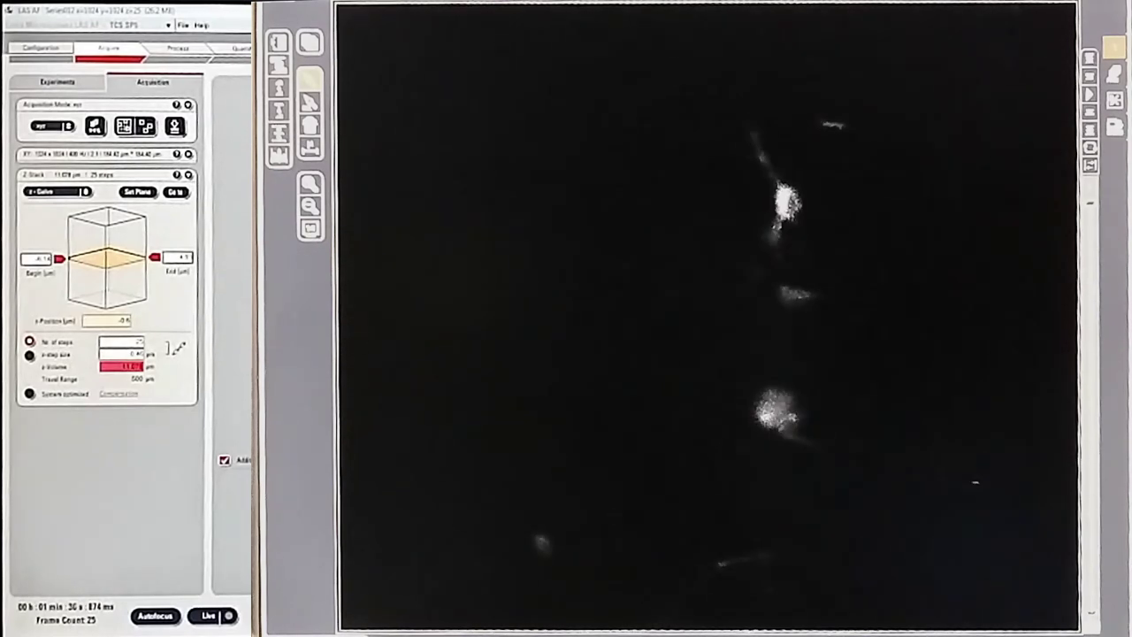
{"action": "scroll", "coordinate": [1121, 323], "scroll_direction": "down", "scroll_amount": 4}
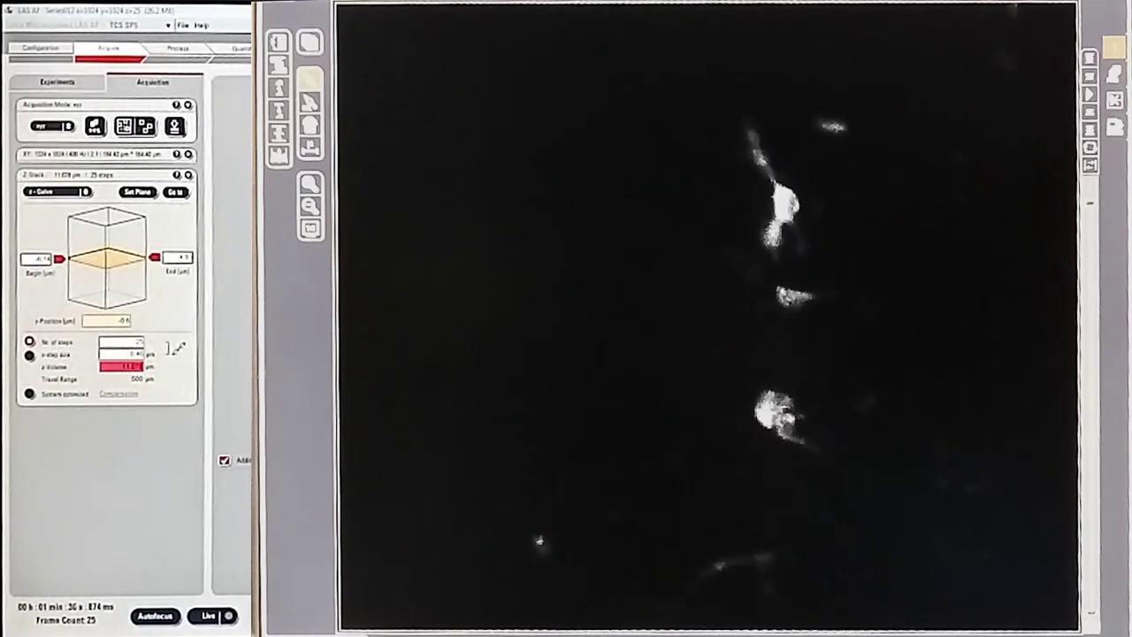
{"action": "scroll", "coordinate": [1125, 396], "scroll_direction": "down", "scroll_amount": 3}
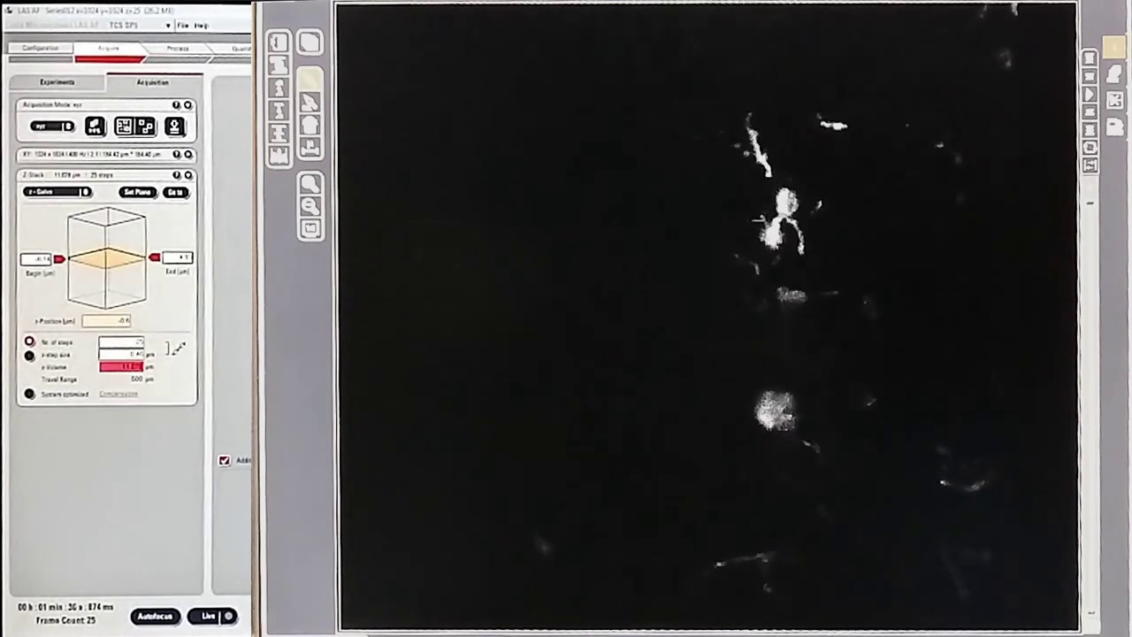
{"action": "scroll", "coordinate": [1124, 481], "scroll_direction": "down", "scroll_amount": 4}
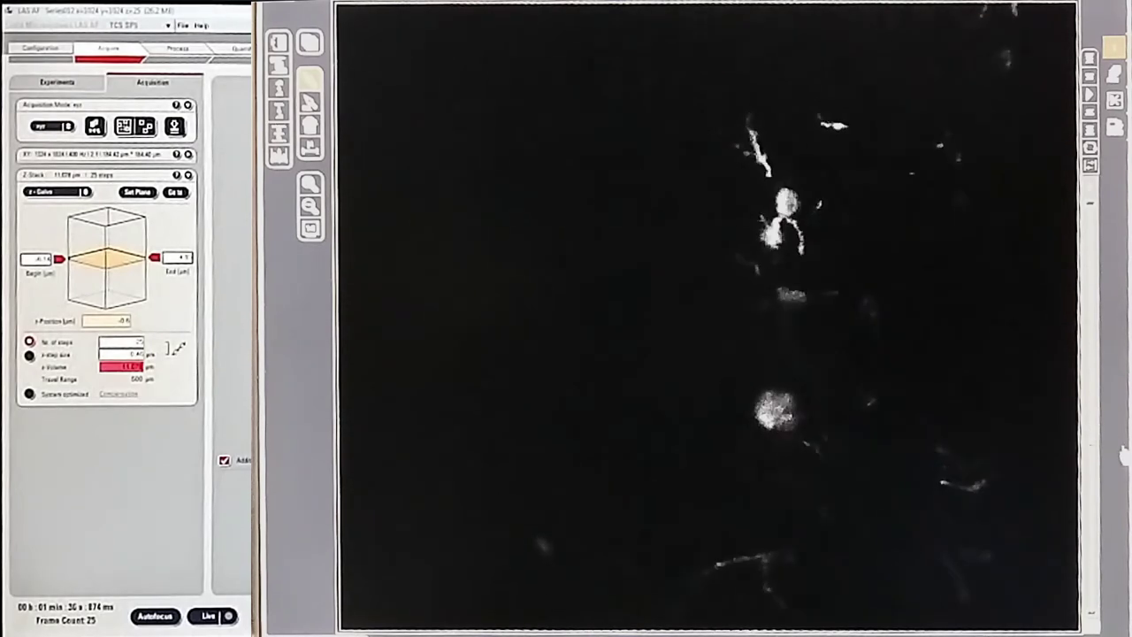
{"action": "scroll", "coordinate": [1121, 372], "scroll_direction": "up", "scroll_amount": 4}
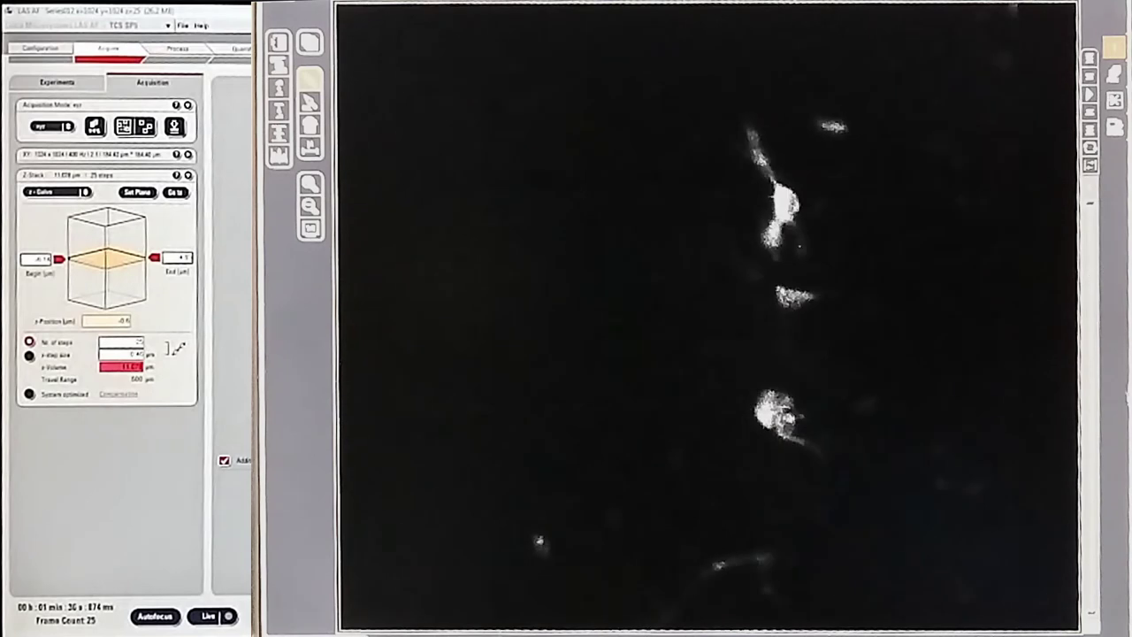
{"action": "scroll", "coordinate": [1125, 371], "scroll_direction": "down", "scroll_amount": 4}
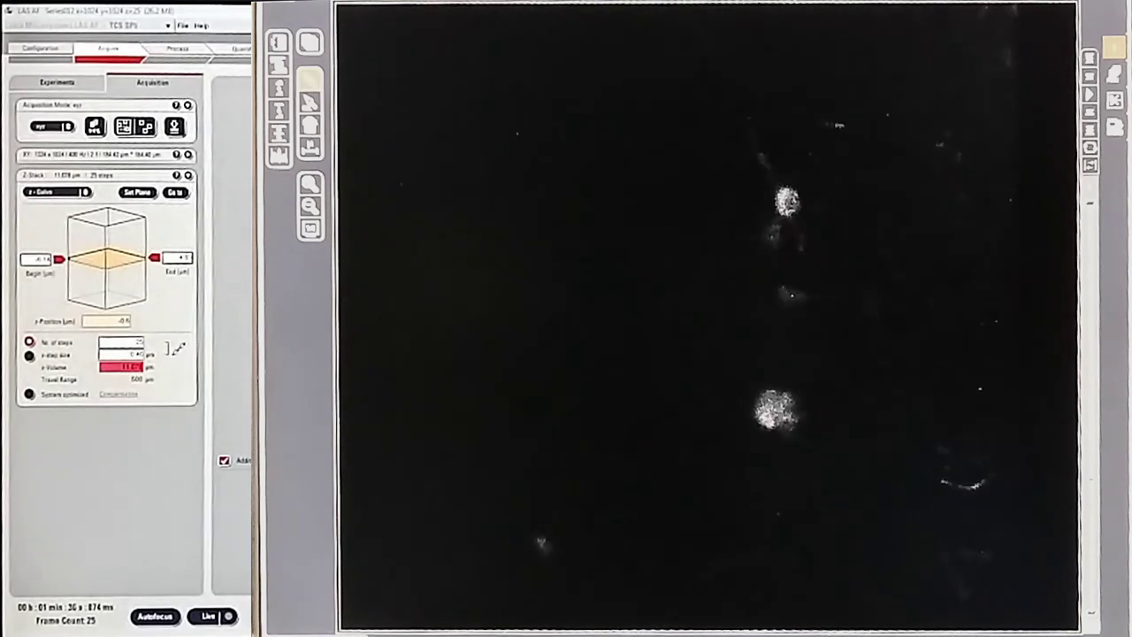
{"action": "scroll", "coordinate": [1124, 424], "scroll_direction": "up", "scroll_amount": 3}
{"action": "scroll", "coordinate": [1116, 318], "scroll_direction": "down", "scroll_amount": 3}
{"action": "scroll", "coordinate": [1116, 372], "scroll_direction": "up", "scroll_amount": 3}
{"action": "scroll", "coordinate": [1121, 407], "scroll_direction": "up", "scroll_amount": 1}
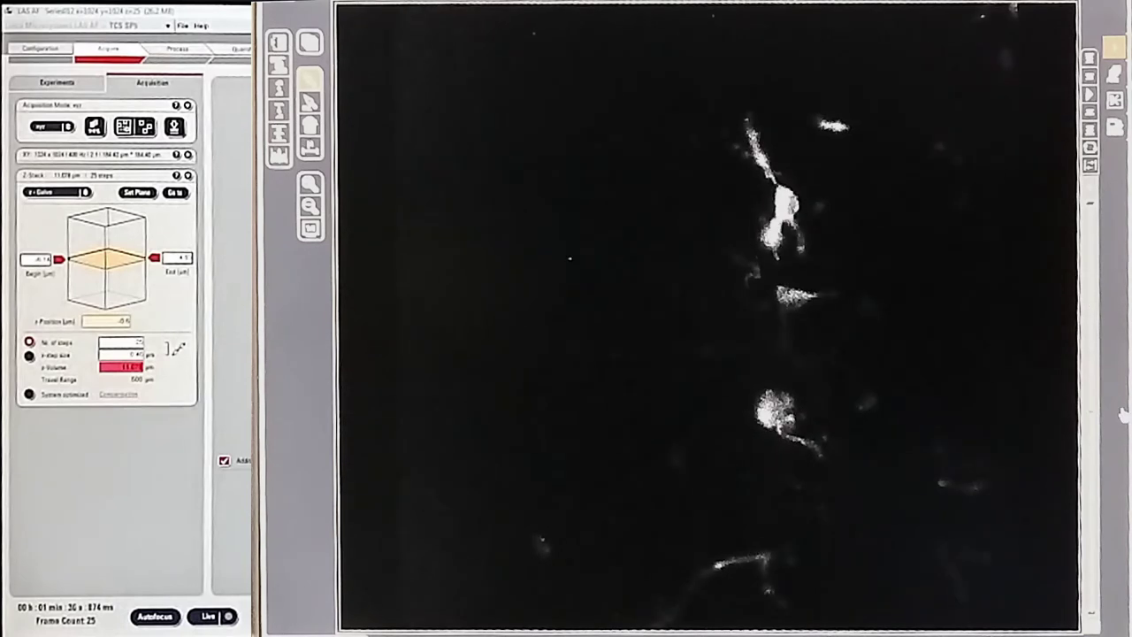
{"action": "left_click", "coordinate": [1114, 78]}
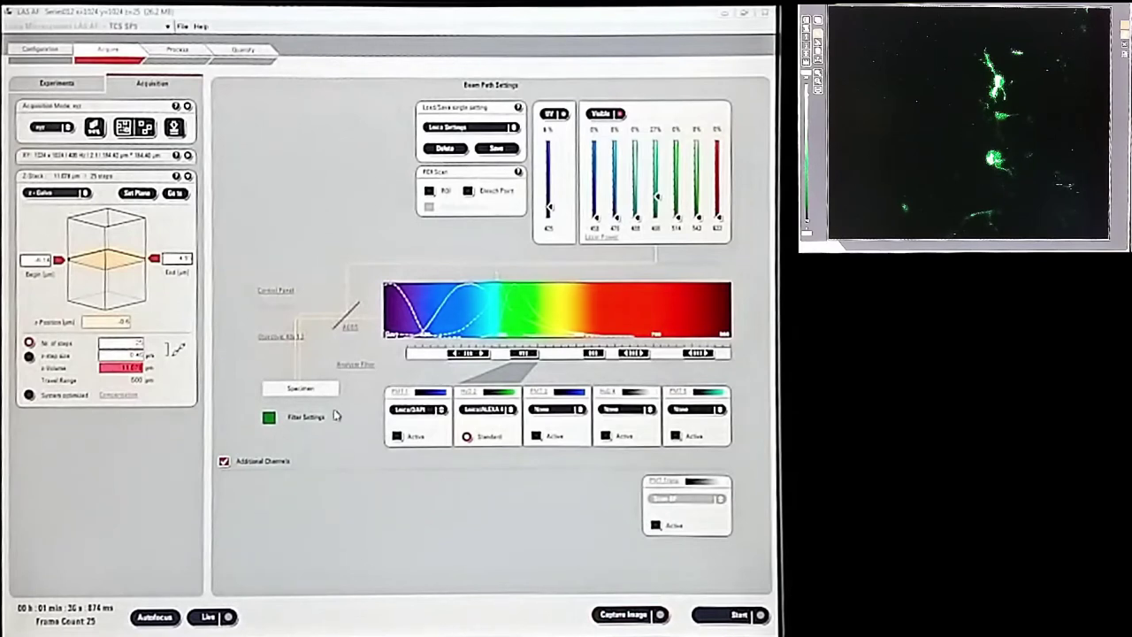
- Switch to the HCX PL APO 100x oil objective and check the specimen in a live preview
{"action": "left_click", "coordinate": [278, 340]}
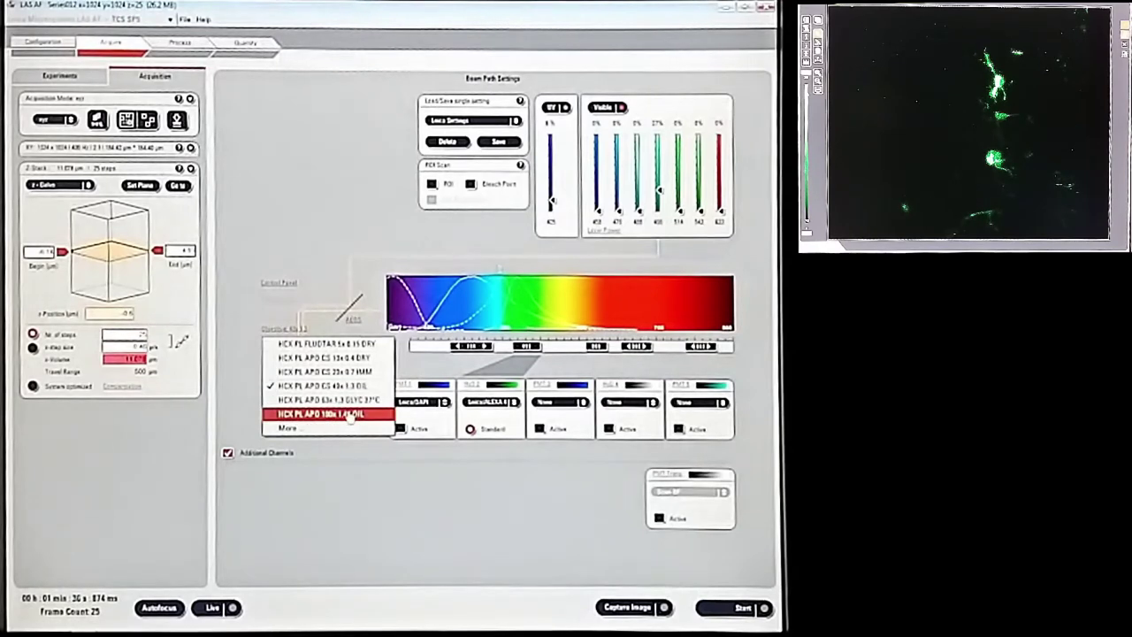
{"action": "left_click", "coordinate": [351, 415]}
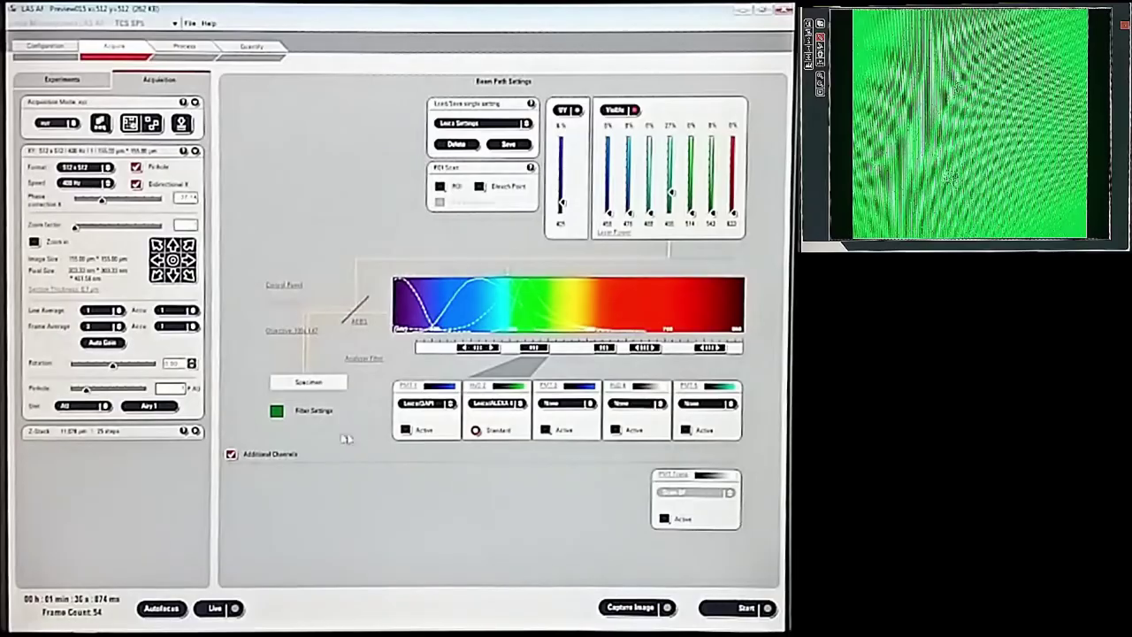
{"action": "left_click", "coordinate": [219, 607]}
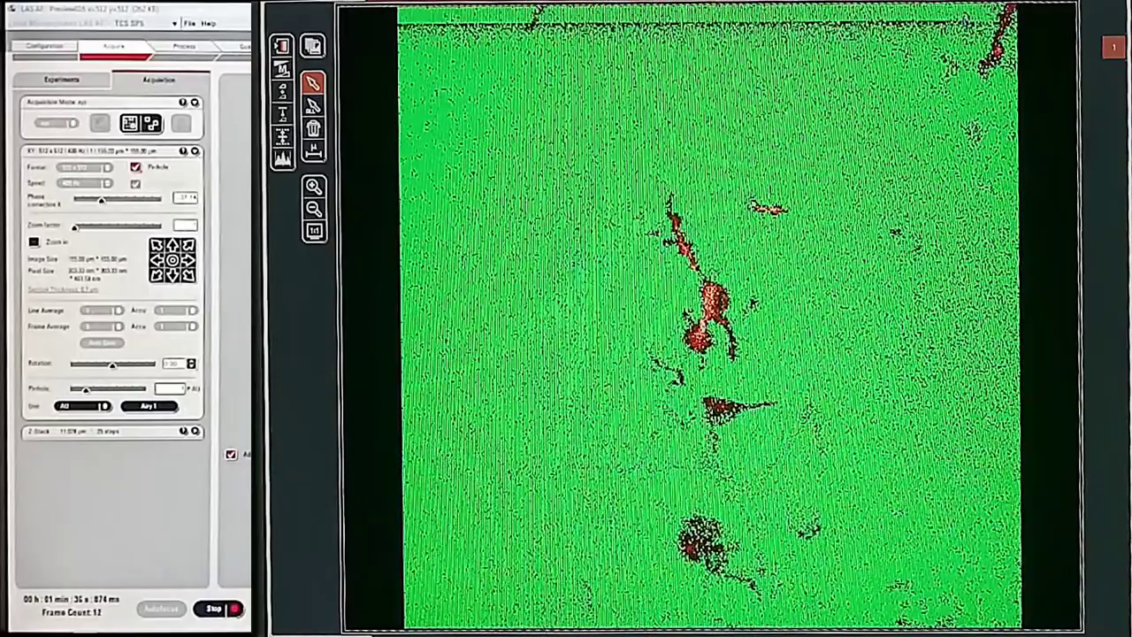
{"action": "left_click", "coordinate": [213, 608]}
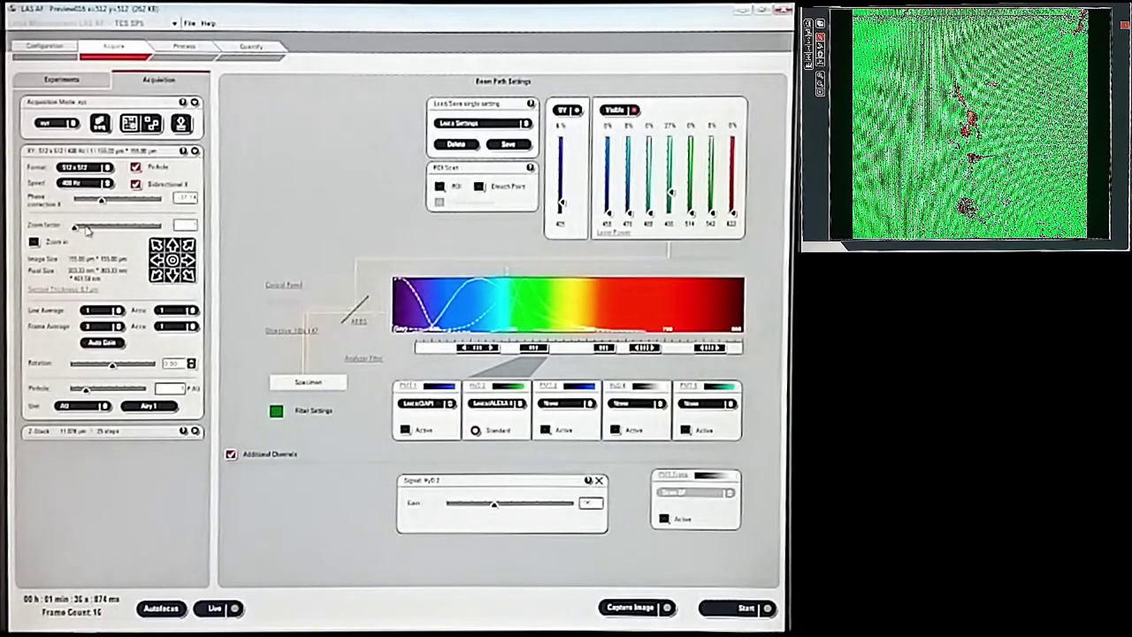
- Set the scan format to 1024 x 1024 and the zoom factor to 1.67
{"action": "left_click", "coordinate": [88, 168]}
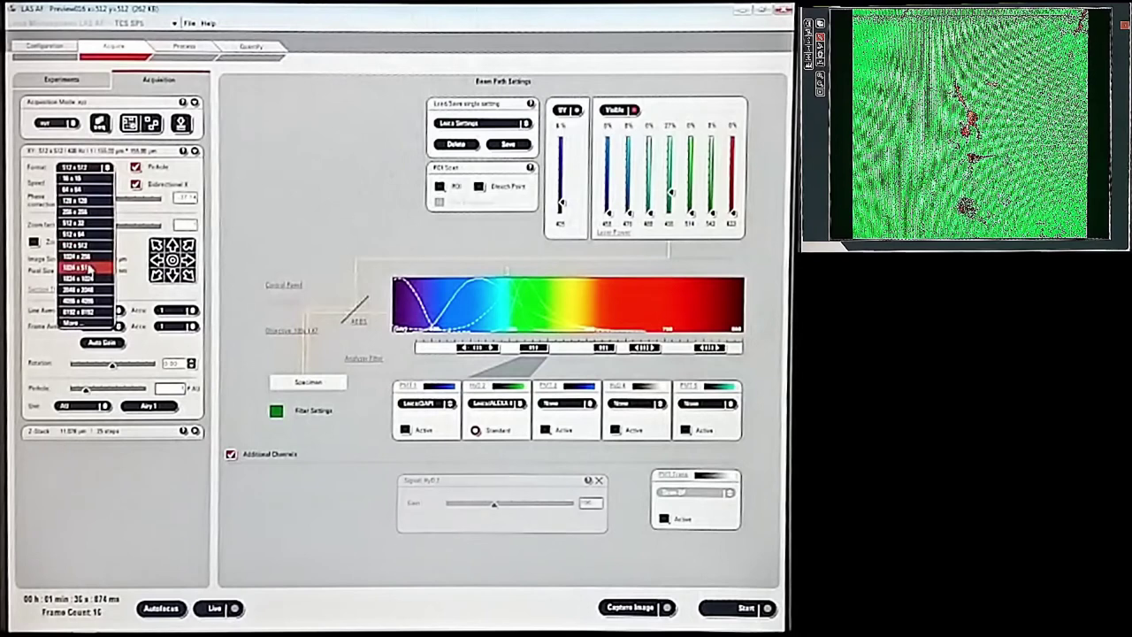
{"action": "left_click", "coordinate": [88, 278]}
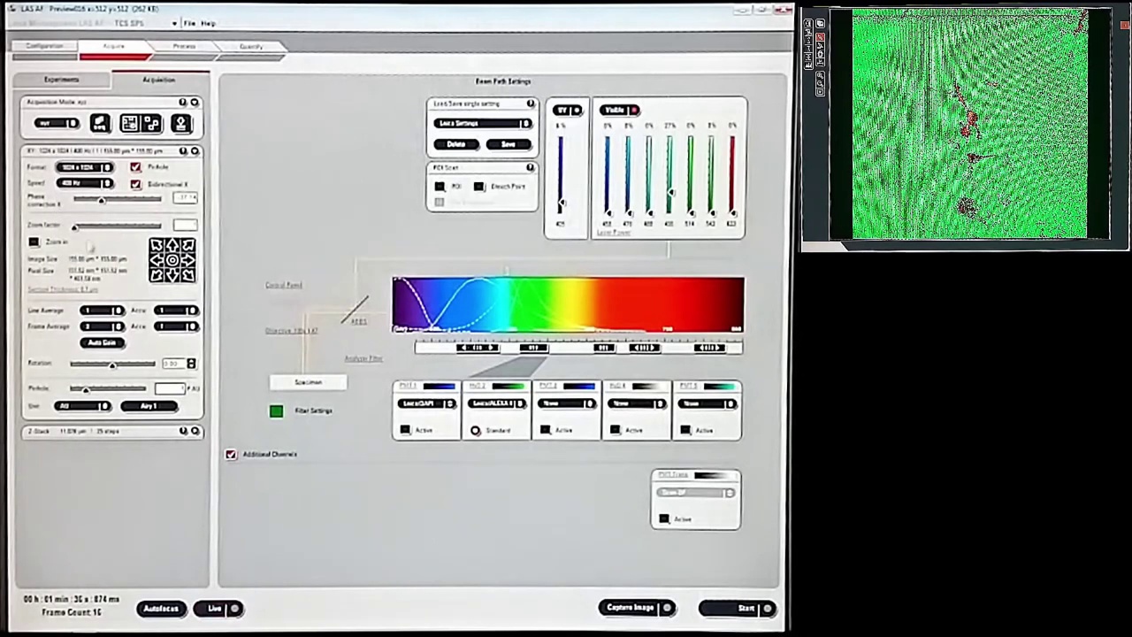
{"action": "left_click_drag", "start_coordinate": [75, 228], "coordinate": [74, 229]}
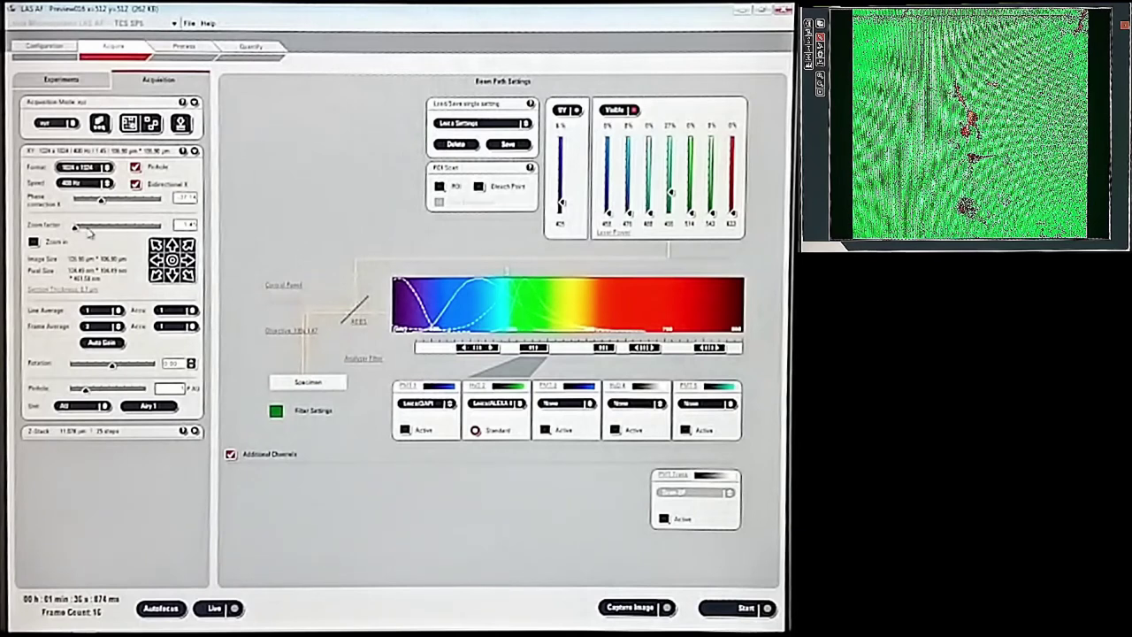
{"action": "scroll", "coordinate": [89, 232], "scroll_direction": "up", "scroll_amount": 2}
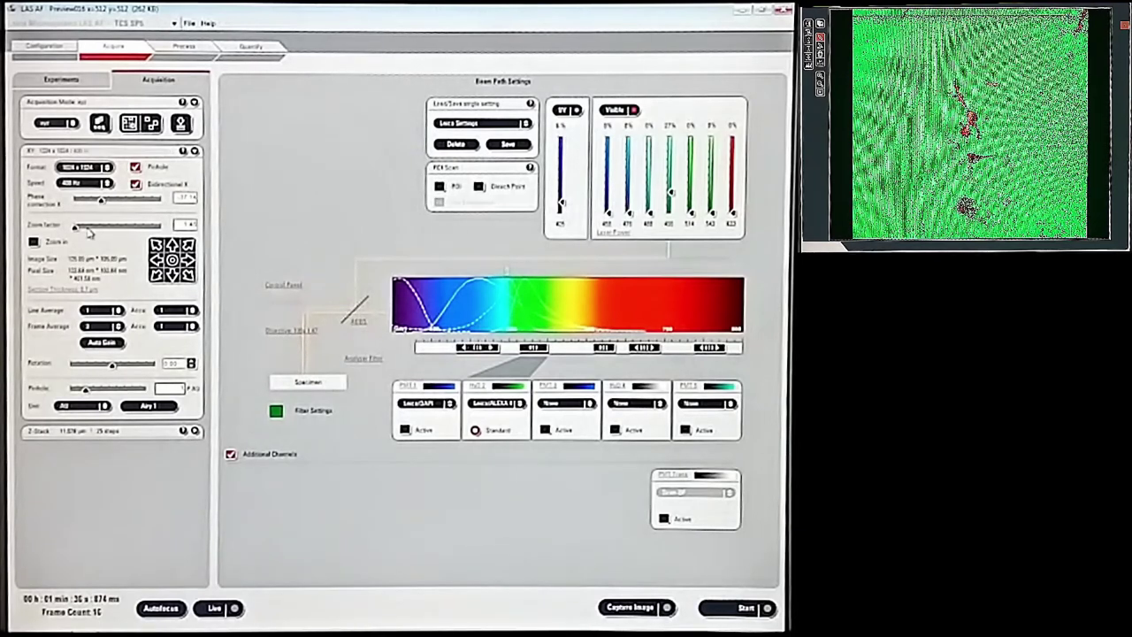
{"action": "scroll", "coordinate": [88, 232], "scroll_direction": "up", "scroll_amount": 2}
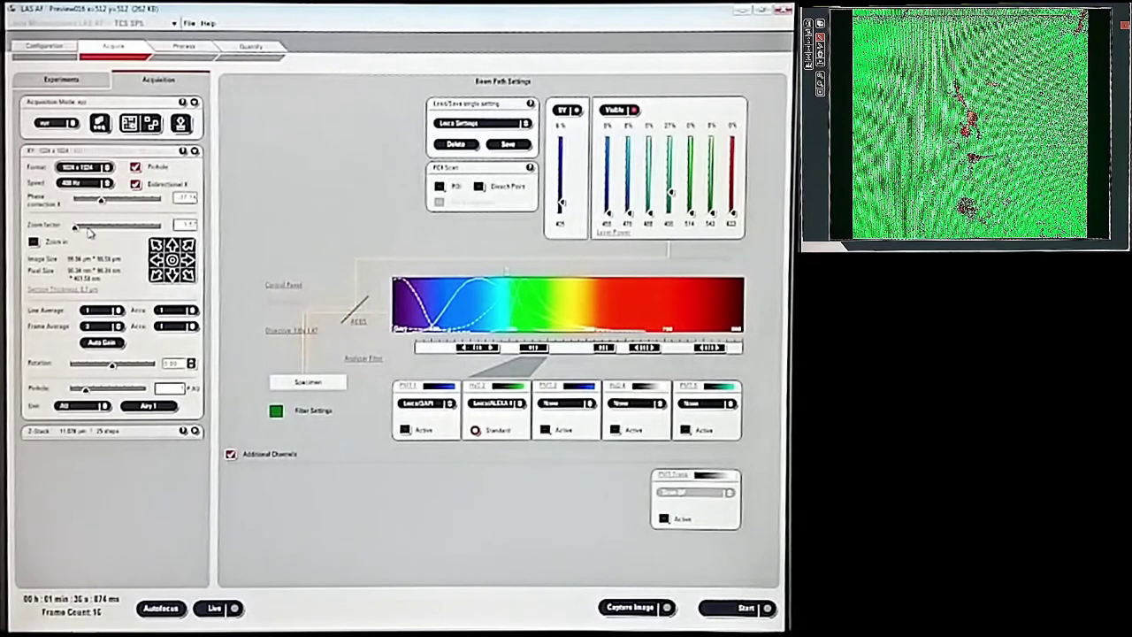
{"action": "scroll", "coordinate": [89, 231], "scroll_direction": "up", "scroll_amount": 3}
{"action": "scroll", "coordinate": [88, 232], "scroll_direction": "up", "scroll_amount": 1}
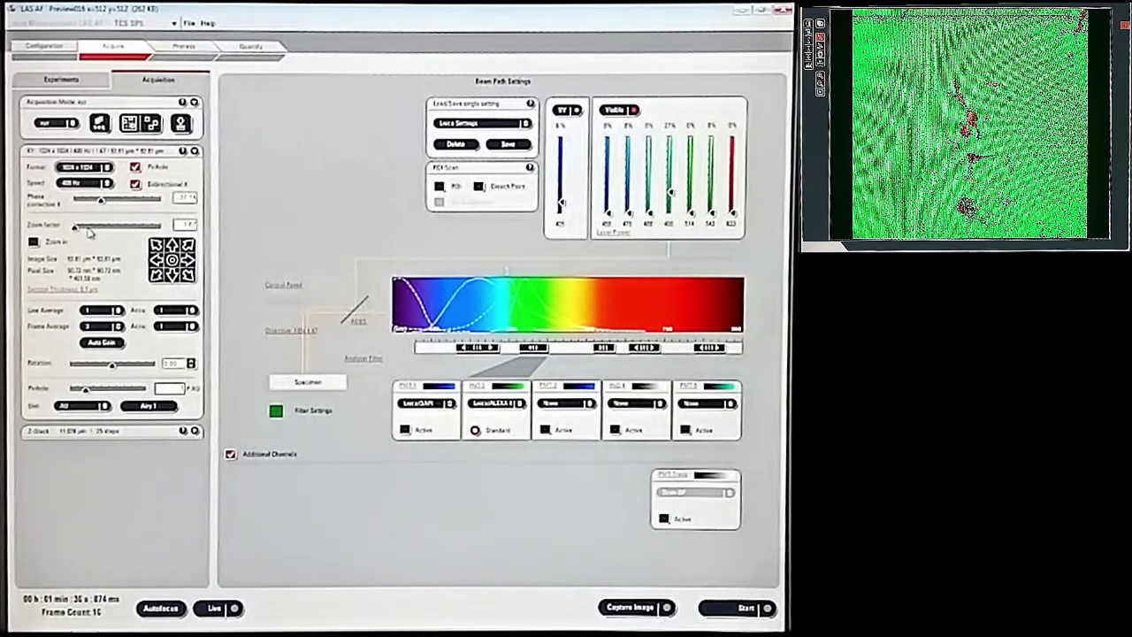
- Using a live preview, reset the z-stack's begin to -2.77 µm and its end to about 3.3 µm for the 100x objective
{"action": "left_click", "coordinate": [214, 608]}
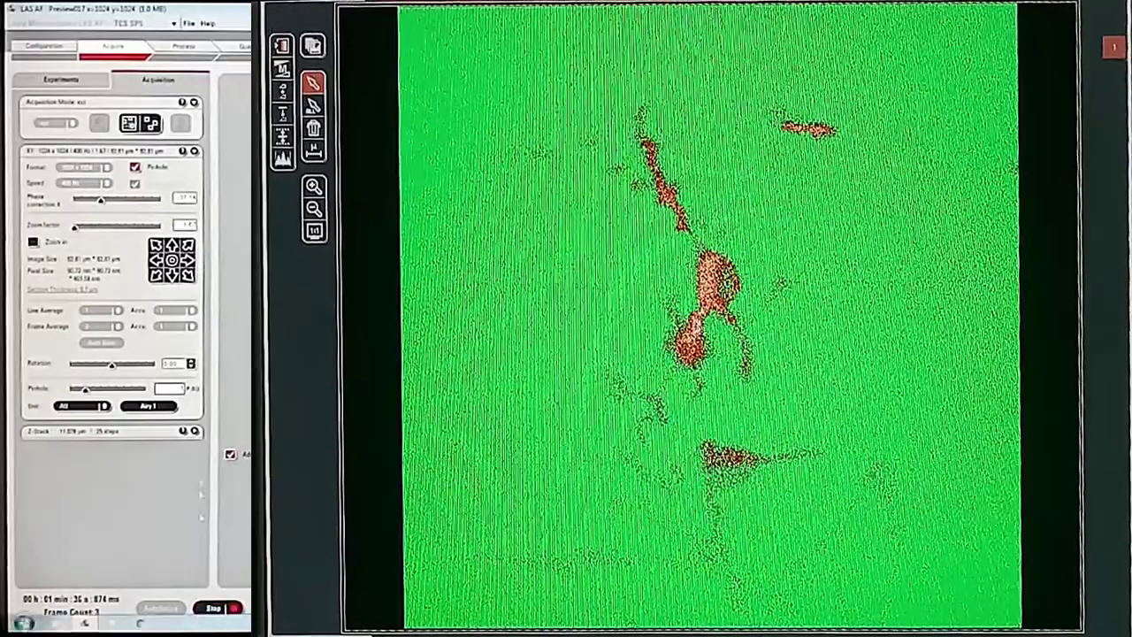
{"action": "left_click", "coordinate": [195, 431]}
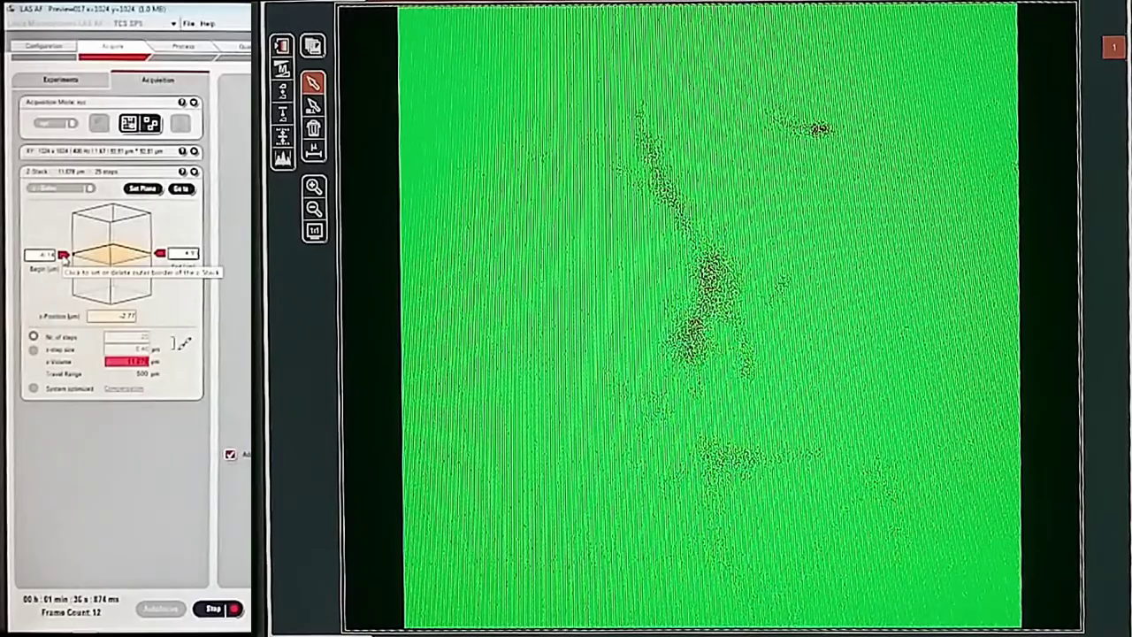
{"action": "left_click", "coordinate": [64, 254]}
{"action": "left_click", "coordinate": [65, 256]}
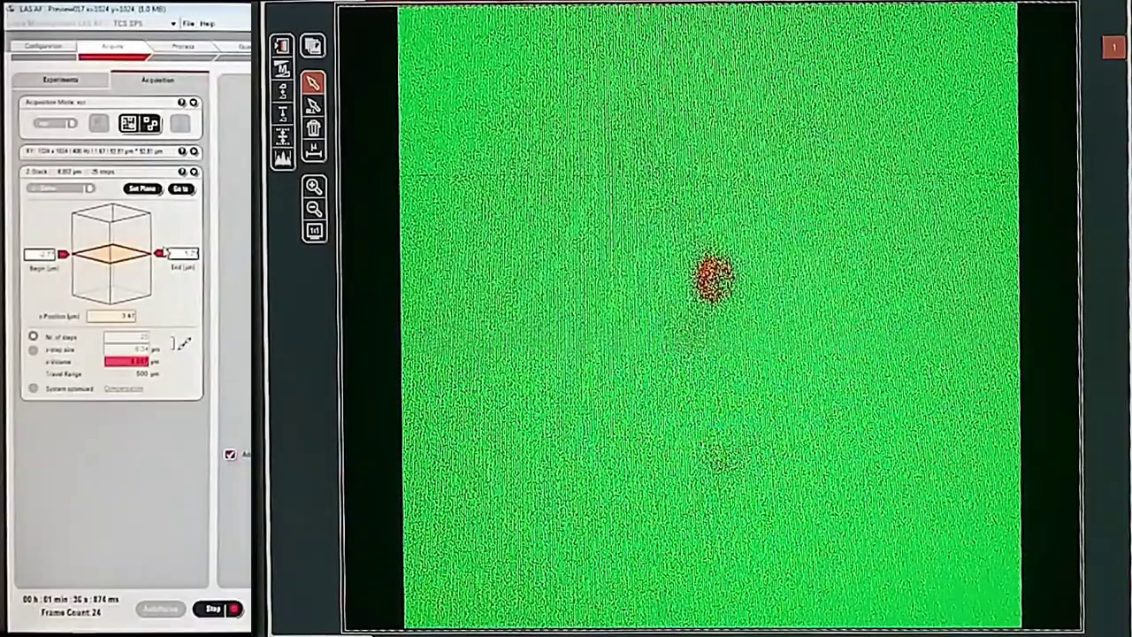
{"action": "left_click", "coordinate": [161, 253]}
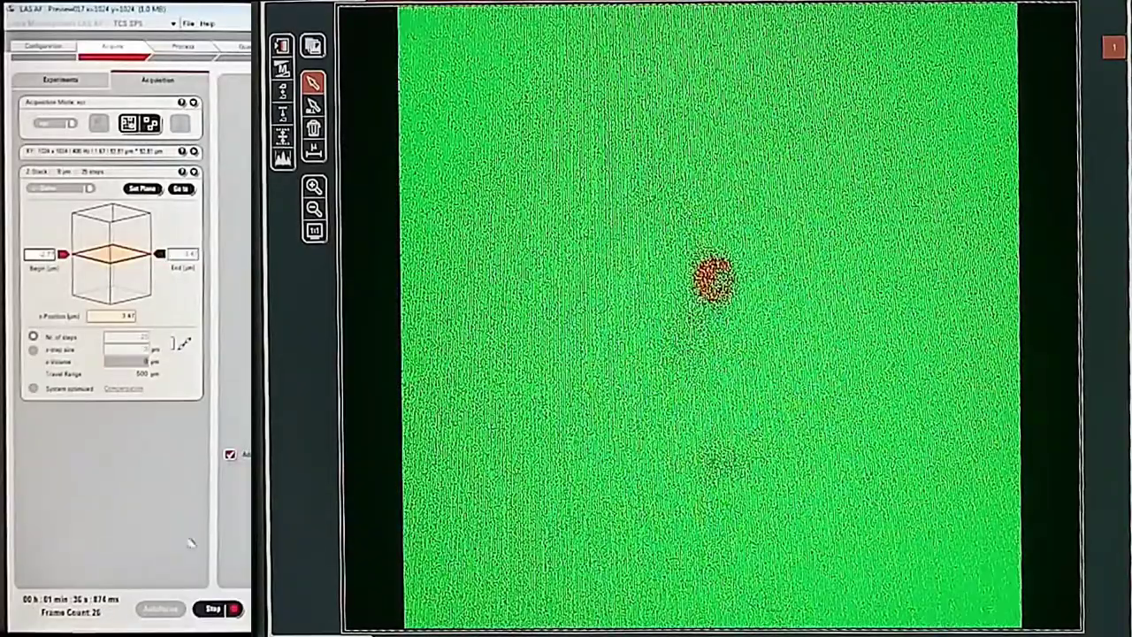
{"action": "left_click", "coordinate": [161, 253]}
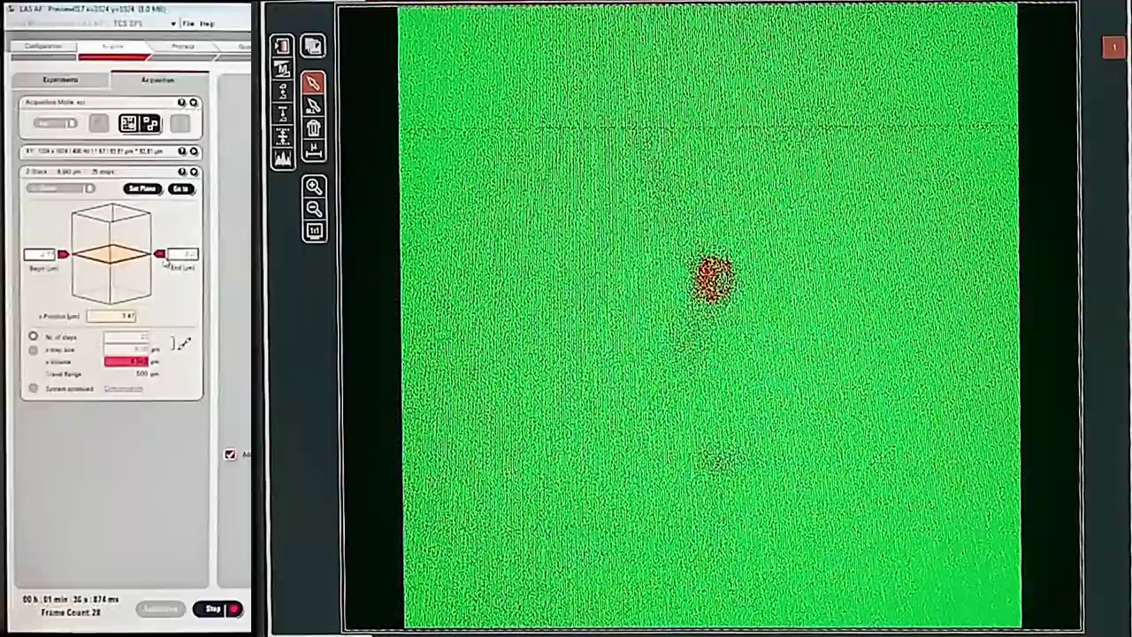
{"action": "left_click", "coordinate": [213, 608]}
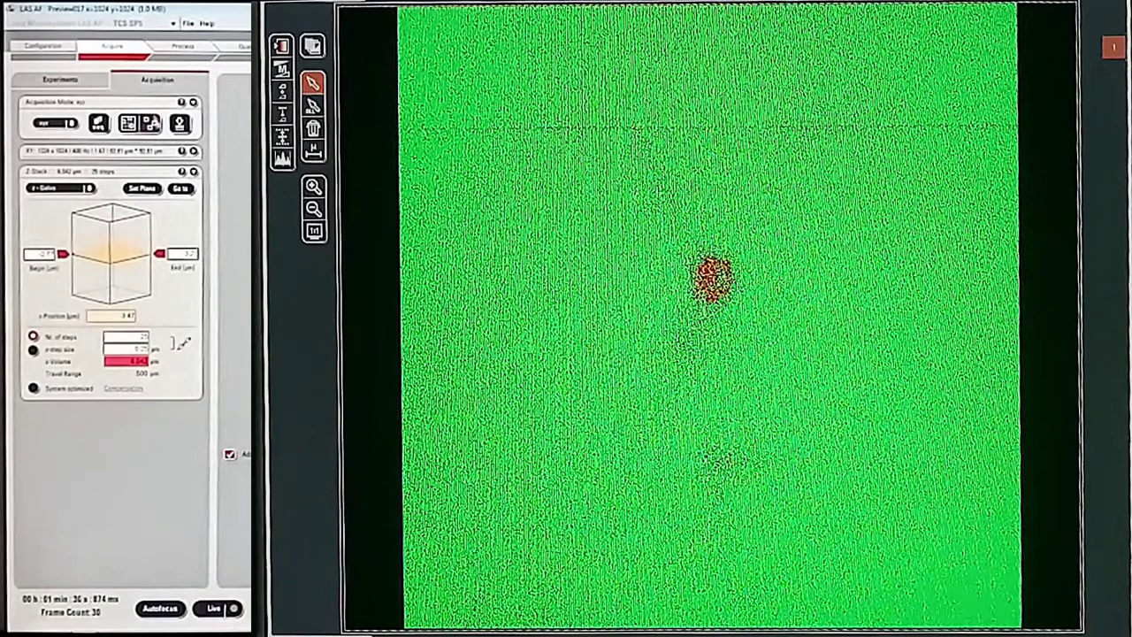
- Set the z-stack to 20 steps over a 6.378 µm volume and acquire the series at 1024 x 1024
{"action": "left_click", "coordinate": [152, 124]}
{"action": "left_click", "coordinate": [193, 151]}
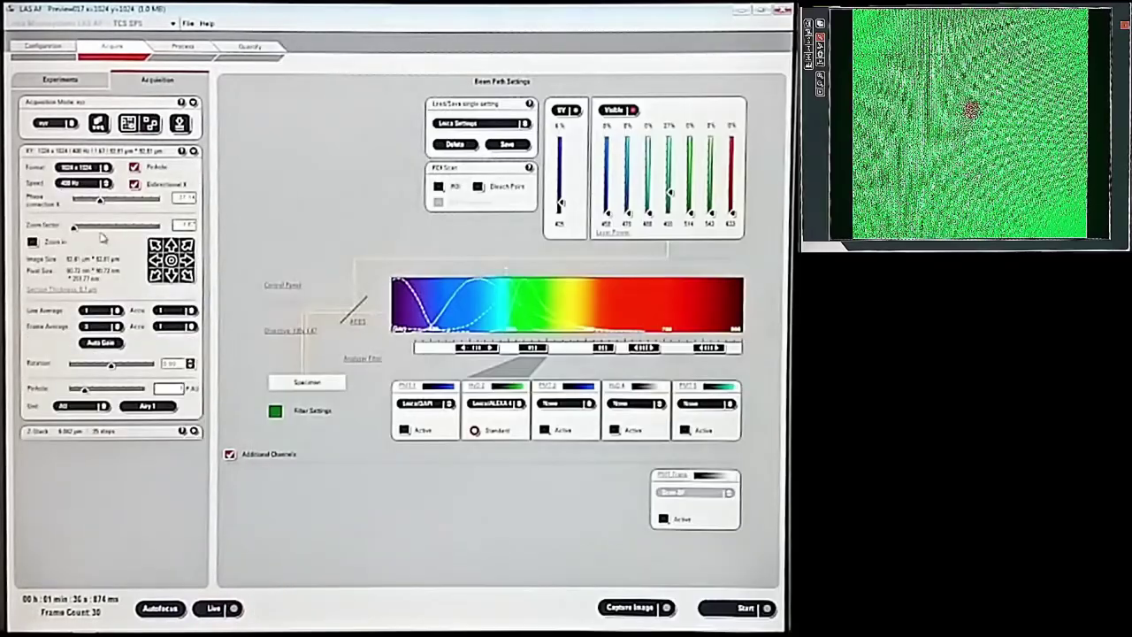
{"action": "left_click", "coordinate": [182, 432]}
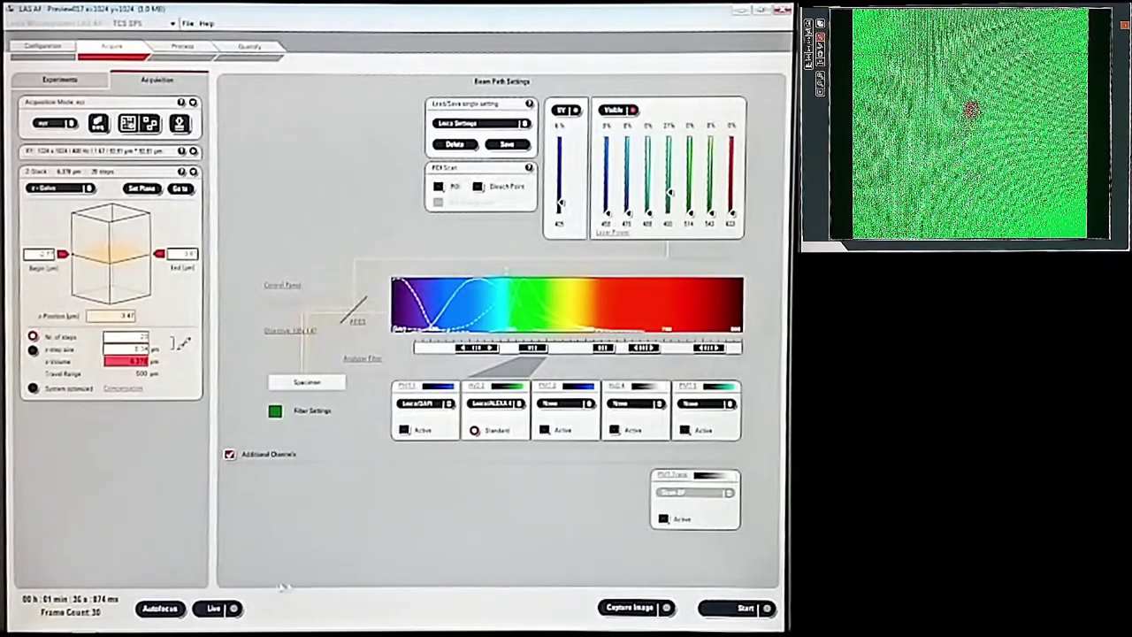
{"action": "left_click", "coordinate": [736, 610]}
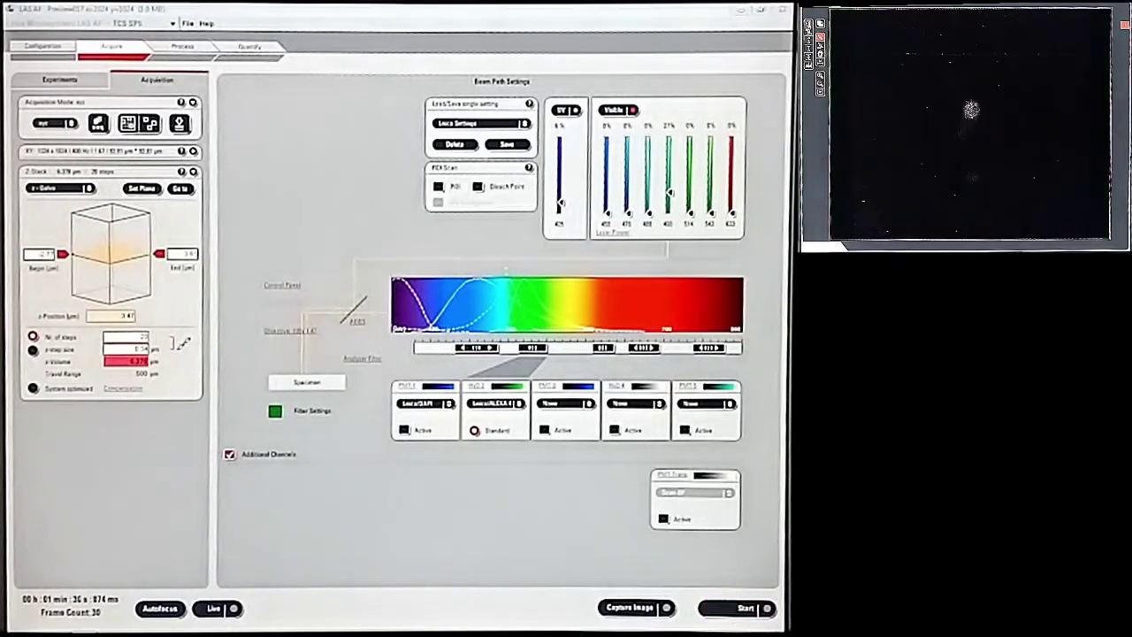
{"action": "left_click", "coordinate": [741, 609]}
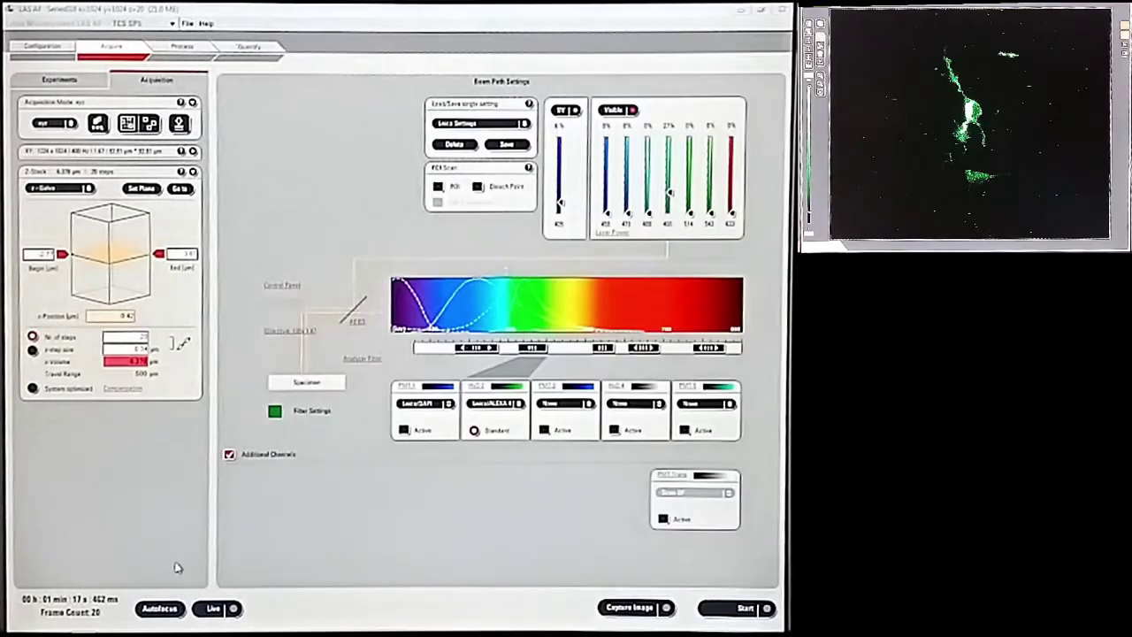
- Deactivate the Alexa detector, activate the DAPI detector on PMT 1 and check the specimen under UV excitation in a live preview
{"action": "left_click", "coordinate": [211, 609]}
{"action": "left_click", "coordinate": [475, 431]}
{"action": "left_click", "coordinate": [482, 434]}
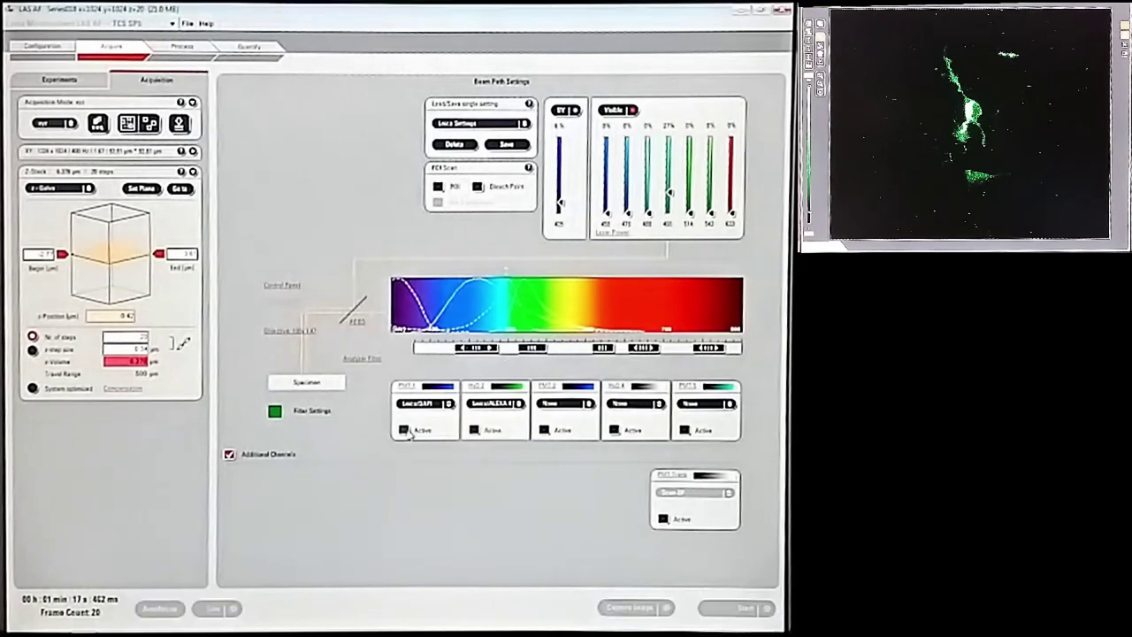
{"action": "left_click", "coordinate": [404, 430]}
{"action": "left_click", "coordinate": [215, 609]}
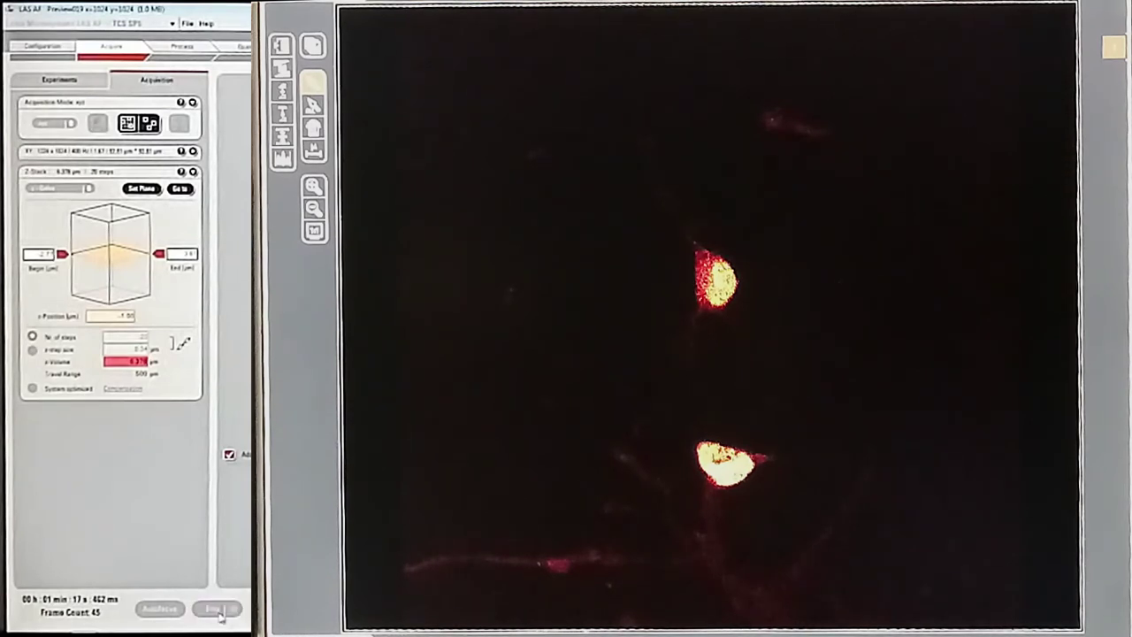
{"action": "left_click", "coordinate": [218, 618]}
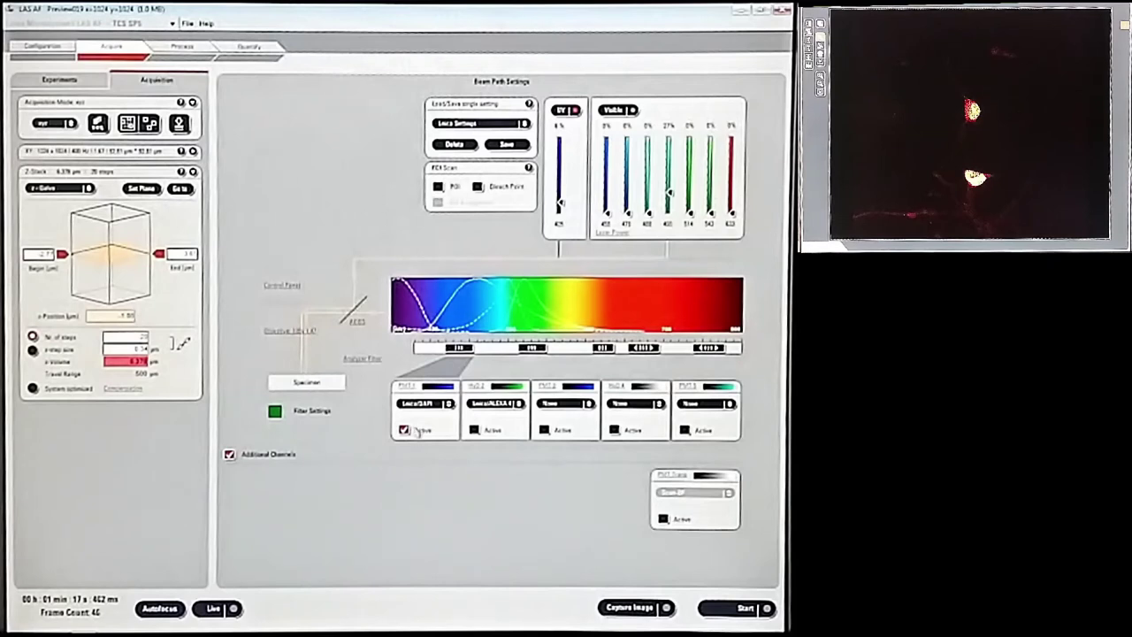
- Switch off the UV laser and activate the Alexa HyD detector in Standard mode alongside the DAPI detector
{"action": "left_click", "coordinate": [573, 111]}
{"action": "left_click", "coordinate": [474, 430]}
{"action": "left_click", "coordinate": [482, 447]}
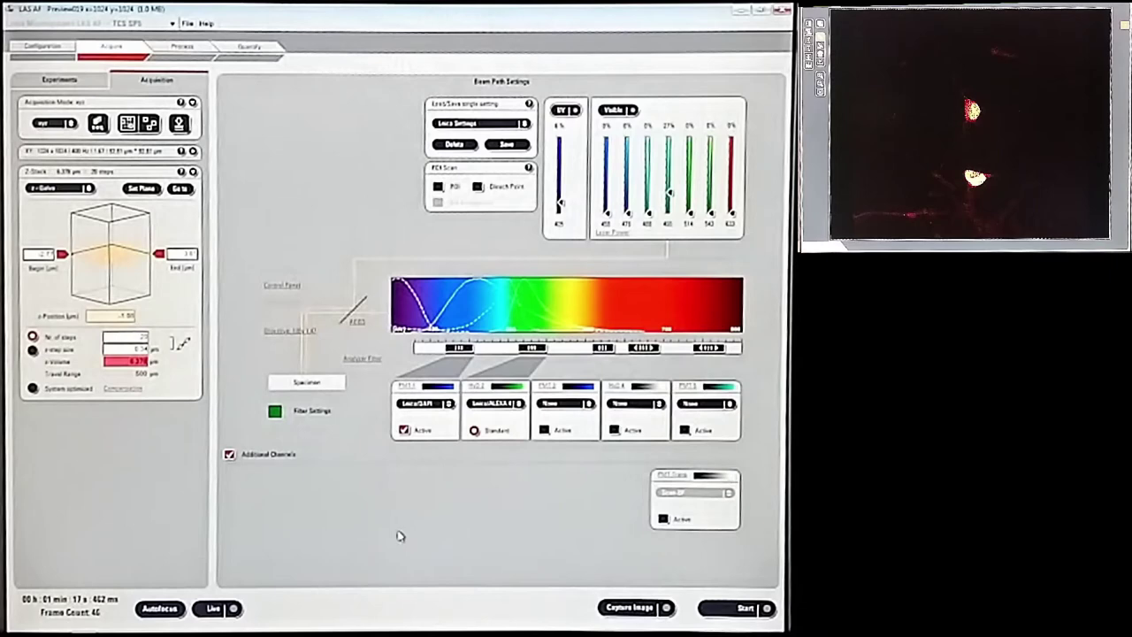
- Compare the DAPI and Alexa channels in a live preview while alternately switching the UV and visible lasers on and off
{"action": "left_click", "coordinate": [217, 609]}
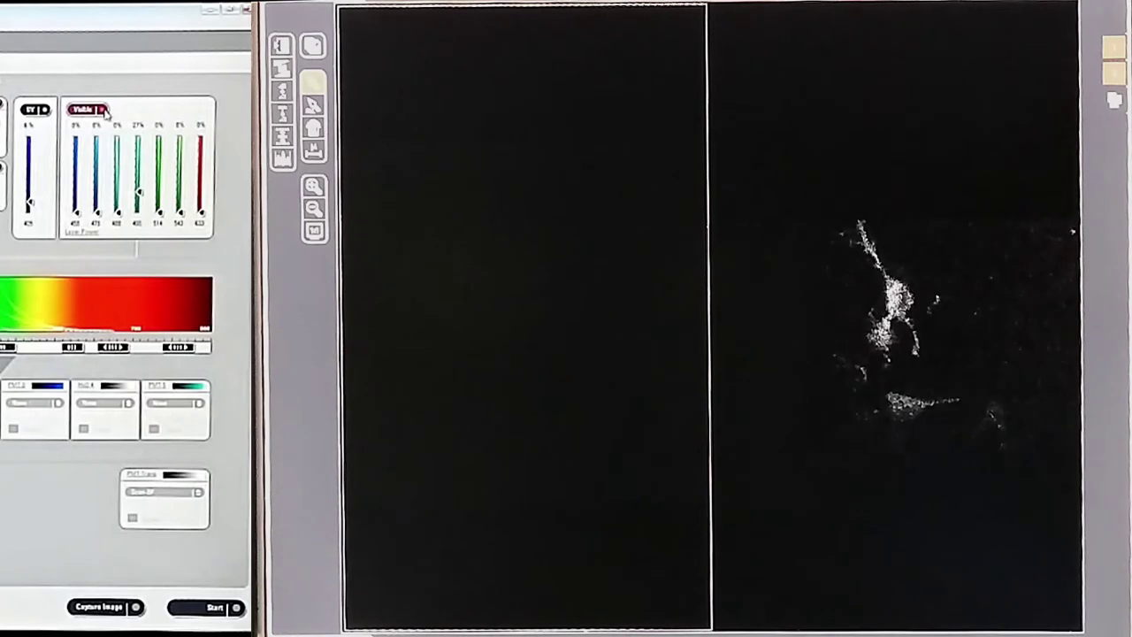
{"action": "left_click", "coordinate": [42, 110]}
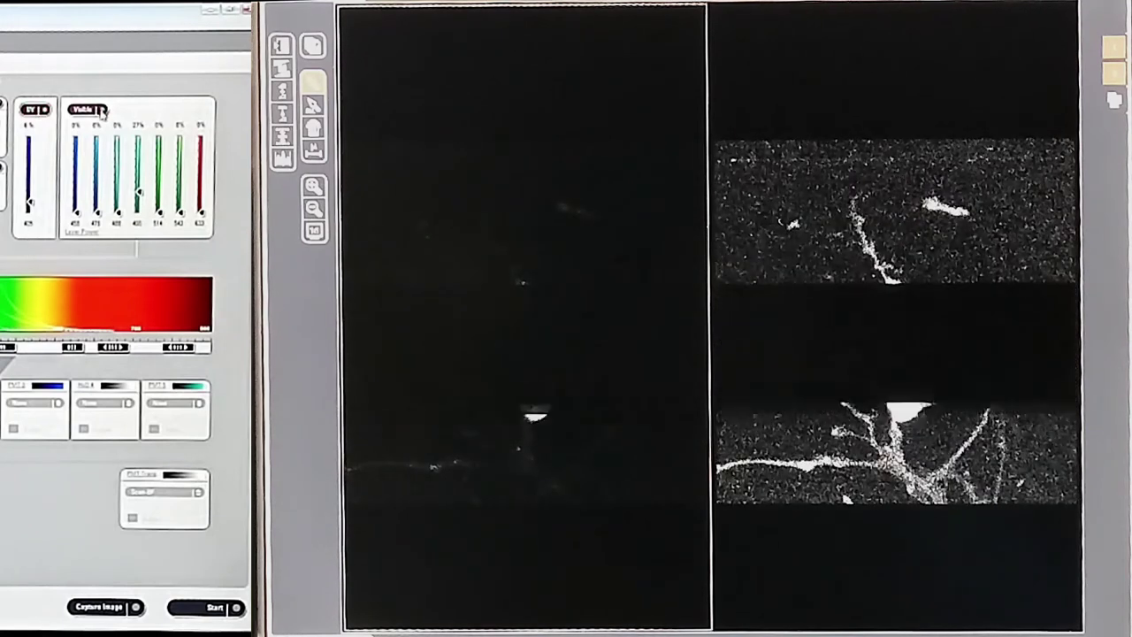
{"action": "left_click", "coordinate": [42, 111]}
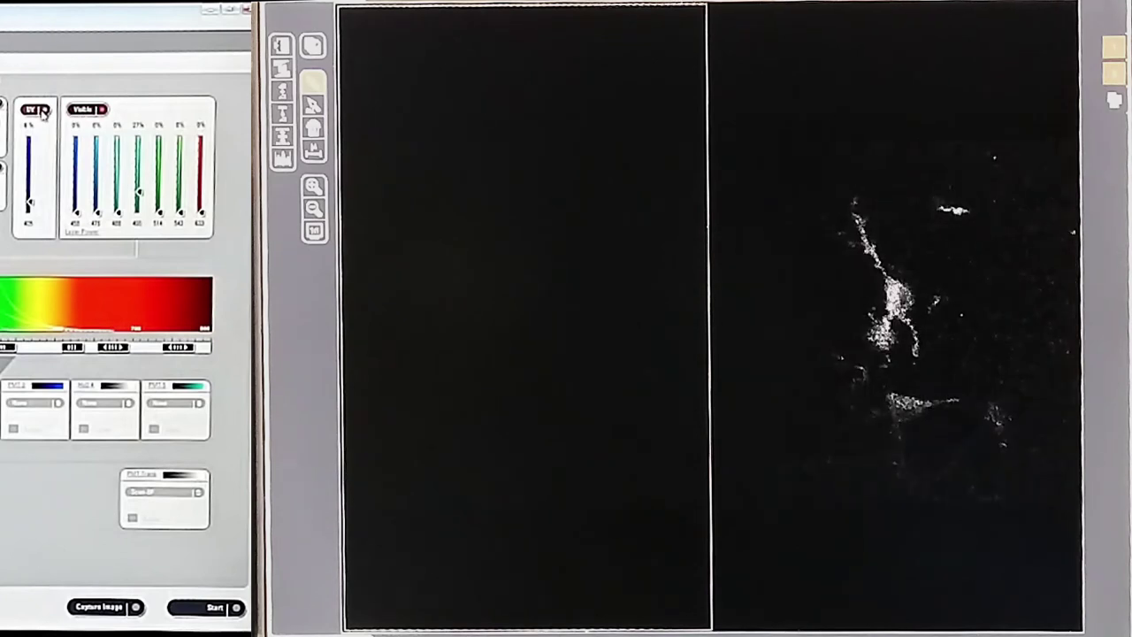
{"action": "left_click", "coordinate": [42, 111]}
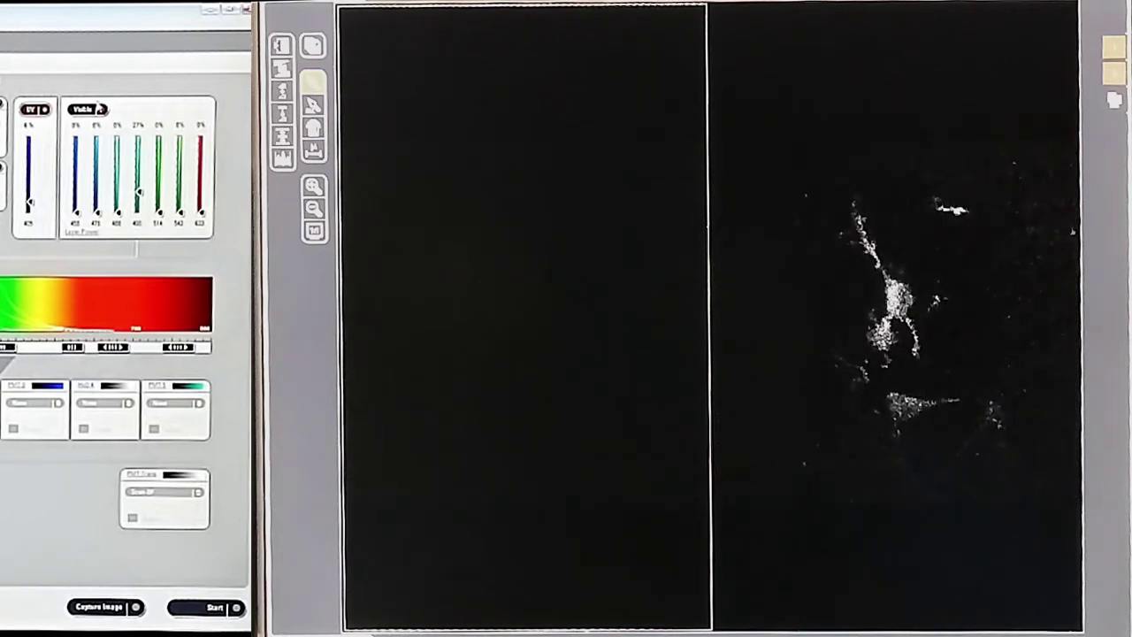
{"action": "left_click", "coordinate": [101, 109]}
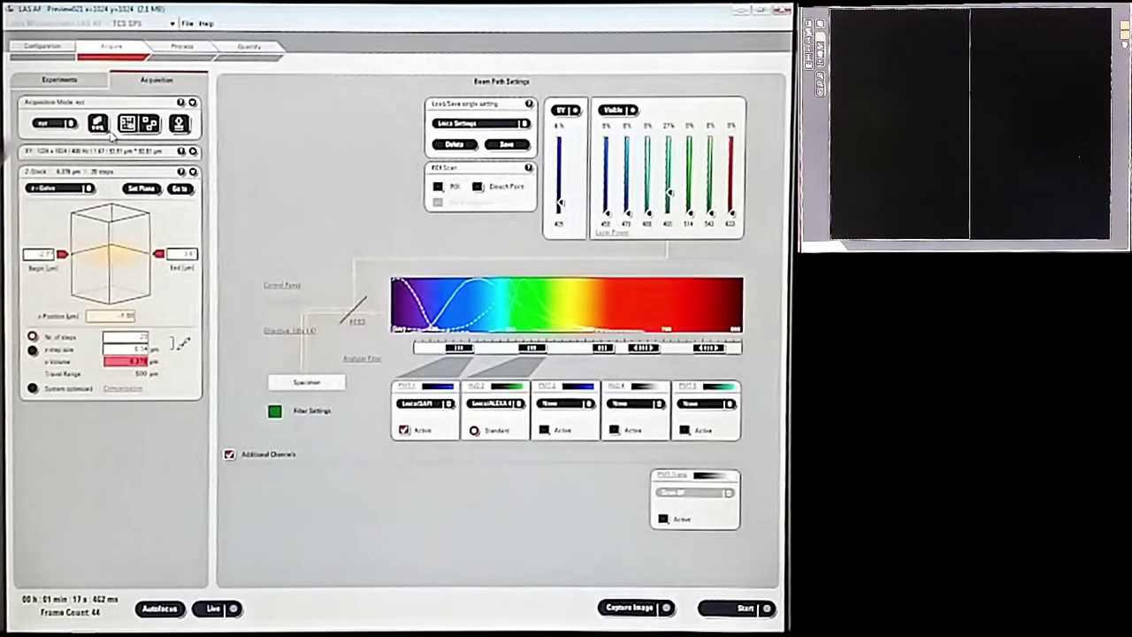
- Enable a two-scan sequential acquisition between stacks, and configure Scan 1 with the UV laser and only the DAPI detector
{"action": "left_click", "coordinate": [97, 123]}
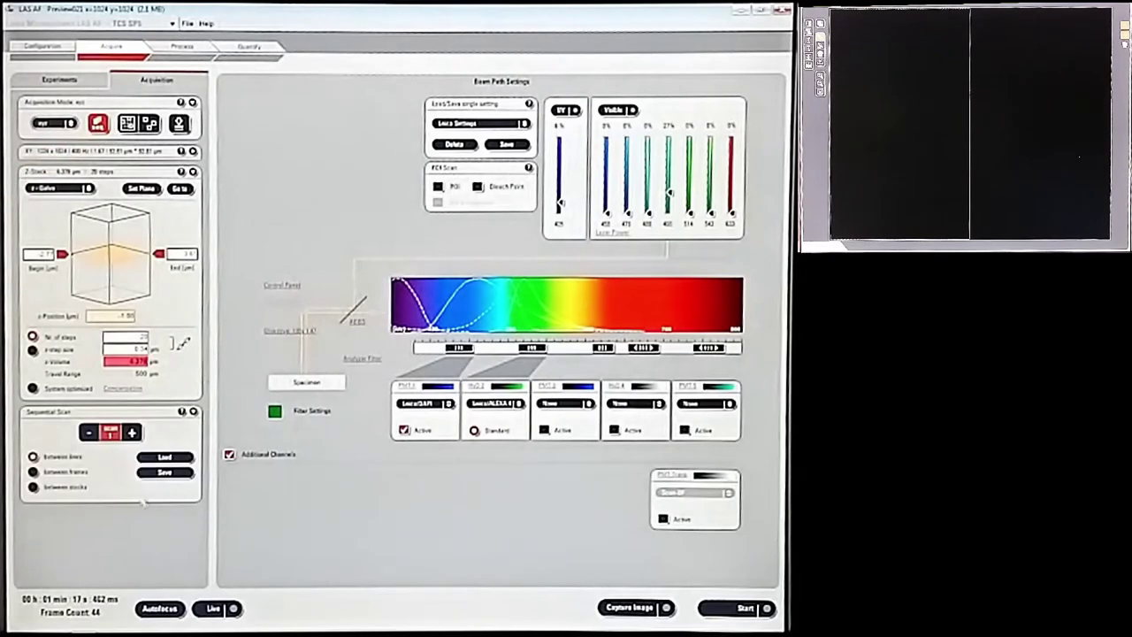
{"action": "left_click", "coordinate": [133, 434]}
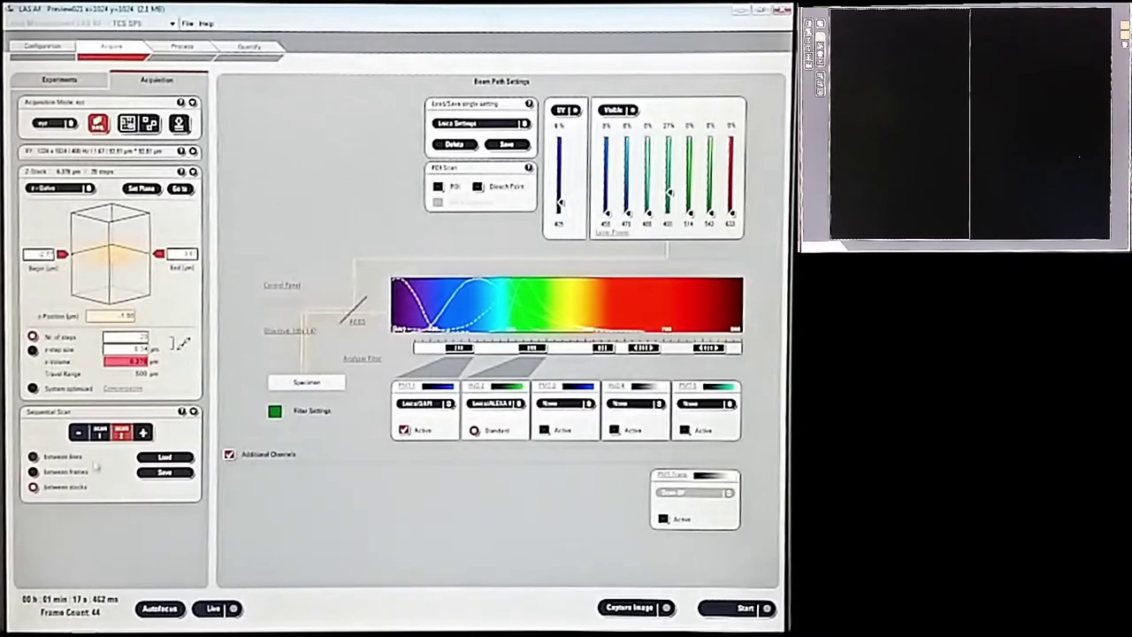
{"action": "left_click", "coordinate": [100, 434]}
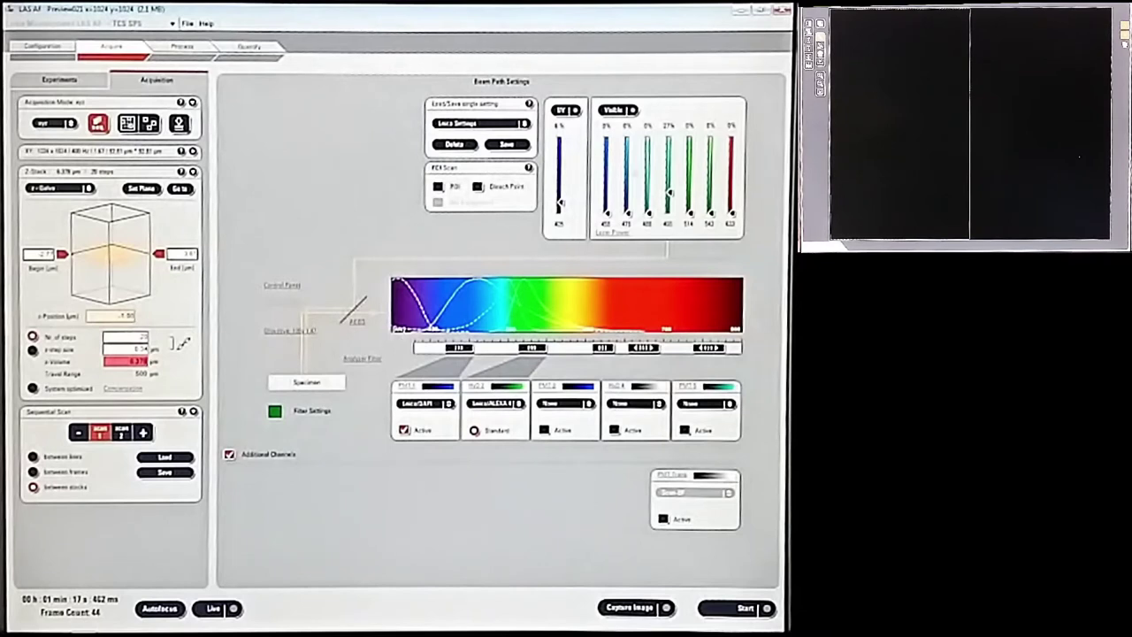
{"action": "left_click", "coordinate": [473, 430]}
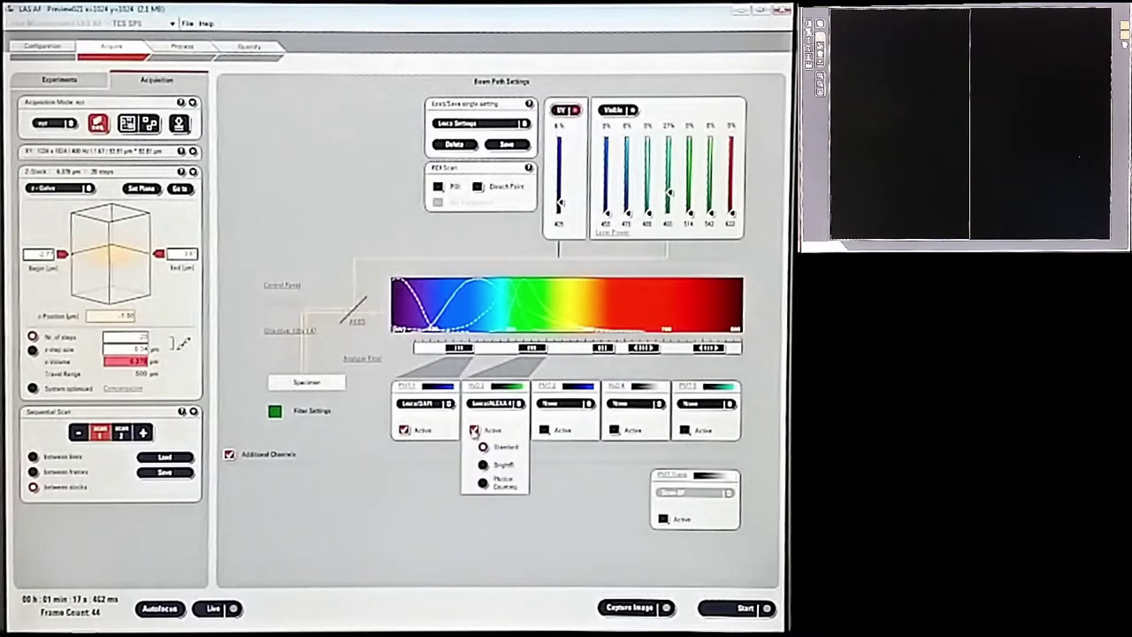
{"action": "left_click", "coordinate": [476, 431]}
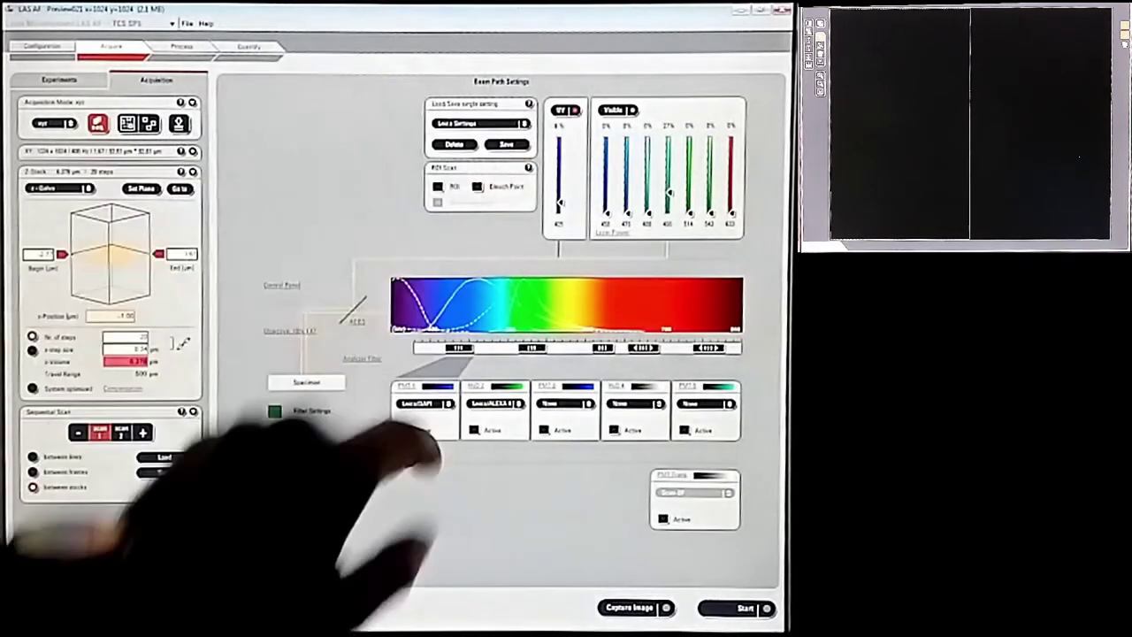
- Configure Scan 2 with the visible lasers and only the Alexa HyD detector in Standard mode
{"action": "left_click", "coordinate": [121, 434]}
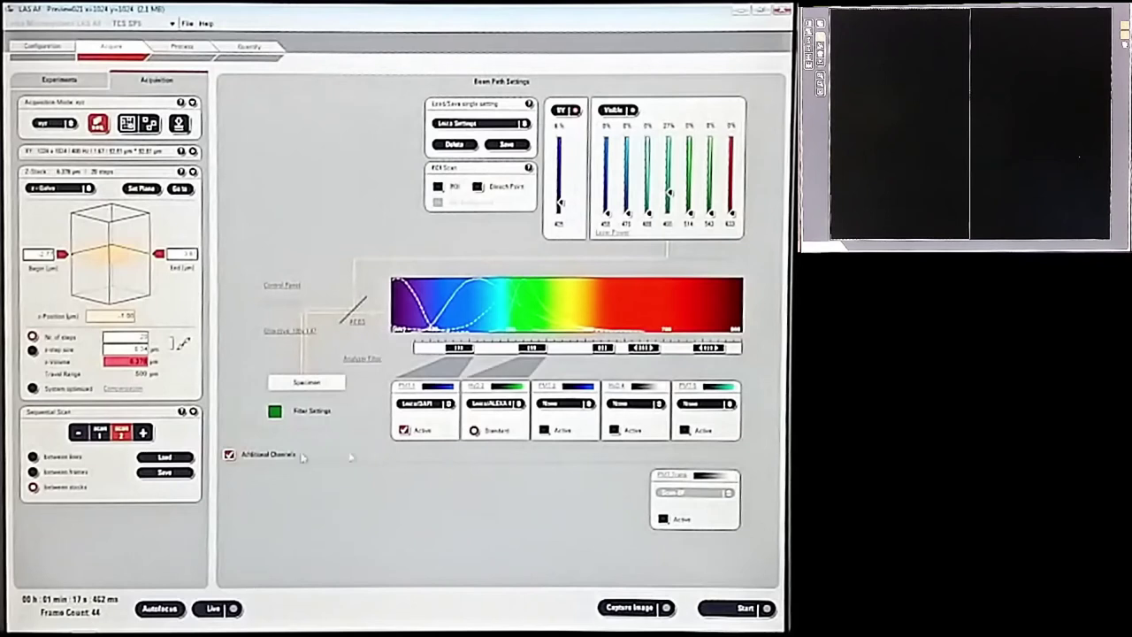
{"action": "left_click", "coordinate": [404, 431]}
{"action": "left_click", "coordinate": [475, 430]}
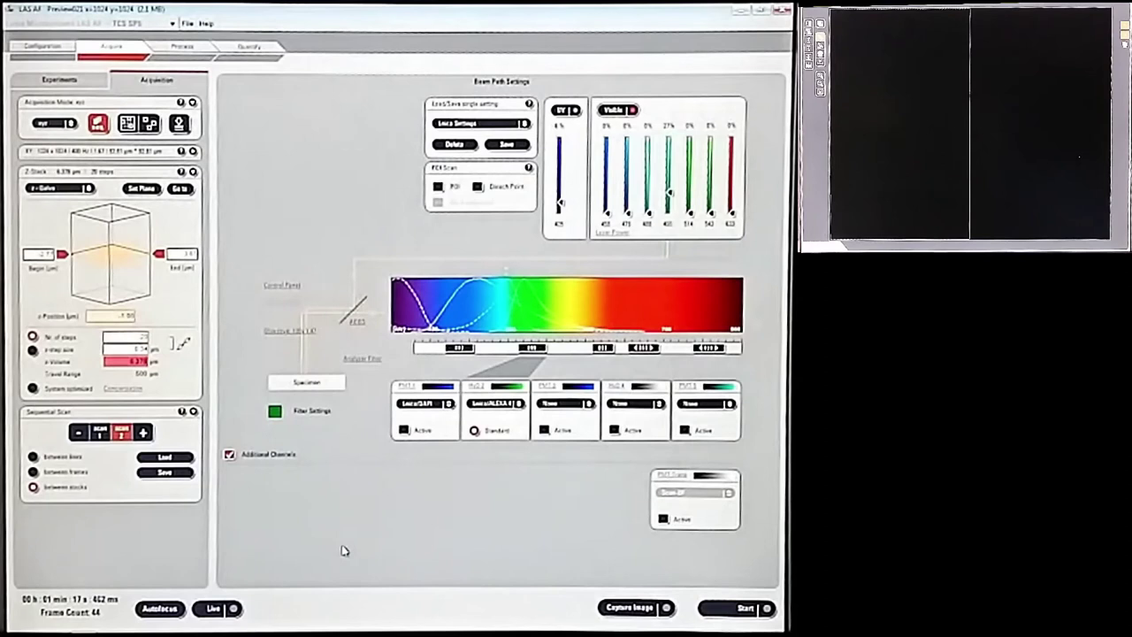
- Check the Scan 2 and Scan 1 settings one after the other in short live previews
{"action": "left_click", "coordinate": [213, 608]}
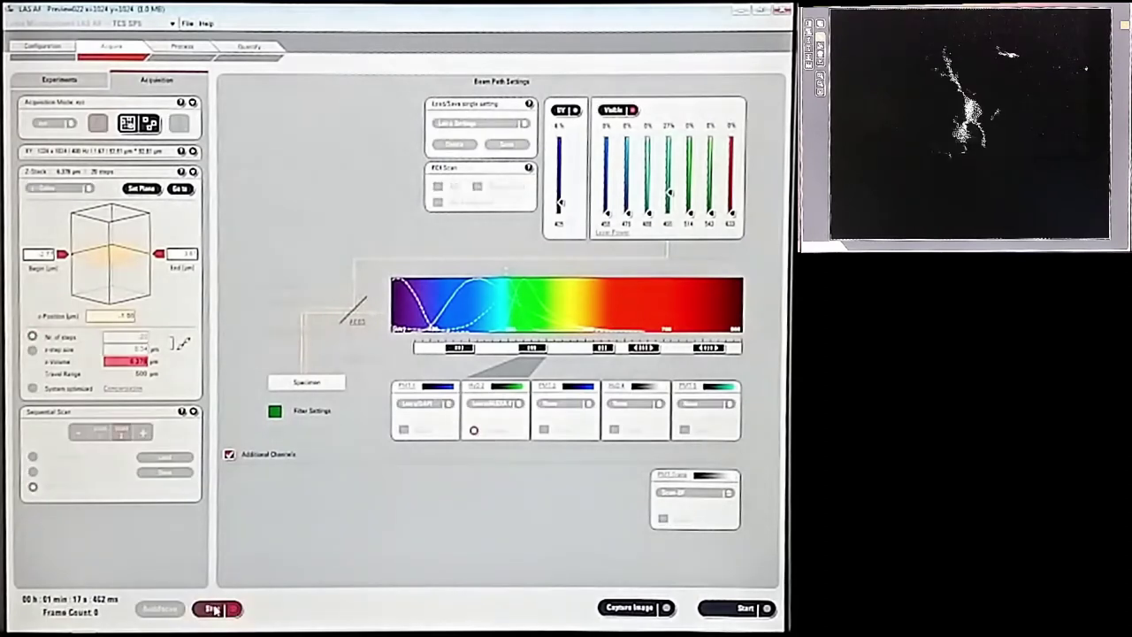
{"action": "left_click", "coordinate": [214, 608]}
{"action": "left_click", "coordinate": [99, 431]}
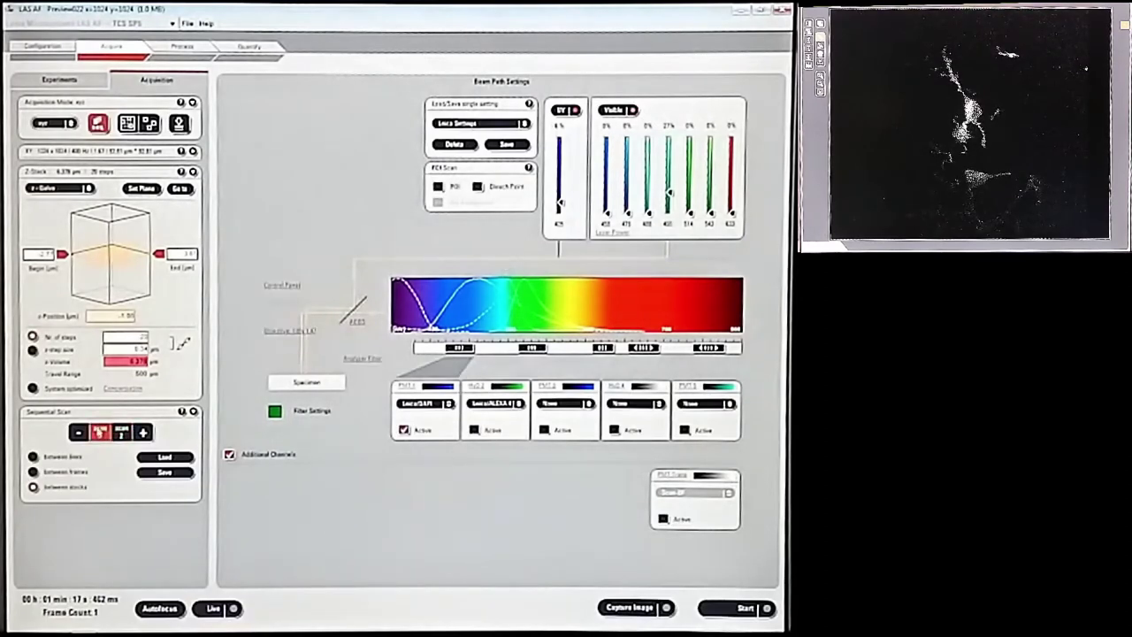
{"action": "left_click", "coordinate": [215, 608]}
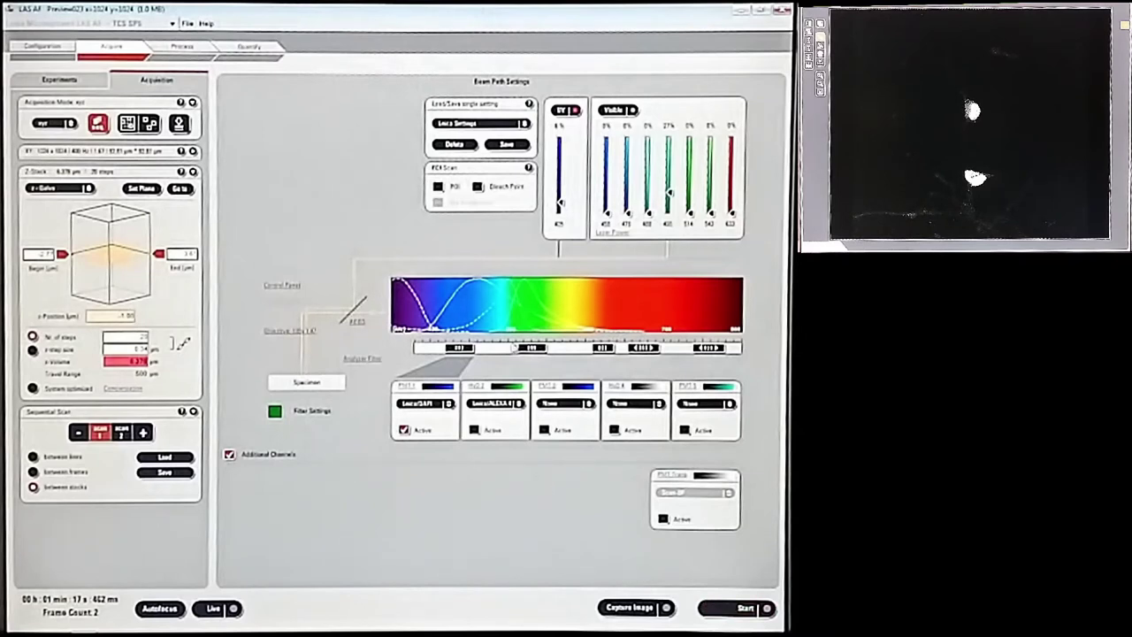
- Activate the transmitted-light PMT in Scan-BF mode for Scan 2 and check the brightfield image in a live preview
{"action": "left_click", "coordinate": [121, 432]}
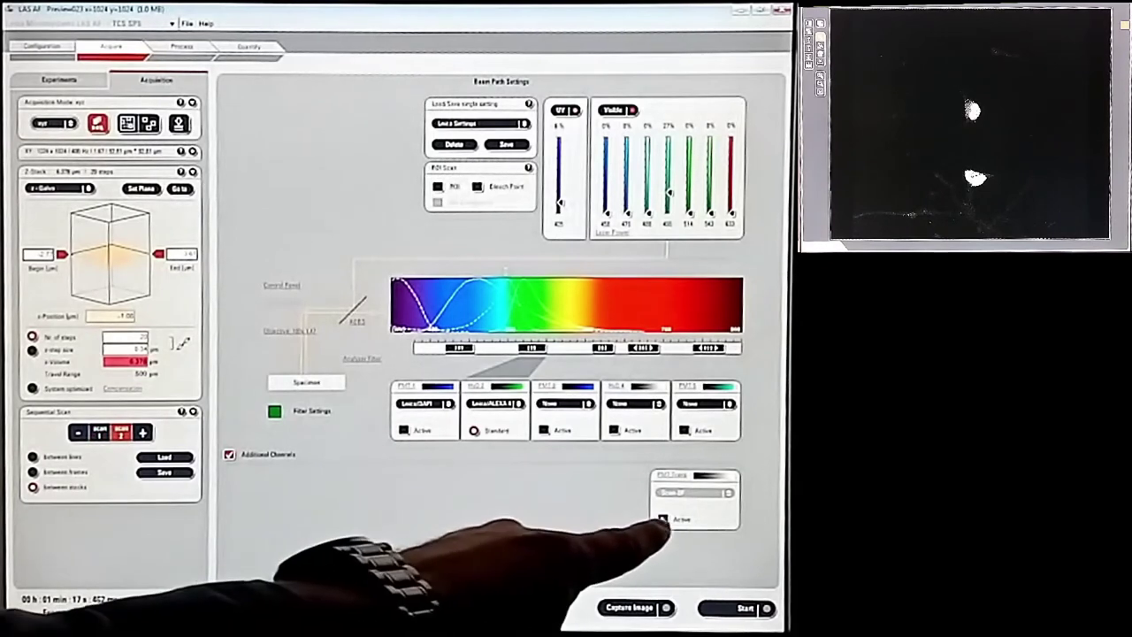
{"action": "left_click", "coordinate": [663, 519]}
{"action": "left_click", "coordinate": [694, 493]}
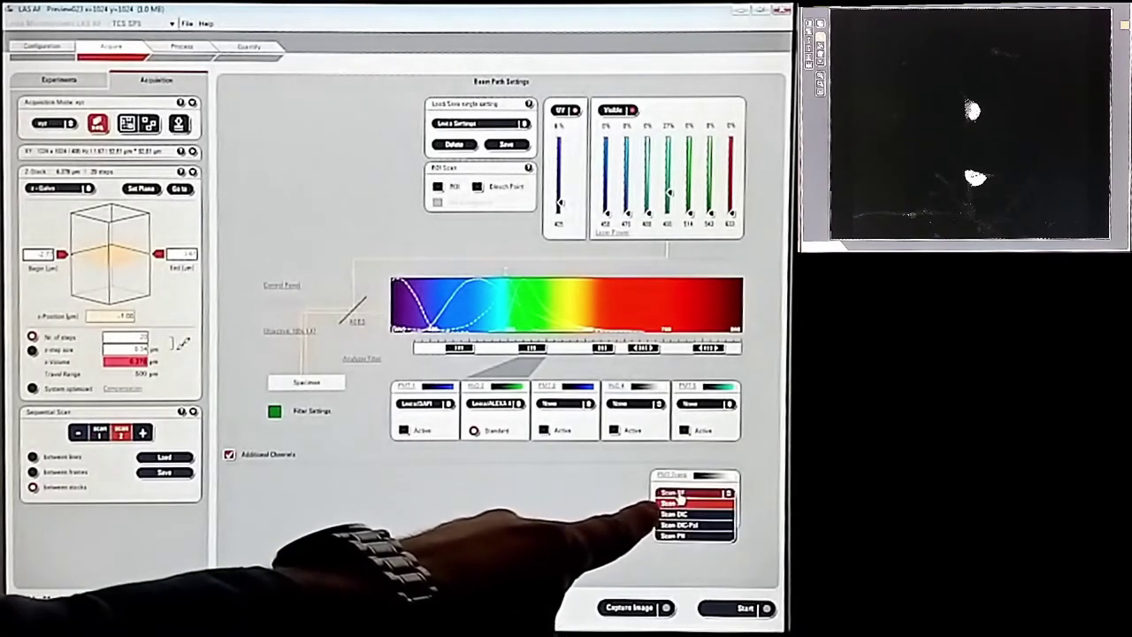
{"action": "left_click", "coordinate": [677, 504]}
{"action": "left_click", "coordinate": [213, 609]}
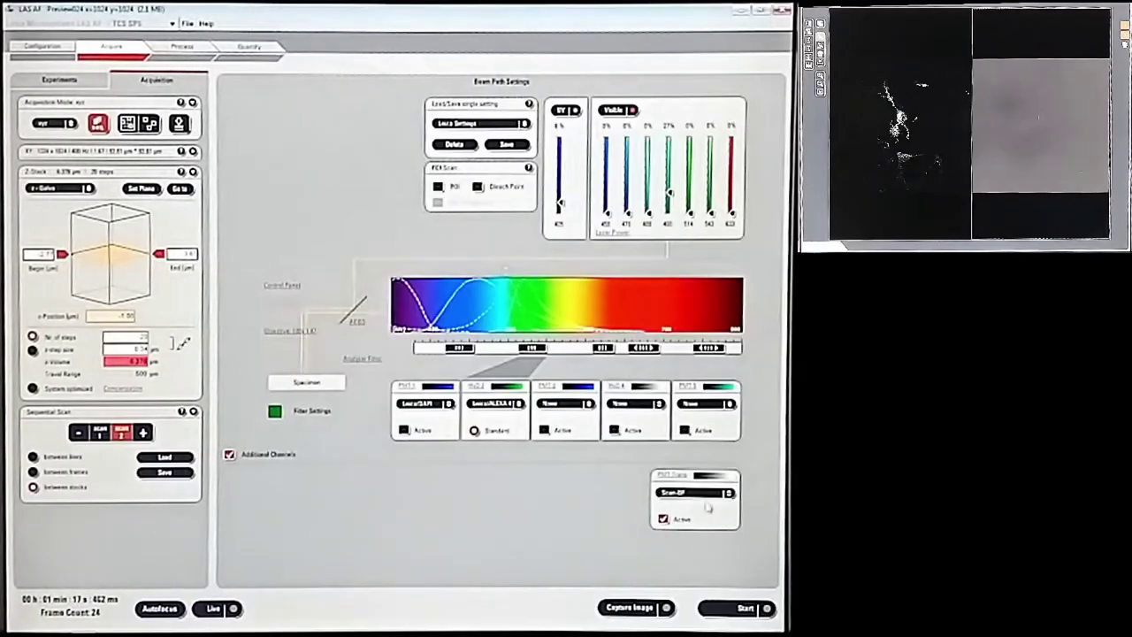
- Change the transmitted-light PMT to Scan-DIC mode and check the contrast in a live preview
{"action": "left_click", "coordinate": [703, 493]}
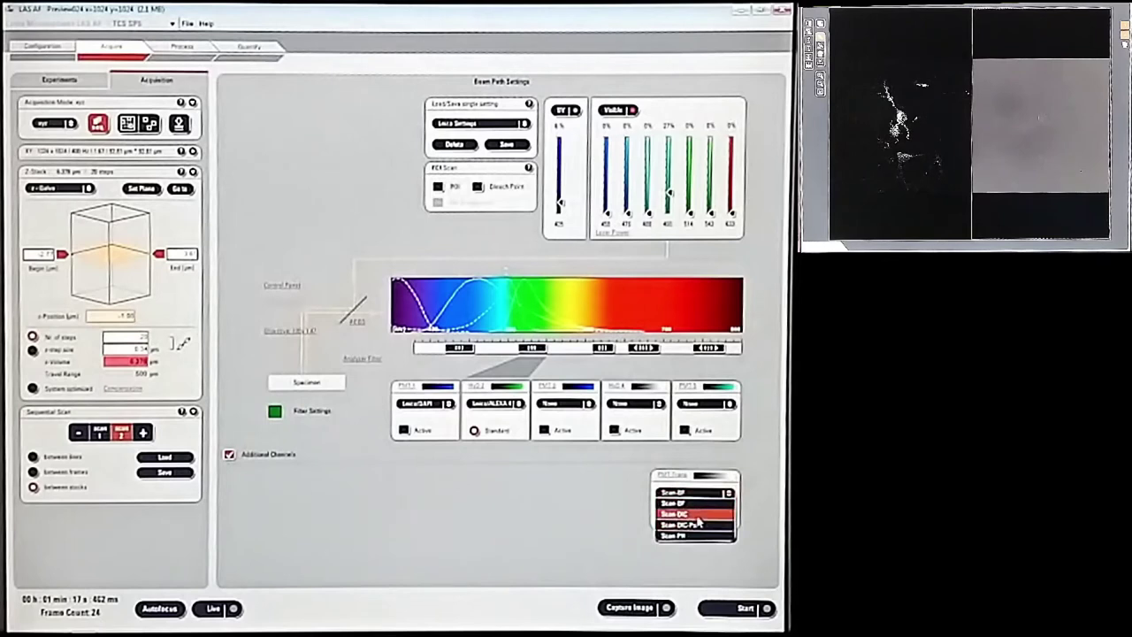
{"action": "left_click", "coordinate": [696, 514]}
{"action": "left_click", "coordinate": [215, 610]}
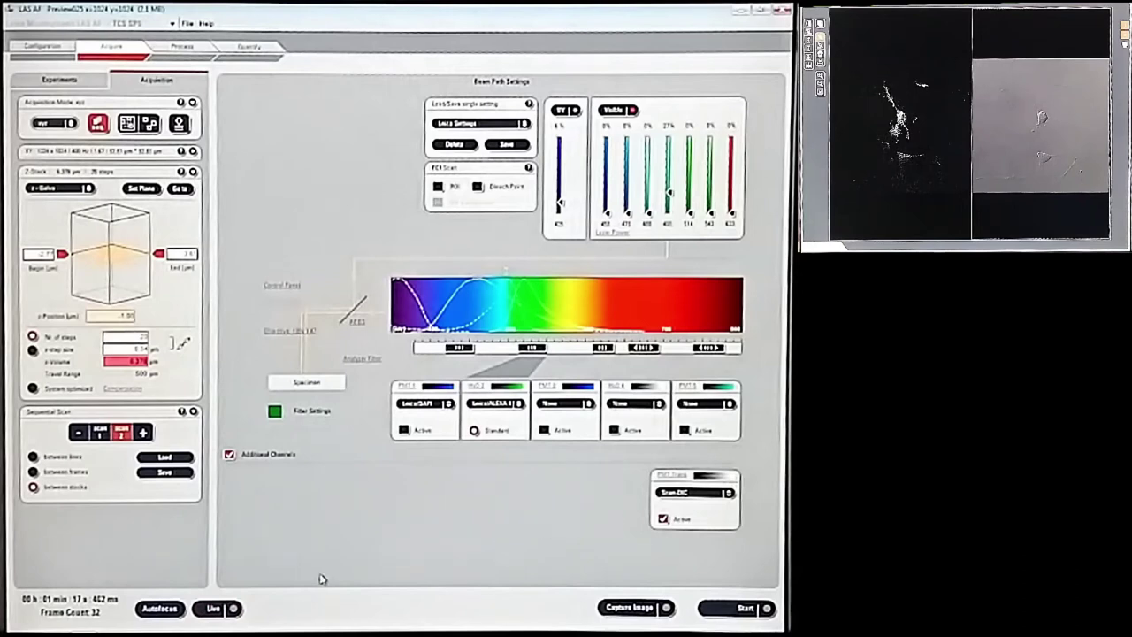
- Save the sequential scan settings as a .seq file named with the operator's surname followed by "-practice_dapi-488-DIC"
{"action": "left_click", "coordinate": [185, 478]}
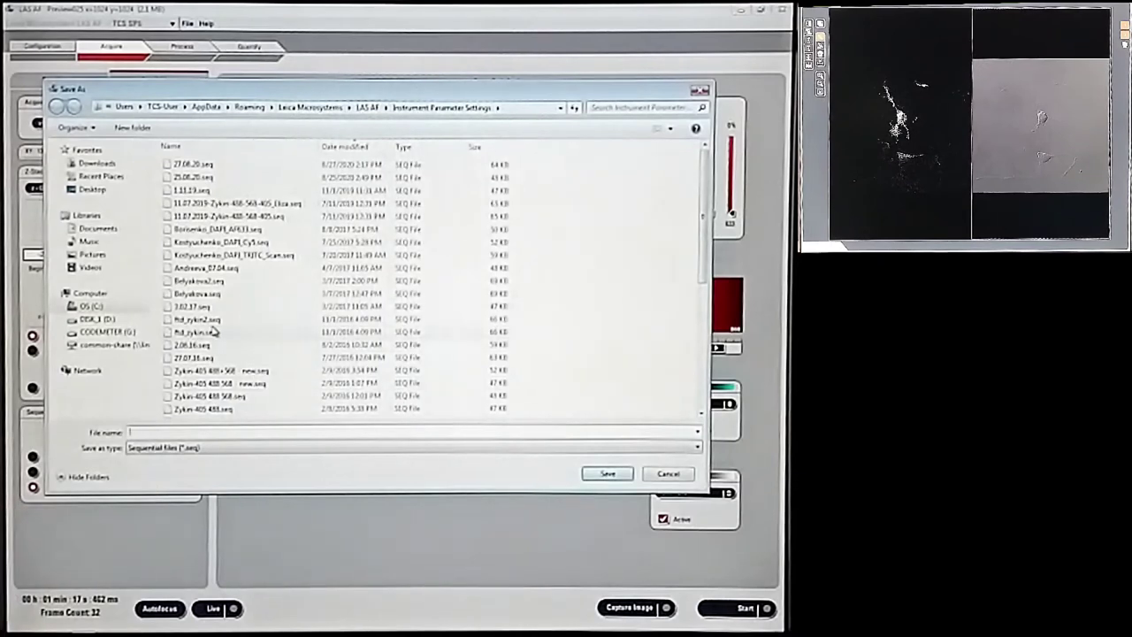
{"action": "left_click", "coordinate": [249, 407]}
{"action": "left_click", "coordinate": [153, 432]}
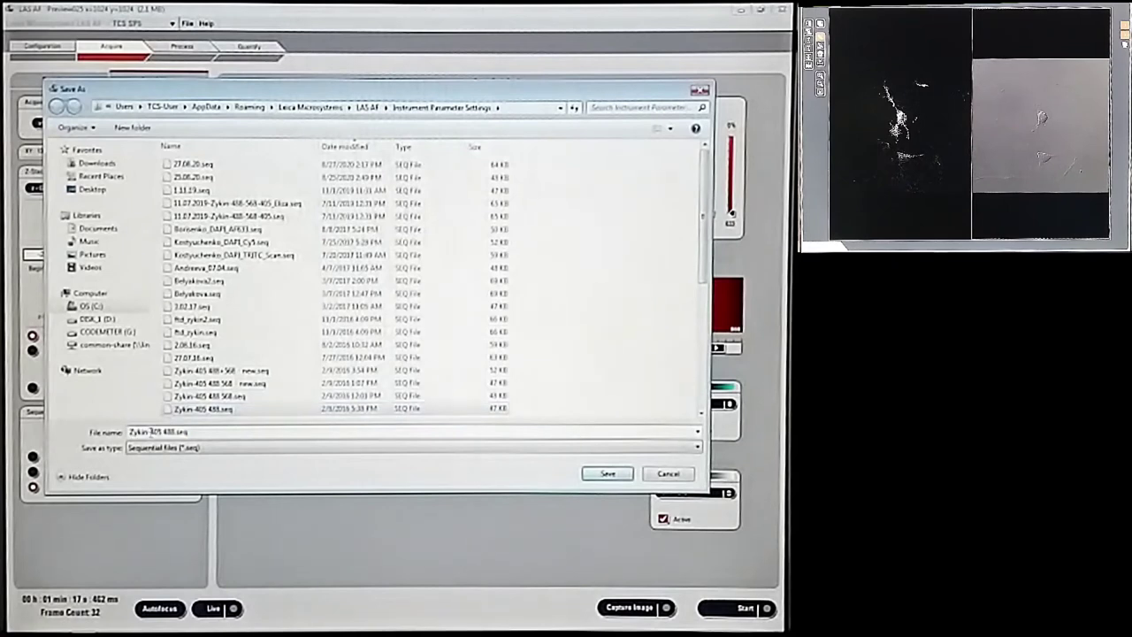
{"action": "type", "text": "practi"}
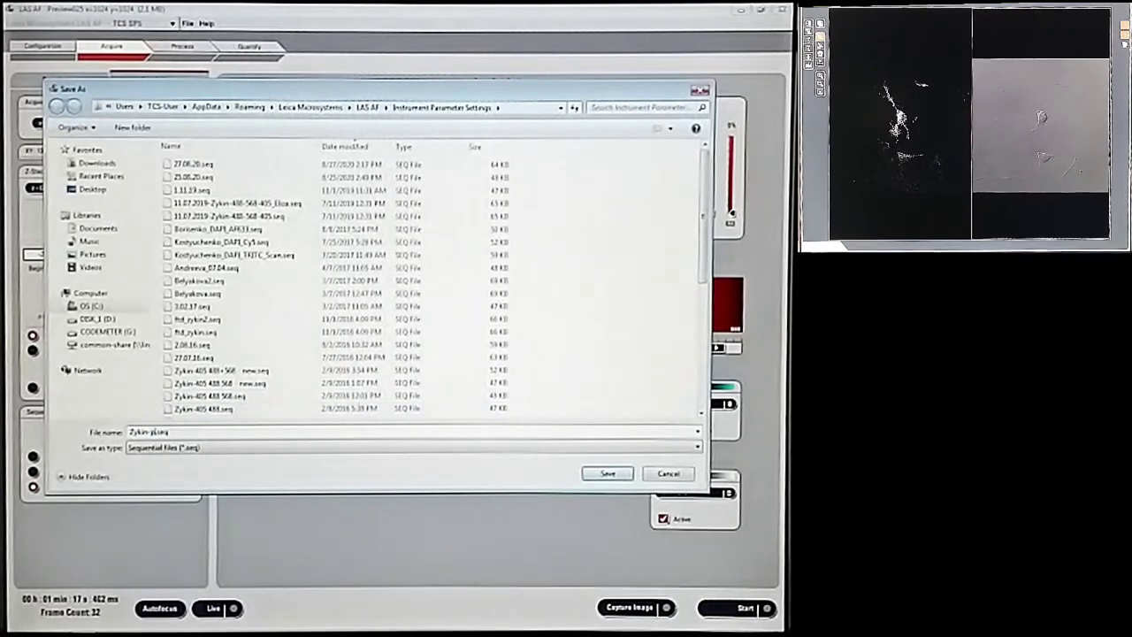
{"action": "type", "text": "ce_1"}
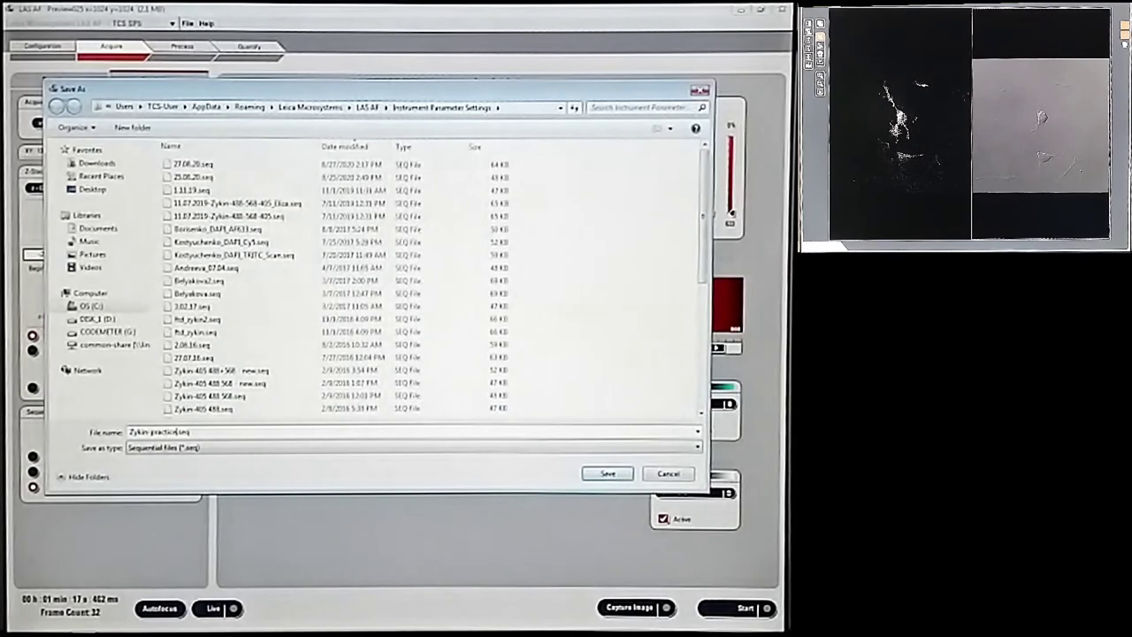
{"action": "type", "text": "api-488-DIC"}
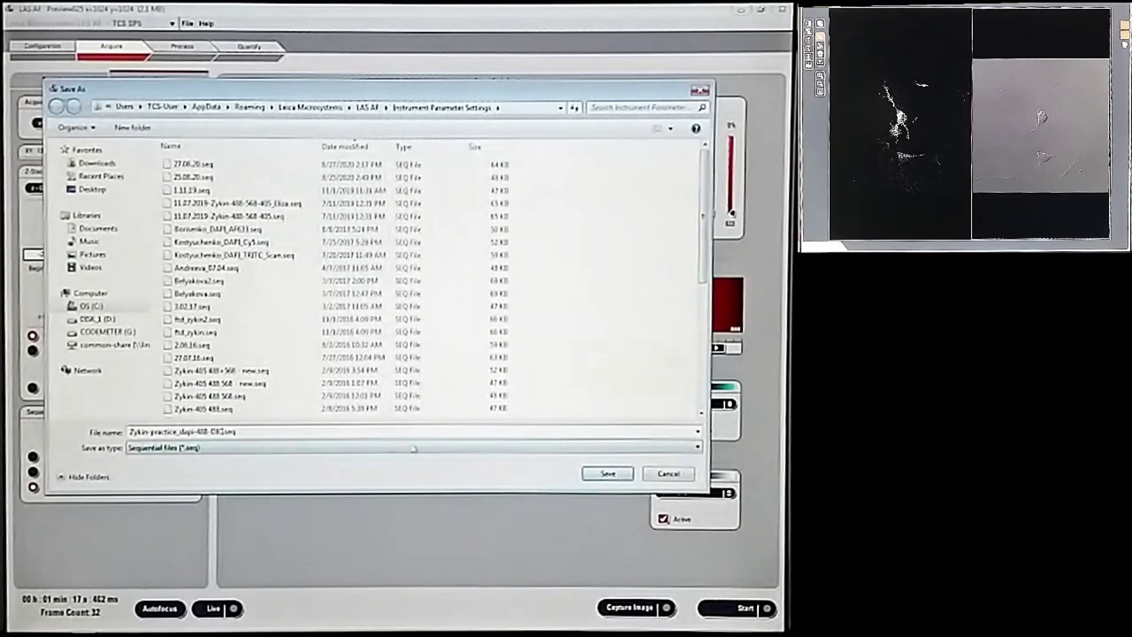
{"action": "left_click", "coordinate": [610, 478]}
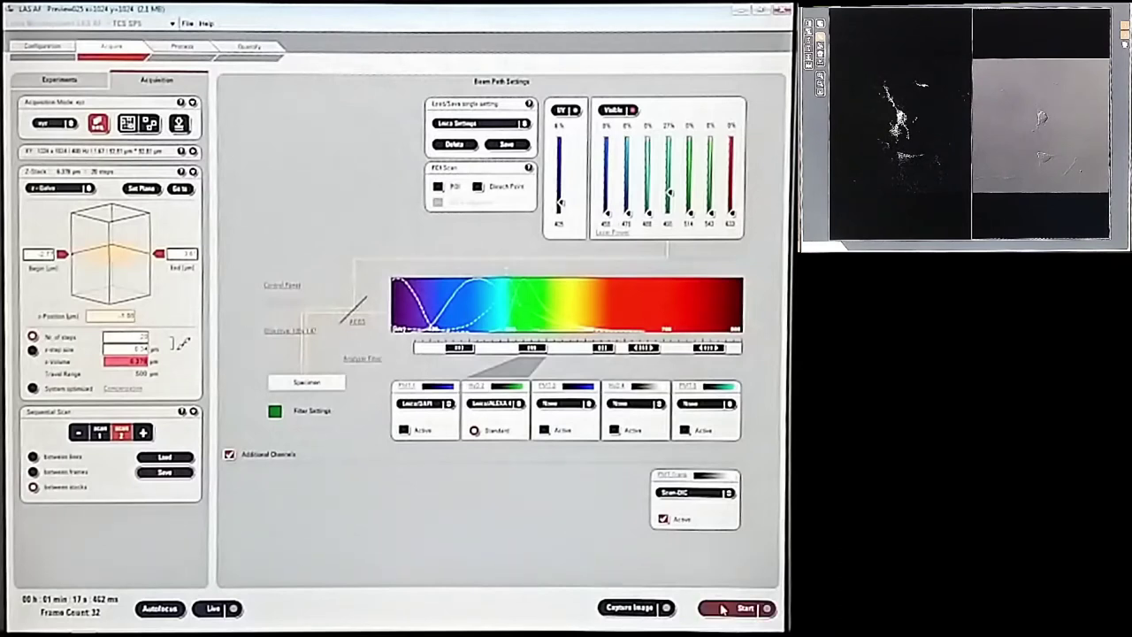
- Acquire the sequential z-stack at 1024 x 1024 and 400 Hz, and browse through its slices
{"action": "left_click", "coordinate": [193, 152]}
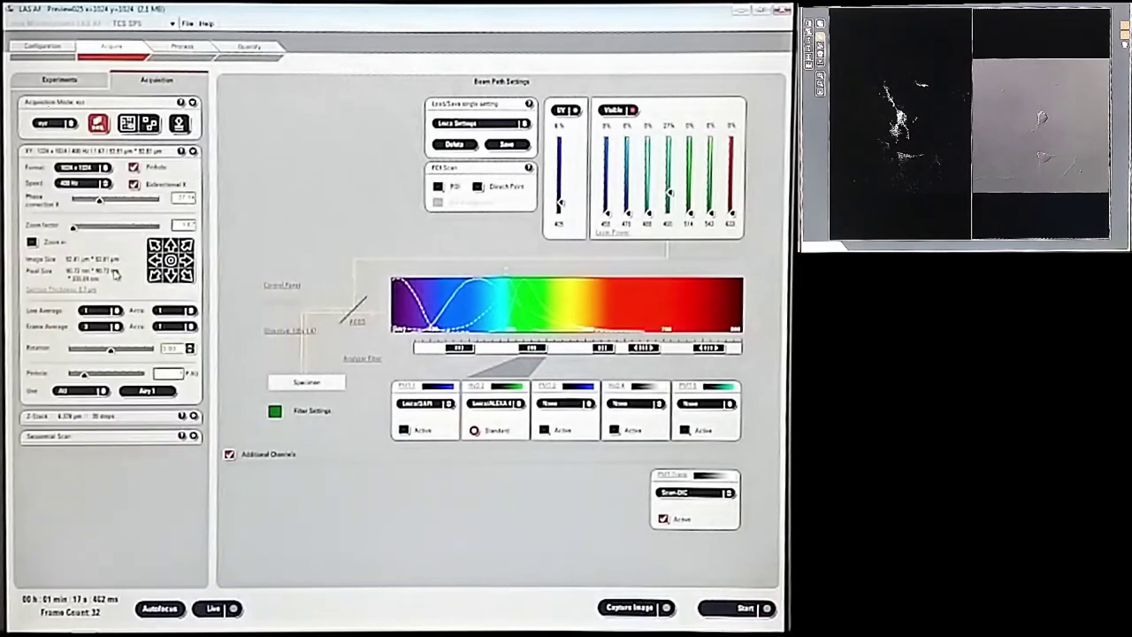
{"action": "left_click", "coordinate": [745, 607]}
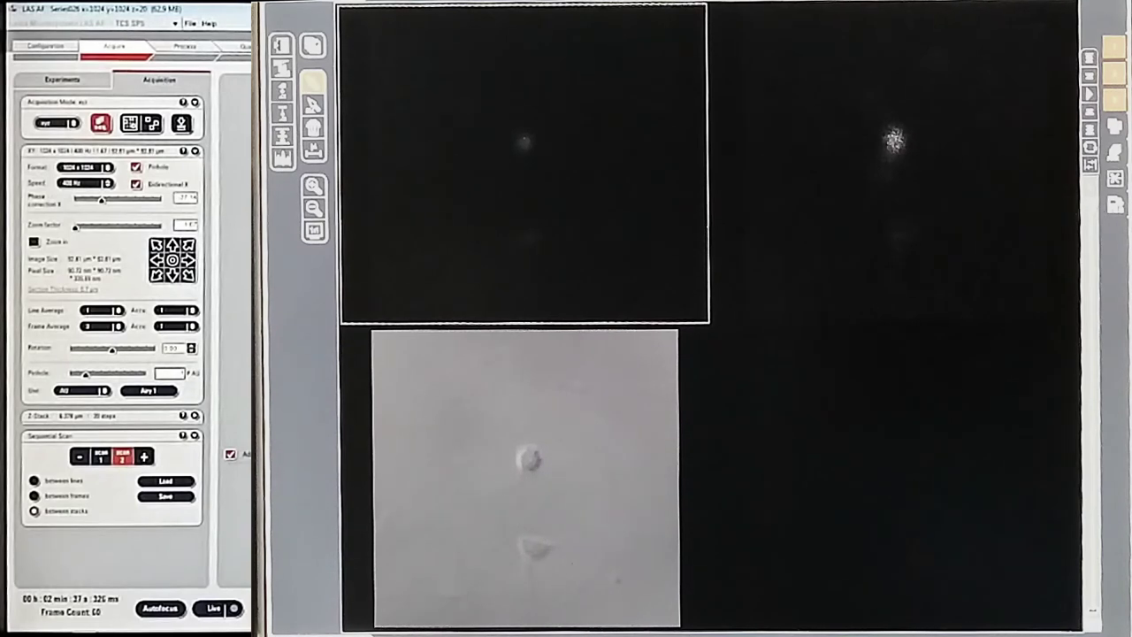
{"action": "left_click_drag", "start_coordinate": [1101, 258], "coordinate": [1106, 478]}
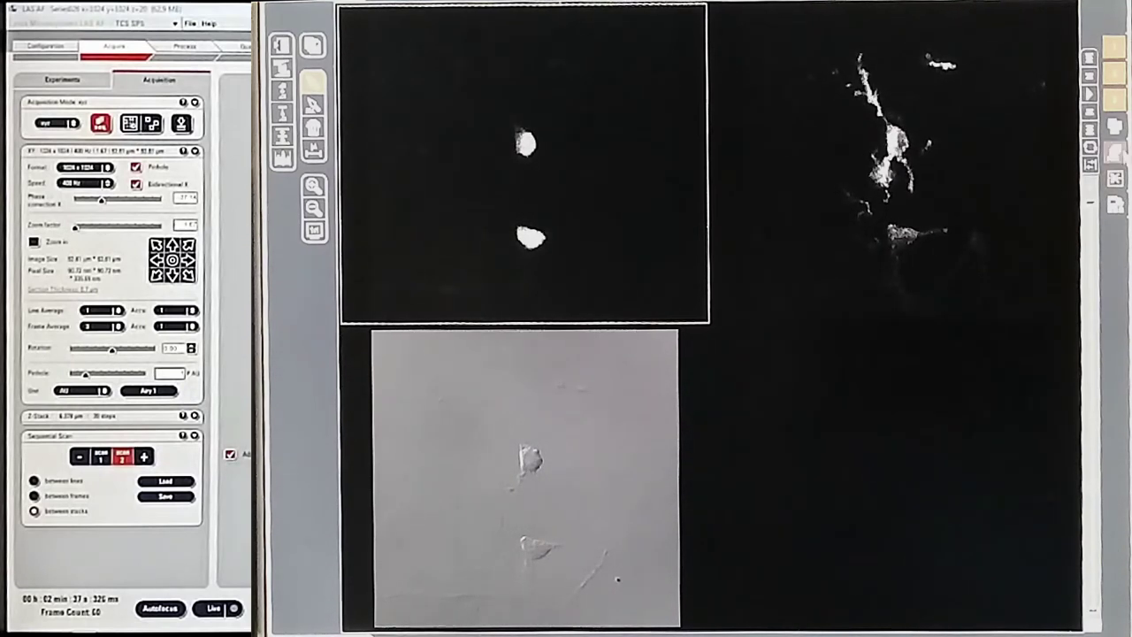
- Show the stack as a maximum projection with the transmitted-light channel hidden and a DAPI and Alexa overlay added
{"action": "left_click", "coordinate": [1089, 165]}
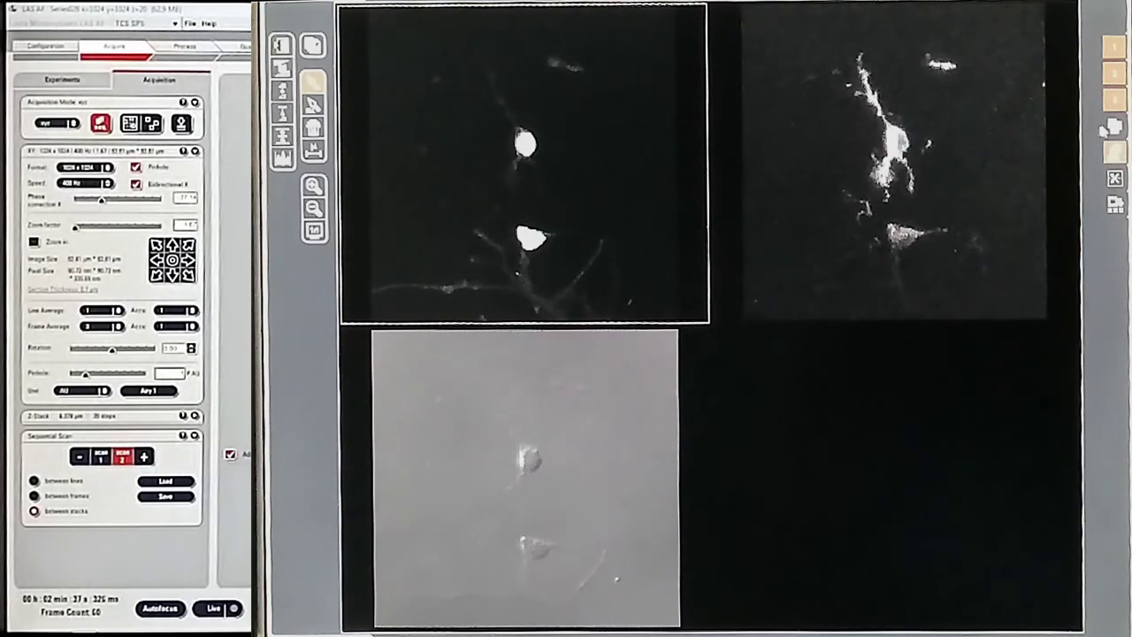
{"action": "left_click", "coordinate": [1112, 97]}
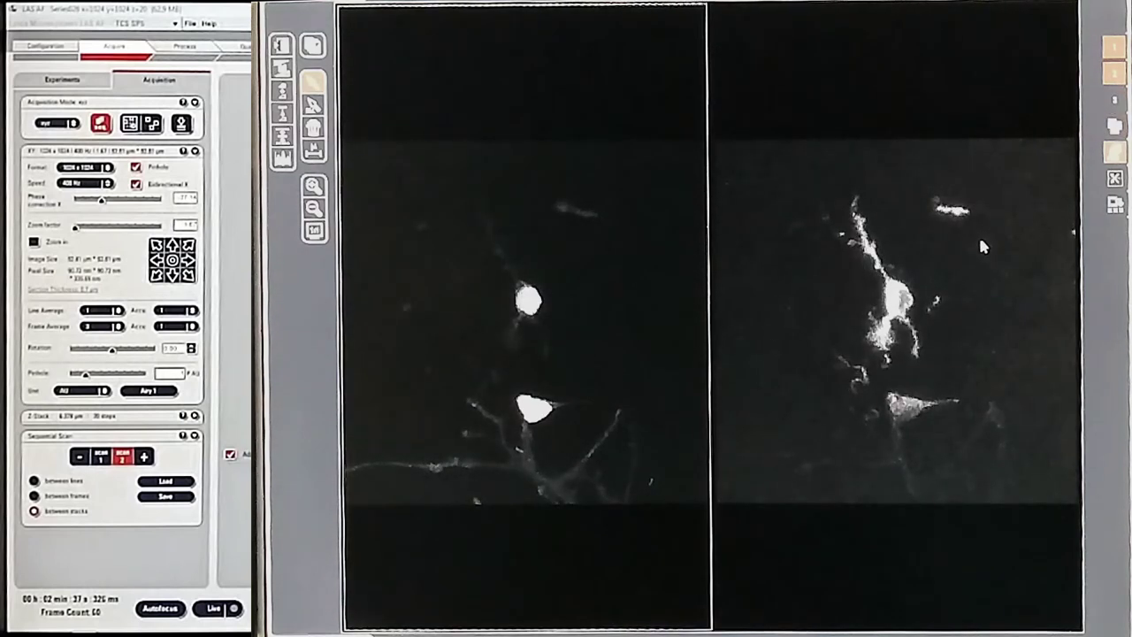
{"action": "left_click", "coordinate": [1114, 125]}
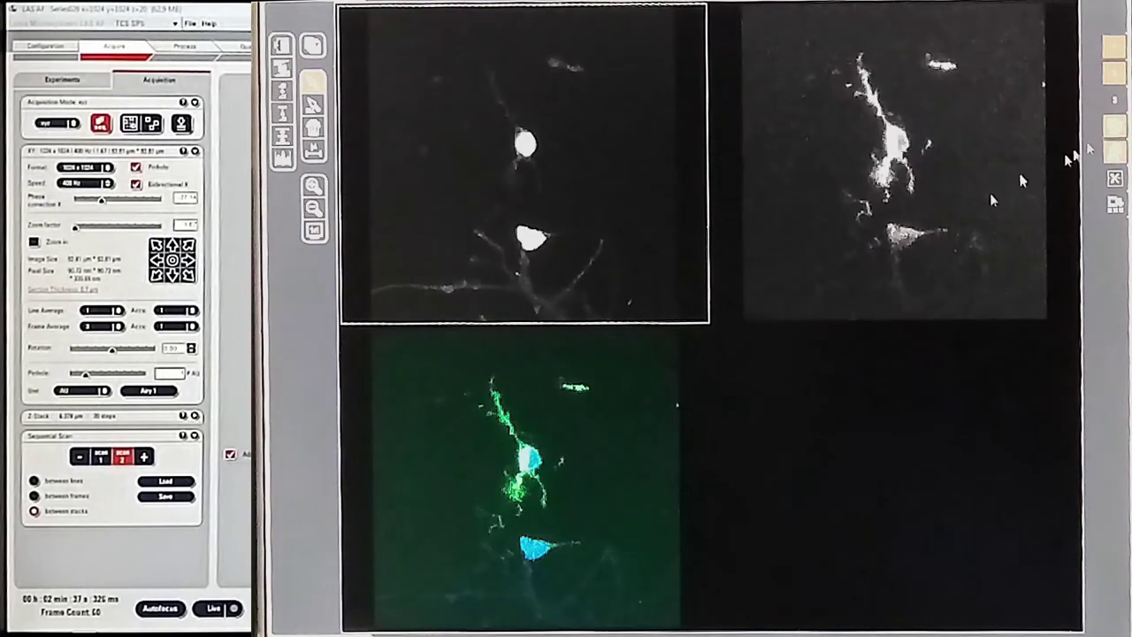
{"action": "double_click", "coordinate": [542, 506]}
{"action": "double_click", "coordinate": [579, 440]}
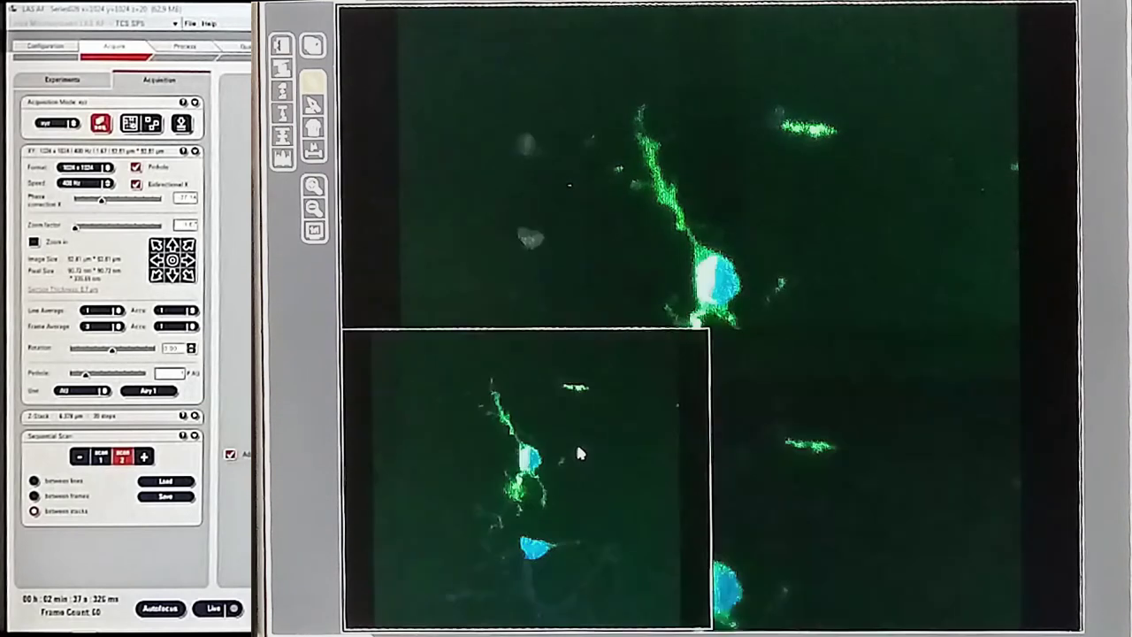
- Display the channels in their assigned colours and raise the DAPI channel's lower display threshold to suppress its background
{"action": "double_click", "coordinate": [565, 298]}
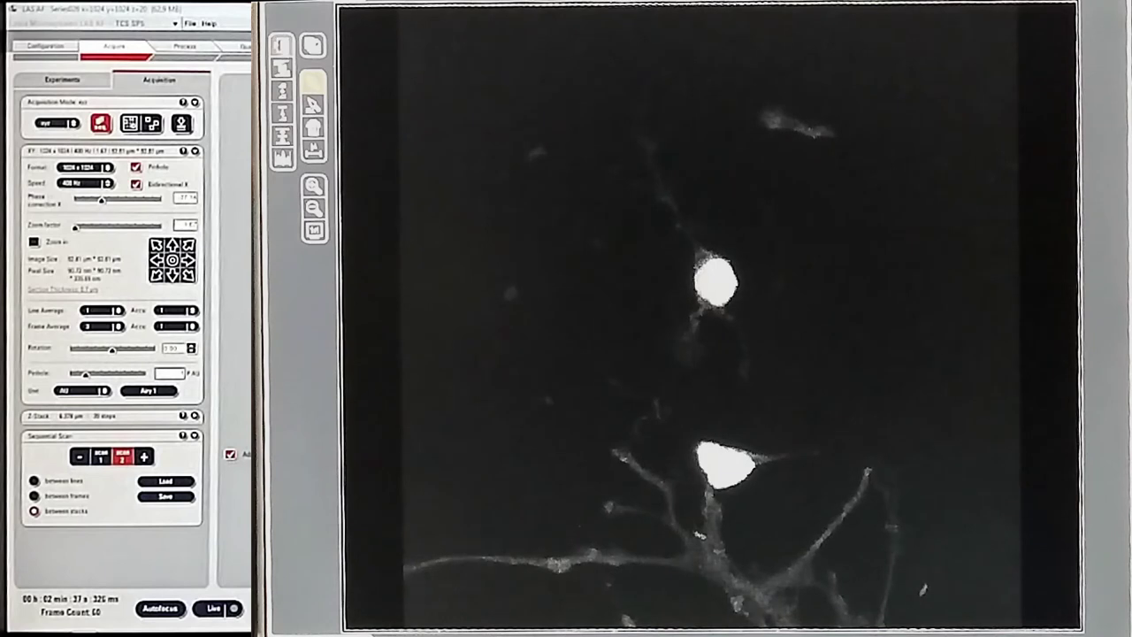
{"action": "left_click", "coordinate": [283, 44]}
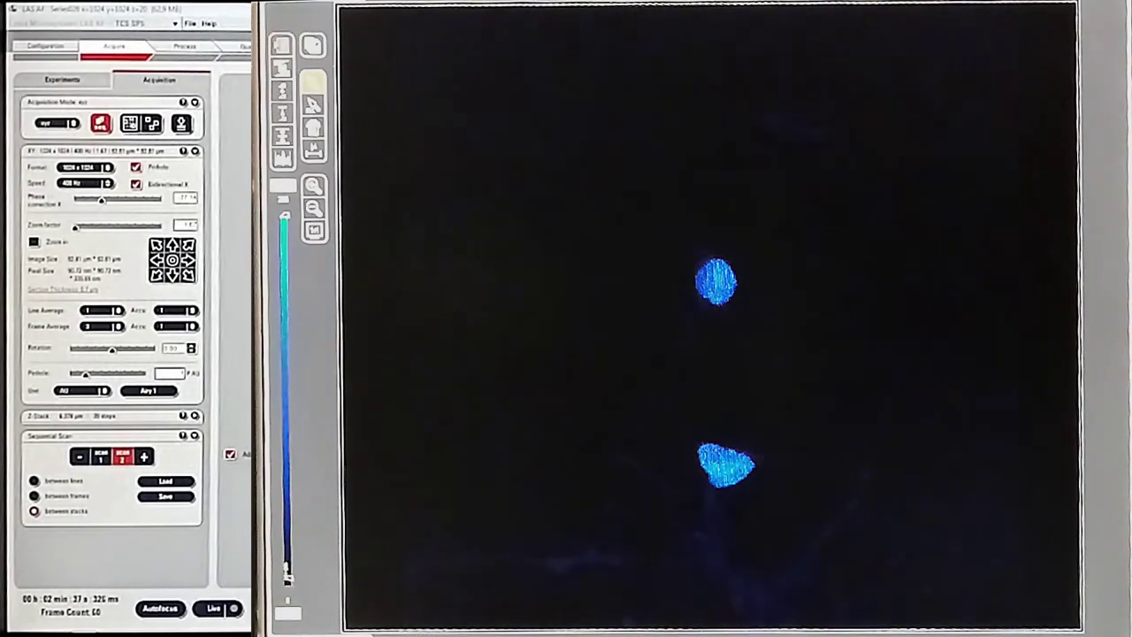
{"action": "left_click_drag", "start_coordinate": [287, 573], "coordinate": [287, 540]}
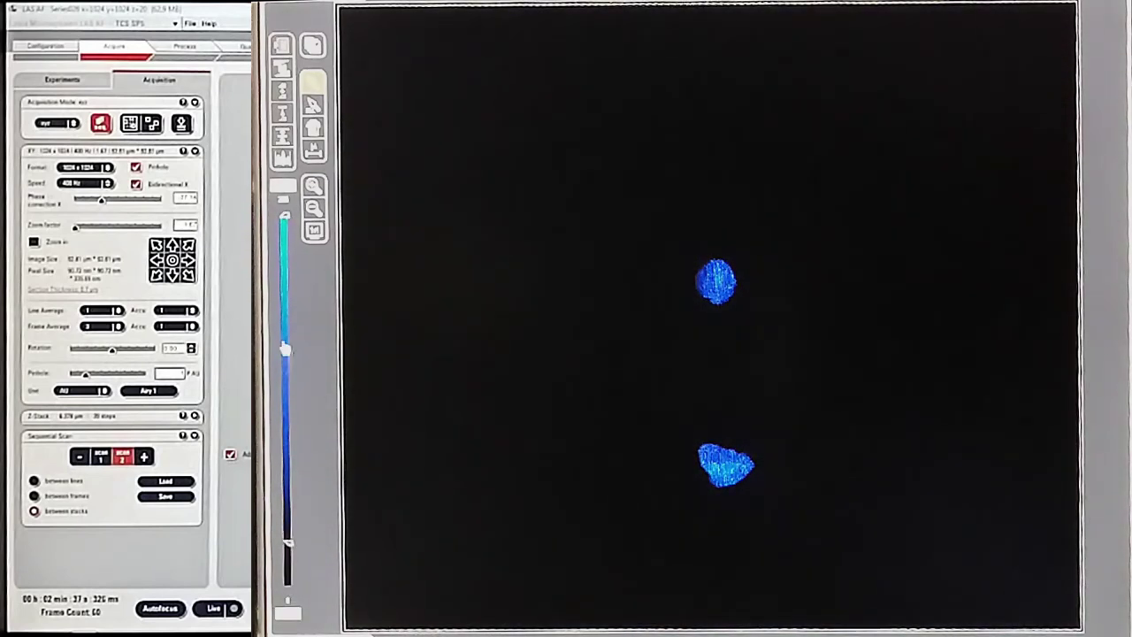
{"action": "double_click", "coordinate": [420, 71]}
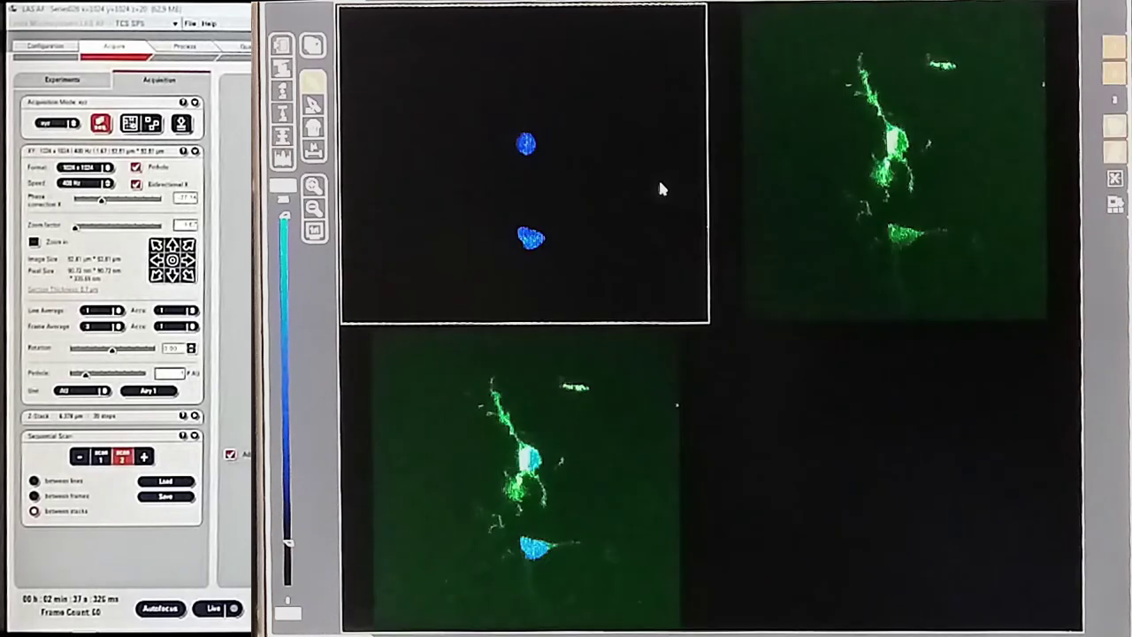
- Raise the Alexa channel's lower display threshold to darken its background, and enlarge the overlay image
{"action": "double_click", "coordinate": [802, 181]}
{"action": "left_click_drag", "start_coordinate": [288, 585], "coordinate": [287, 553]}
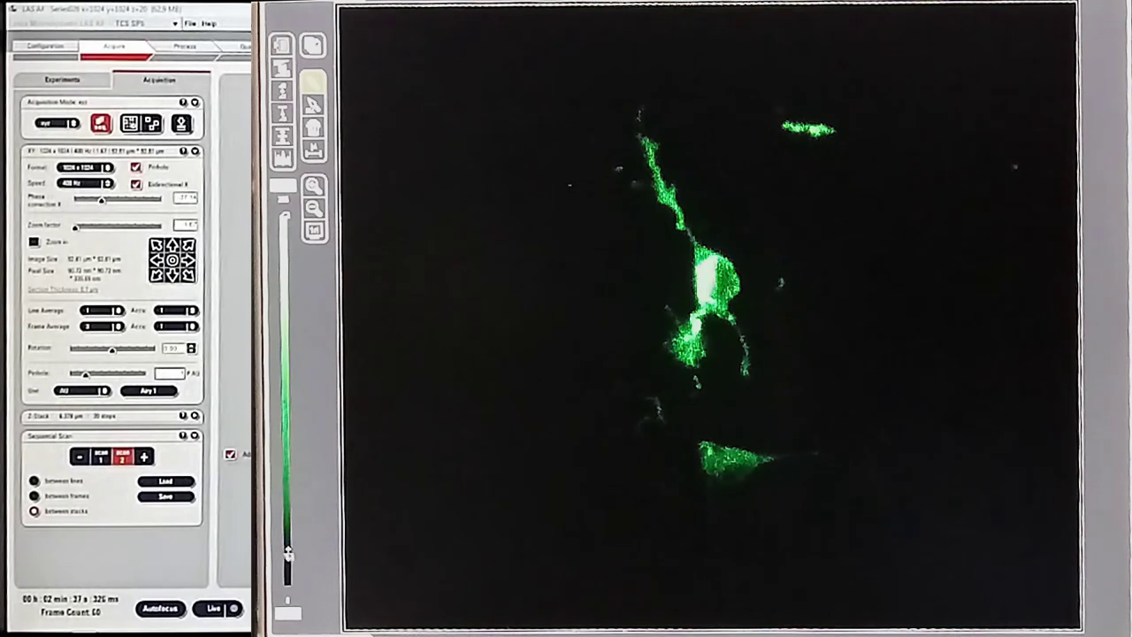
{"action": "double_click", "coordinate": [492, 160]}
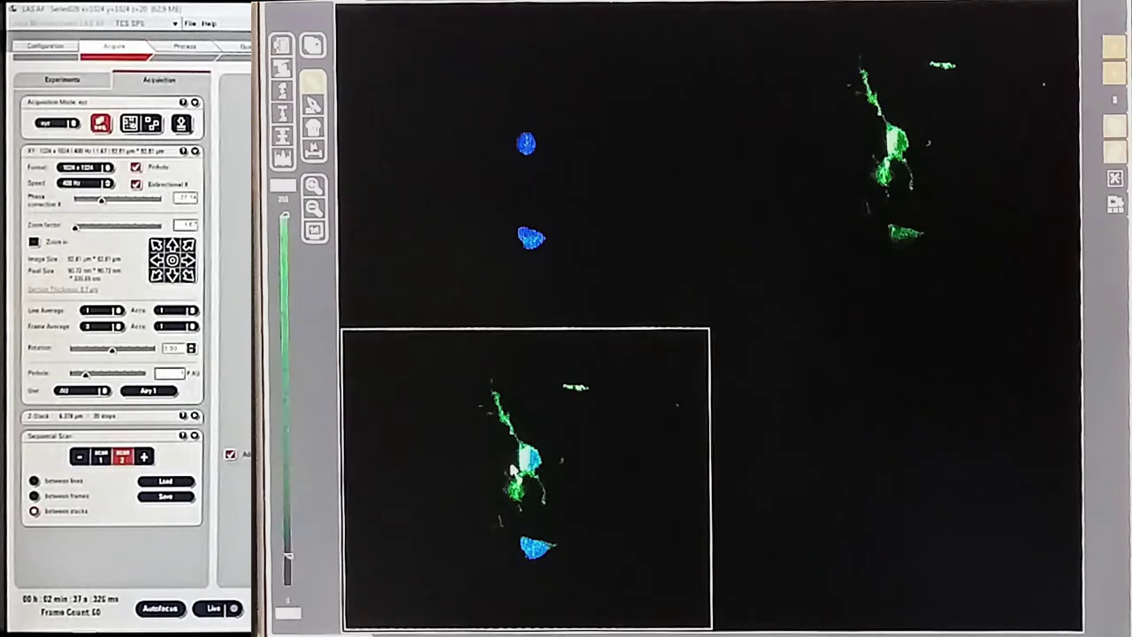
{"action": "double_click", "coordinate": [527, 456]}
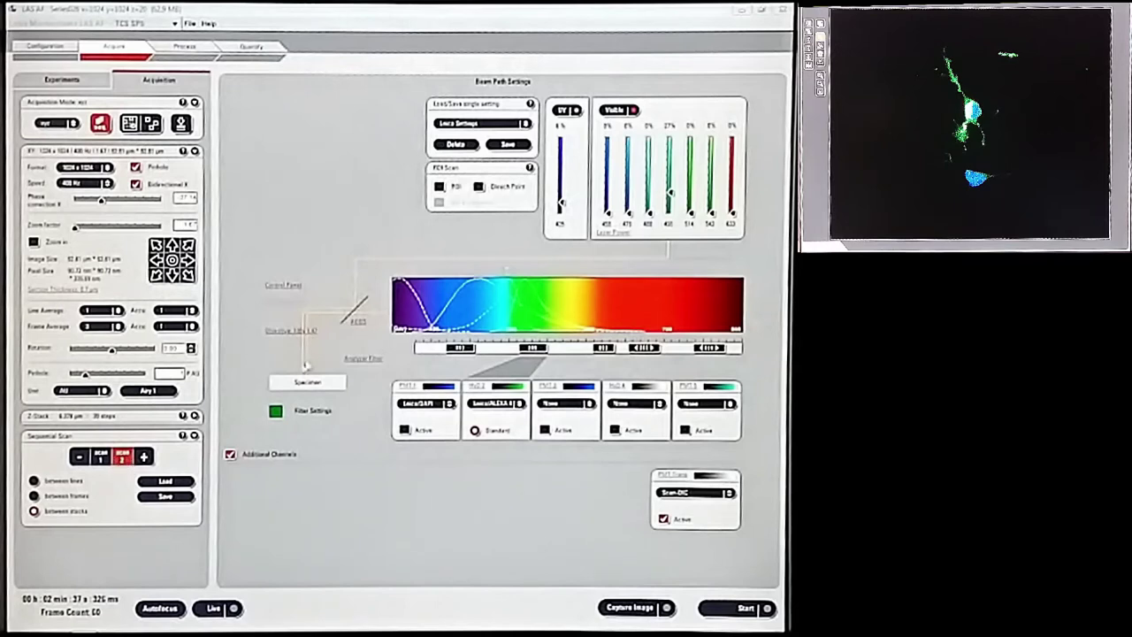
- Remove Scan 2 from the sequence and check the remaining DAPI scan in a short live preview
{"action": "left_click", "coordinate": [122, 458]}
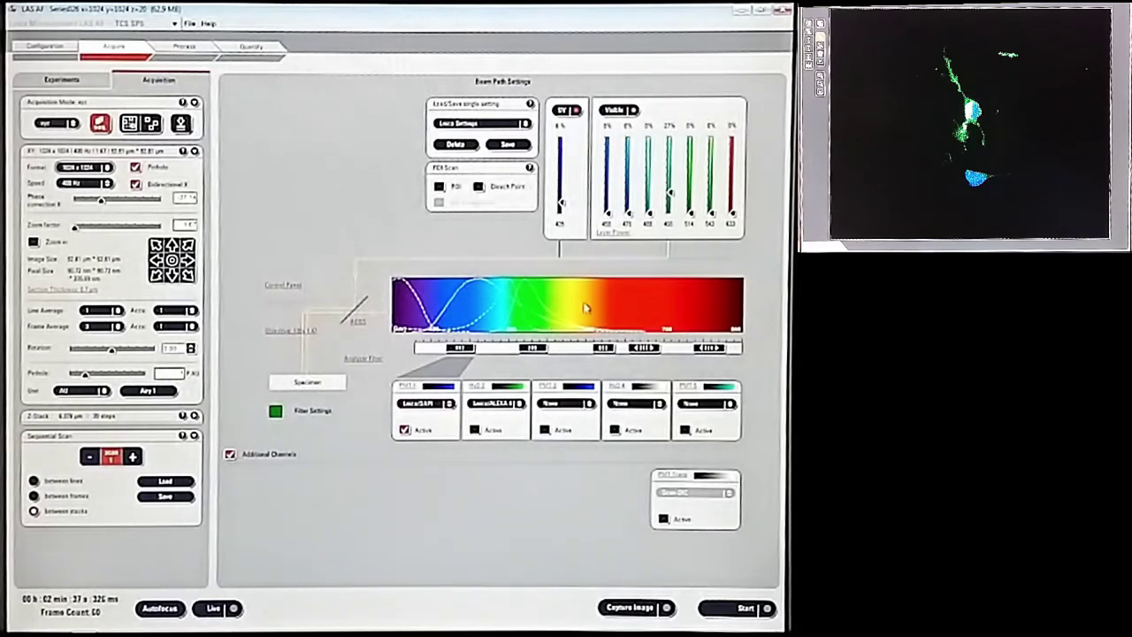
{"action": "left_click", "coordinate": [213, 608]}
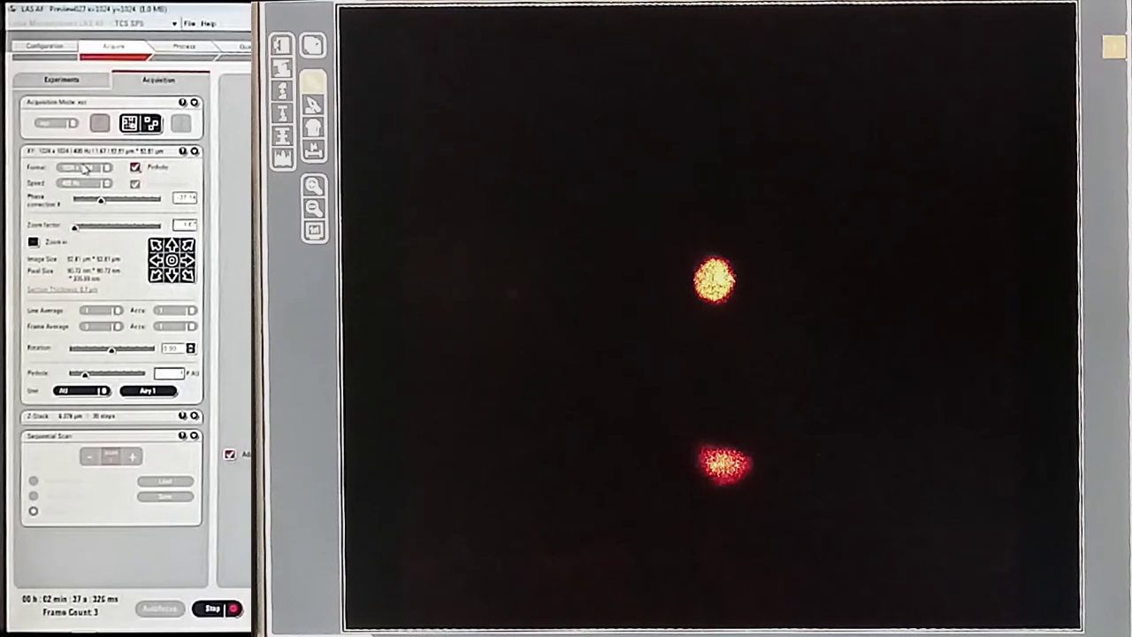
{"action": "left_click", "coordinate": [215, 608]}
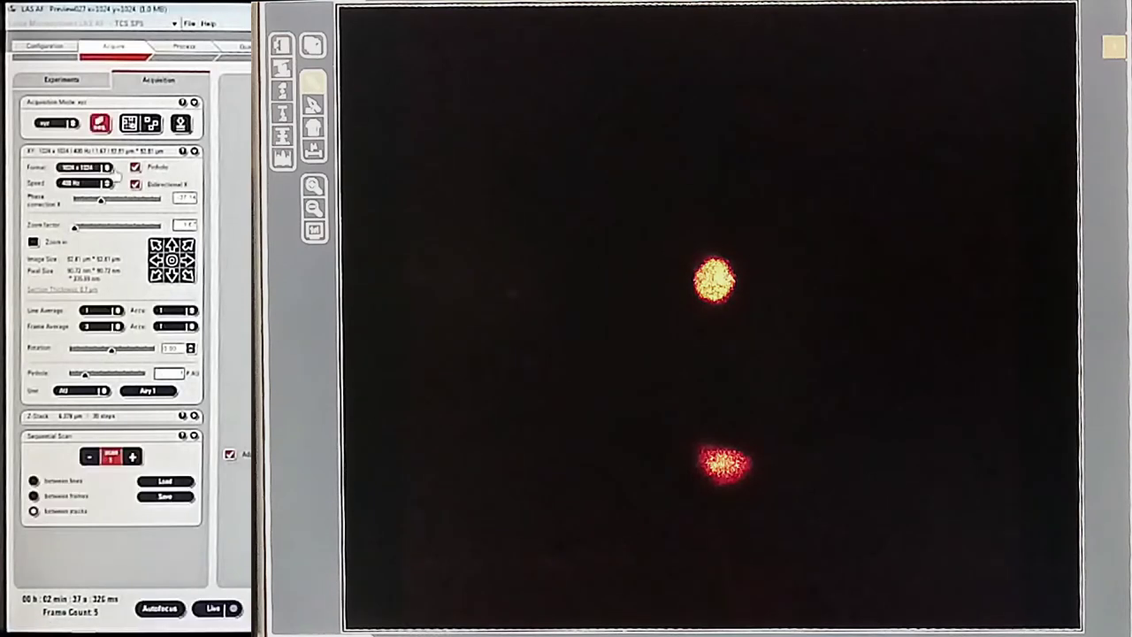
- Reduce the scan format to 512 x 512 and take a short live preview of the nuclei
{"action": "left_click", "coordinate": [84, 167]}
{"action": "left_click", "coordinate": [91, 246]}
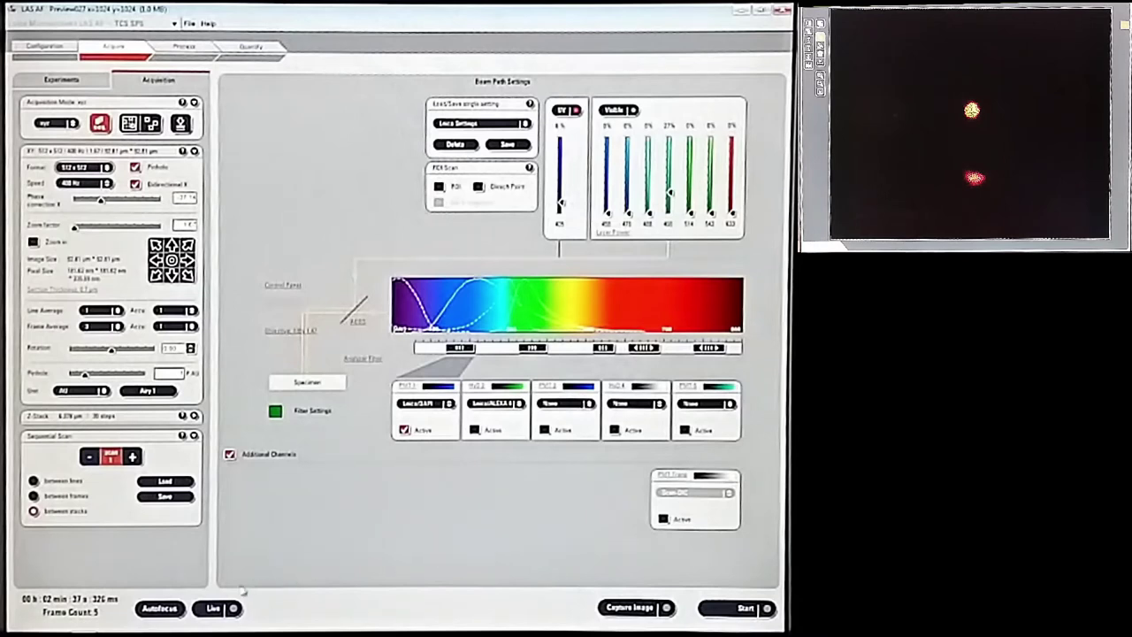
{"action": "left_click", "coordinate": [215, 608]}
{"action": "left_click", "coordinate": [215, 608]}
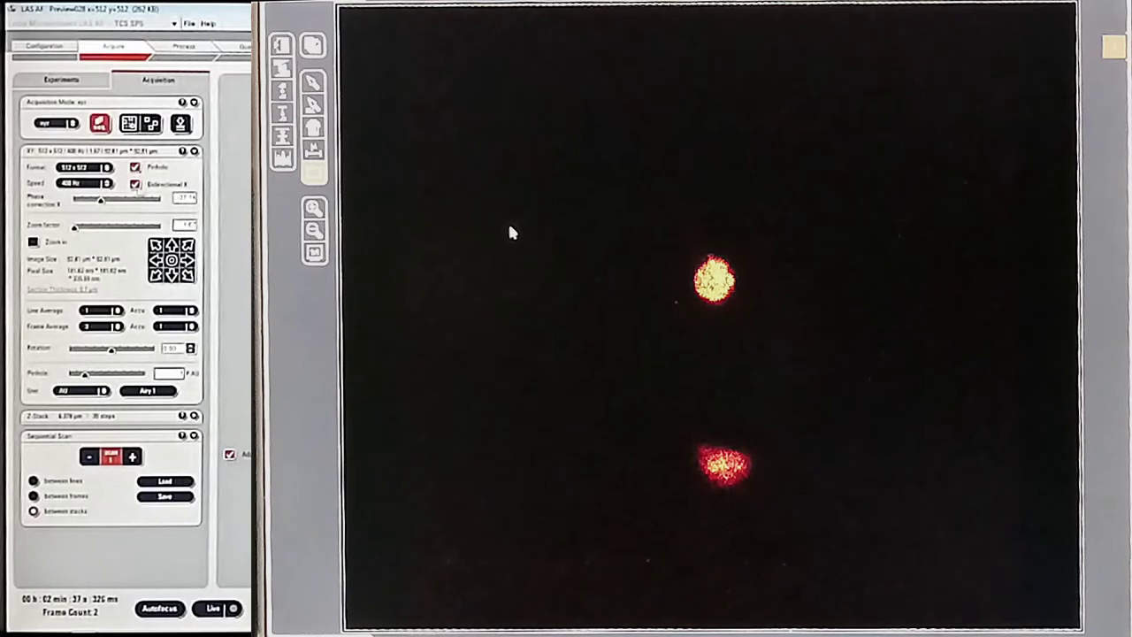
- Zoom the scan field in on the upper nucleus, about 16.4 µm wide, and refresh the live preview
{"action": "left_click_drag", "start_coordinate": [655, 230], "coordinate": [764, 325]}
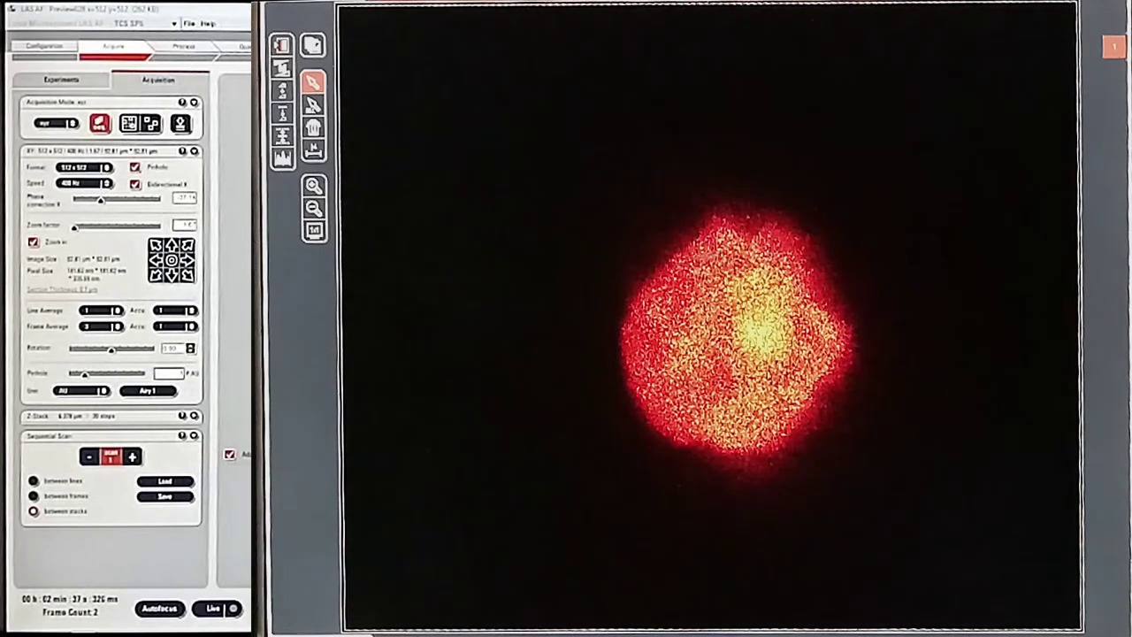
{"action": "left_click", "coordinate": [212, 608]}
{"action": "left_click", "coordinate": [212, 608]}
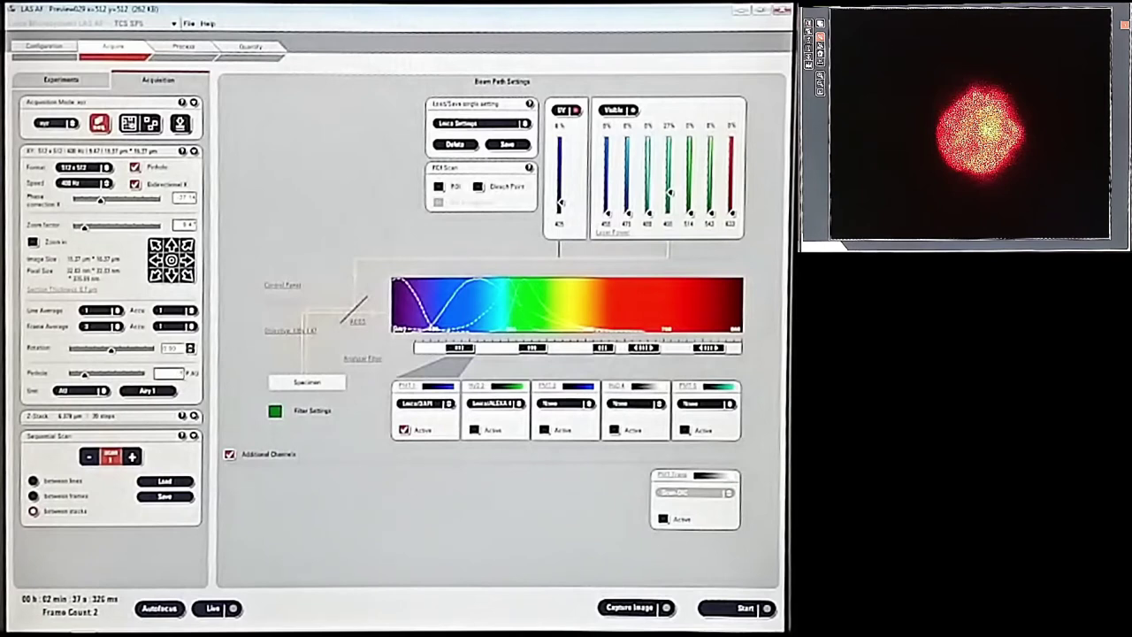
- Set new z-stack begin and end positions around the nucleus during a live scan, spanning about 4.8 µm
{"action": "left_click", "coordinate": [212, 608]}
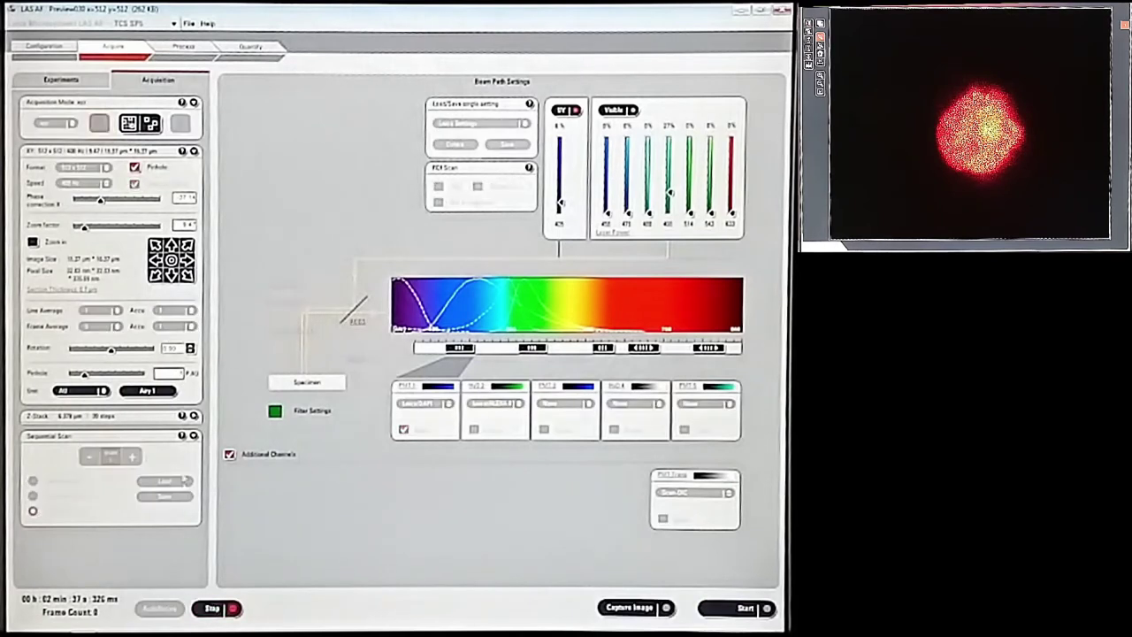
{"action": "left_click", "coordinate": [195, 415]}
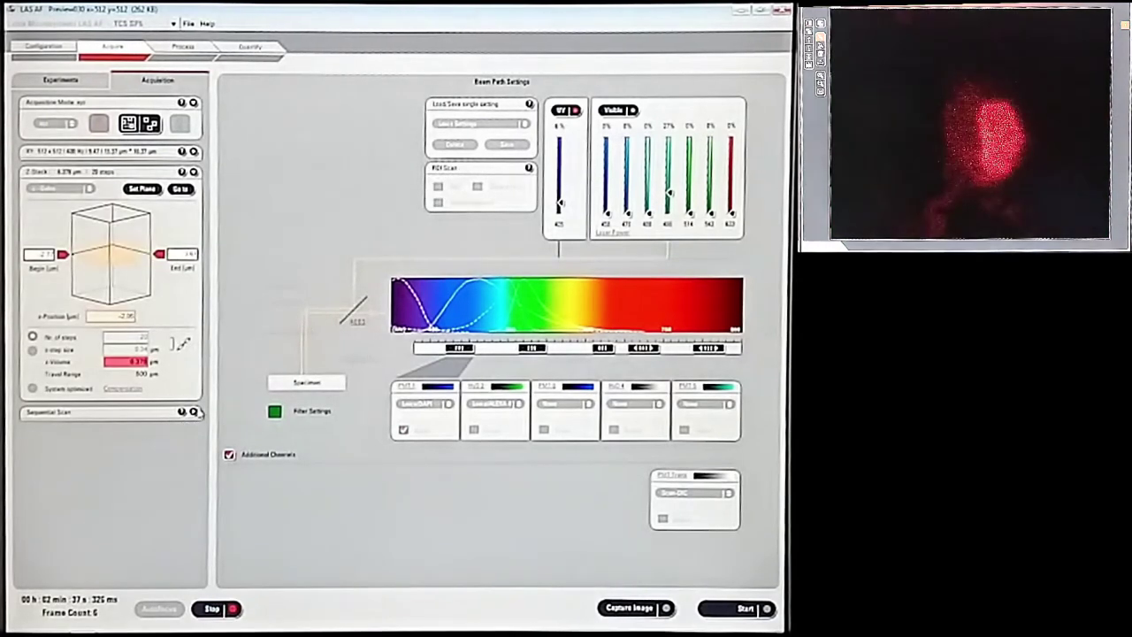
{"action": "left_click", "coordinate": [195, 412]}
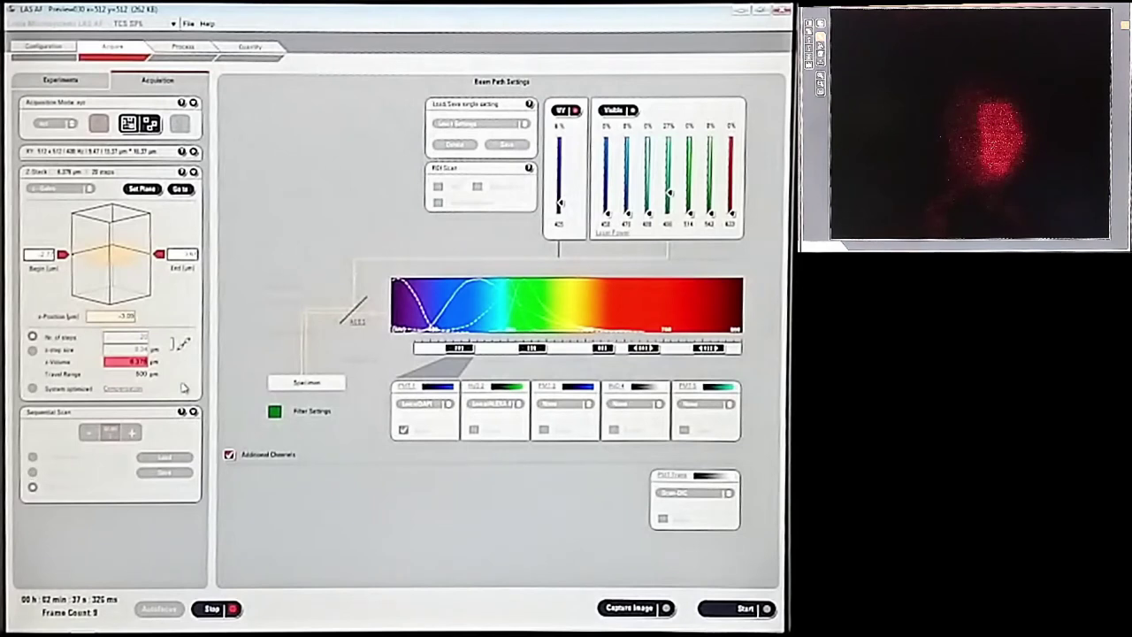
{"action": "left_click", "coordinate": [63, 257]}
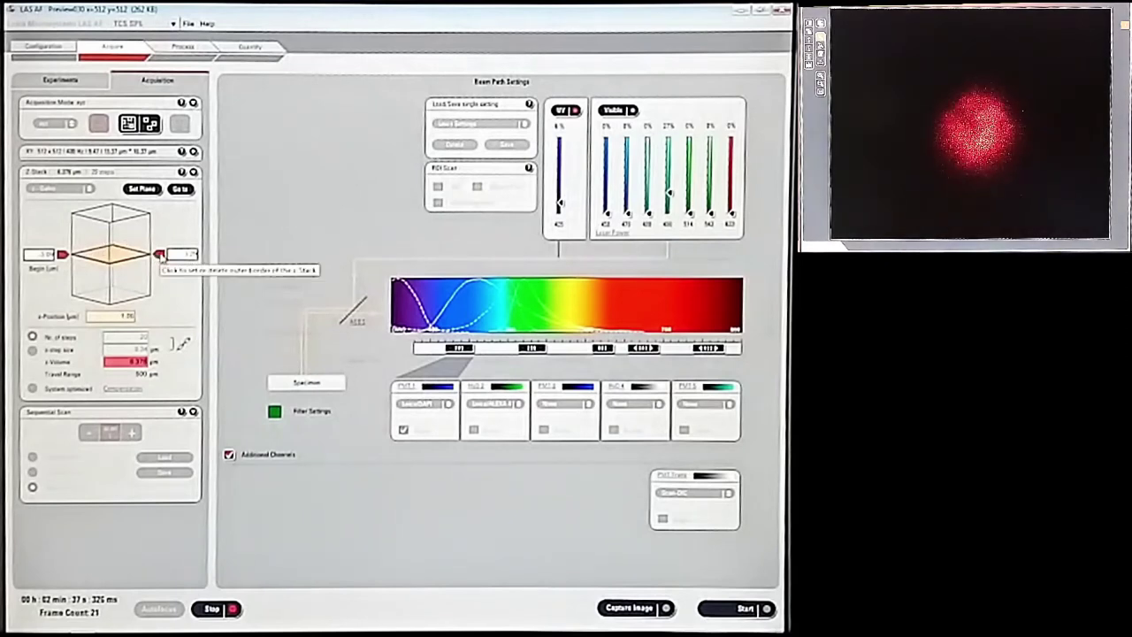
{"action": "left_click", "coordinate": [160, 254]}
{"action": "left_click", "coordinate": [213, 609]}
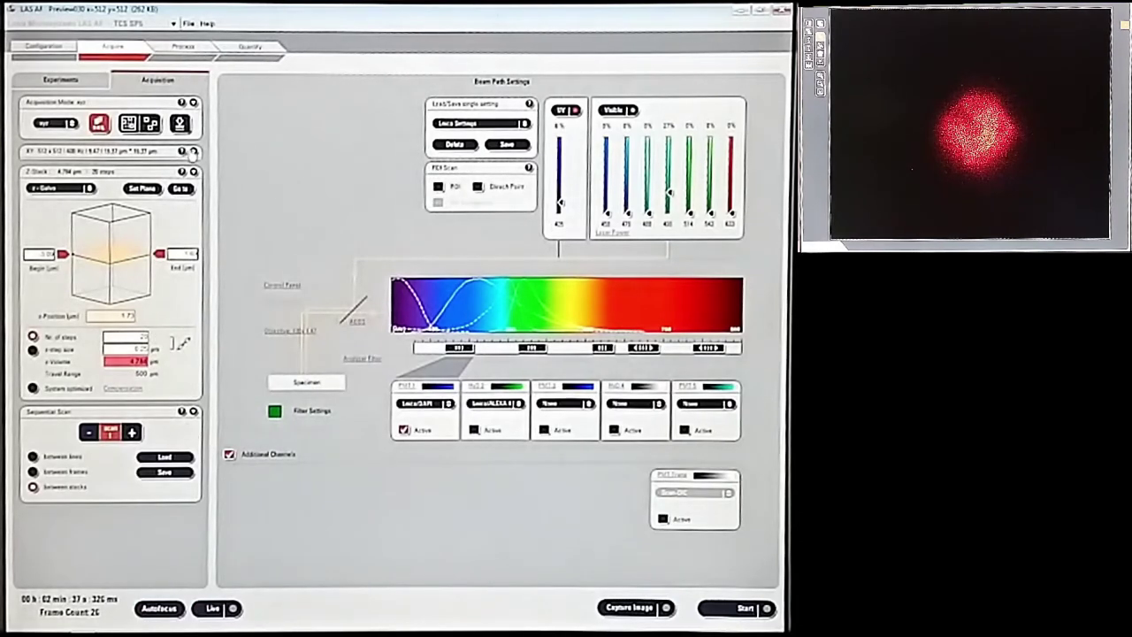
- Examine the optical section thickness formula and its parameters for the current scan settings
{"action": "left_click", "coordinate": [193, 152]}
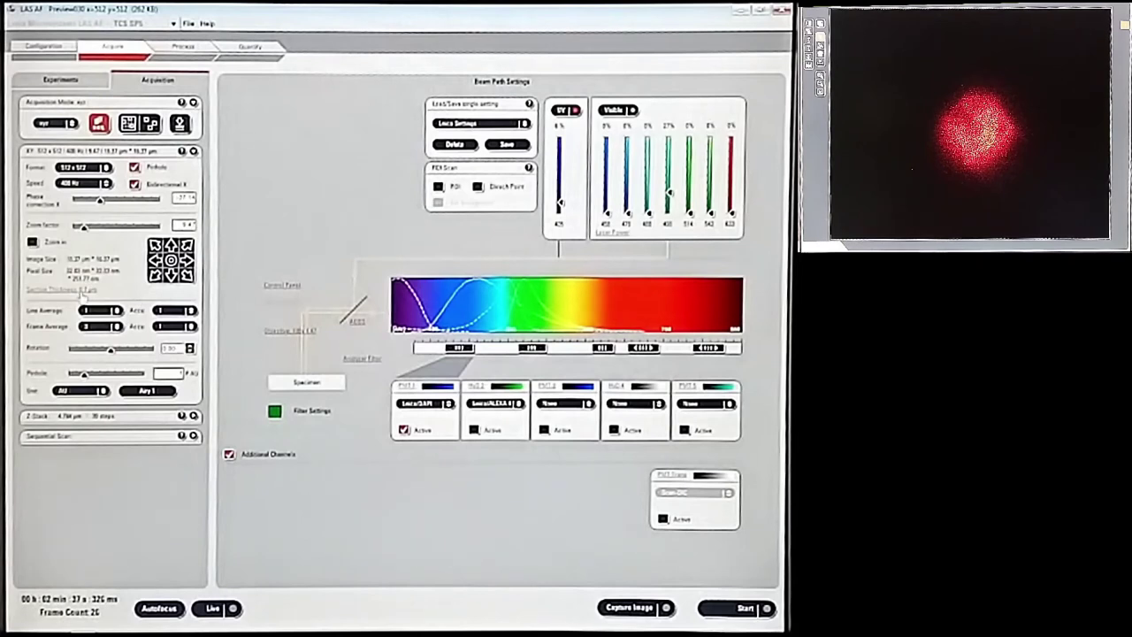
{"action": "left_click", "coordinate": [79, 290]}
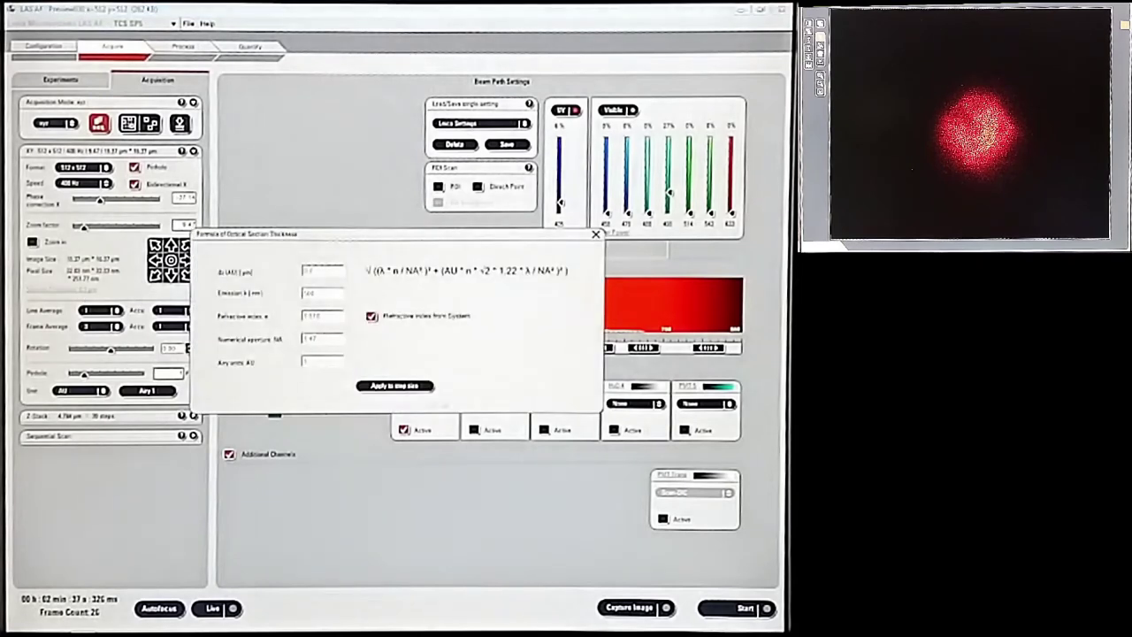
{"action": "left_click", "coordinate": [595, 235]}
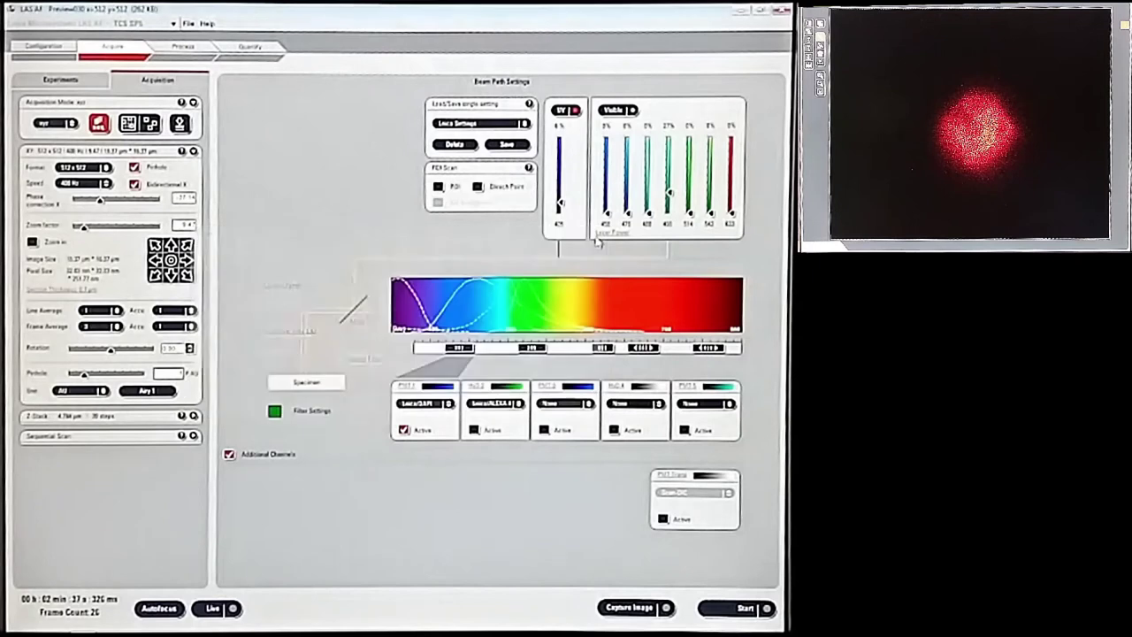
- Check the z-stack settings, then set the frame average to 1 and run a short live preview of the nucleus
{"action": "left_click", "coordinate": [195, 416]}
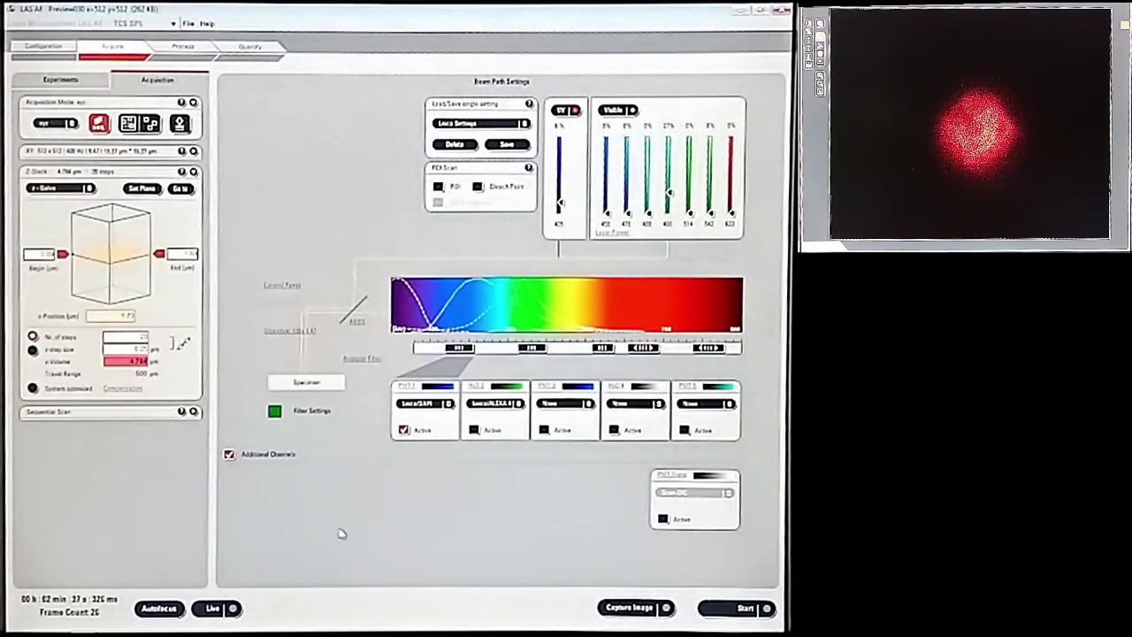
{"action": "left_click", "coordinate": [203, 152]}
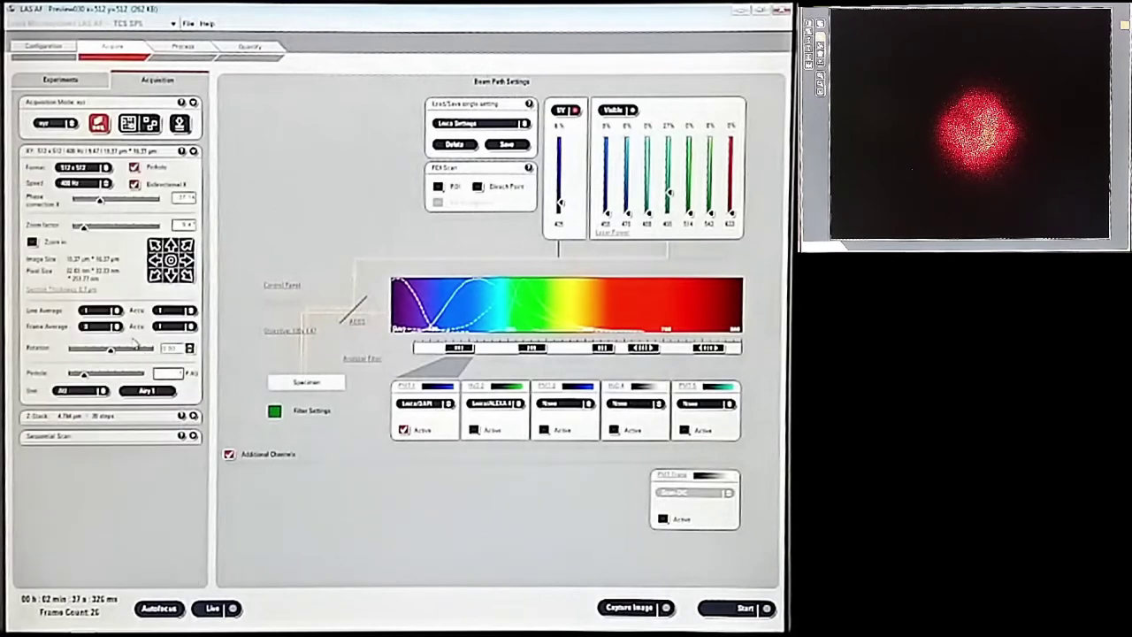
{"action": "left_click", "coordinate": [104, 326]}
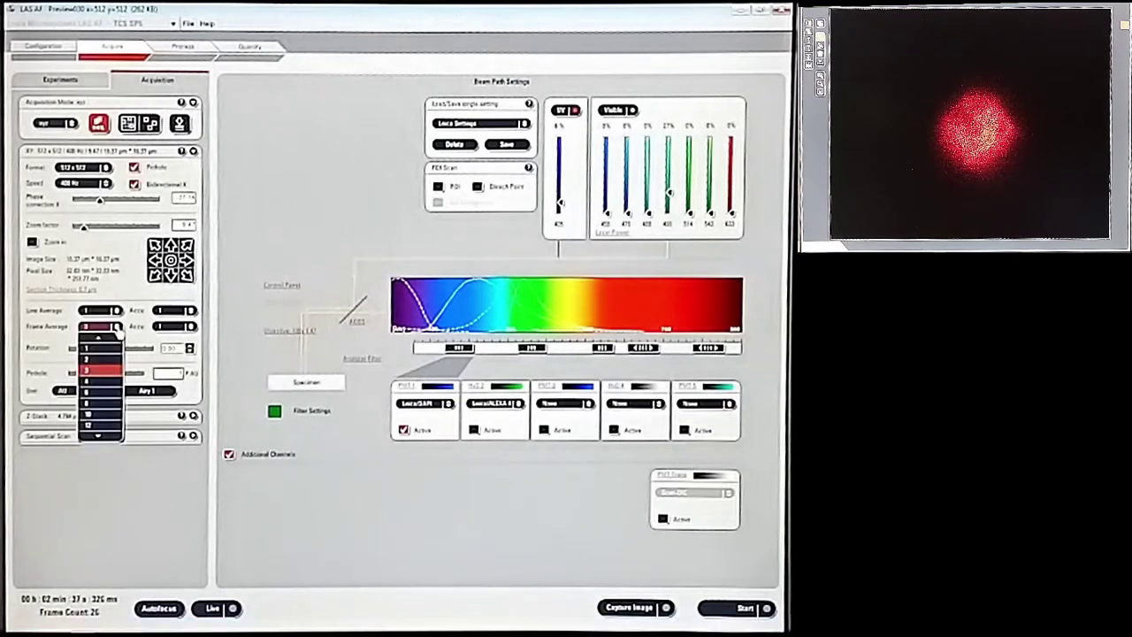
{"action": "left_click", "coordinate": [108, 354]}
{"action": "left_click", "coordinate": [212, 608]}
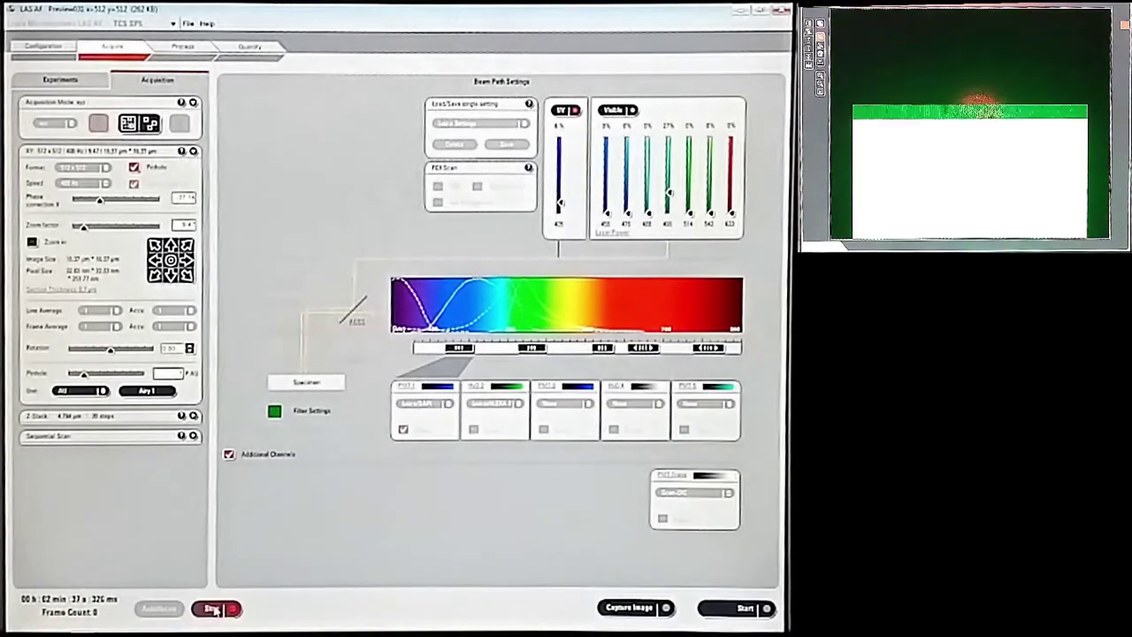
{"action": "left_click", "coordinate": [212, 608]}
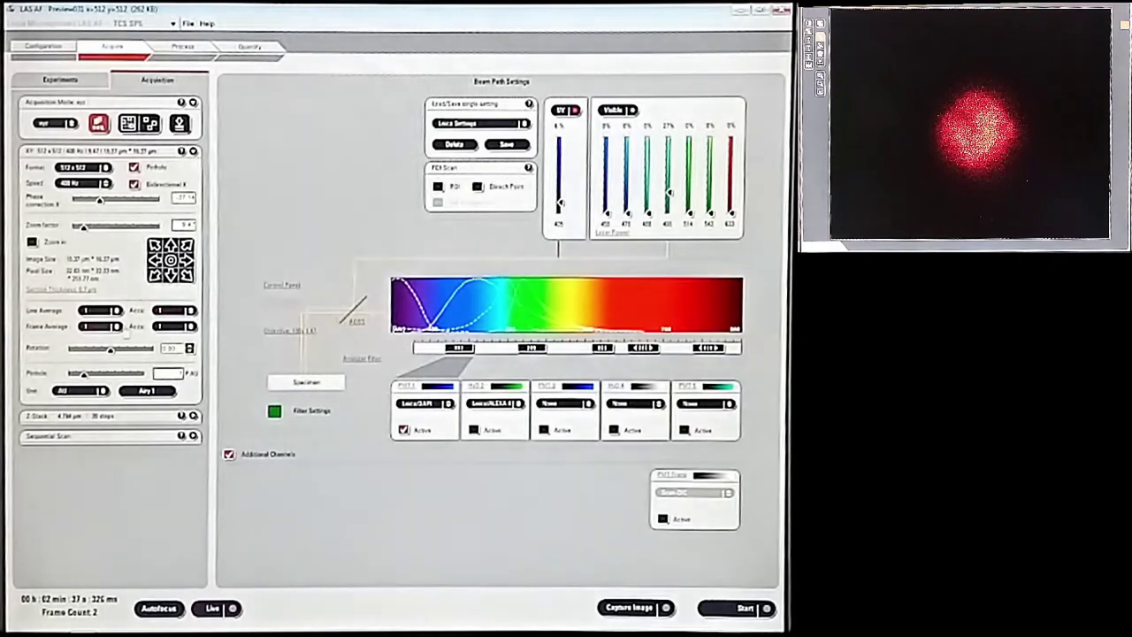
- Set the frame average to 2, preview the nucleus live, and record the DAPI z-stack
{"action": "left_click", "coordinate": [104, 326]}
{"action": "left_click", "coordinate": [106, 354]}
{"action": "left_click", "coordinate": [221, 608]}
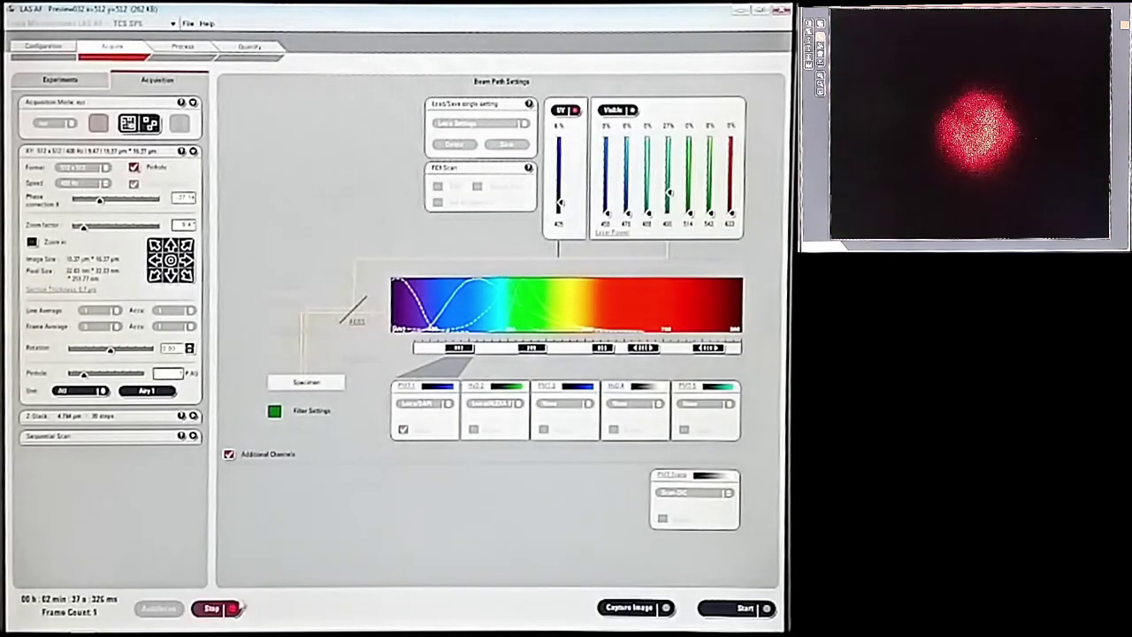
{"action": "left_click", "coordinate": [744, 608]}
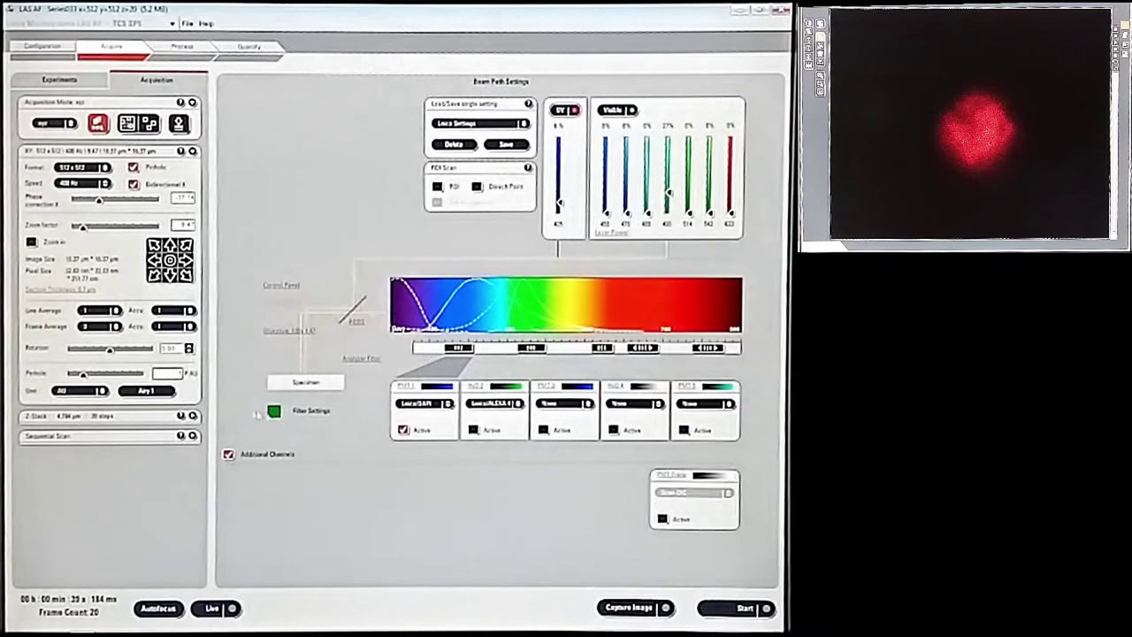
- Reduce the pinhole to near its minimum and raise the UV laser power to 25% during a live scan
{"action": "left_click", "coordinate": [188, 374]}
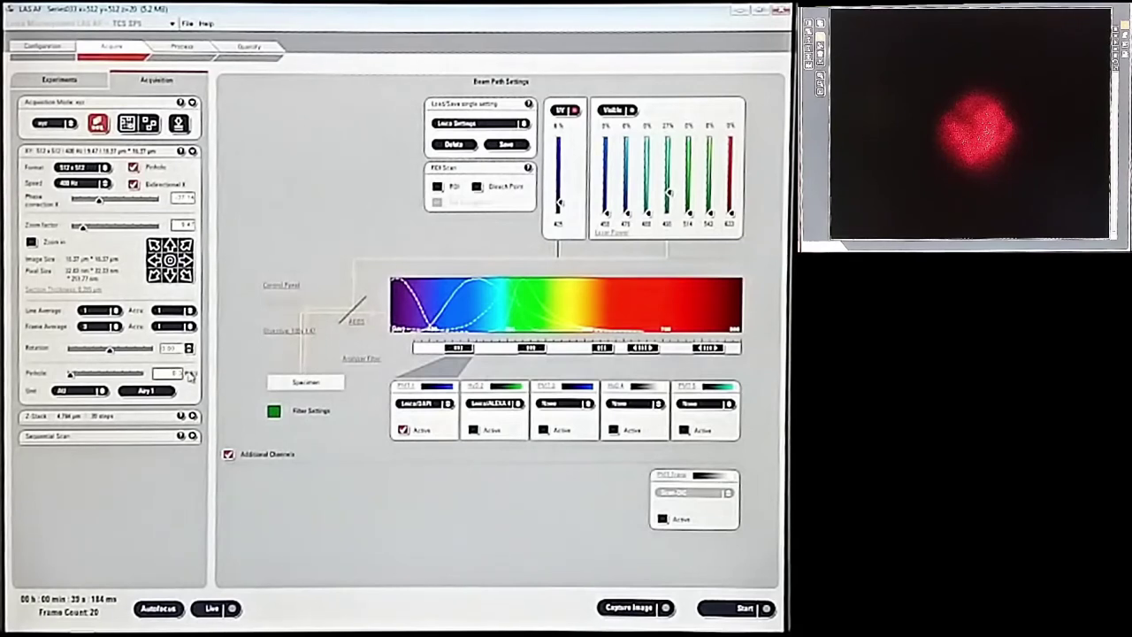
{"action": "left_click", "coordinate": [213, 608]}
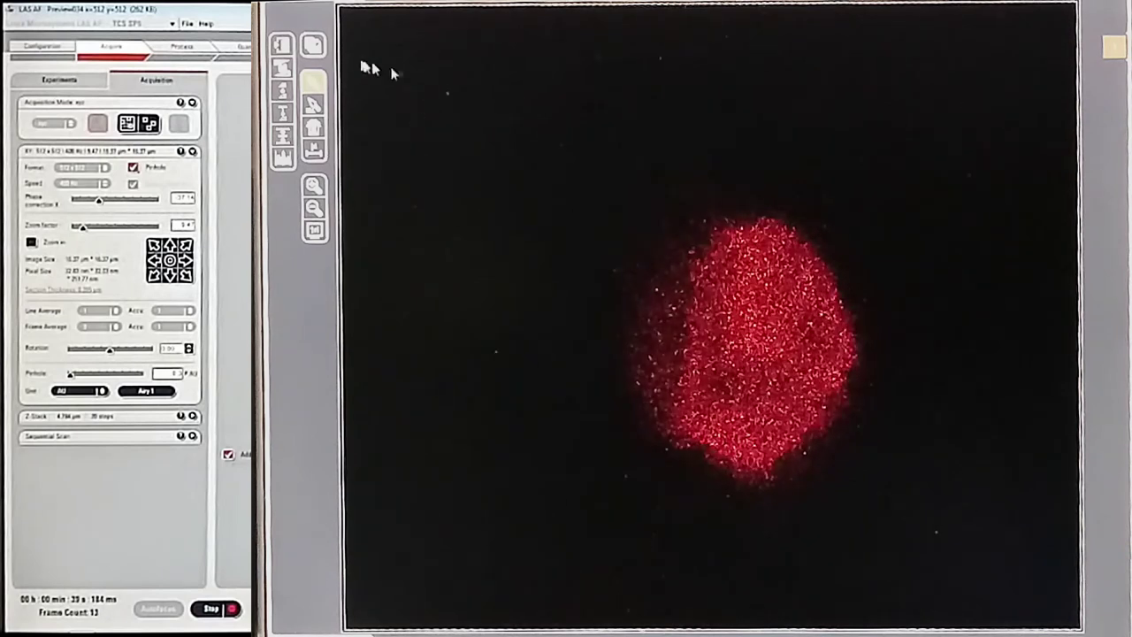
{"action": "left_click", "coordinate": [281, 44]}
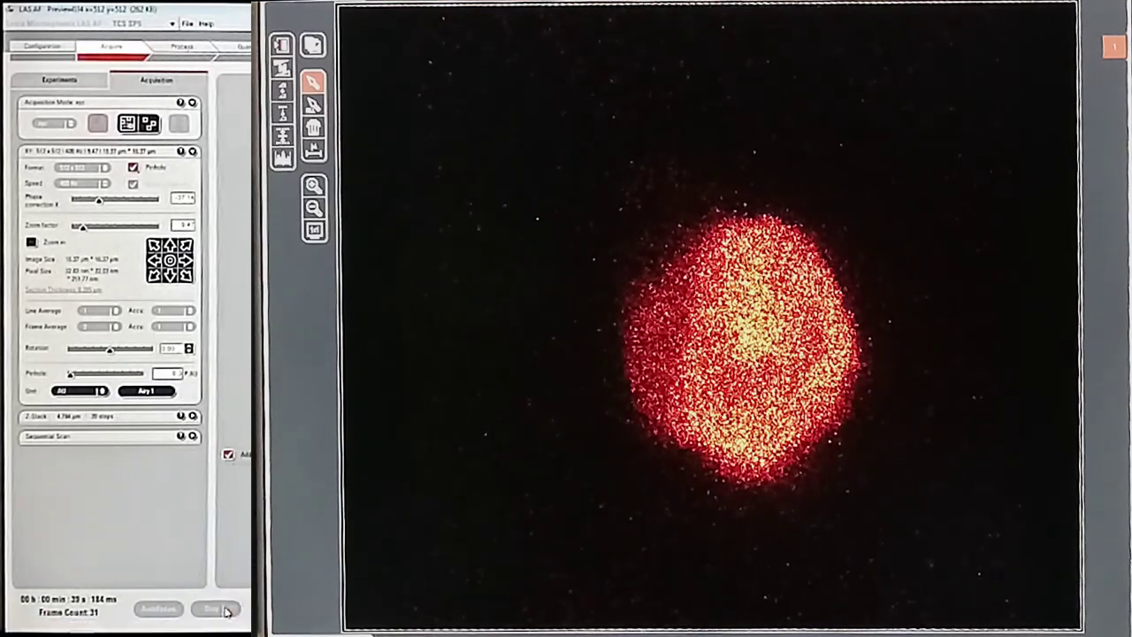
{"action": "double_click", "coordinate": [448, 496]}
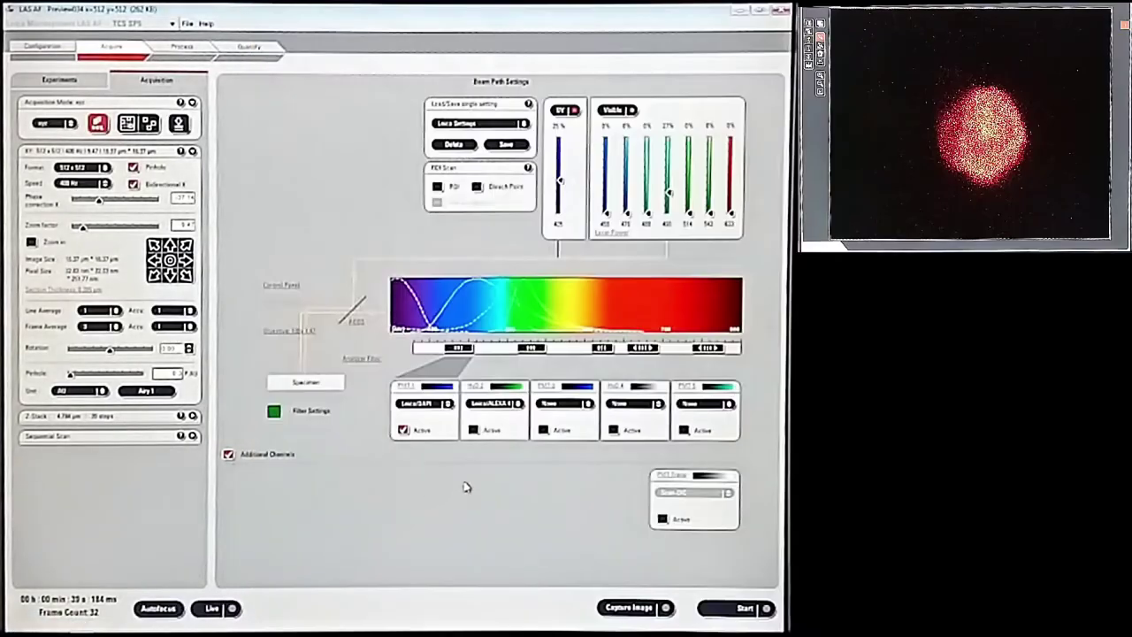
- Set the line accumulation to 2 and record the nucleus z-stack with the reduced pinhole
{"action": "left_click", "coordinate": [116, 326]}
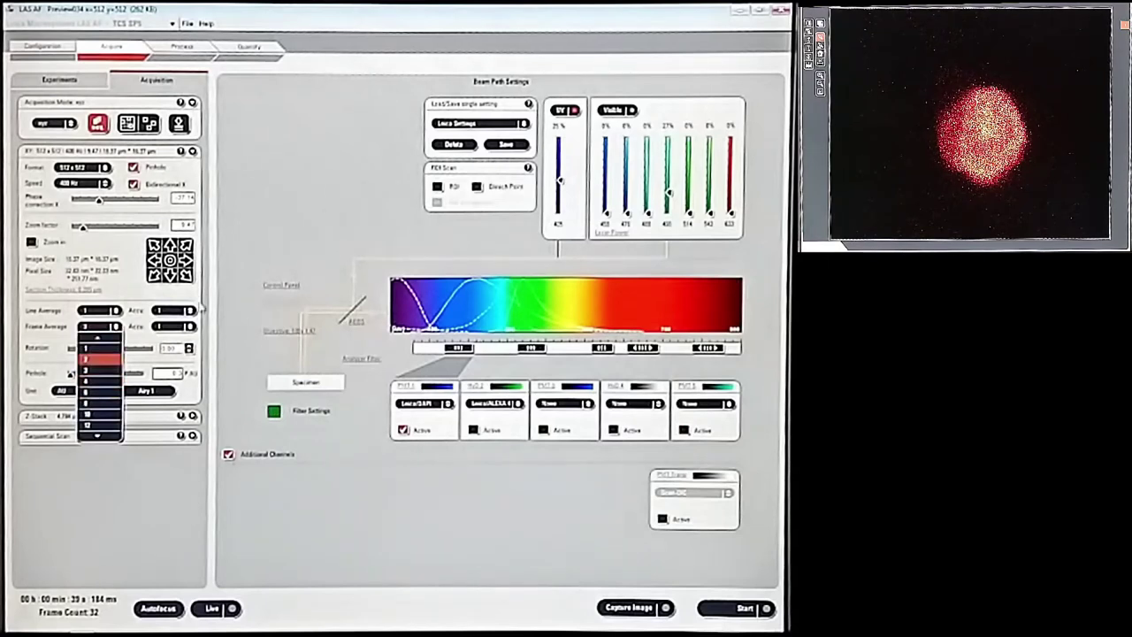
{"action": "left_click", "coordinate": [188, 310]}
{"action": "left_click", "coordinate": [188, 311]}
{"action": "left_click", "coordinate": [189, 311]}
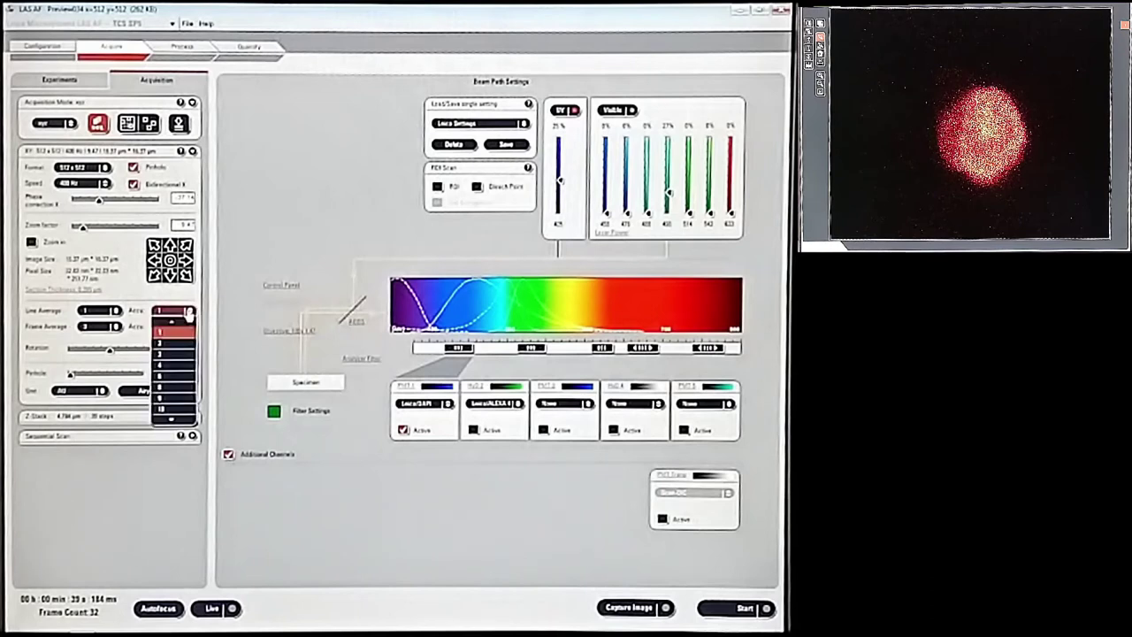
{"action": "left_click", "coordinate": [177, 334]}
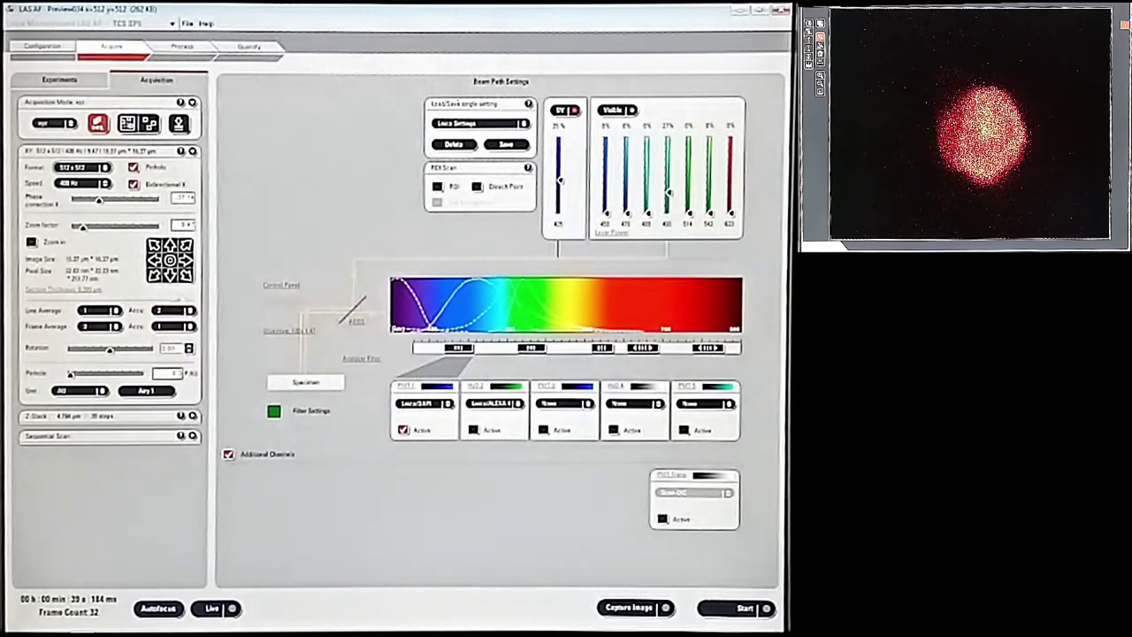
{"action": "left_click", "coordinate": [744, 608]}
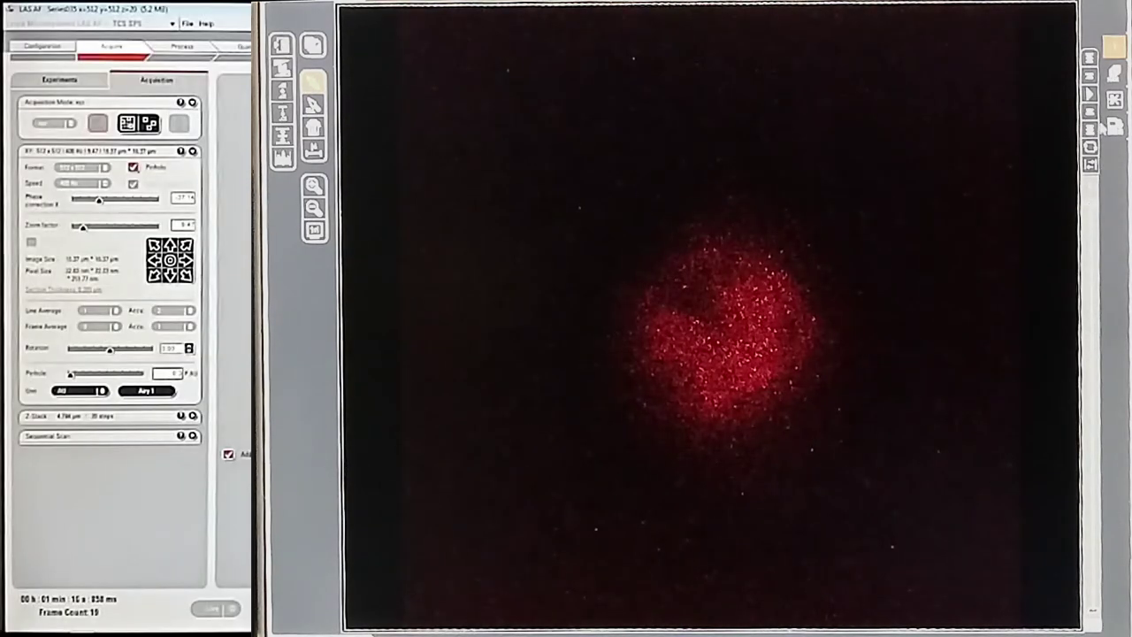
- View the maximum projection of the new z-stack with the Gray lookup table and a slightly raised lower display limit
{"action": "left_click", "coordinate": [1115, 85]}
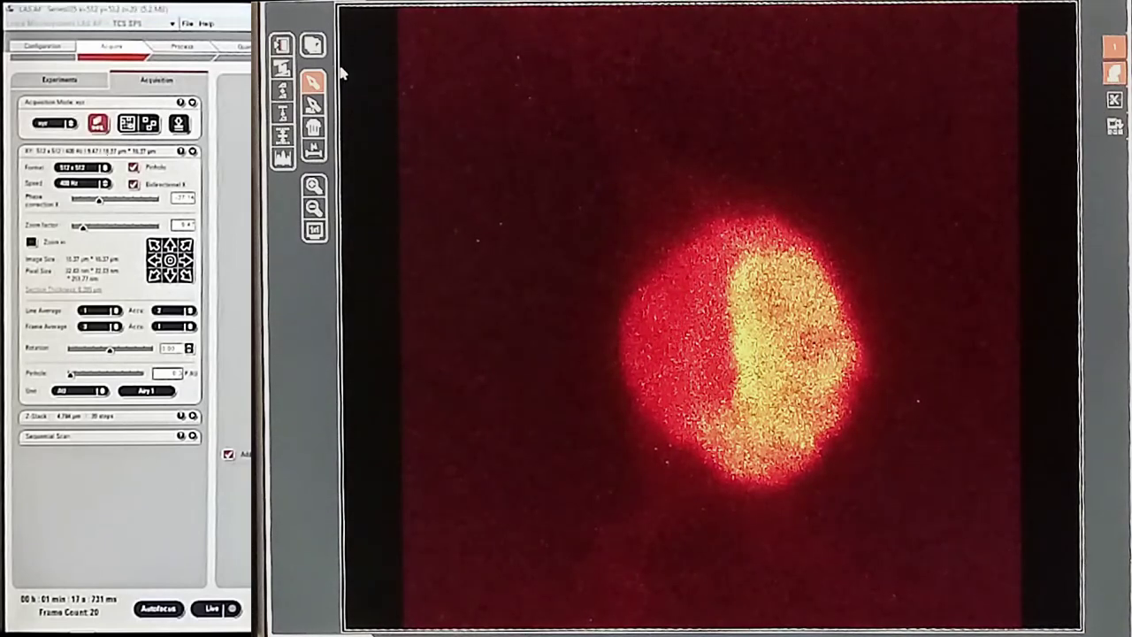
{"action": "left_click", "coordinate": [281, 44]}
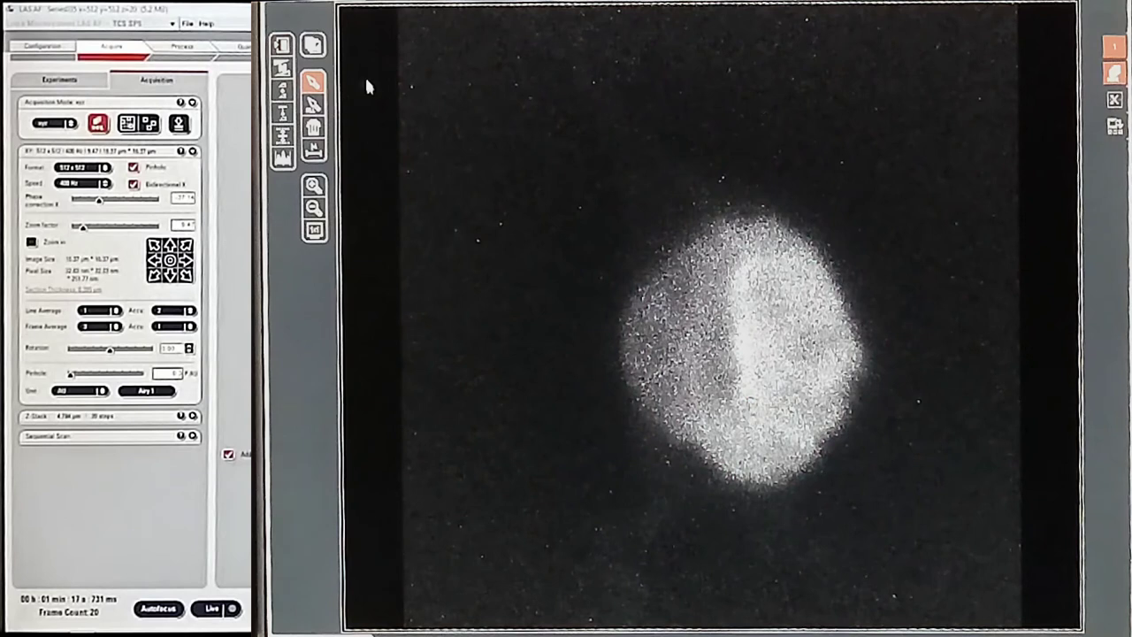
{"action": "left_click", "coordinate": [281, 44]}
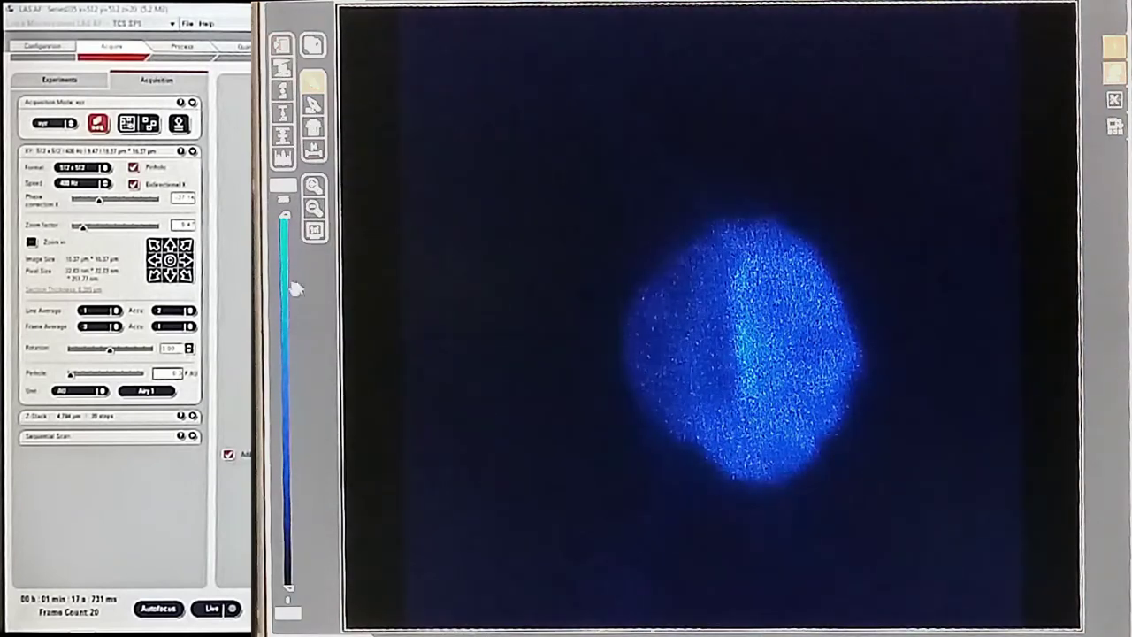
{"action": "double_click", "coordinate": [287, 290]}
{"action": "left_click", "coordinate": [759, 223]}
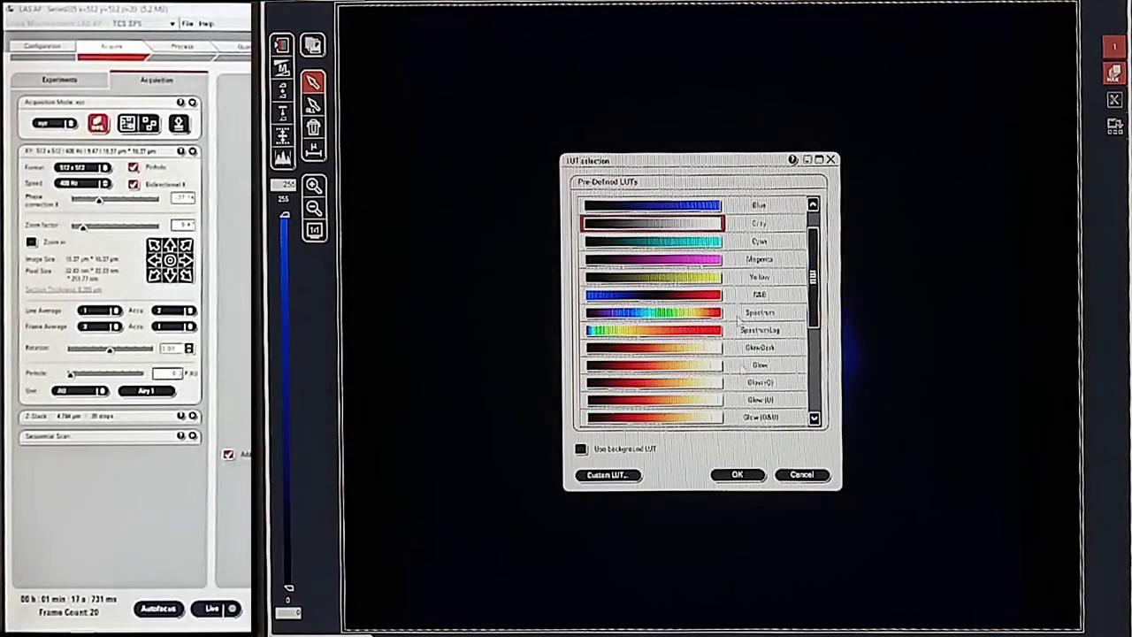
{"action": "left_click", "coordinate": [738, 476]}
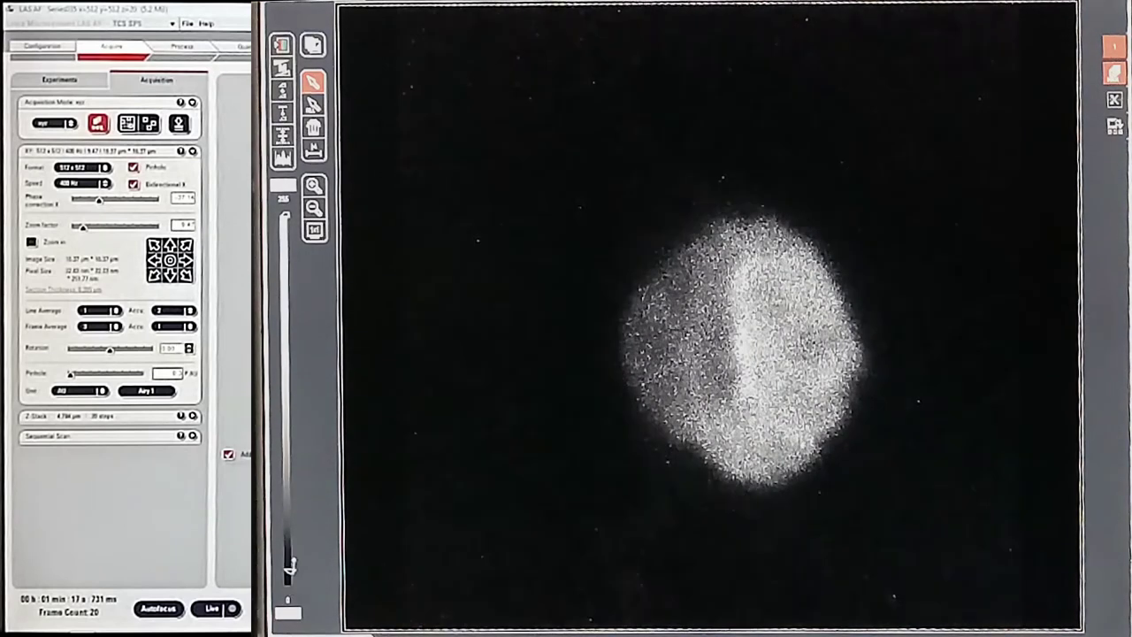
{"action": "mouse_move", "coordinate": [290, 566]}
{"action": "left_mouse_down"}
{"action": "mouse_move", "coordinate": [292, 550]}
{"action": "mouse_move", "coordinate": [289, 573]}
{"action": "left_mouse_up"}
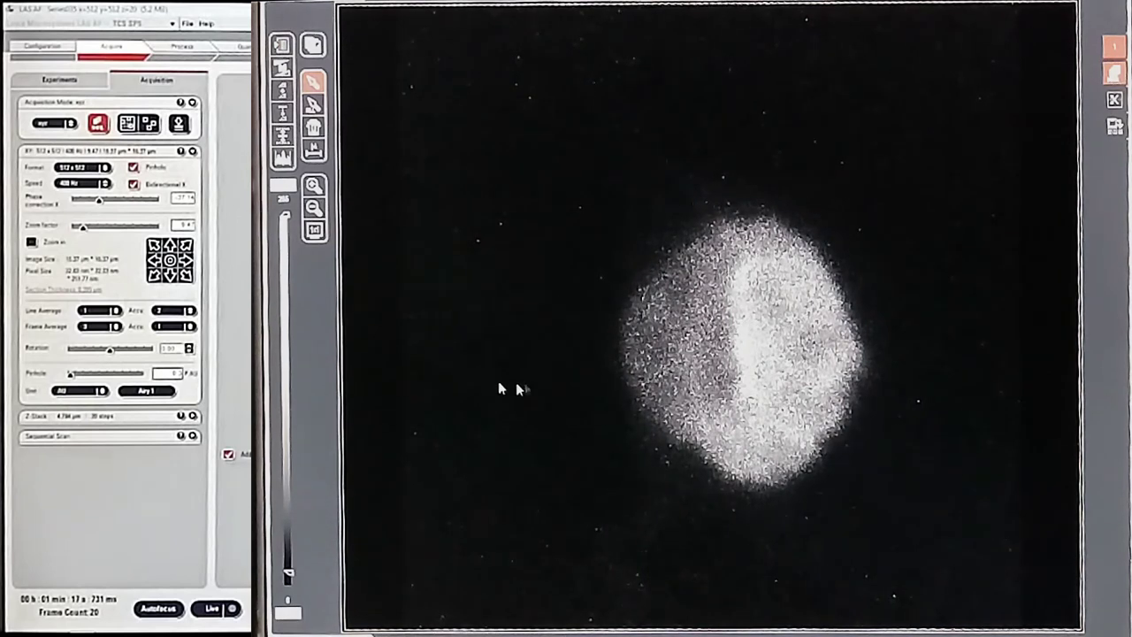
- Leave the maximum projection, apply the Gray lookup table to the z-stack slices, and raise their lower display limit slightly
{"action": "left_click", "coordinate": [1112, 74]}
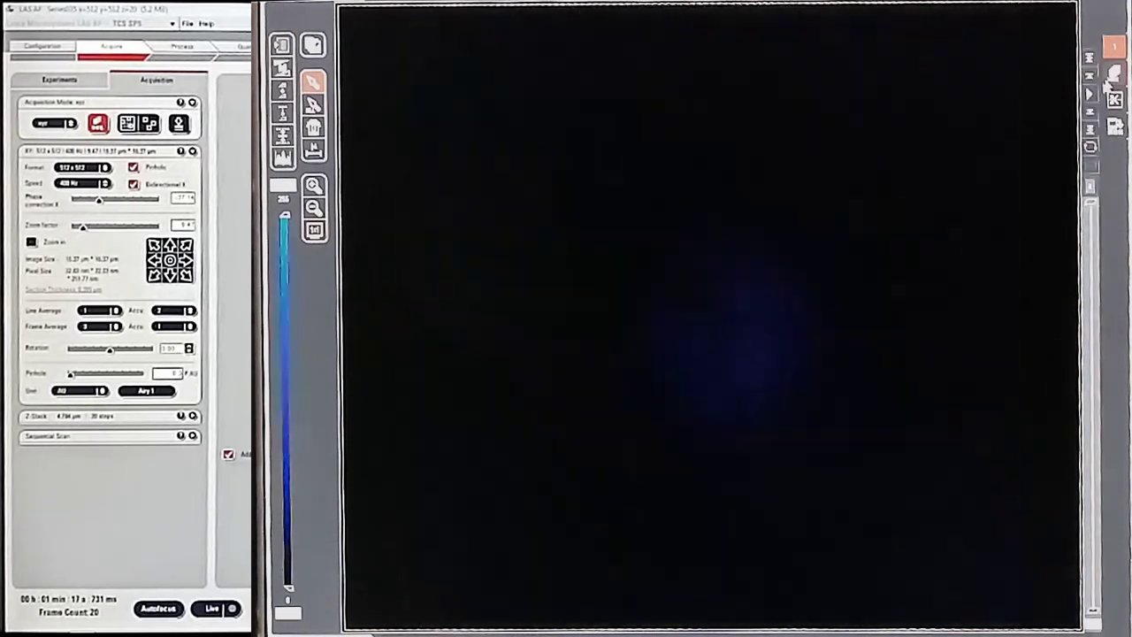
{"action": "double_click", "coordinate": [286, 285]}
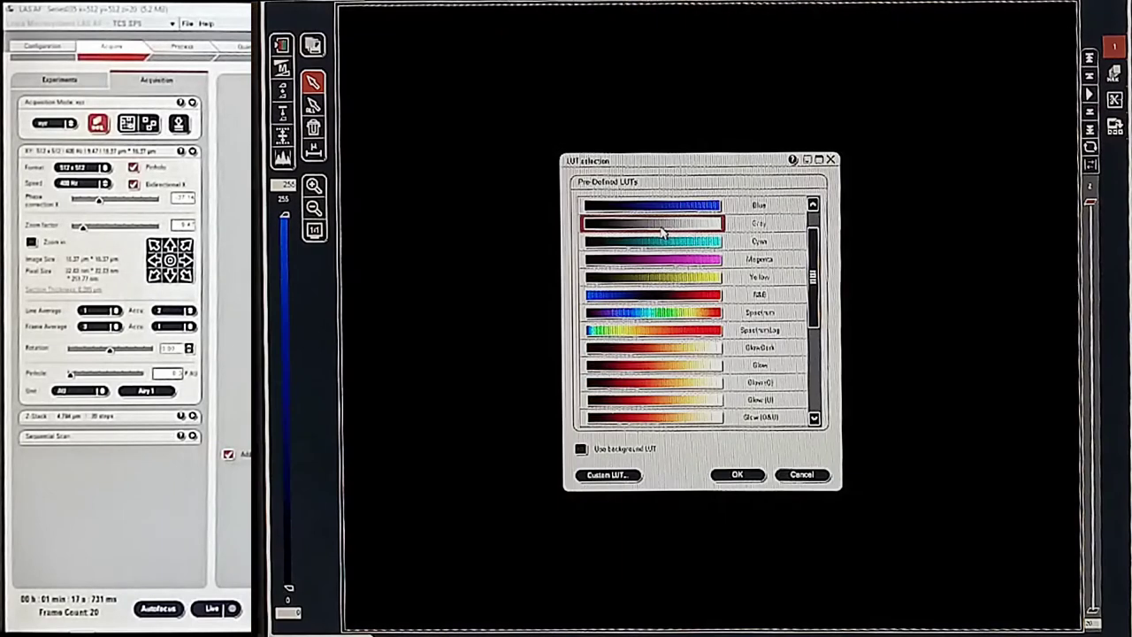
{"action": "double_click", "coordinate": [661, 228]}
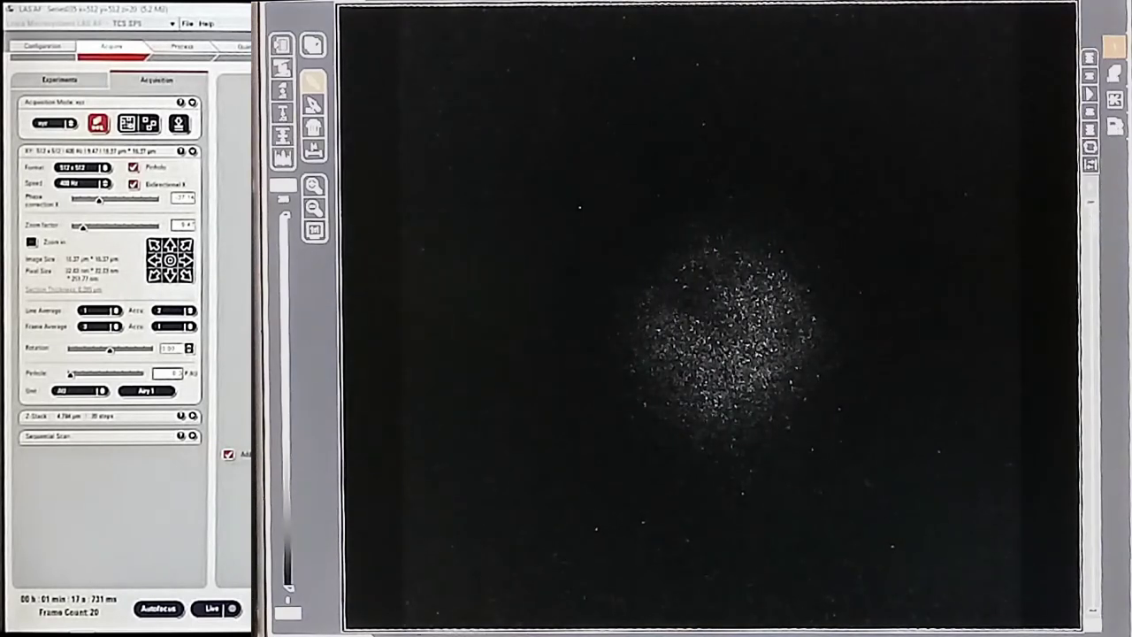
{"action": "left_click_drag", "start_coordinate": [289, 587], "coordinate": [287, 577]}
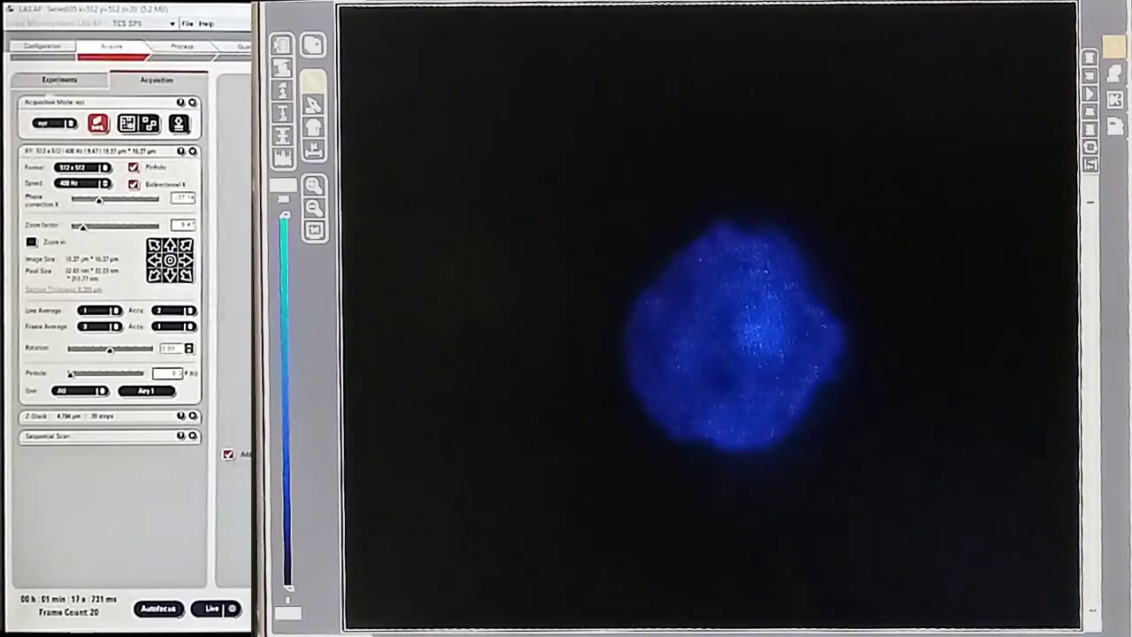
- Apply the Gray lookup table to the blue nucleus image and select Series035 in the experiment for comparison with Series033
{"action": "left_click", "coordinate": [312, 80]}
{"action": "left_click", "coordinate": [636, 222]}
{"action": "left_click", "coordinate": [742, 473]}
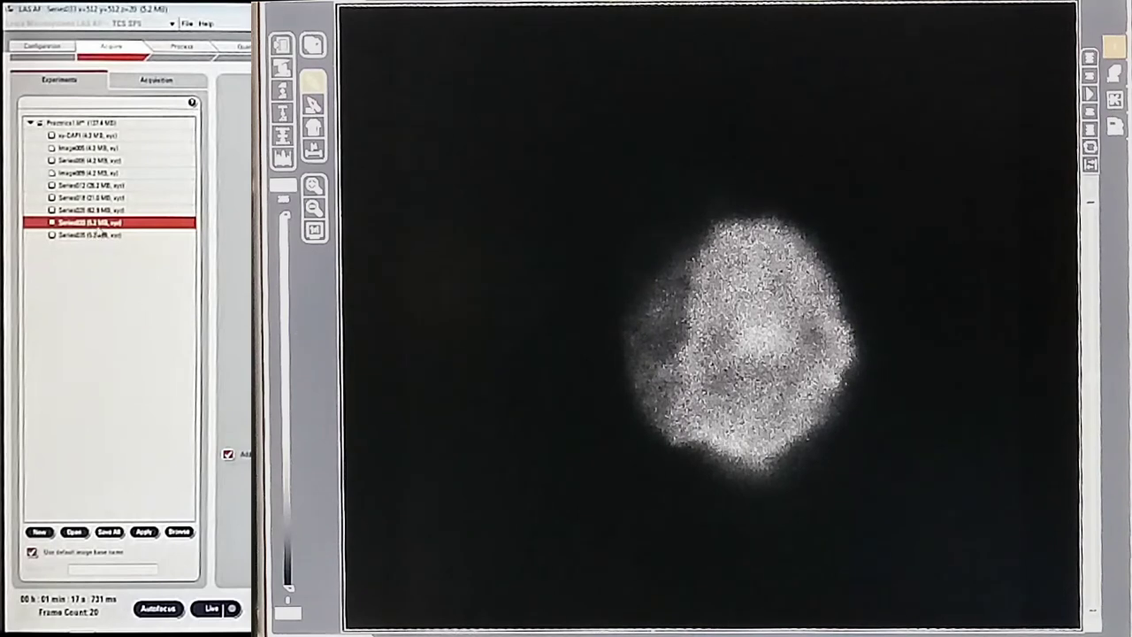
{"action": "left_click", "coordinate": [95, 235]}
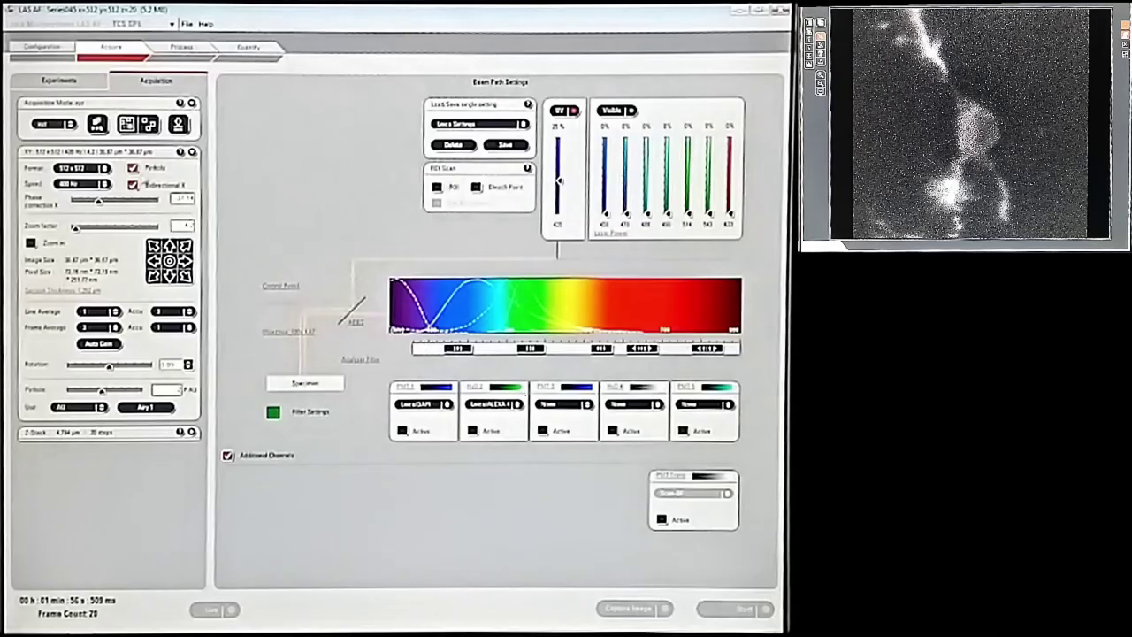
- Switch the acquisition mode to the xyλ lambda scan and choose PMT 1 as the detector
{"action": "left_click", "coordinate": [54, 124]}
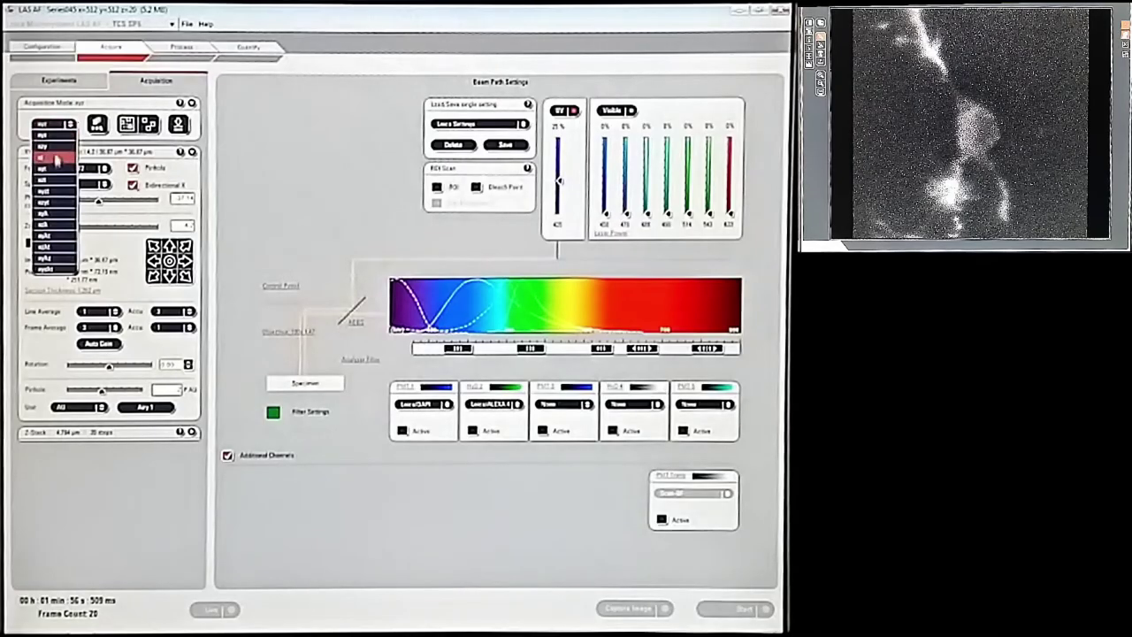
{"action": "left_click", "coordinate": [58, 215]}
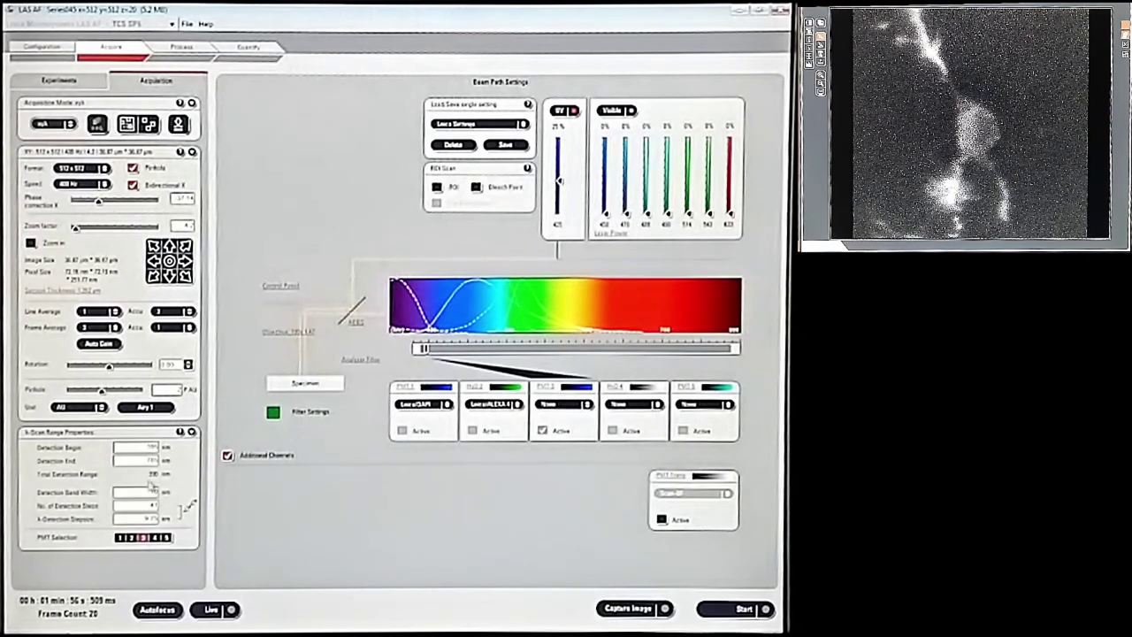
{"action": "left_click", "coordinate": [120, 537]}
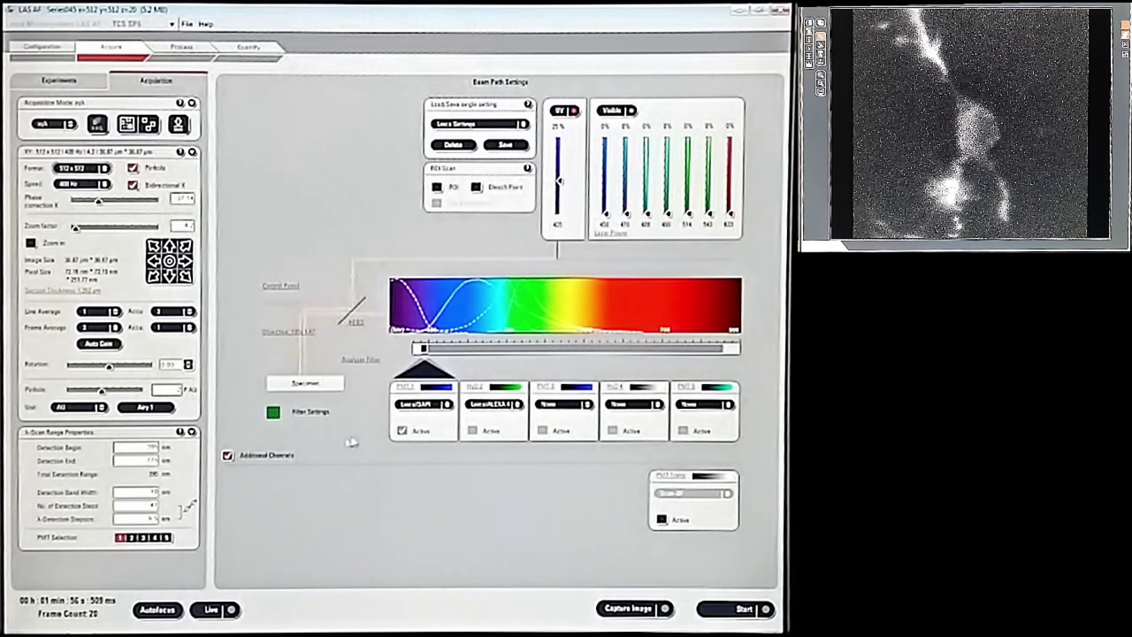
- Assign the Gray lookup table to PMT 1
{"action": "left_click", "coordinate": [425, 390]}
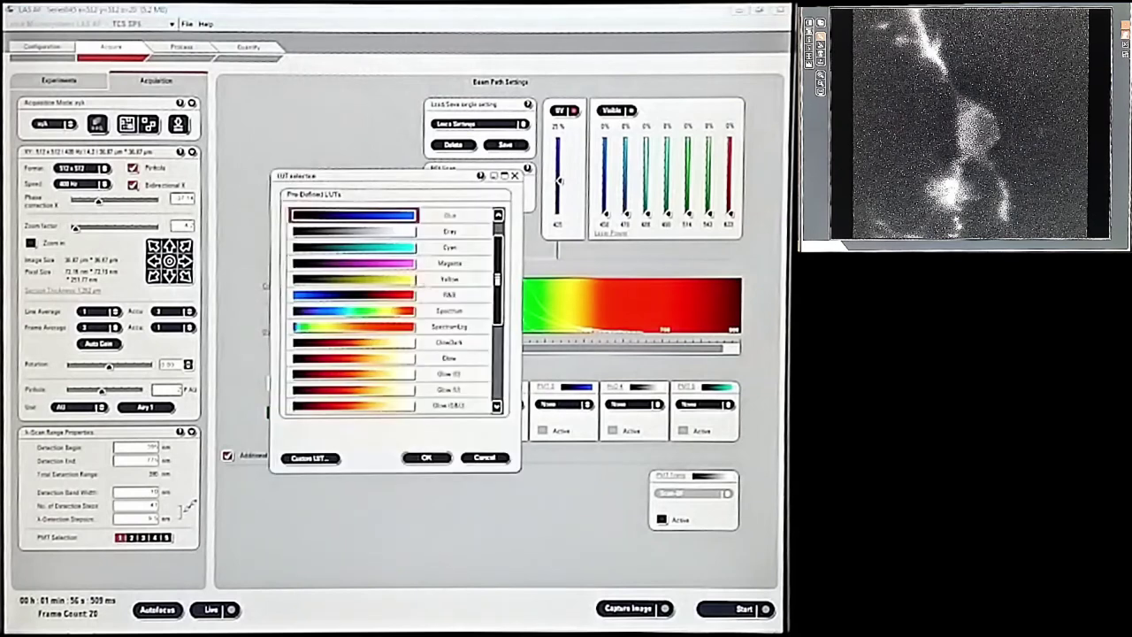
{"action": "left_click", "coordinate": [389, 232]}
{"action": "left_click", "coordinate": [425, 457]}
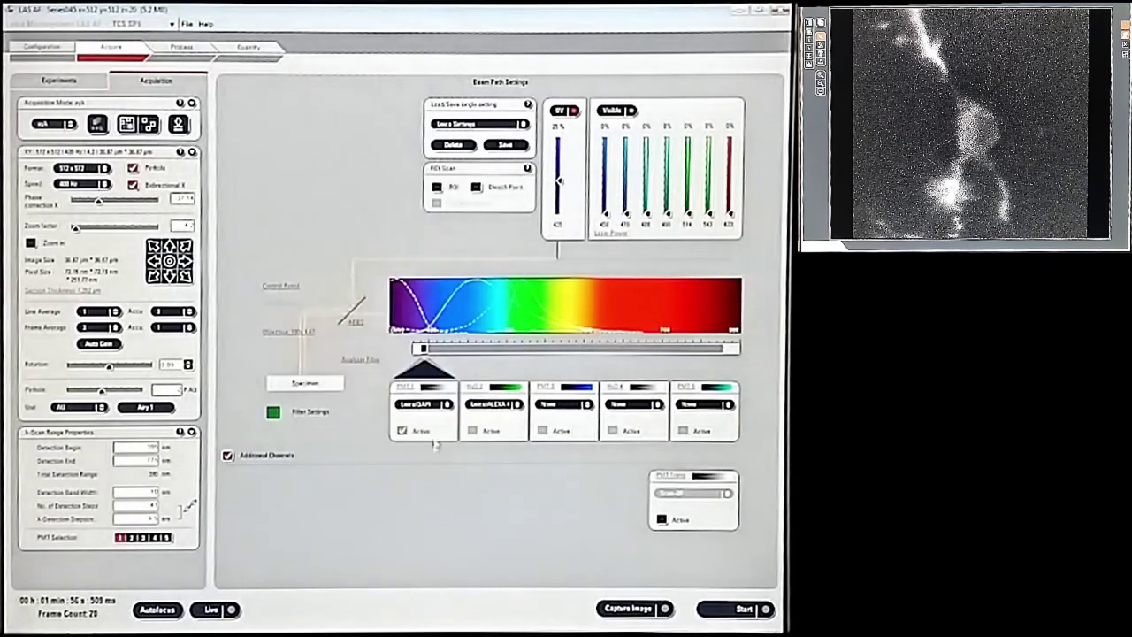
- Set the dye assignment of both PMT 1 and PMT 2 to None
{"action": "left_click", "coordinate": [439, 409]}
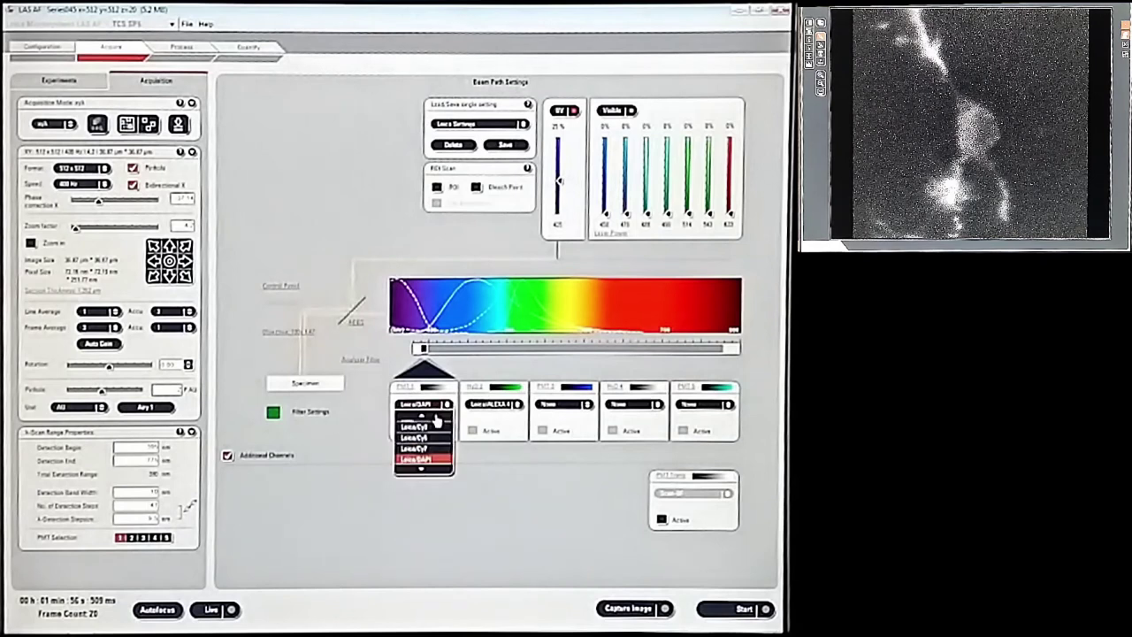
{"action": "scroll", "coordinate": [440, 442], "scroll_direction": "up", "scroll_amount": 3}
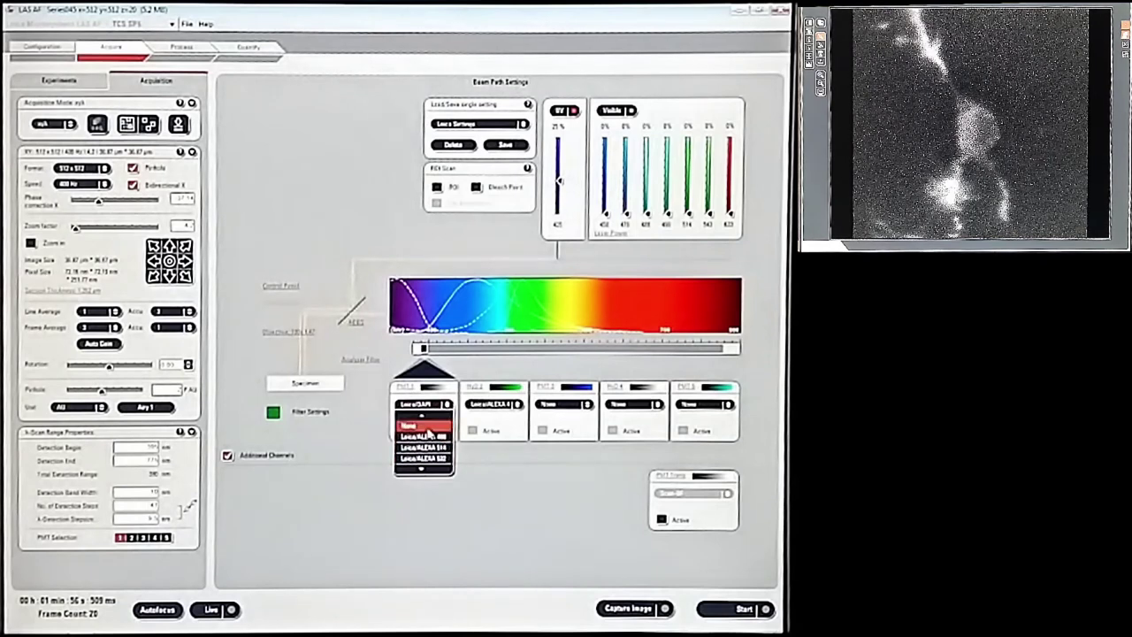
{"action": "left_click", "coordinate": [429, 428]}
{"action": "left_click", "coordinate": [518, 404]}
{"action": "scroll", "coordinate": [491, 442], "scroll_direction": "up", "scroll_amount": 3}
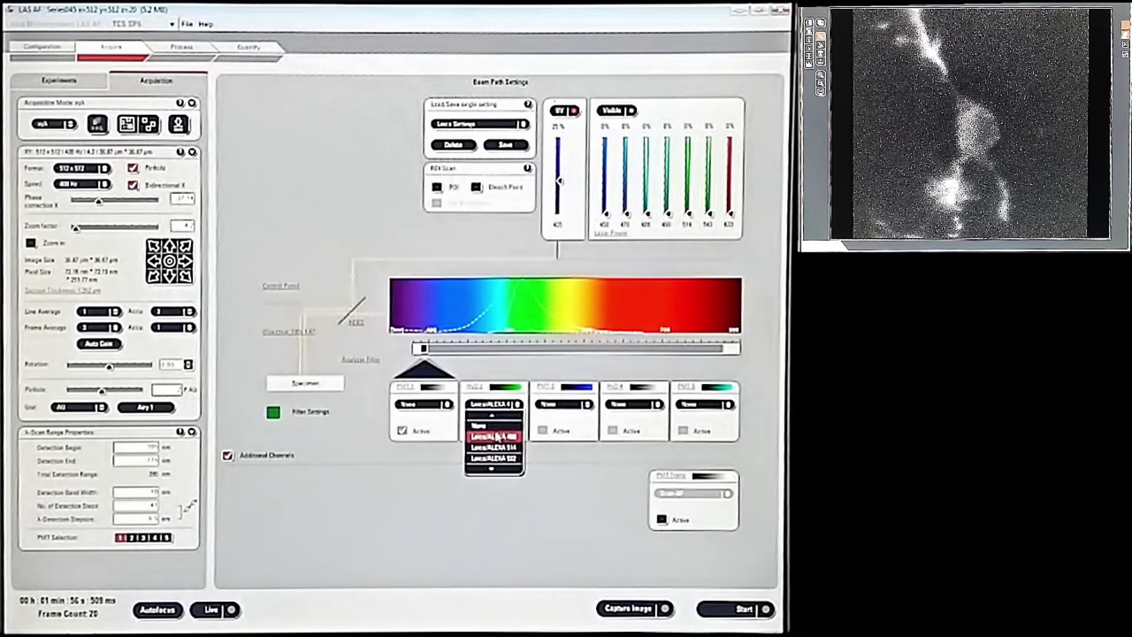
{"action": "left_click", "coordinate": [486, 423]}
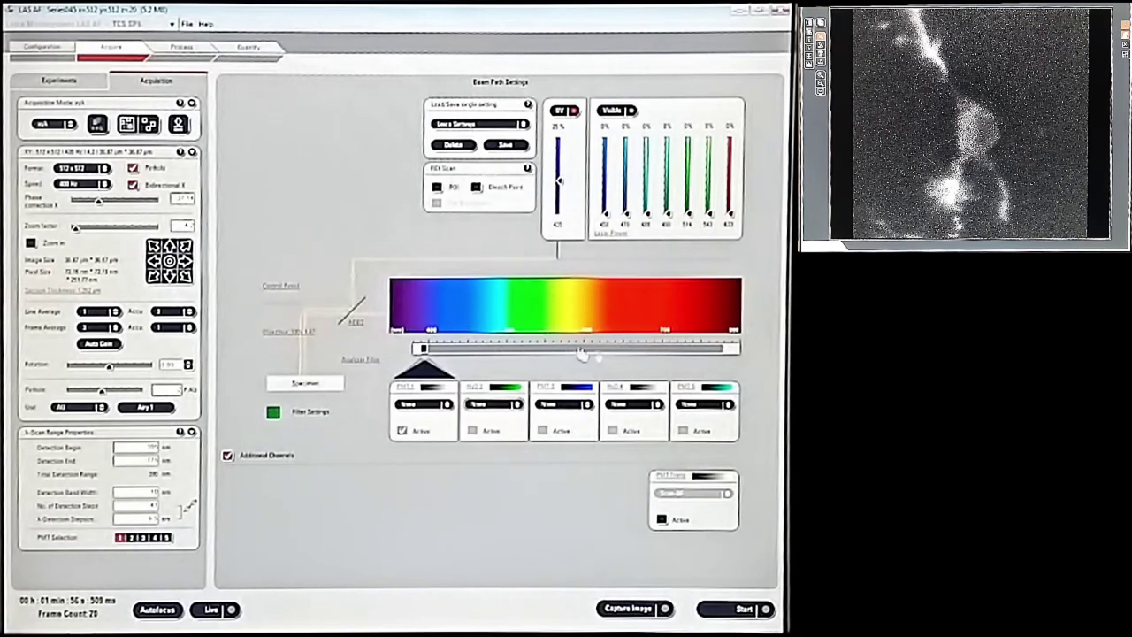
- Preview the nucleus live while shifting the detection band along the spectrum, lower the UV laser power to 12.5%, and return the band to its start
{"action": "left_click", "coordinate": [212, 609]}
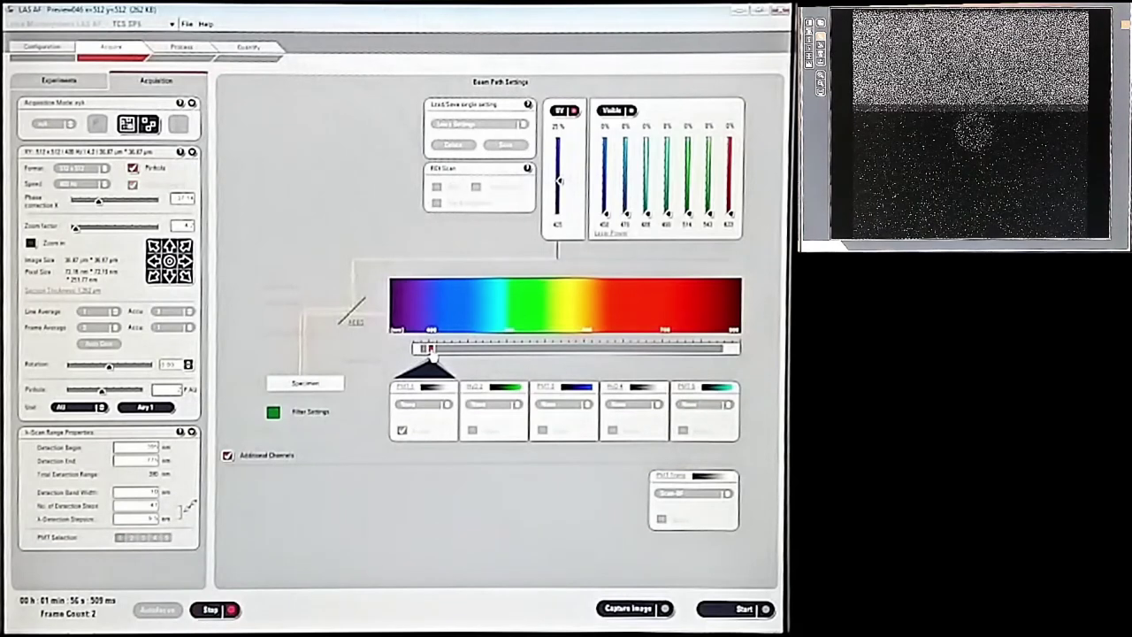
{"action": "left_click_drag", "start_coordinate": [435, 352], "coordinate": [456, 363]}
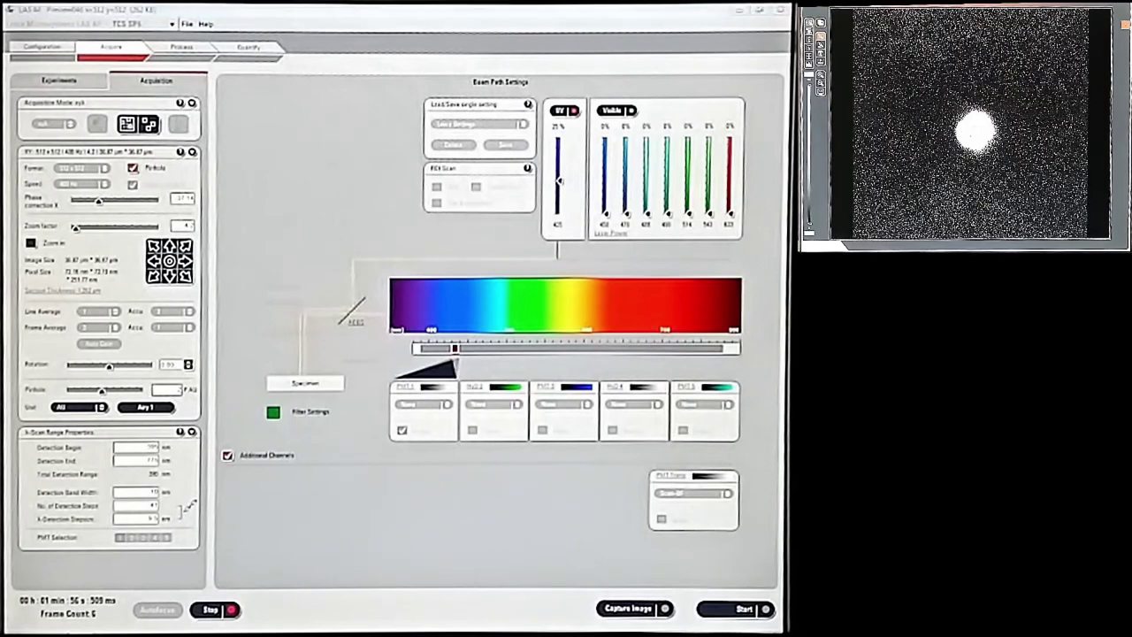
{"action": "left_click_drag", "start_coordinate": [456, 350], "coordinate": [475, 350]}
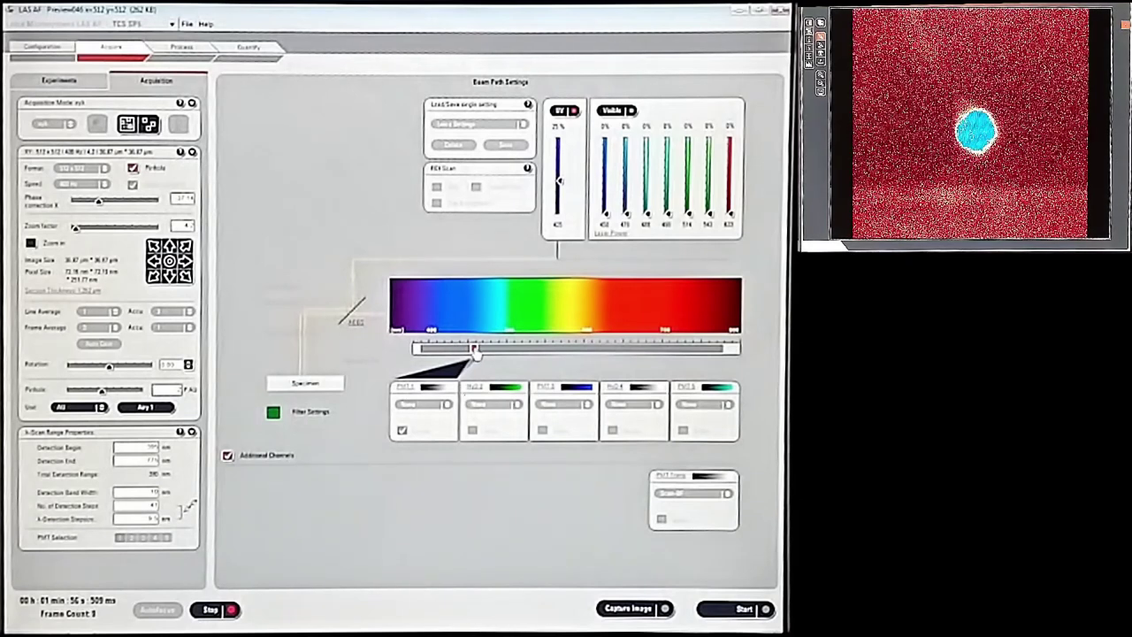
{"action": "mouse_move", "coordinate": [557, 181]}
{"action": "left_mouse_down"}
{"action": "mouse_move", "coordinate": [560, 206]}
{"action": "mouse_move", "coordinate": [560, 189]}
{"action": "left_mouse_up"}
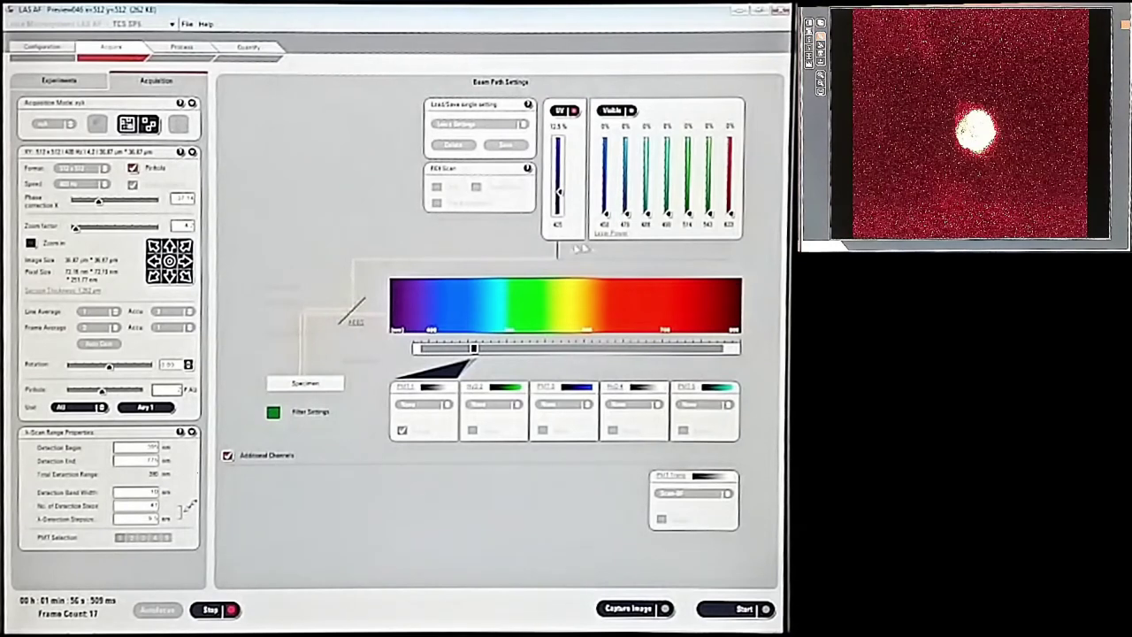
{"action": "left_click_drag", "start_coordinate": [474, 349], "coordinate": [425, 352]}
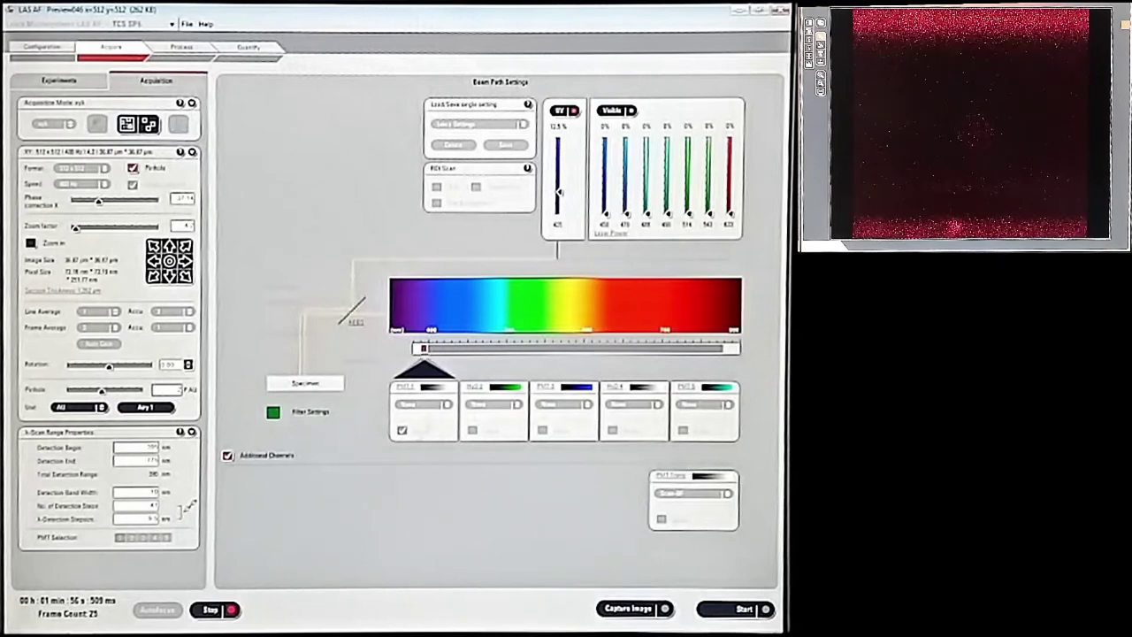
{"action": "left_click", "coordinate": [214, 610]}
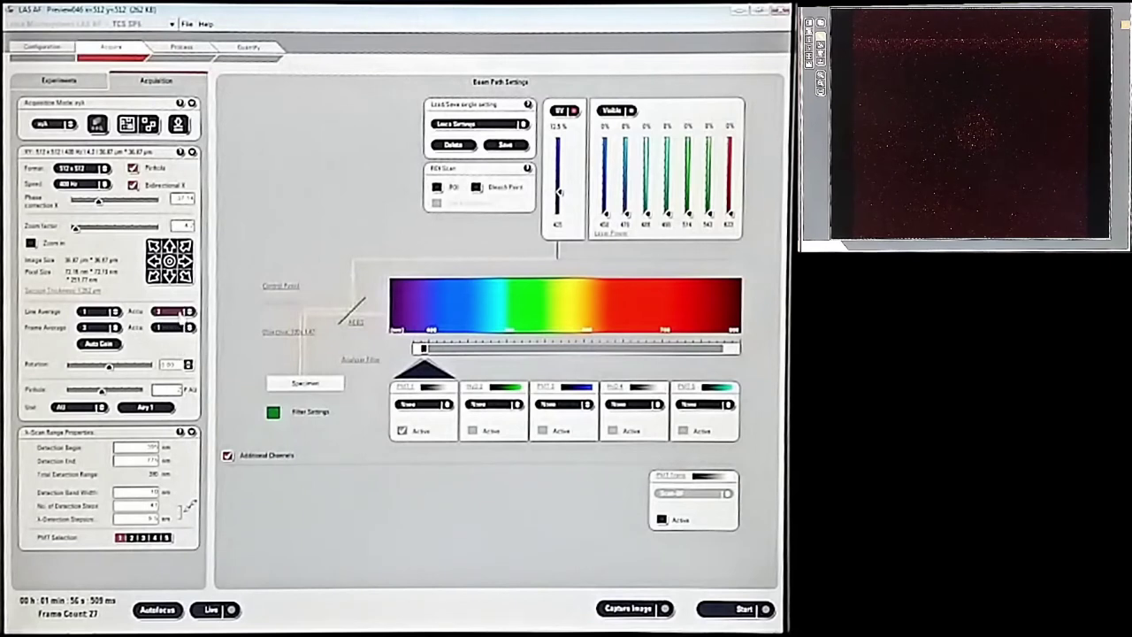
- Set the frame average to 1 and the line average to 3
{"action": "left_click", "coordinate": [176, 312]}
{"action": "left_click", "coordinate": [234, 285]}
{"action": "left_click", "coordinate": [114, 327]}
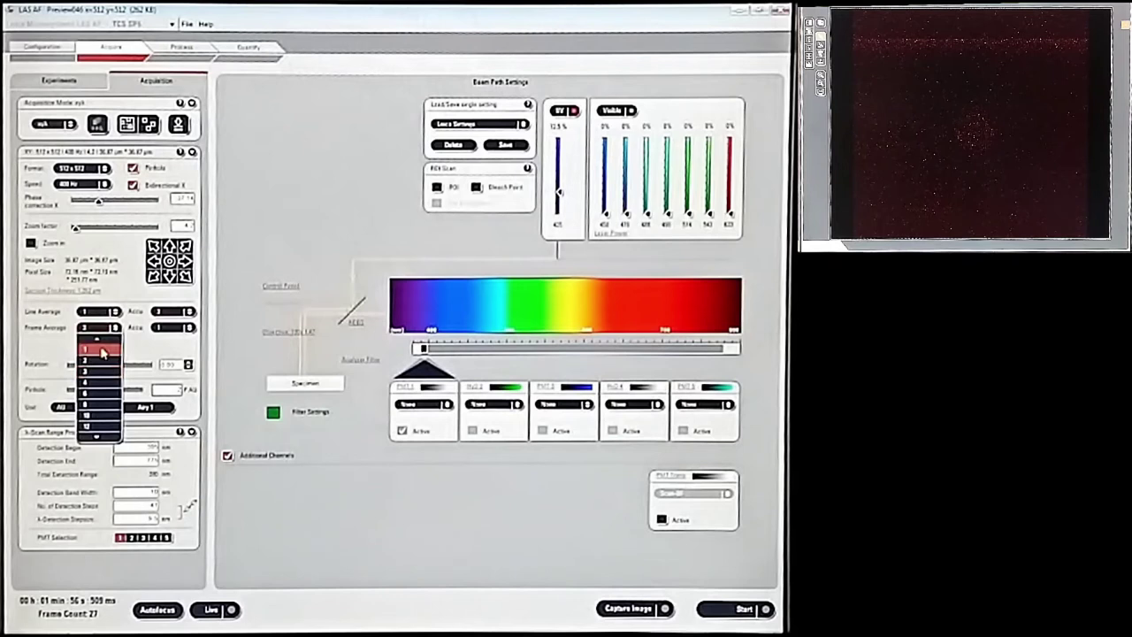
{"action": "left_click", "coordinate": [103, 353]}
{"action": "left_click", "coordinate": [113, 312]}
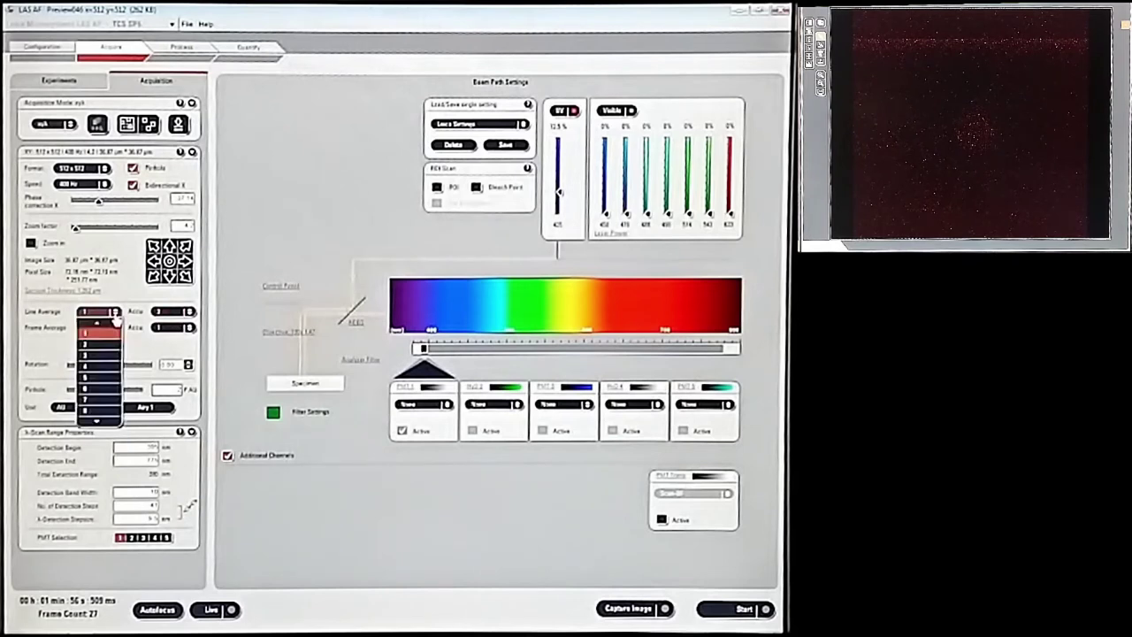
{"action": "left_click", "coordinate": [99, 358]}
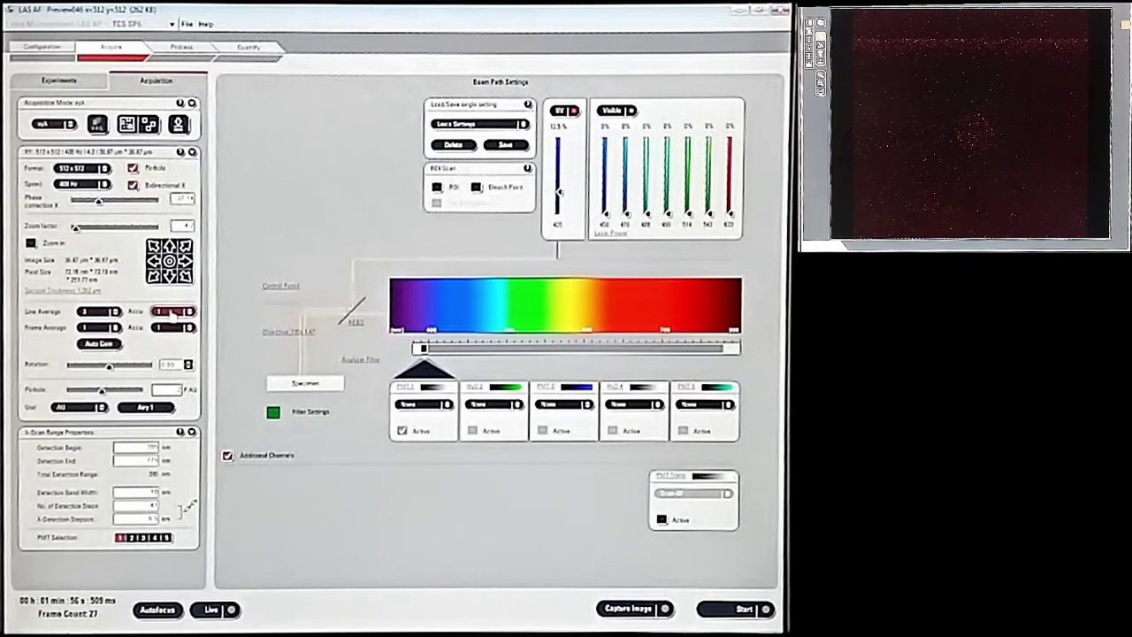
- Return the line average to 1 and the line accumulation to 3
{"action": "left_click", "coordinate": [170, 313]}
{"action": "left_click", "coordinate": [170, 313]}
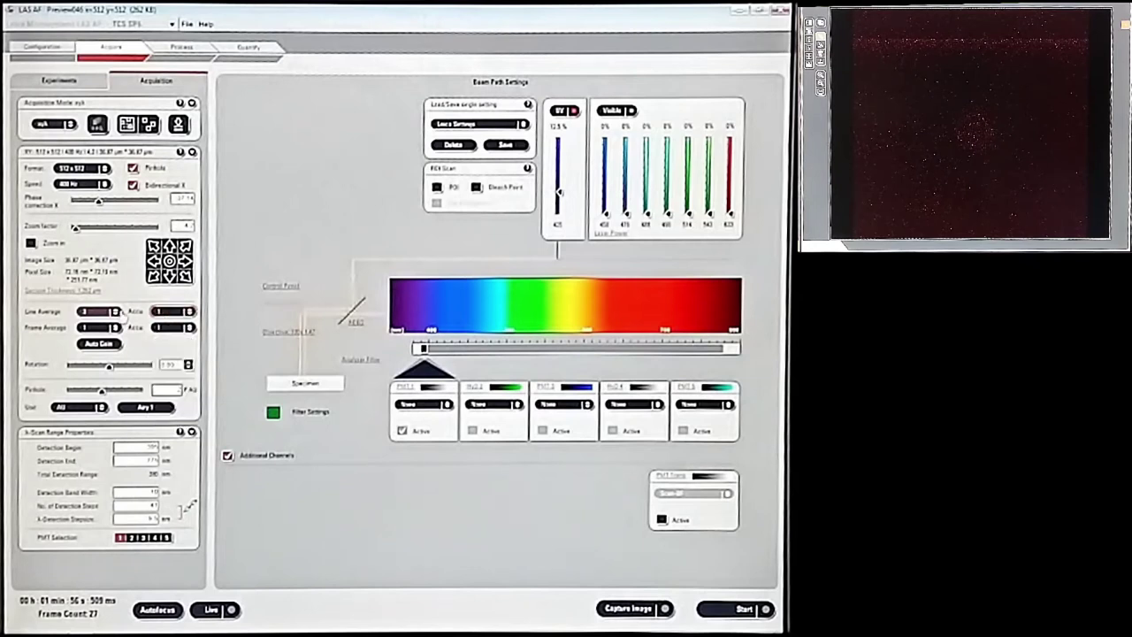
{"action": "left_click", "coordinate": [170, 314]}
{"action": "left_click", "coordinate": [173, 355]}
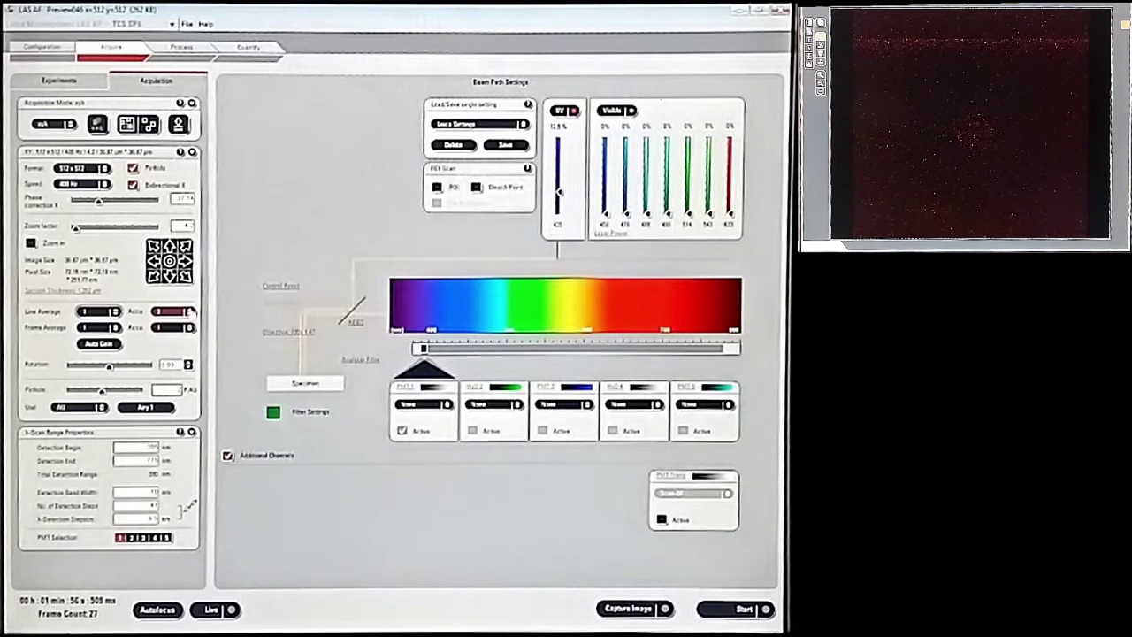
- Check the nucleus live with the detection band moved to longer wavelengths, and set the frame average to 3
{"action": "left_click", "coordinate": [210, 609]}
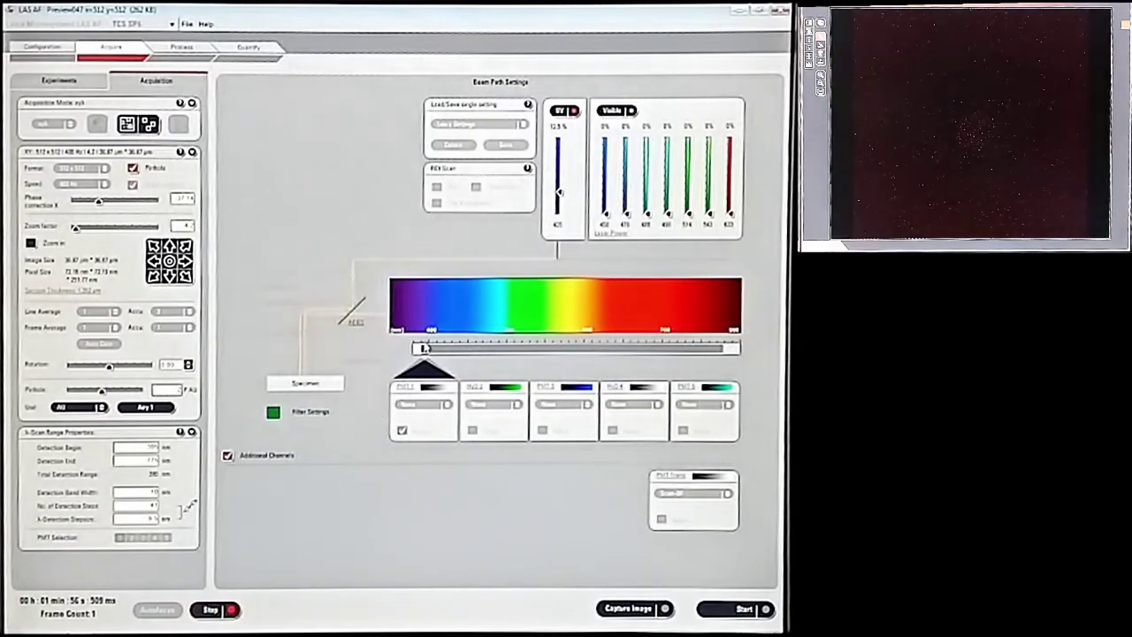
{"action": "left_click_drag", "start_coordinate": [423, 347], "coordinate": [456, 349]}
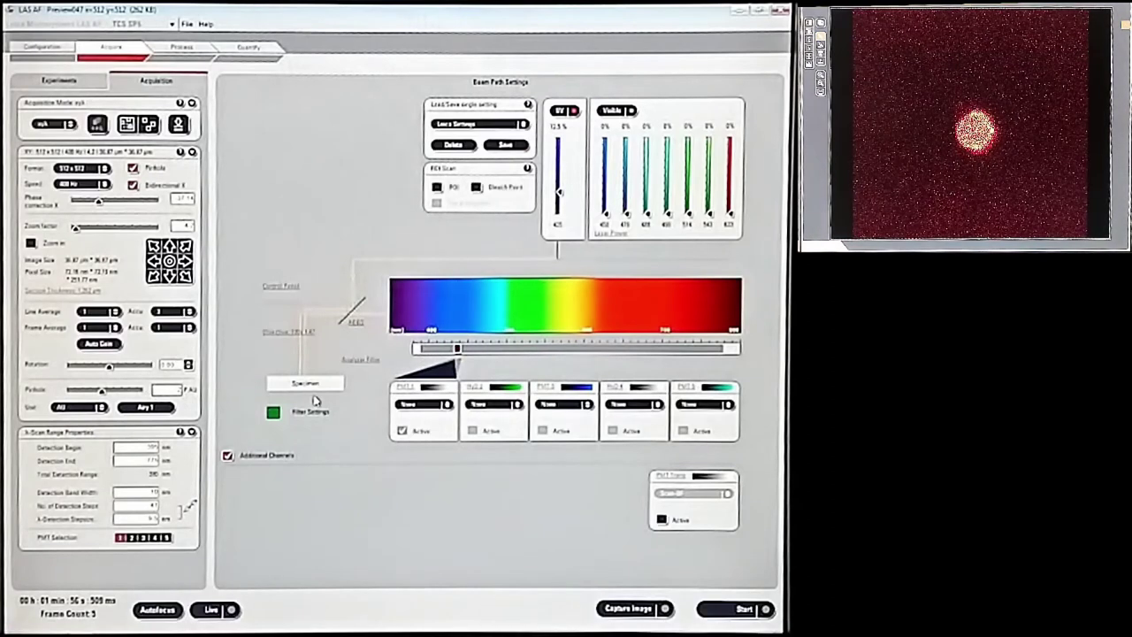
{"action": "left_click", "coordinate": [99, 327]}
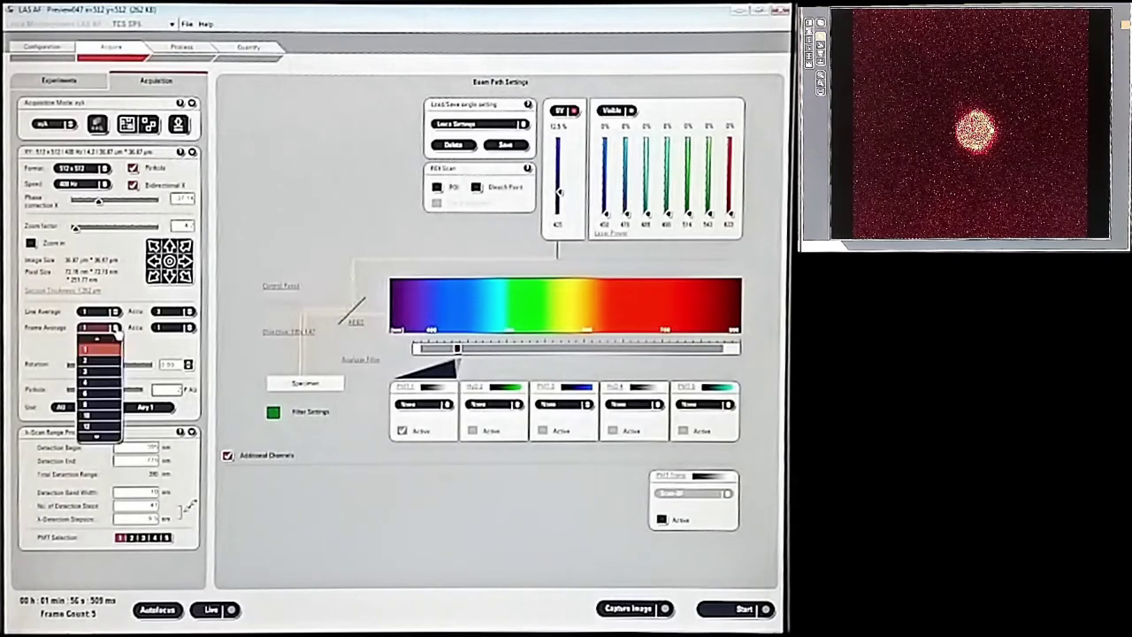
{"action": "left_click", "coordinate": [102, 375]}
{"action": "left_click", "coordinate": [210, 609]}
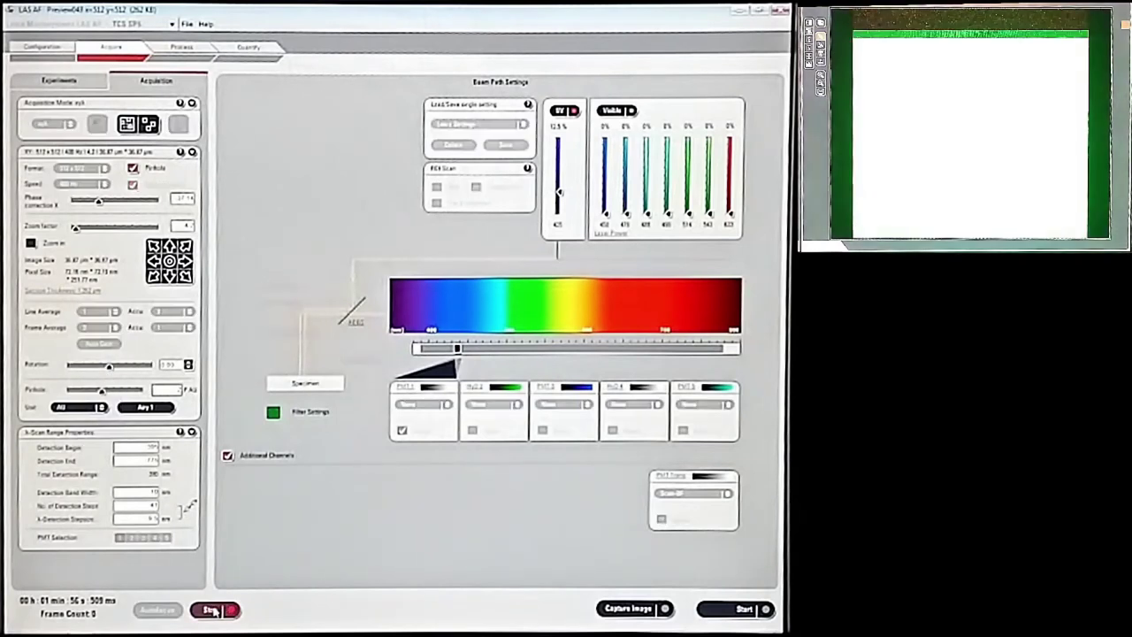
{"action": "left_click", "coordinate": [210, 609]}
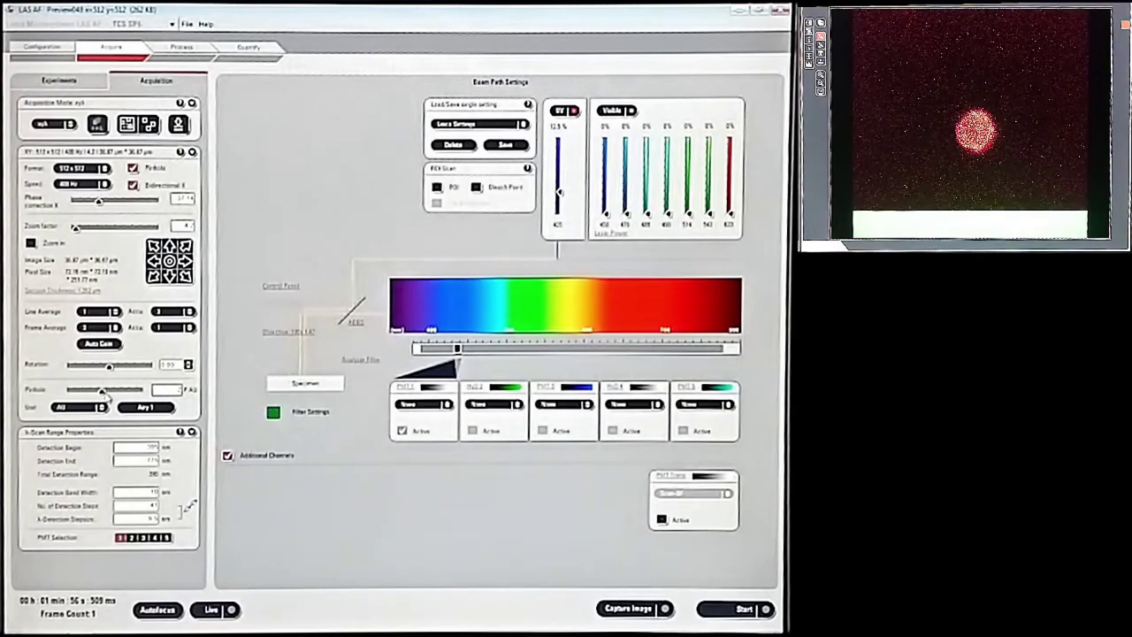
- Set the pinhole to 2 AU and record the xyλ lambda series
{"action": "type", "text": "2"}
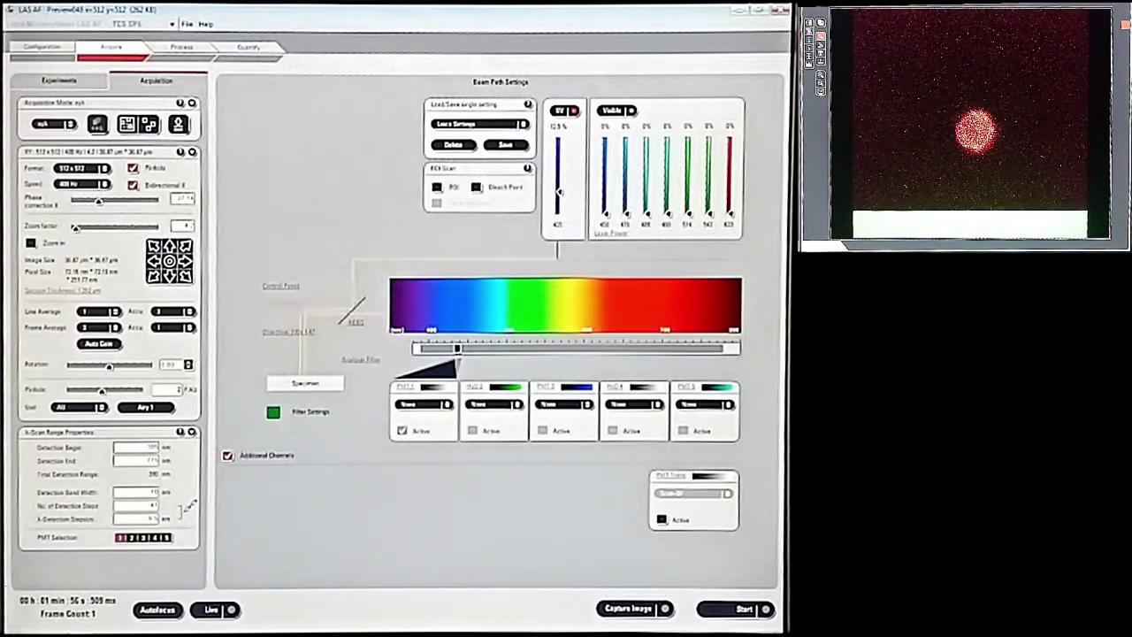
{"action": "left_click", "coordinate": [724, 612]}
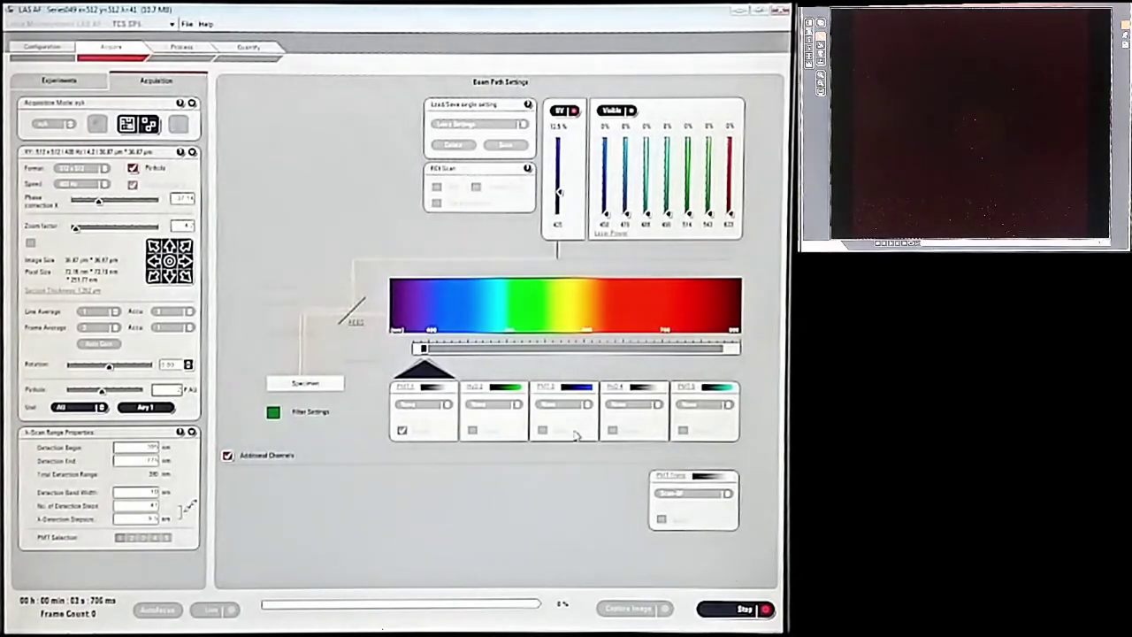
{"action": "left_click_drag", "start_coordinate": [422, 348], "coordinate": [432, 349]}
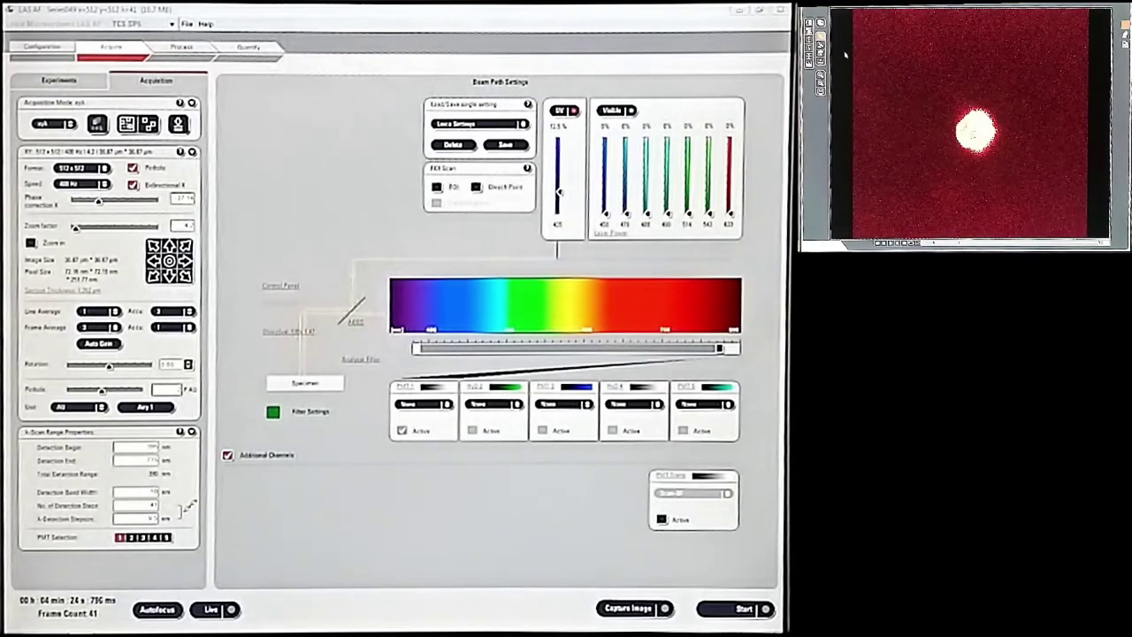
- Open the quantification of the recorded lambda series and display its stack profile chart along the λ dimension
{"action": "left_click", "coordinate": [216, 51]}
{"action": "left_click", "coordinate": [222, 50]}
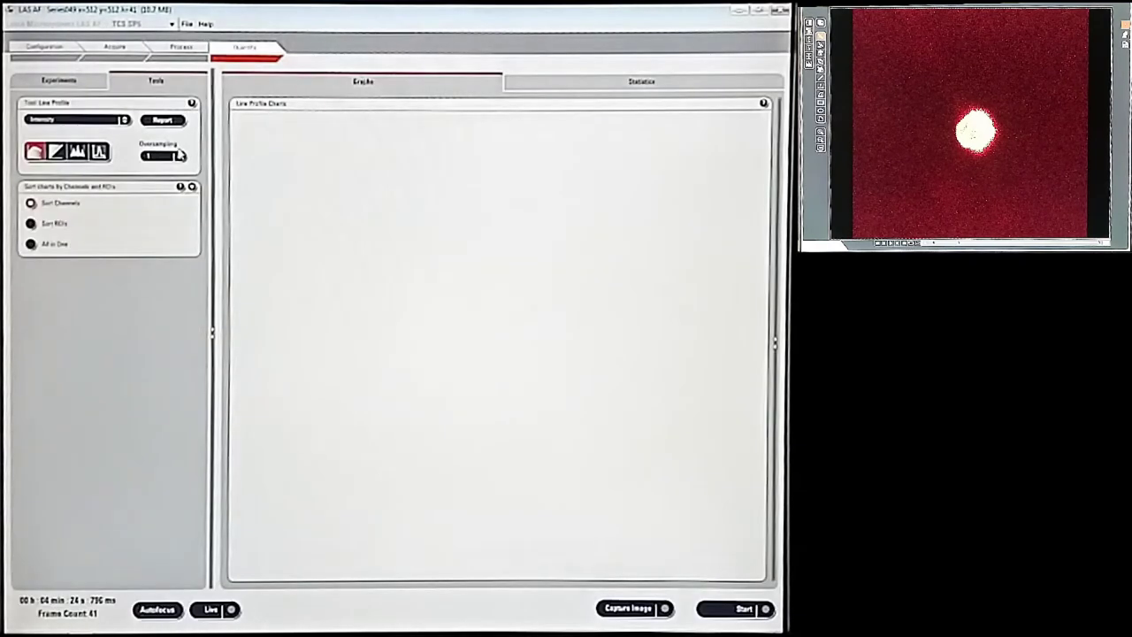
{"action": "left_click", "coordinate": [60, 152]}
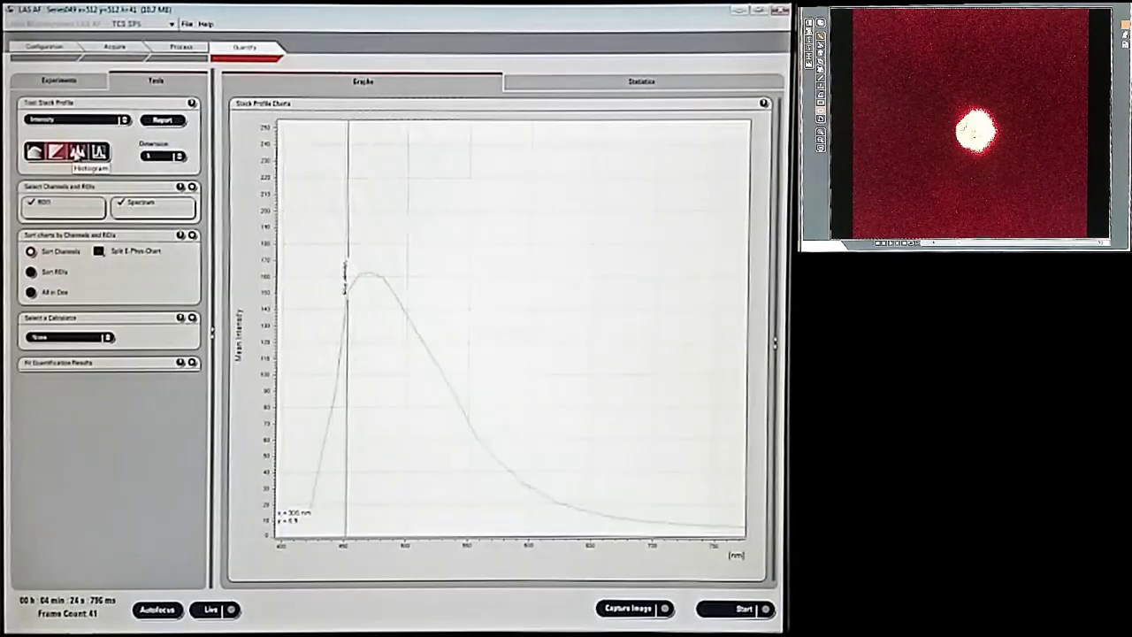
{"action": "left_click", "coordinate": [163, 159]}
{"action": "left_click", "coordinate": [164, 159]}
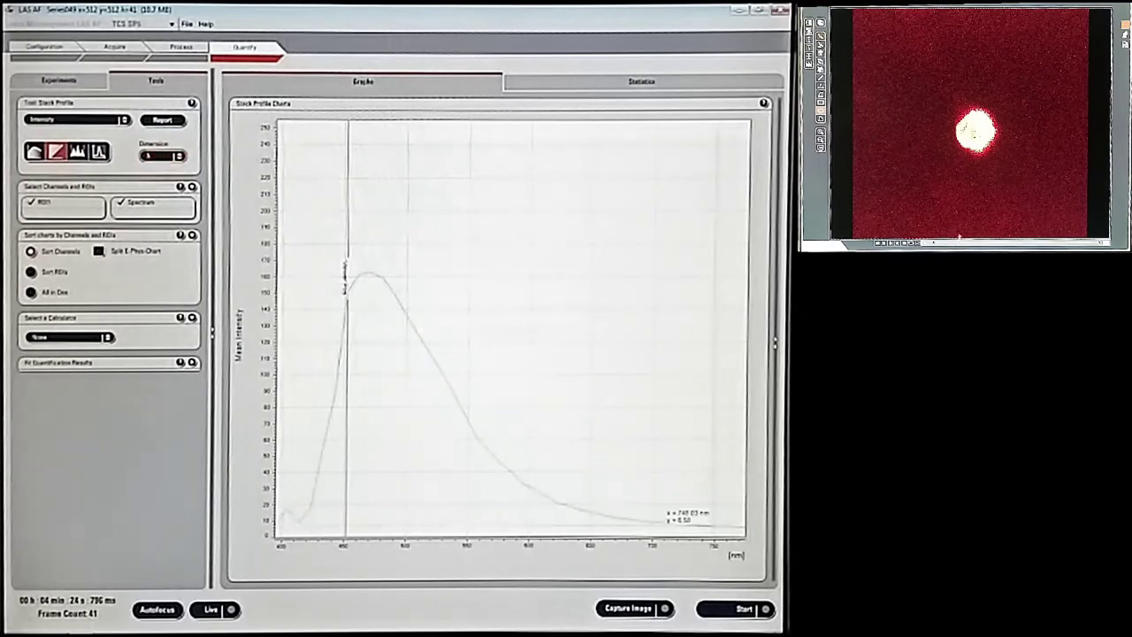
- Draw an elongated region, a small ellipse and a larger background ellipse on the image to compare their emission spectra with the nucleus
{"action": "left_click_drag", "start_coordinate": [346, 283], "coordinate": [463, 283]}
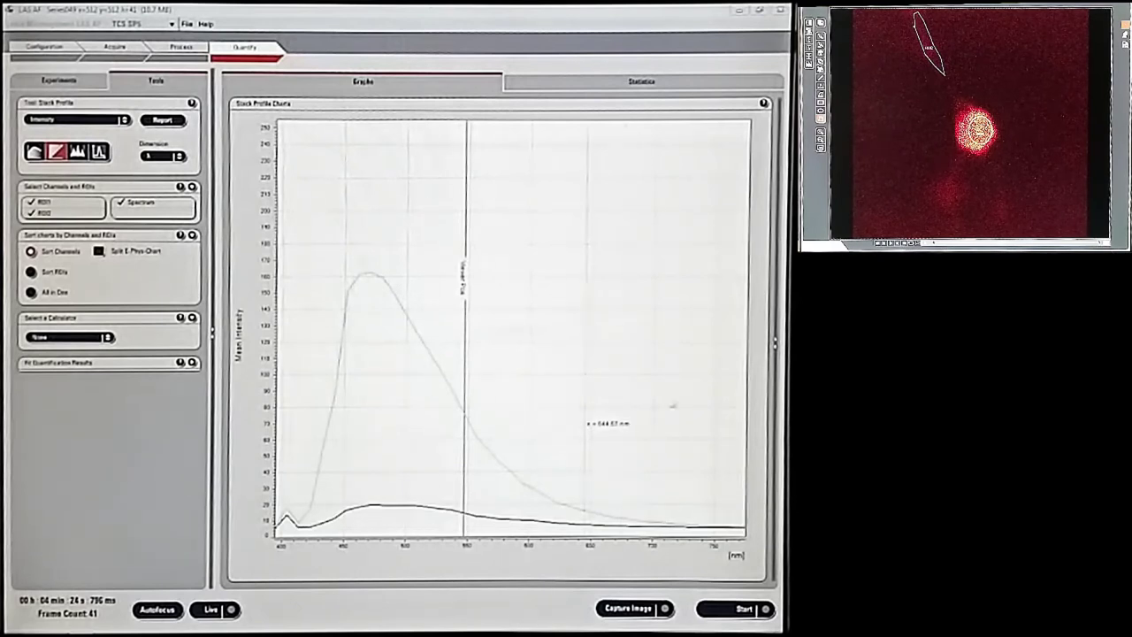
{"action": "left_click", "coordinate": [345, 352]}
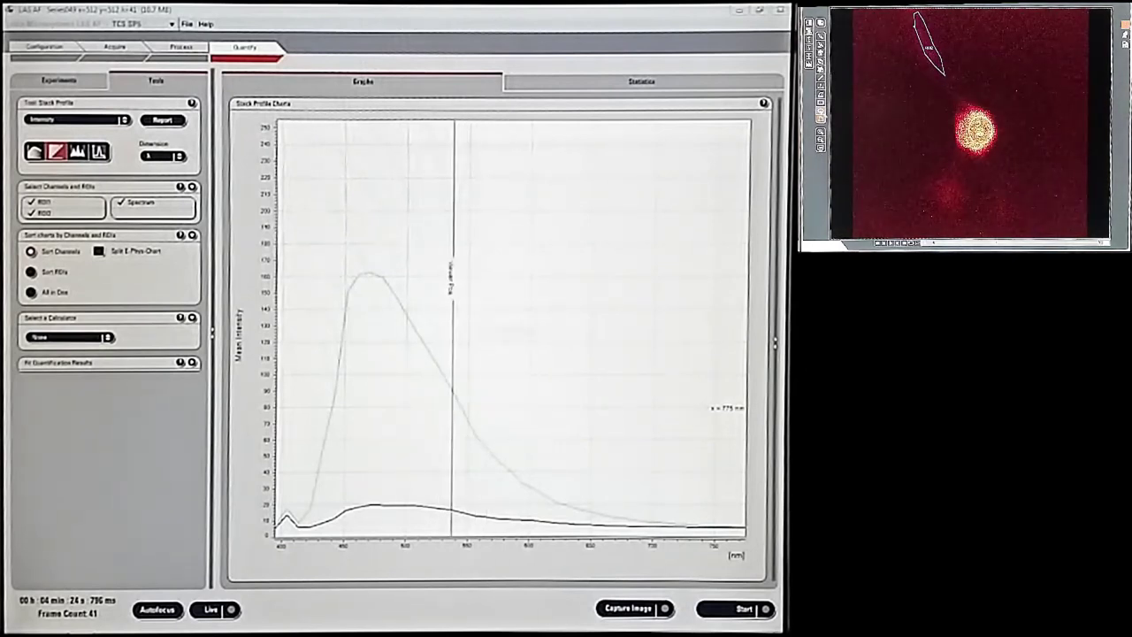
{"action": "left_click_drag", "start_coordinate": [942, 183], "coordinate": [963, 207]}
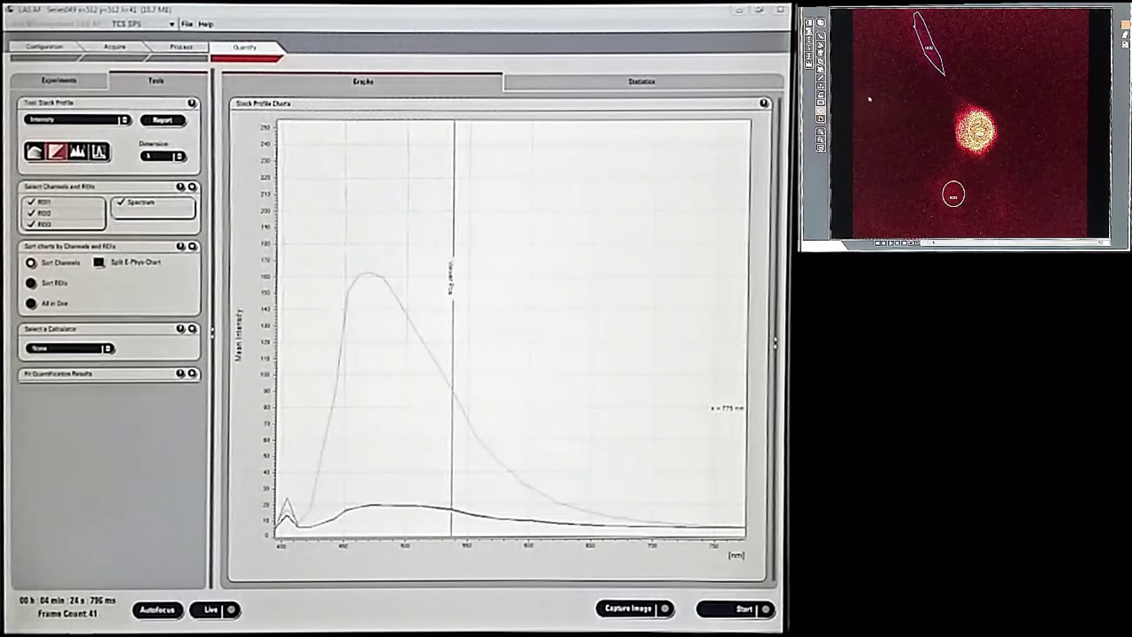
{"action": "left_click_drag", "start_coordinate": [887, 130], "coordinate": [916, 157]}
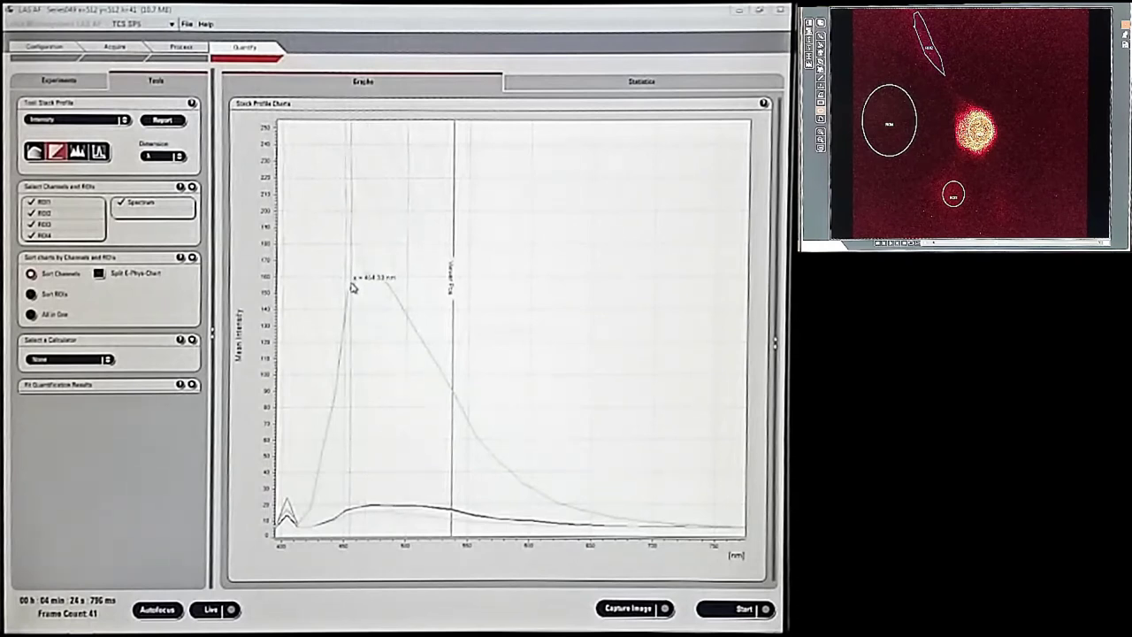
{"action": "left_click", "coordinate": [381, 284]}
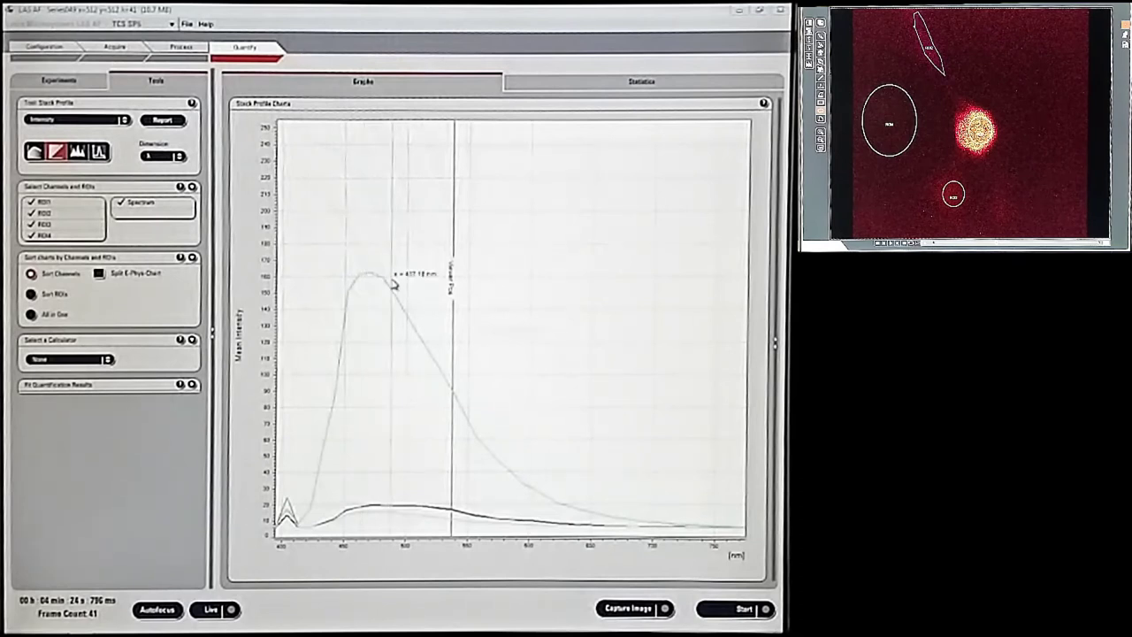
- Return to the acquisition settings, switch UV excitation off and visible excitation on, and set the fourth visible laser line to 30%
{"action": "left_click", "coordinate": [115, 46]}
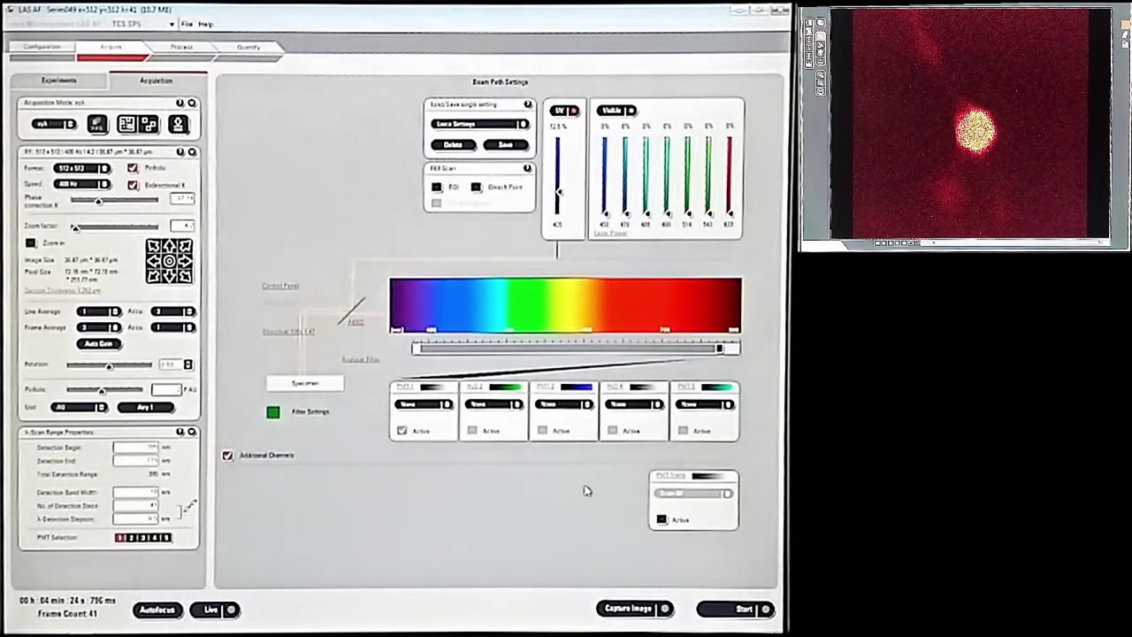
{"action": "left_click", "coordinate": [572, 110]}
{"action": "left_click", "coordinate": [629, 110]}
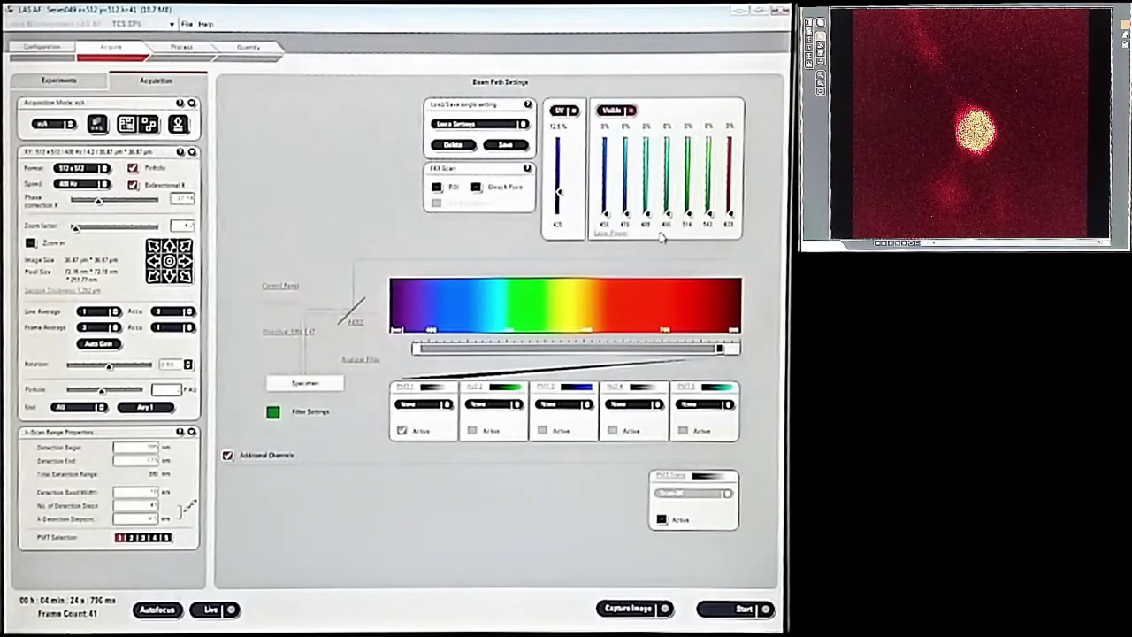
{"action": "left_click_drag", "start_coordinate": [671, 221], "coordinate": [673, 207]}
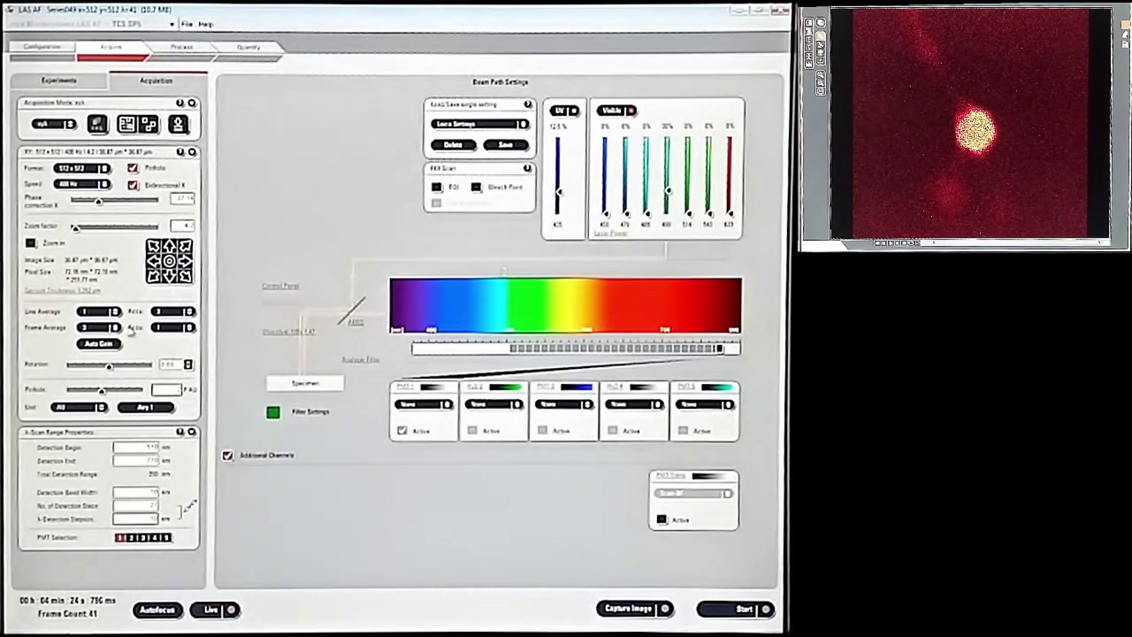
{"action": "left_click", "coordinate": [114, 327]}
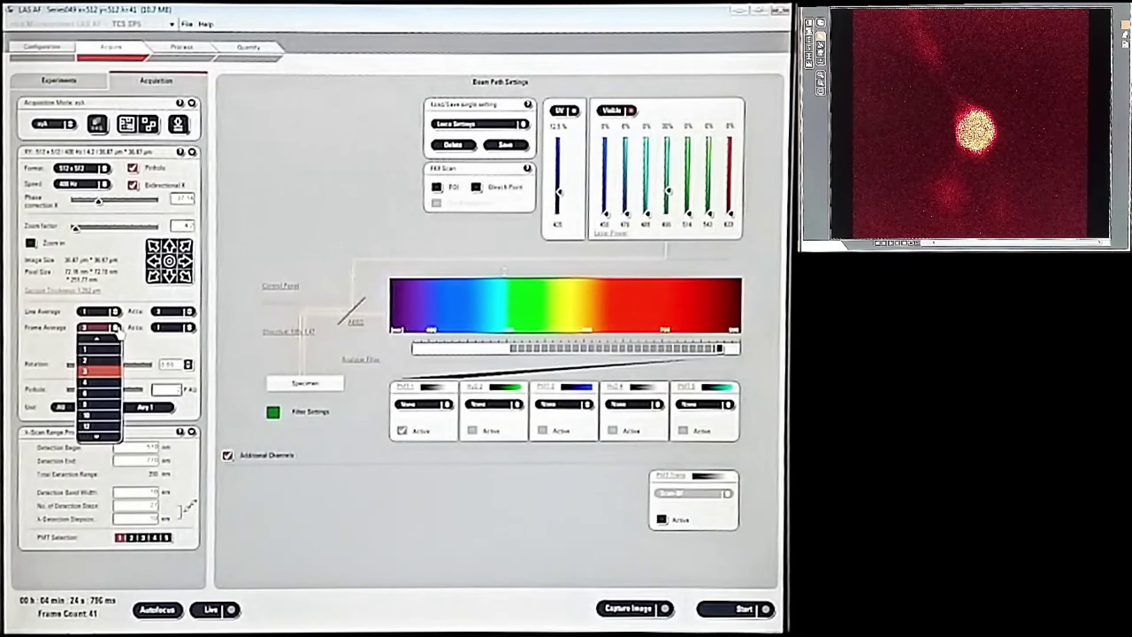
{"action": "left_click", "coordinate": [115, 329]}
- Check the cell live with the detection band at shorter wavelengths, lowering the UV laser to 0% and raising the fourth visible line to 50%
{"action": "left_click", "coordinate": [210, 609]}
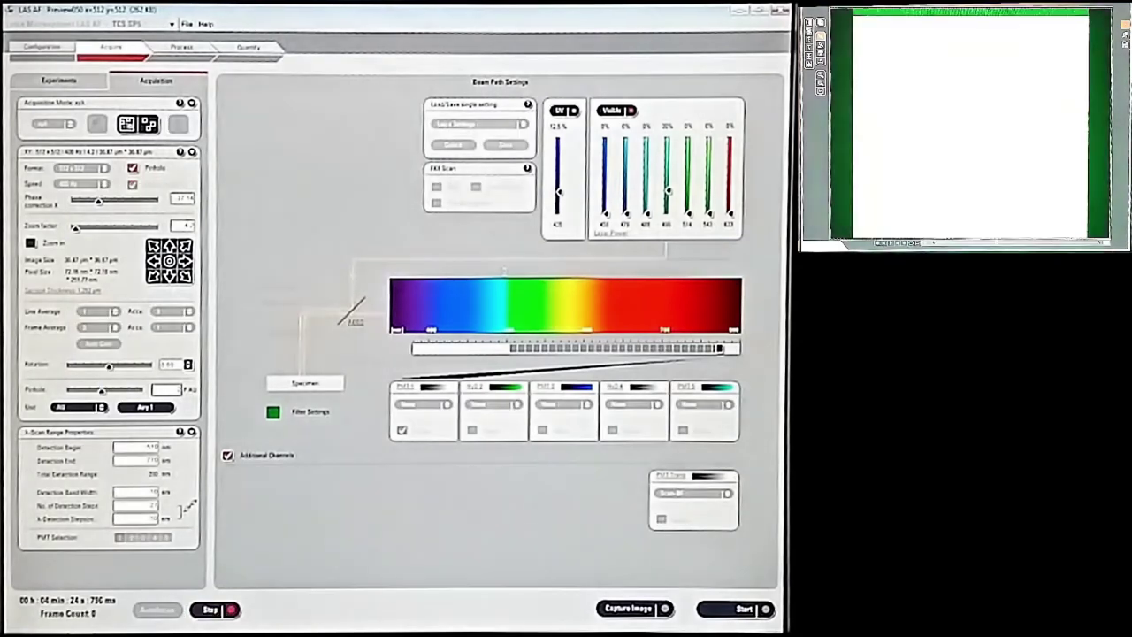
{"action": "left_click_drag", "start_coordinate": [721, 351], "coordinate": [550, 352]}
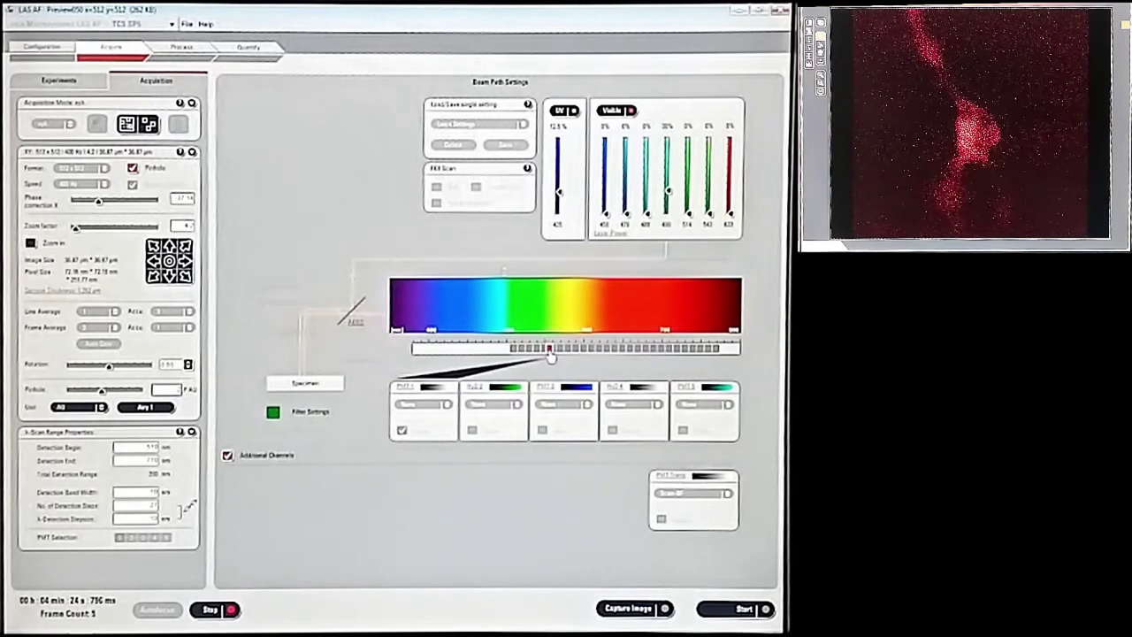
{"action": "left_click_drag", "start_coordinate": [561, 192], "coordinate": [564, 231]}
{"action": "left_click_drag", "start_coordinate": [669, 195], "coordinate": [669, 193]}
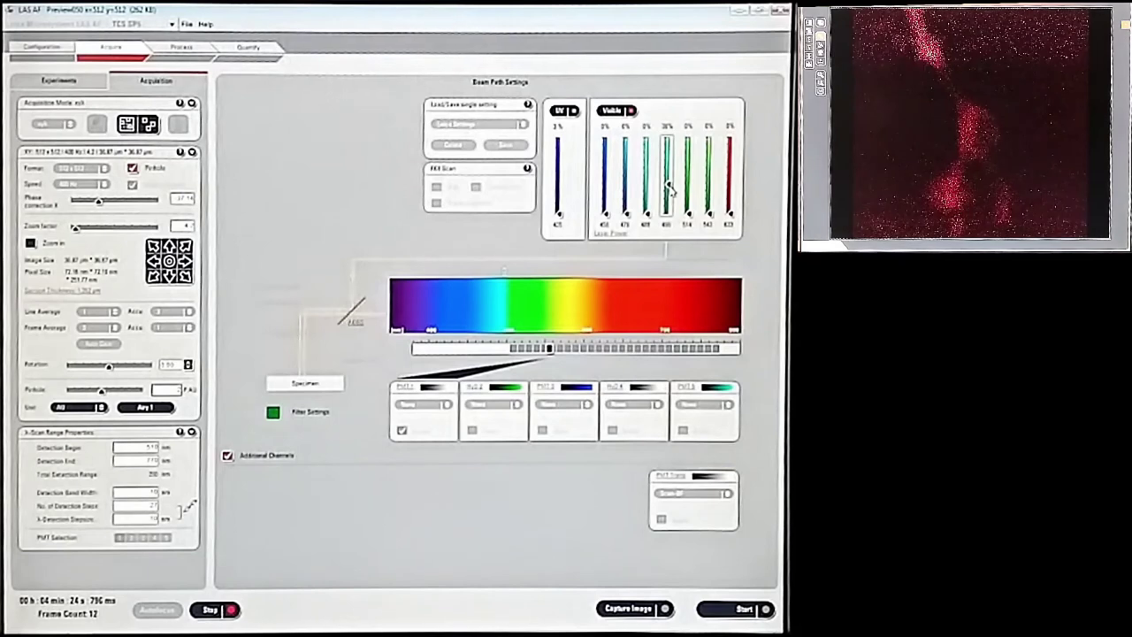
{"action": "left_click_drag", "start_coordinate": [670, 186], "coordinate": [669, 178]}
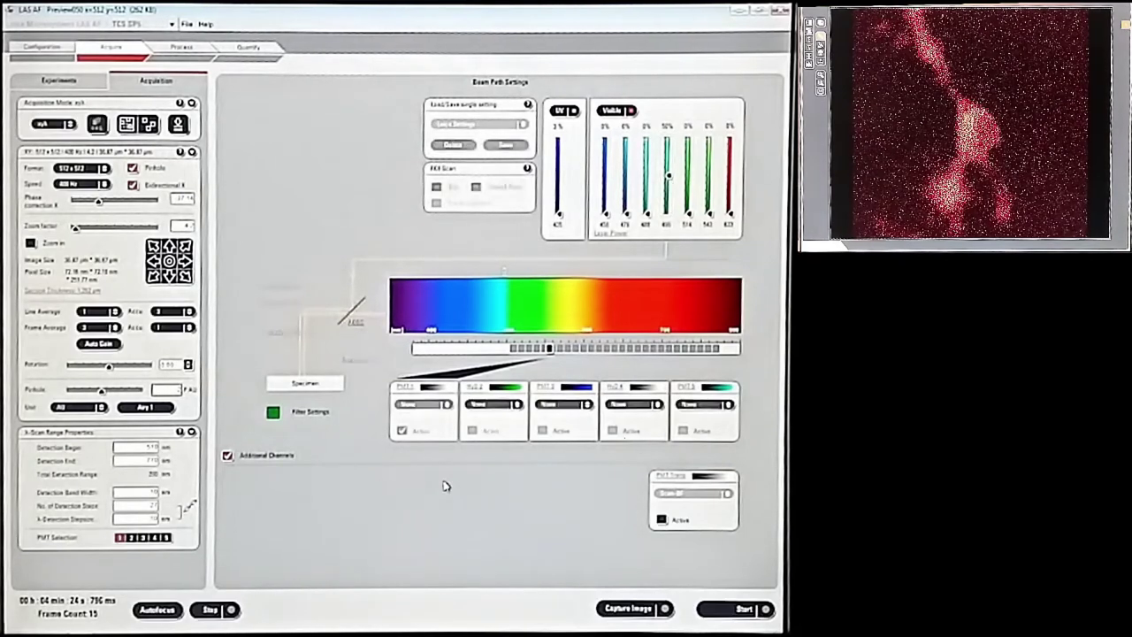
- Record the xyλ lambda series under visible excitation, readjust the detection band and start the next series
{"action": "left_click", "coordinate": [739, 608]}
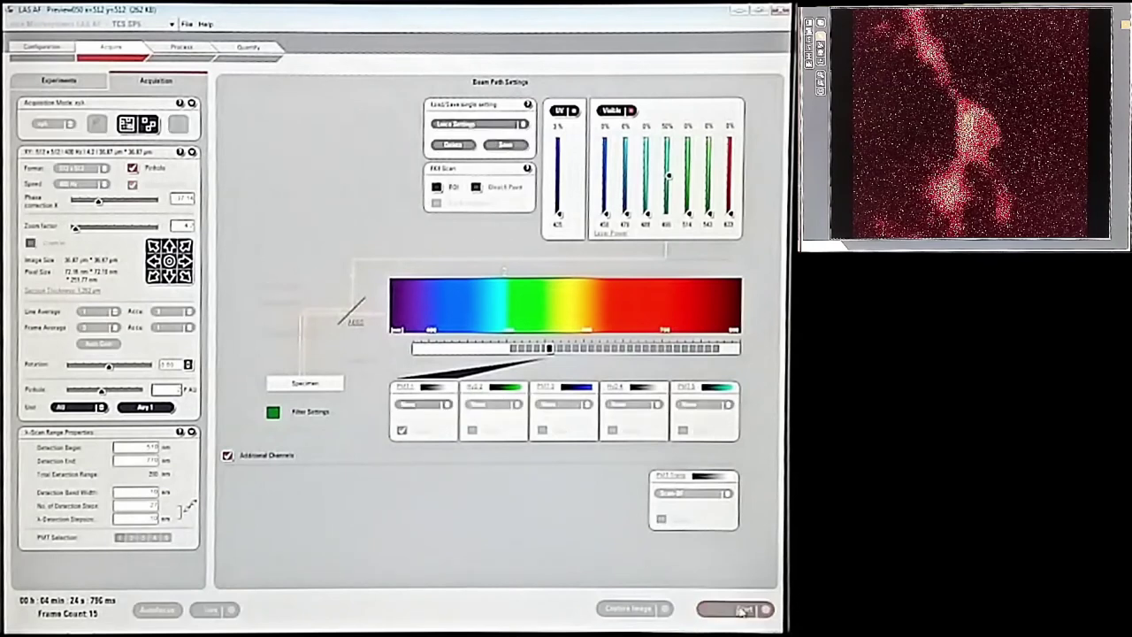
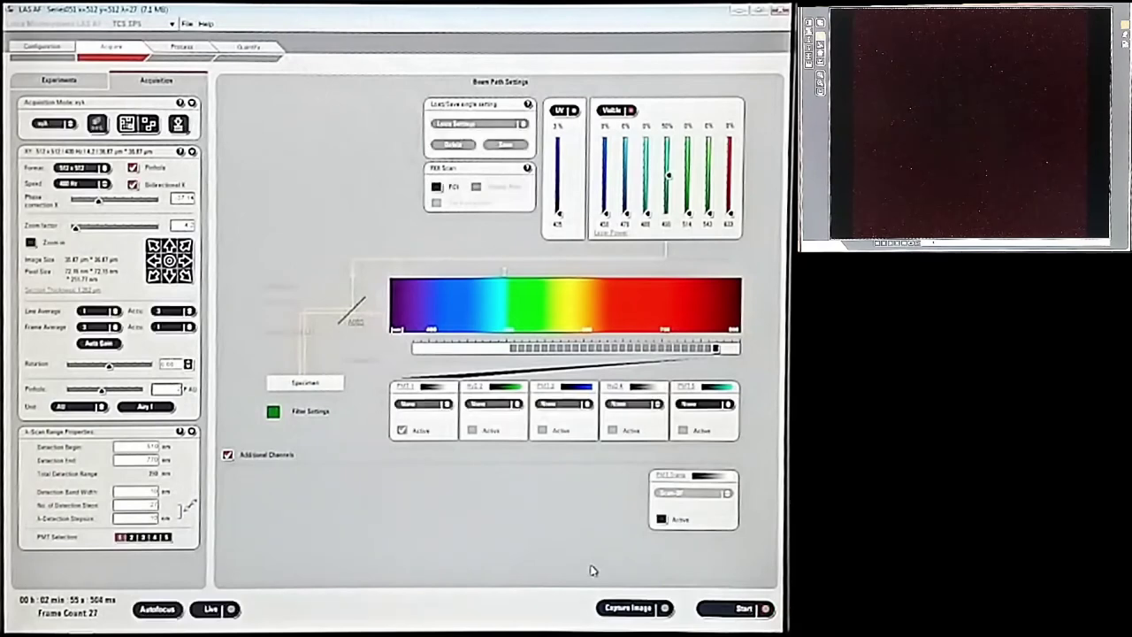
{"action": "mouse_move", "coordinate": [566, 349]}
{"action": "left_mouse_down"}
{"action": "mouse_move", "coordinate": [621, 351]}
{"action": "mouse_move", "coordinate": [555, 349]}
{"action": "left_mouse_up"}
{"action": "left_click", "coordinate": [752, 610]}
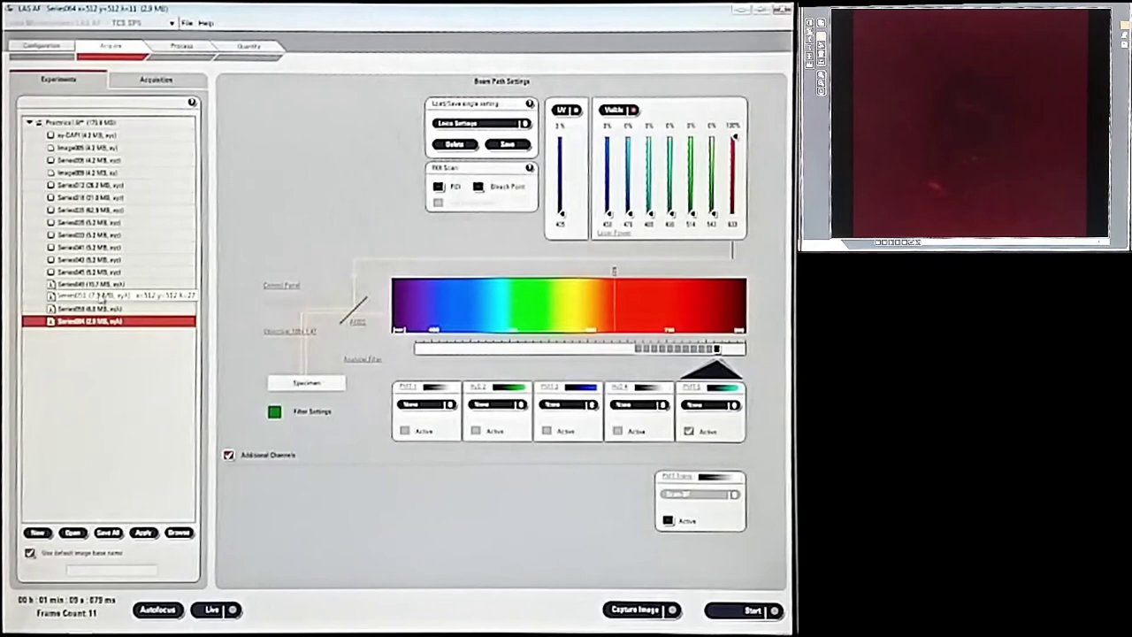
- Open Series049 in the quantification view and bracket the nucleus emission peak from about 448 to 490 nm on the stack profile chart
{"action": "left_click", "coordinate": [100, 286]}
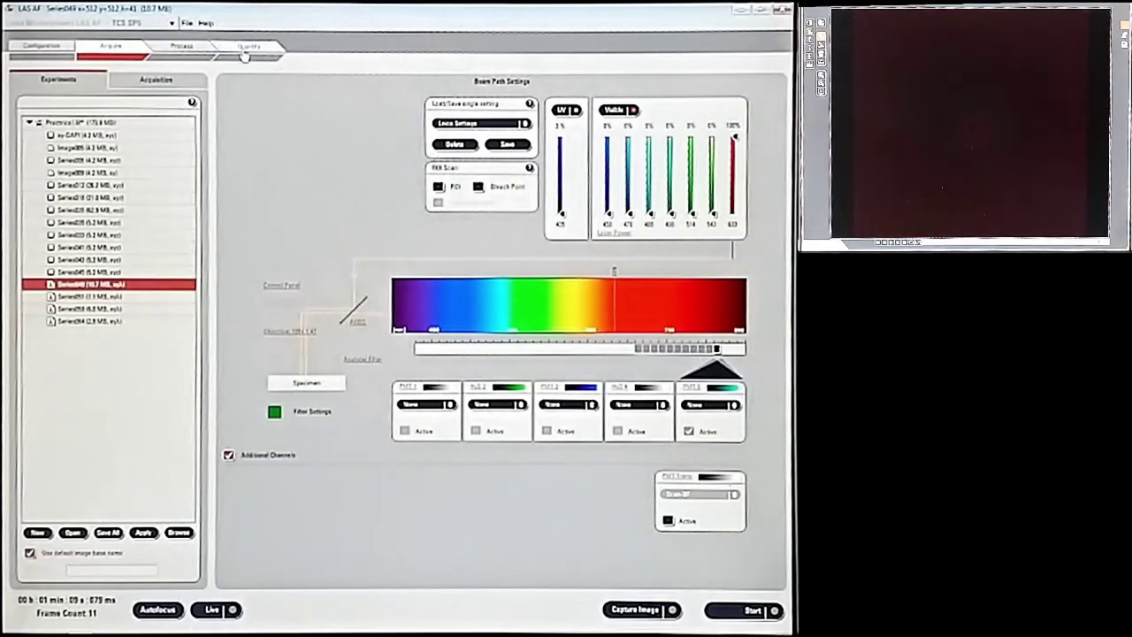
{"action": "left_click", "coordinate": [245, 48]}
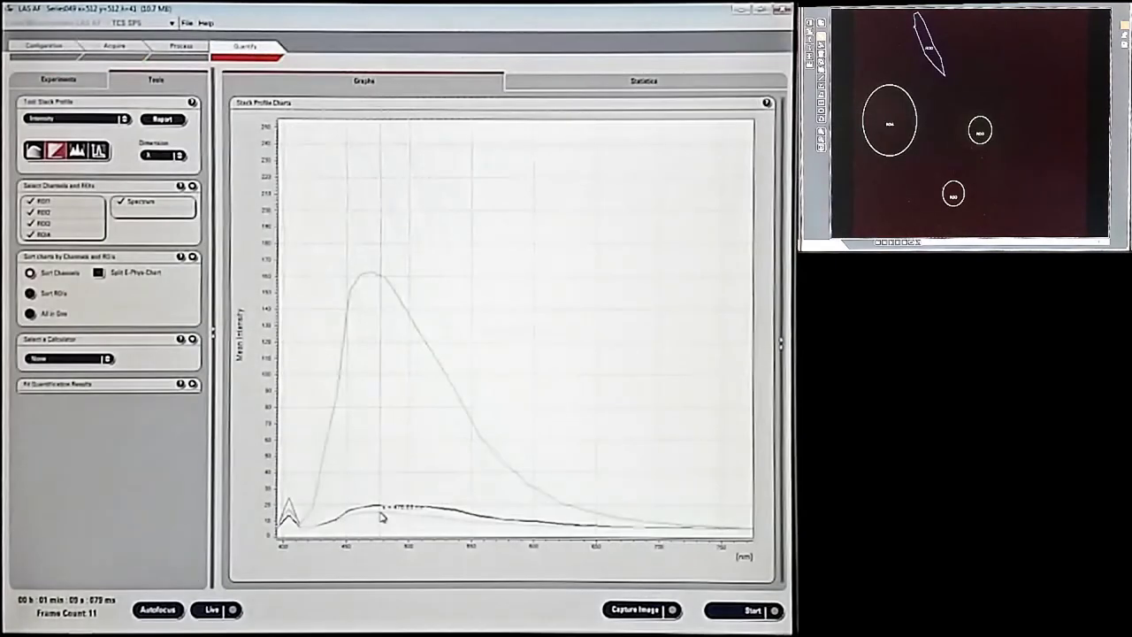
{"action": "left_click_drag", "start_coordinate": [350, 285], "coordinate": [354, 289]}
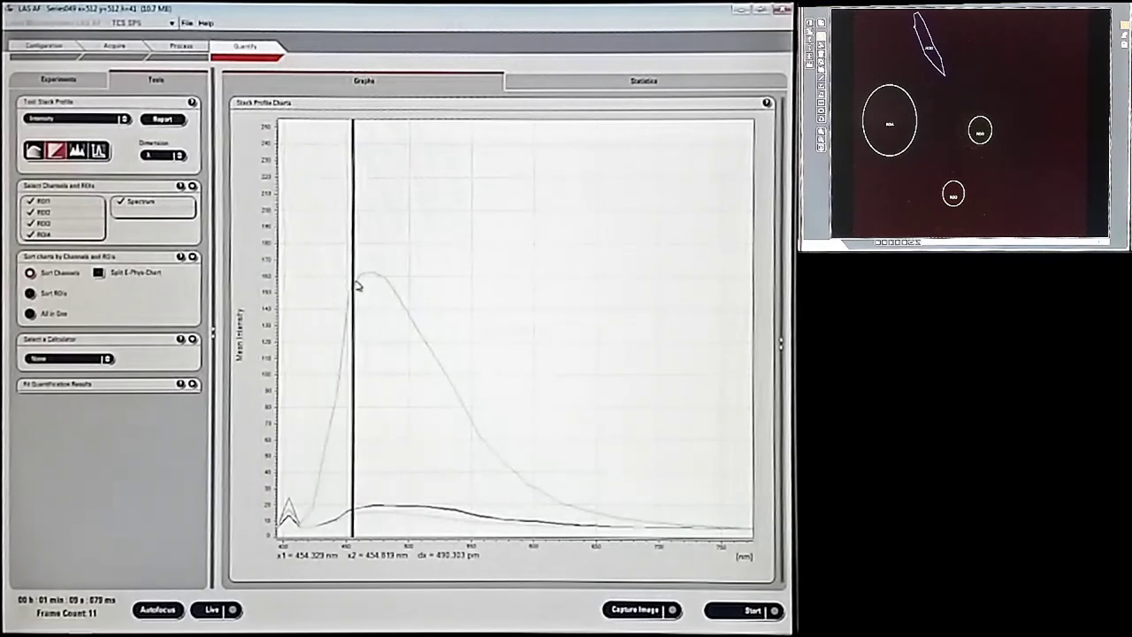
{"action": "left_click_drag", "start_coordinate": [354, 289], "coordinate": [411, 297]}
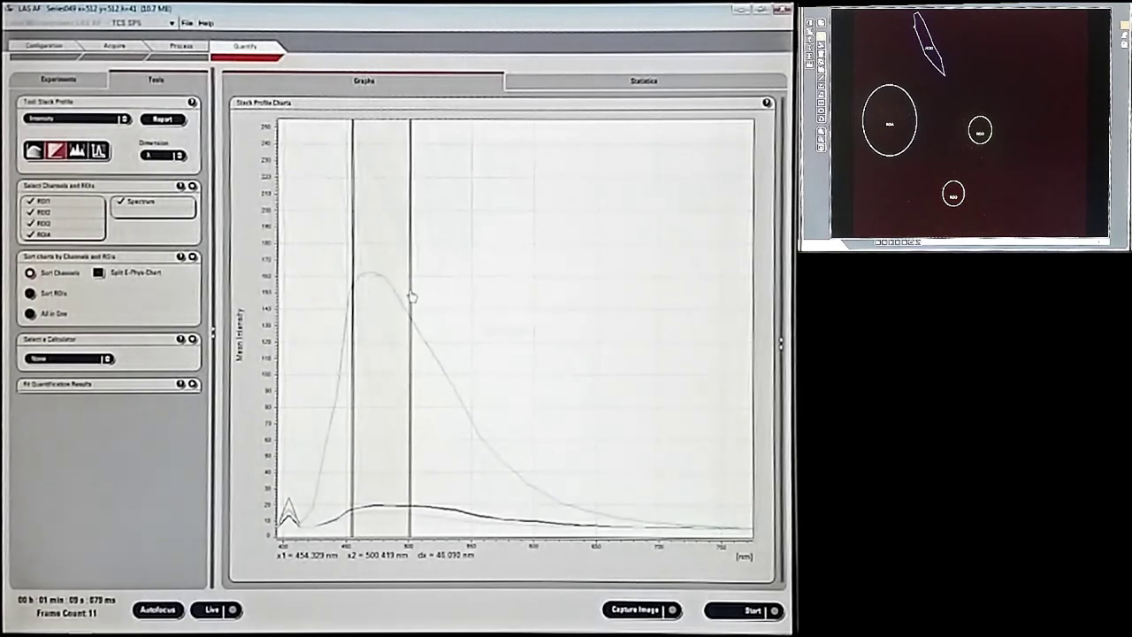
{"action": "left_click_drag", "start_coordinate": [353, 293], "coordinate": [347, 293]}
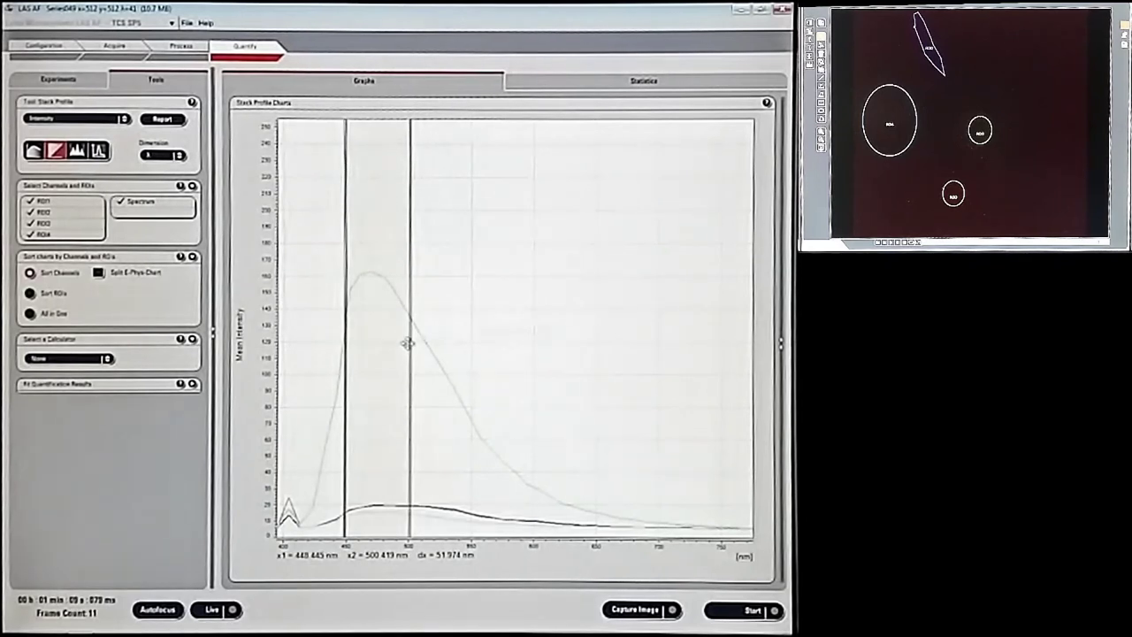
{"action": "left_click_drag", "start_coordinate": [411, 356], "coordinate": [396, 356]}
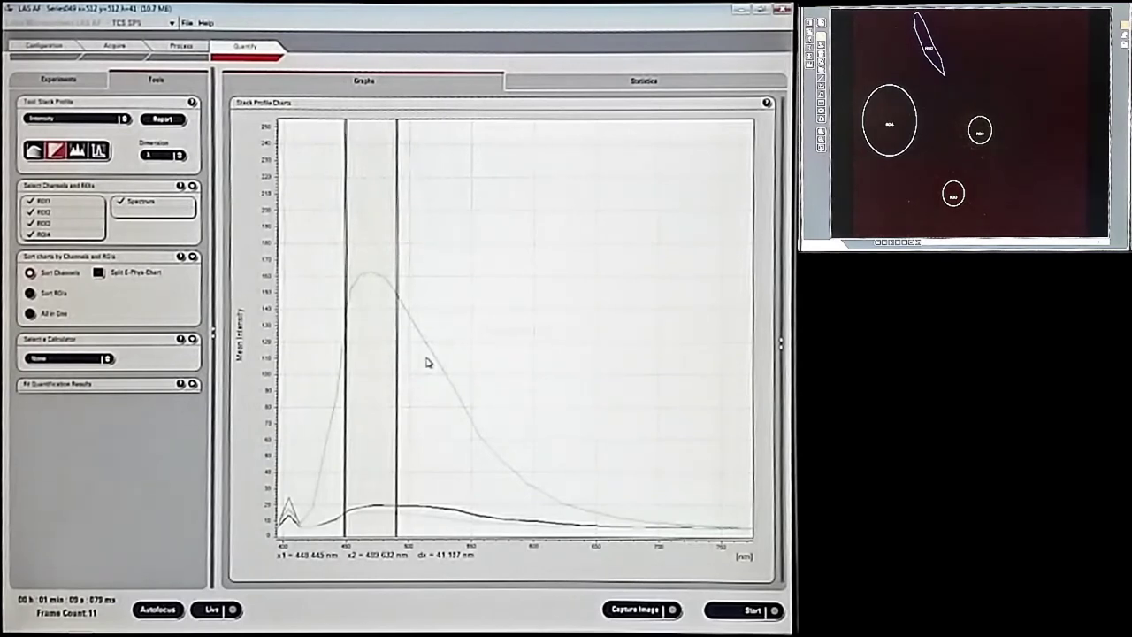
- Display the stack profile of Series051 and bracket its emission peak from about 517 to 550 nm
{"action": "left_click", "coordinate": [62, 82]}
{"action": "double_click", "coordinate": [88, 296]}
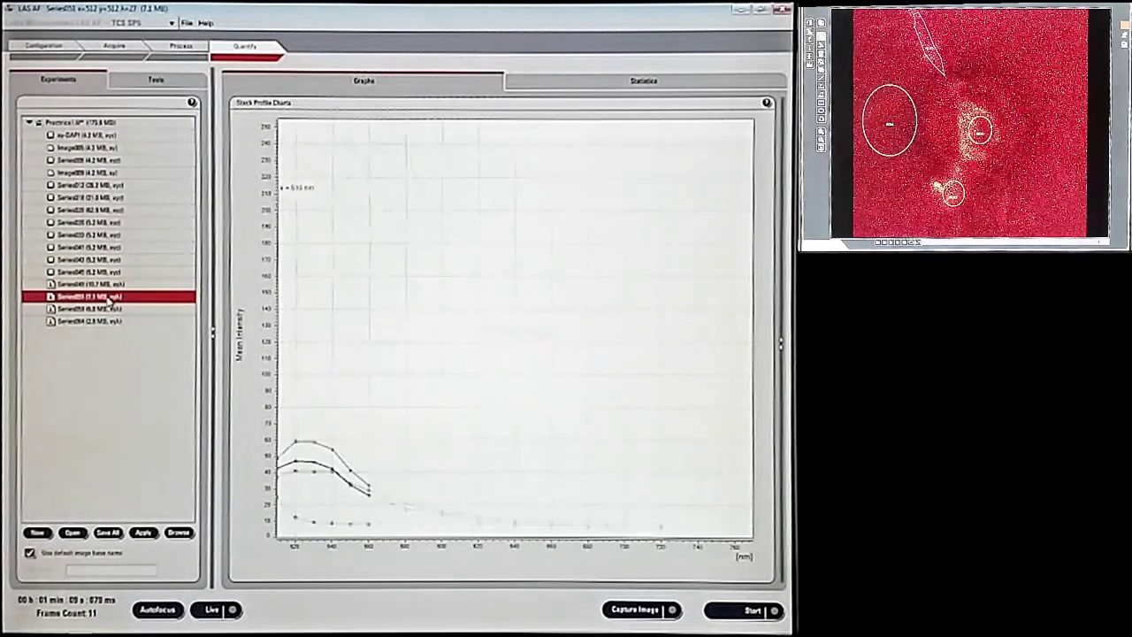
{"action": "left_click", "coordinate": [569, 252]}
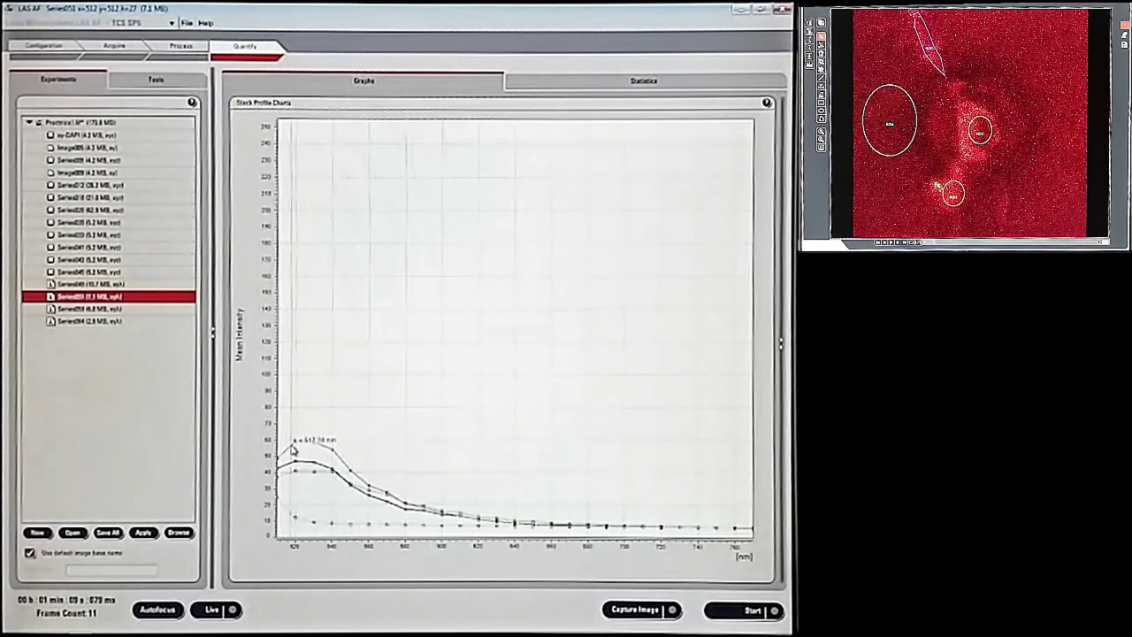
{"action": "left_click_drag", "start_coordinate": [289, 451], "coordinate": [330, 456]}
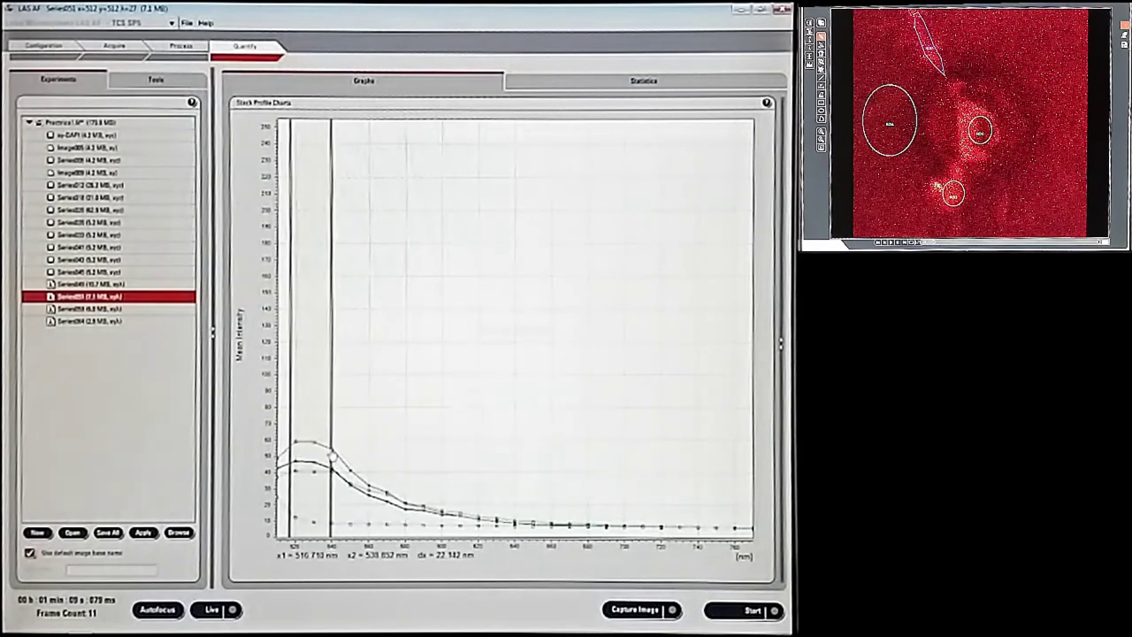
{"action": "left_click_drag", "start_coordinate": [333, 456], "coordinate": [351, 460]}
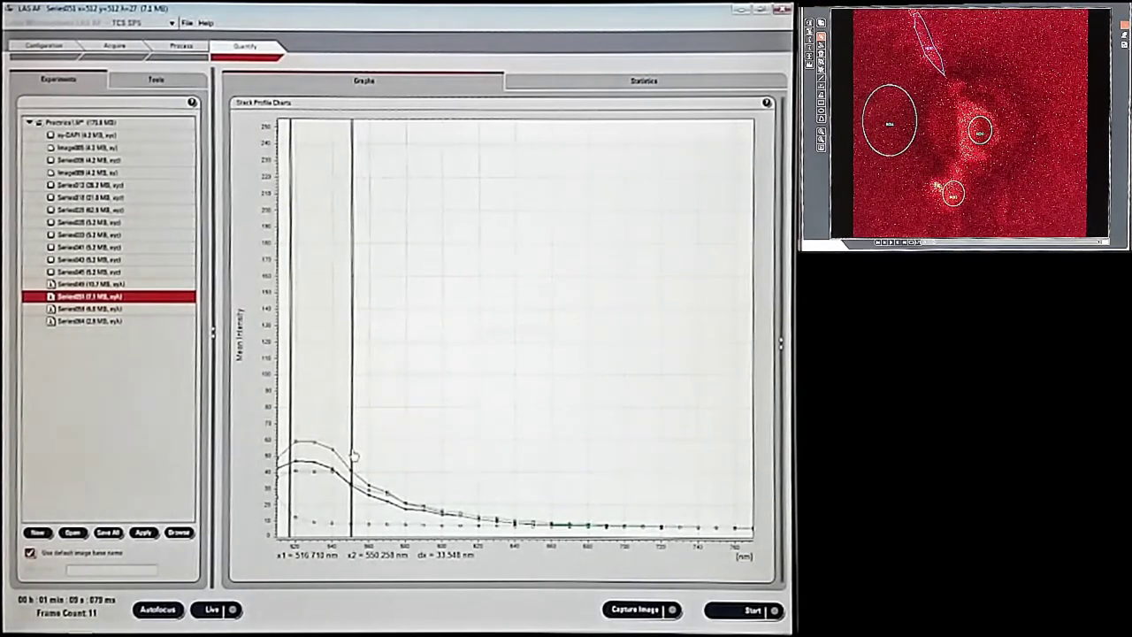
- Display the stack profile of Series059, draw another small ellipse beside the nucleus region and place the viewer position near 600 nm
{"action": "left_click", "coordinate": [123, 309]}
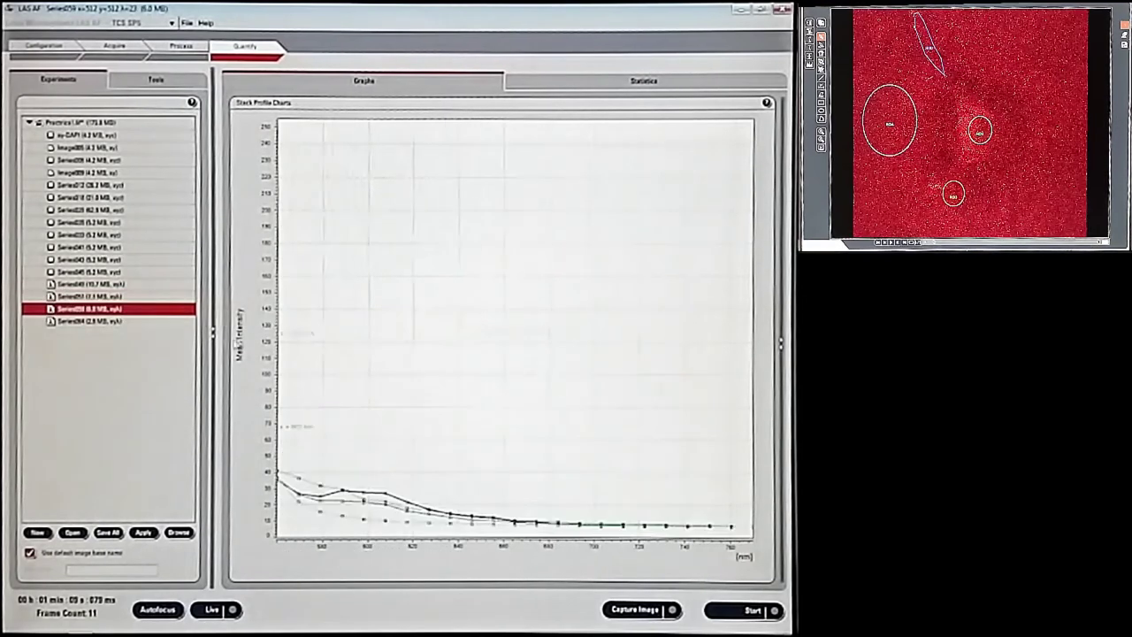
{"action": "left_click_drag", "start_coordinate": [358, 517], "coordinate": [700, 310]}
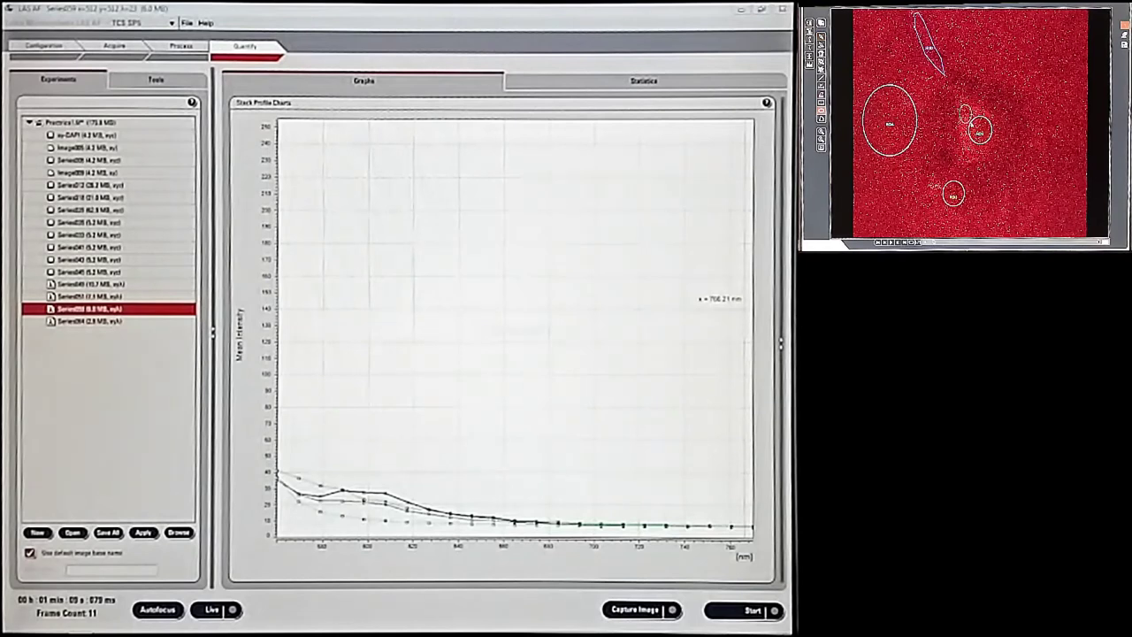
{"action": "left_click_drag", "start_coordinate": [701, 305], "coordinate": [363, 484]}
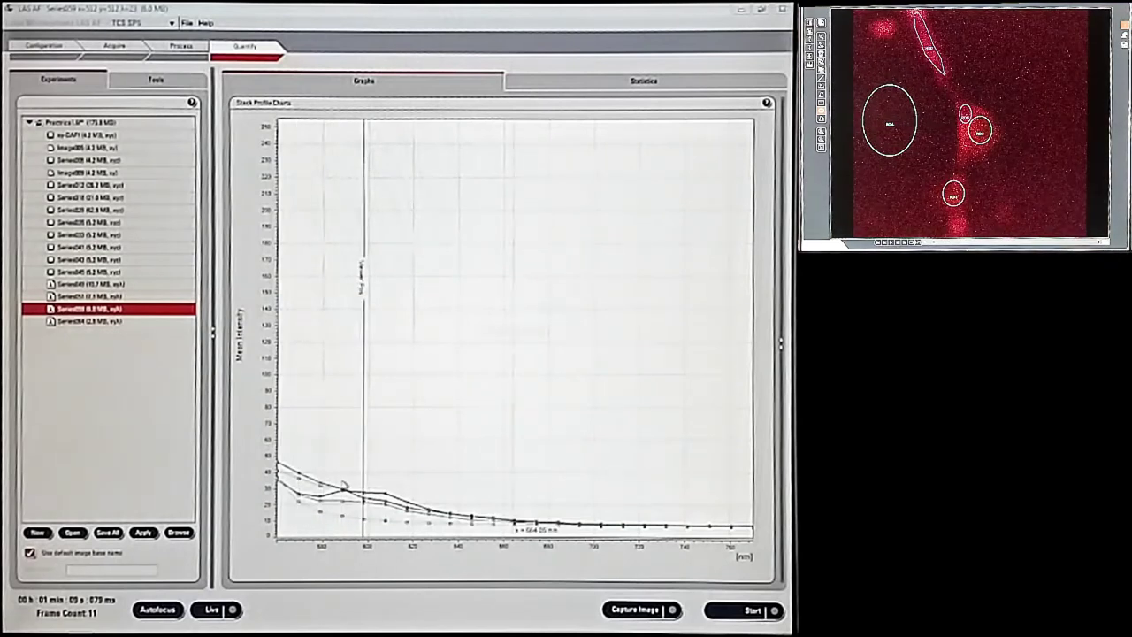
- Bracket the range from about 585 to 612 nm on the Series059 chart and display the stack profile of Series064
{"action": "left_click_drag", "start_coordinate": [333, 488], "coordinate": [397, 488]}
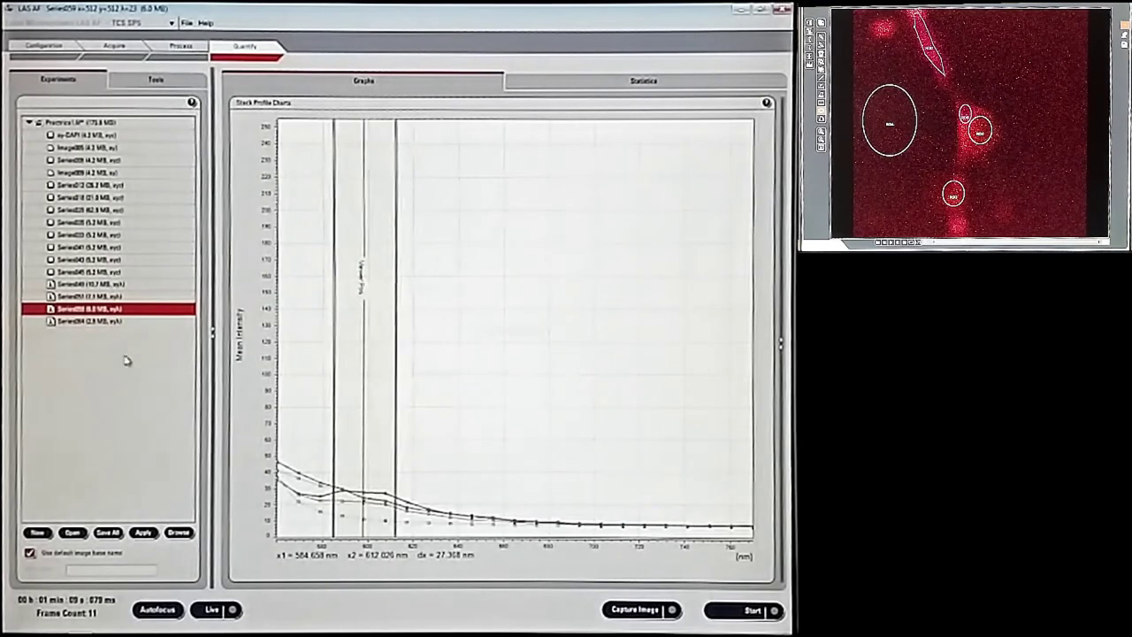
{"action": "left_click", "coordinate": [106, 322]}
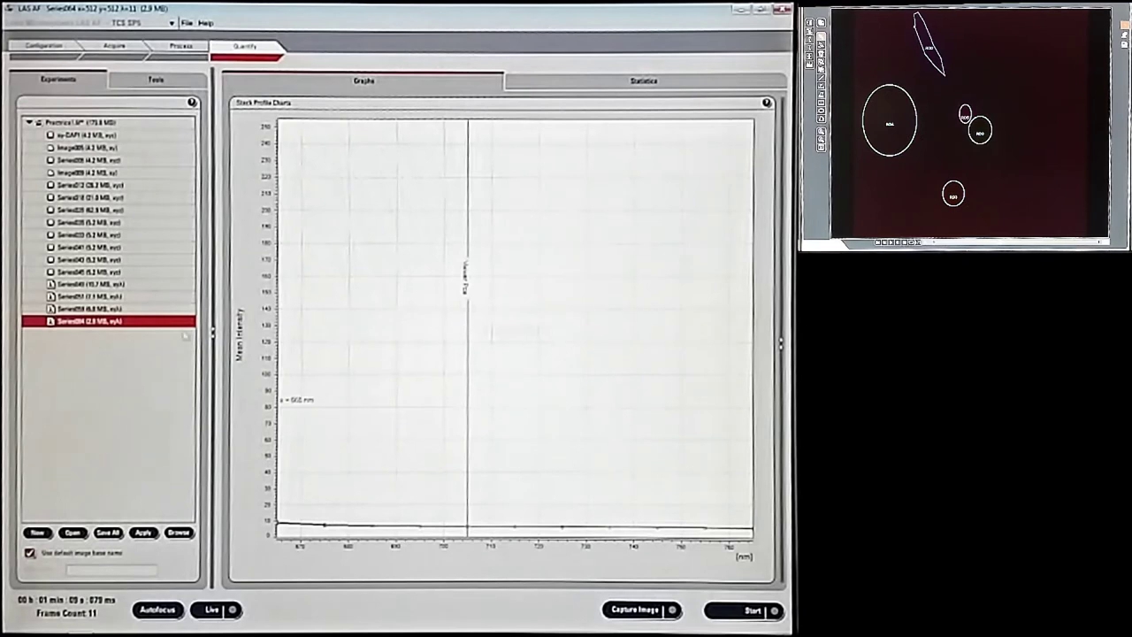
- Return to the acquisition settings, reset the zoom factor to 1 and switch the acquisition mode to xyz
{"action": "left_click", "coordinate": [114, 55]}
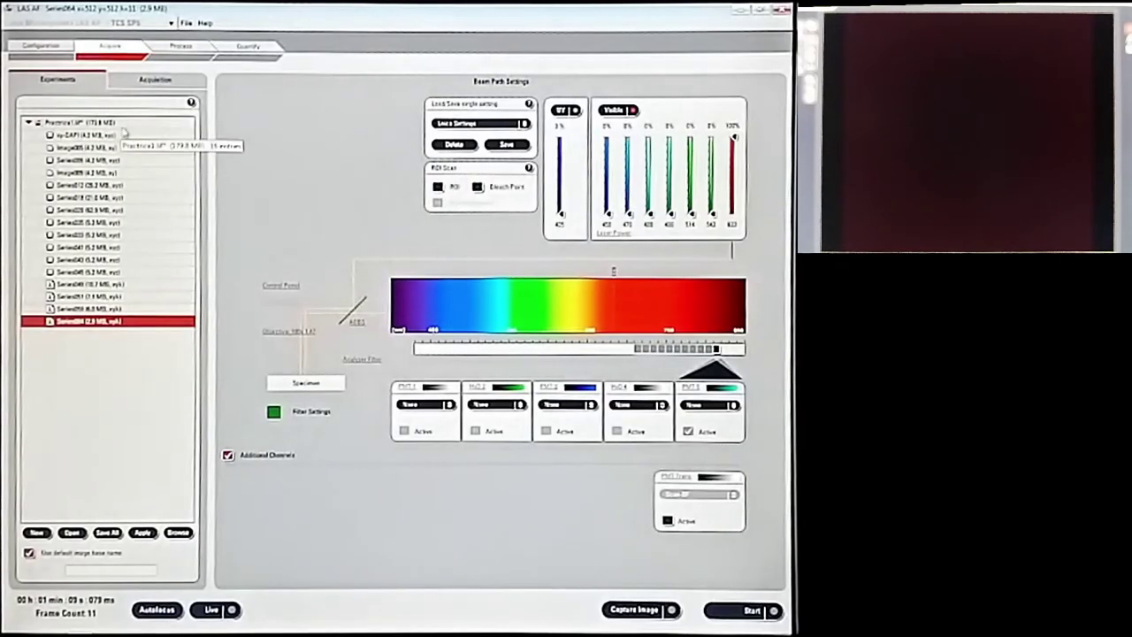
{"action": "left_click", "coordinate": [146, 79]}
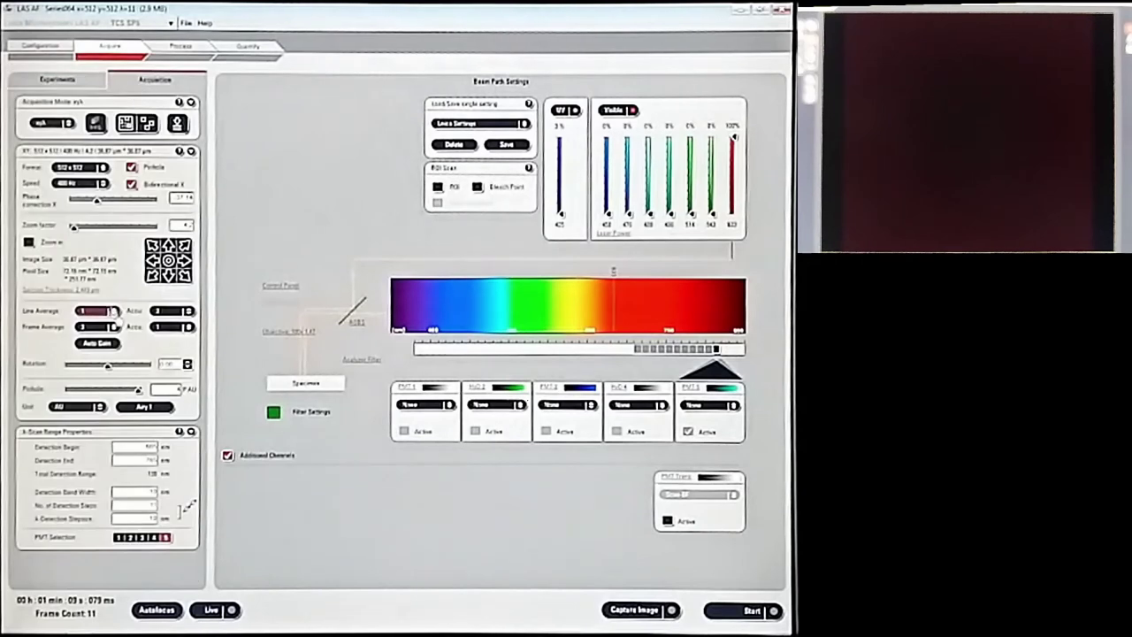
{"action": "left_click_drag", "start_coordinate": [78, 229], "coordinate": [68, 228]}
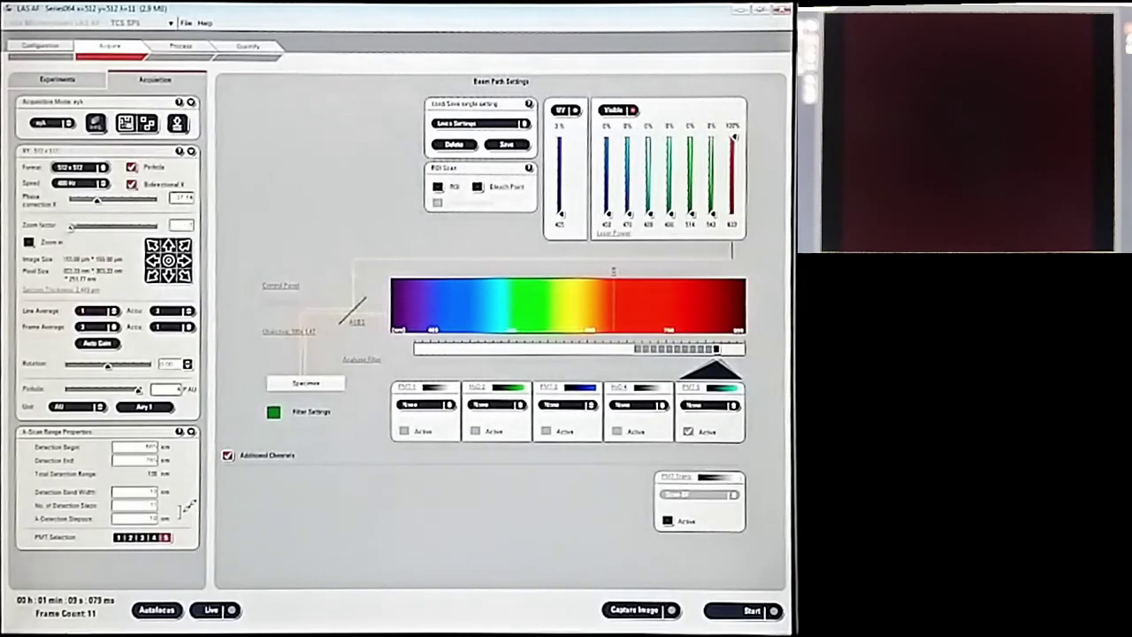
{"action": "left_click", "coordinate": [212, 610]}
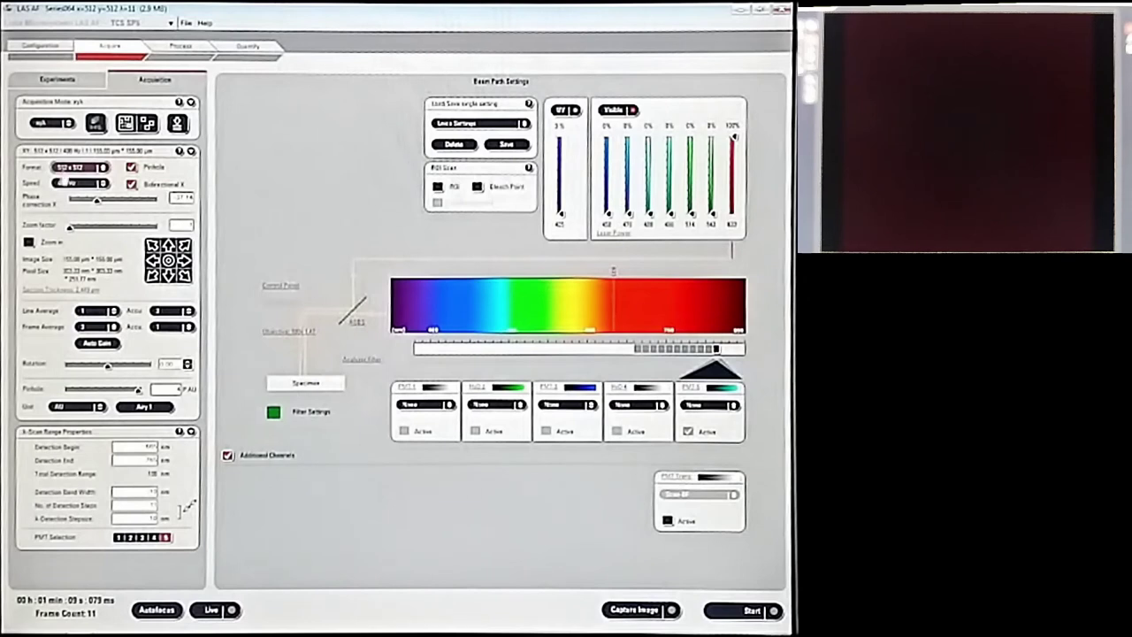
{"action": "left_click", "coordinate": [55, 123]}
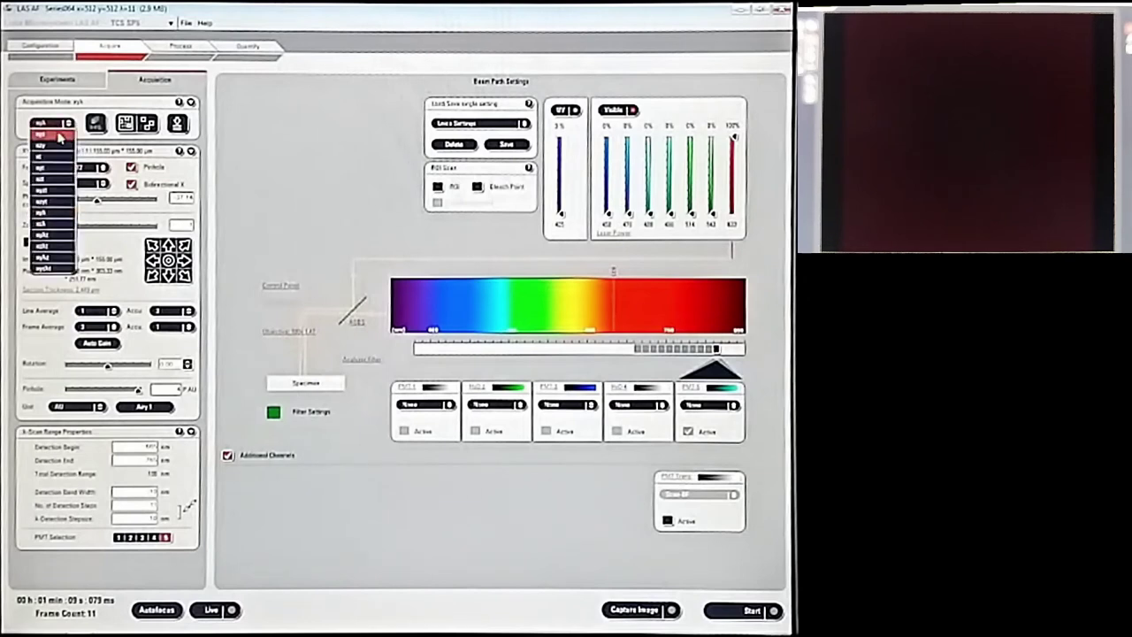
{"action": "left_click", "coordinate": [58, 135]}
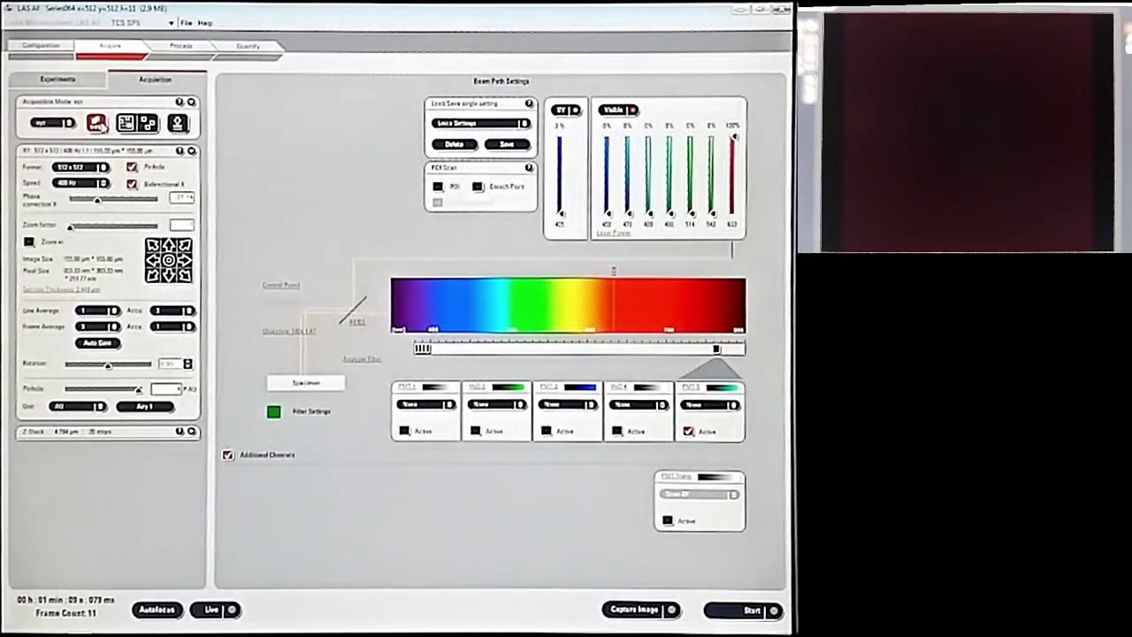
- Enable sequential scanning and load the saved practice_dapi-488-DIC sequence settings
{"action": "left_click", "coordinate": [99, 125]}
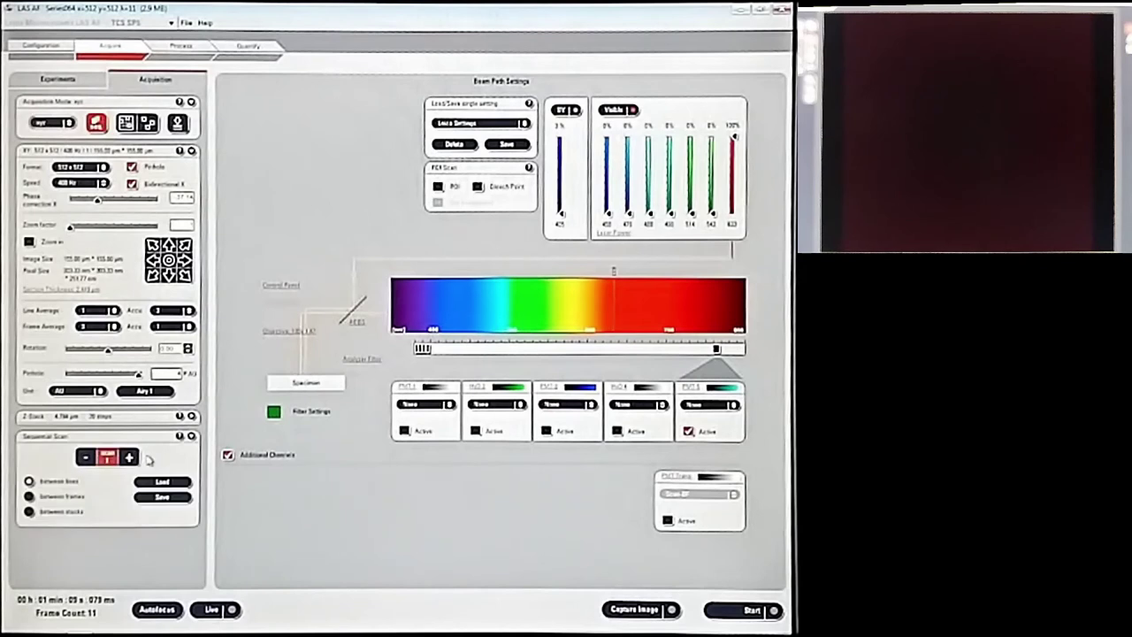
{"action": "left_click", "coordinate": [174, 483]}
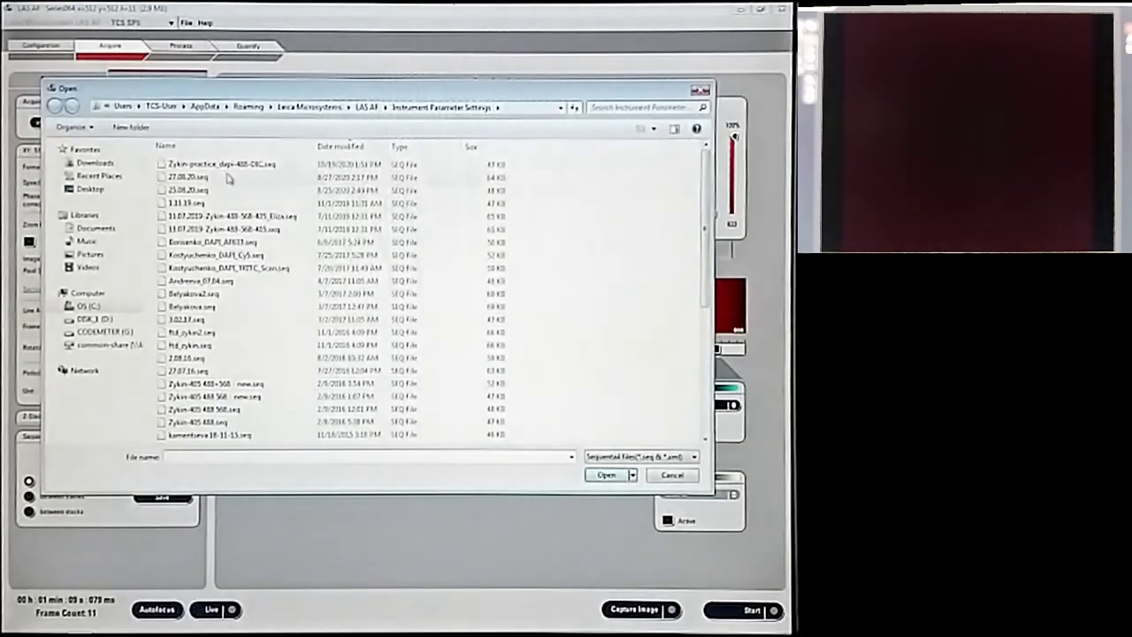
{"action": "left_click", "coordinate": [222, 166]}
{"action": "left_click", "coordinate": [606, 475]}
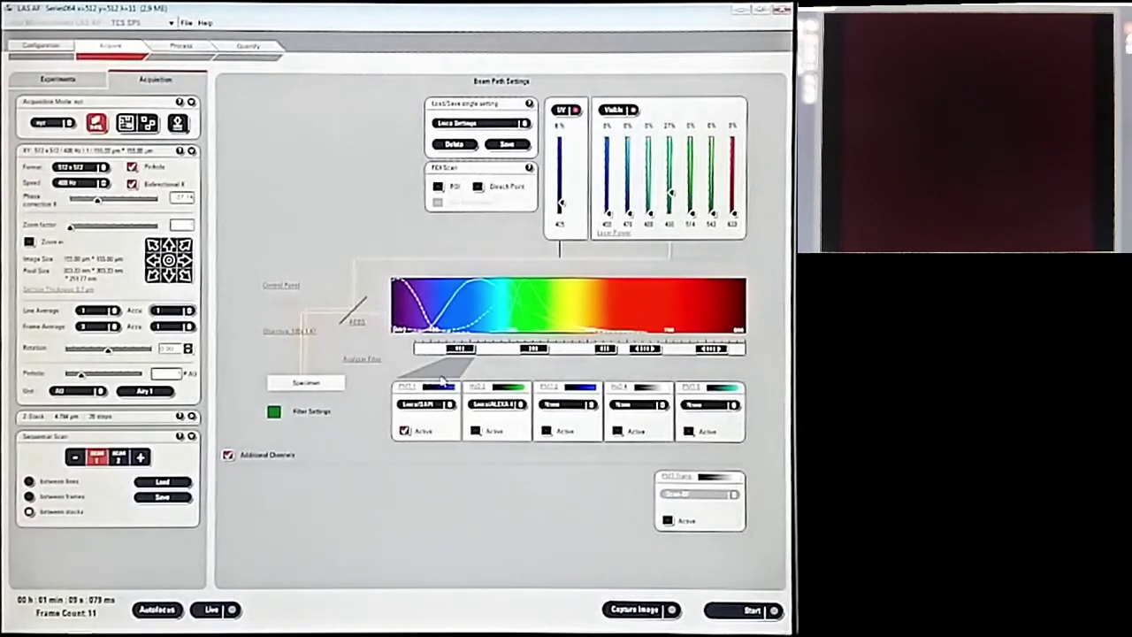
- Set the spectral detection range of PMT 1 to 450–500 nm
{"action": "double_click", "coordinate": [459, 348]}
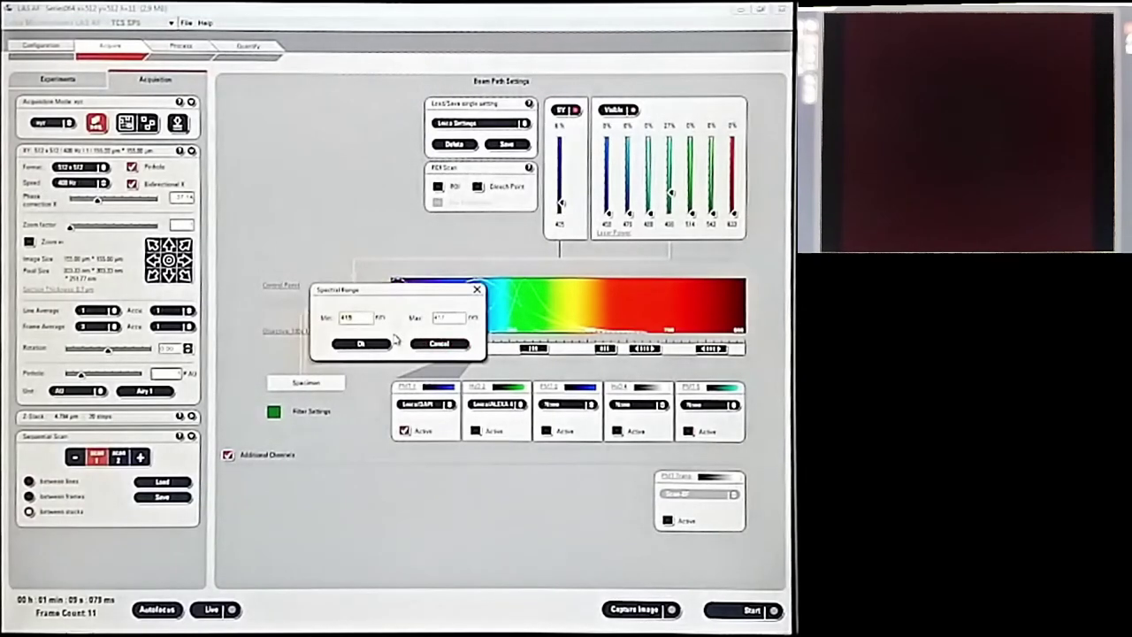
{"action": "left_click", "coordinate": [353, 317]}
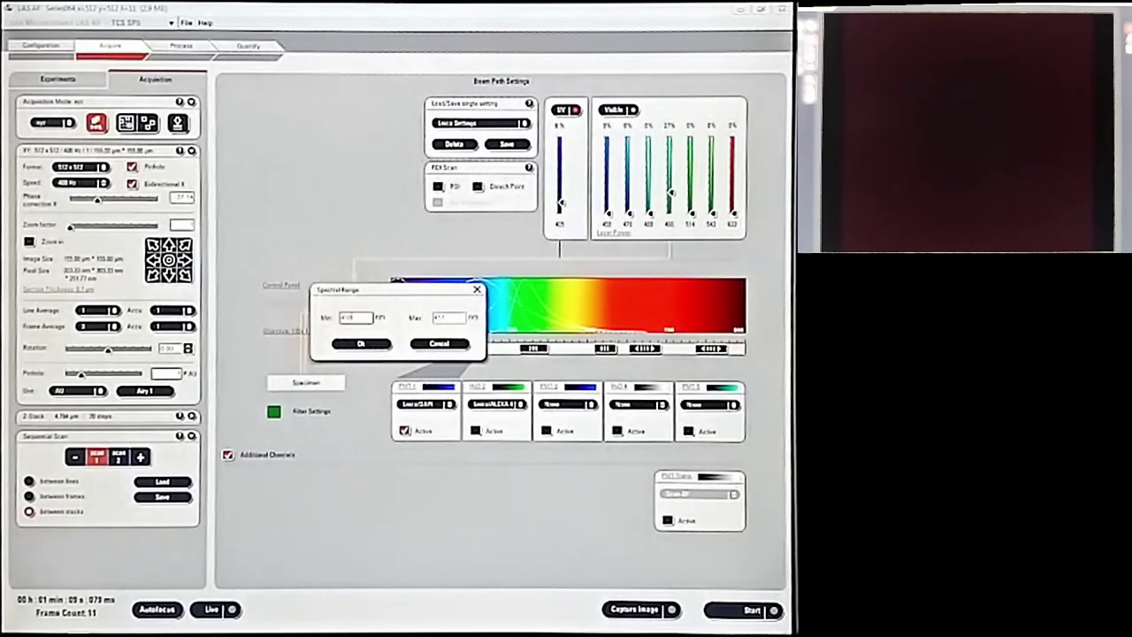
{"action": "key", "text": "Tab"}
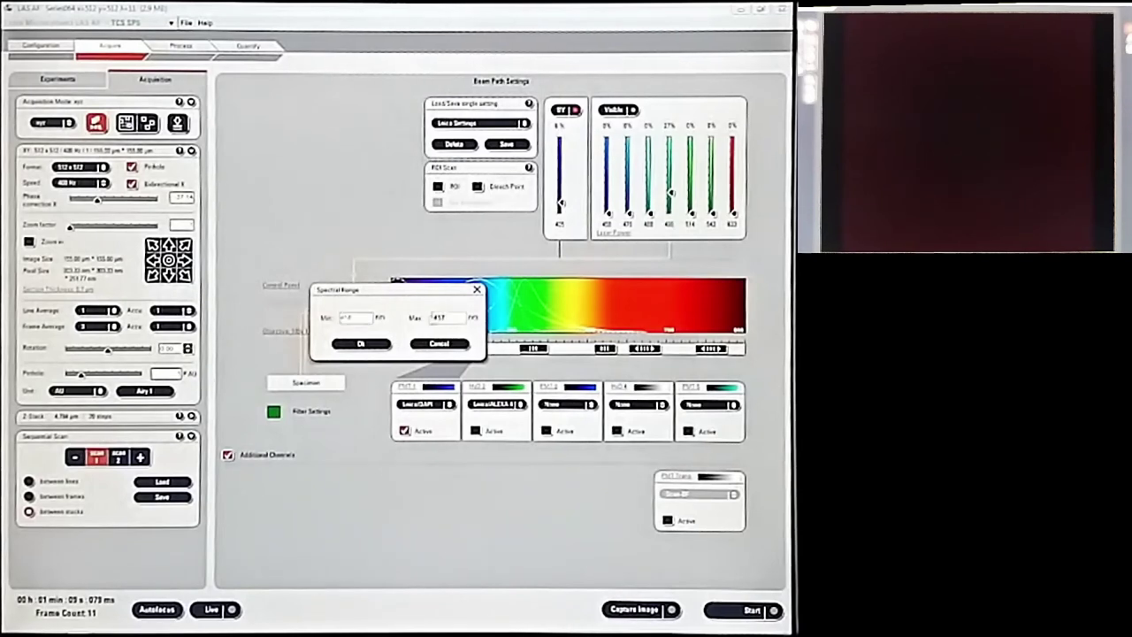
{"action": "type", "text": "5"}
{"action": "left_click", "coordinate": [380, 347]}
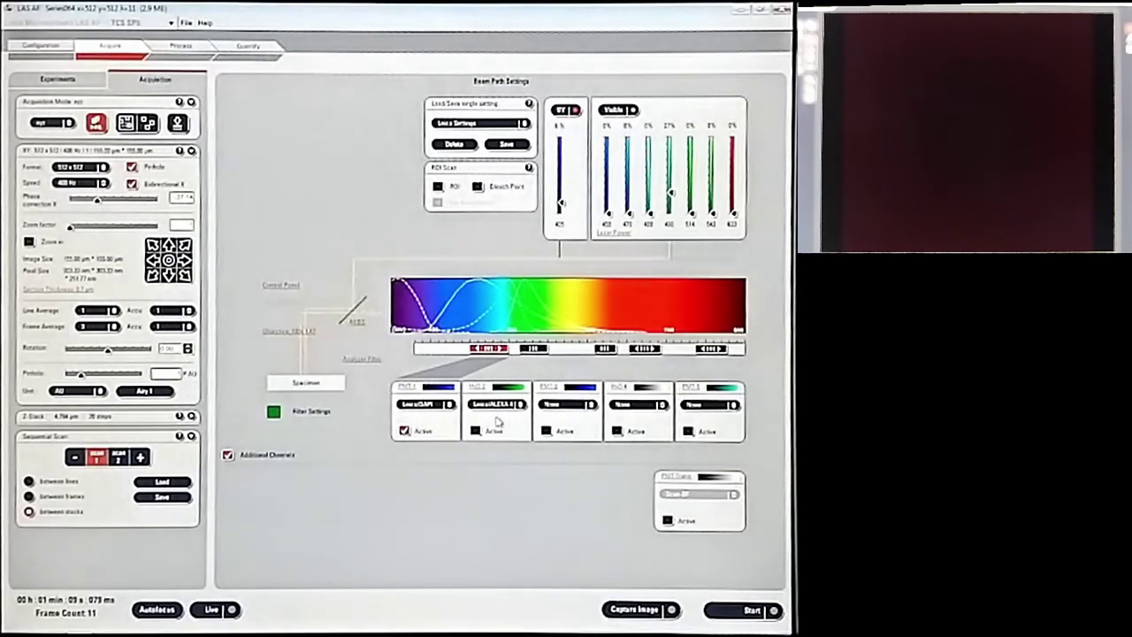
- Activate PMT 2 in Standard mode and enter its minimum and maximum wavelengths in the spectral range settings
{"action": "left_click", "coordinate": [476, 430]}
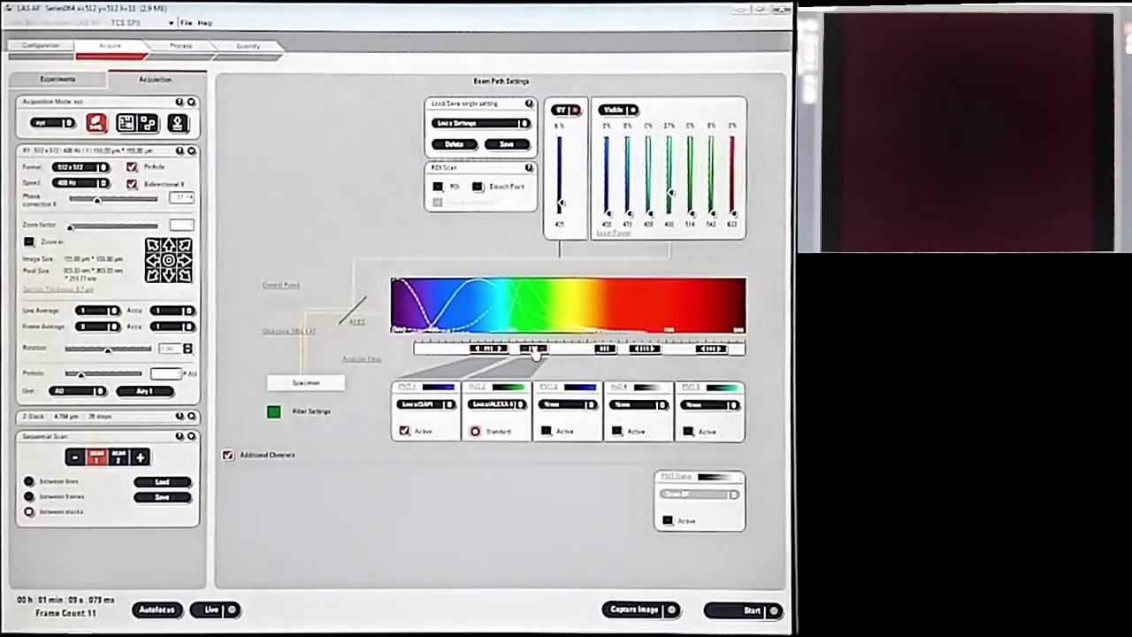
{"action": "double_click", "coordinate": [537, 350]}
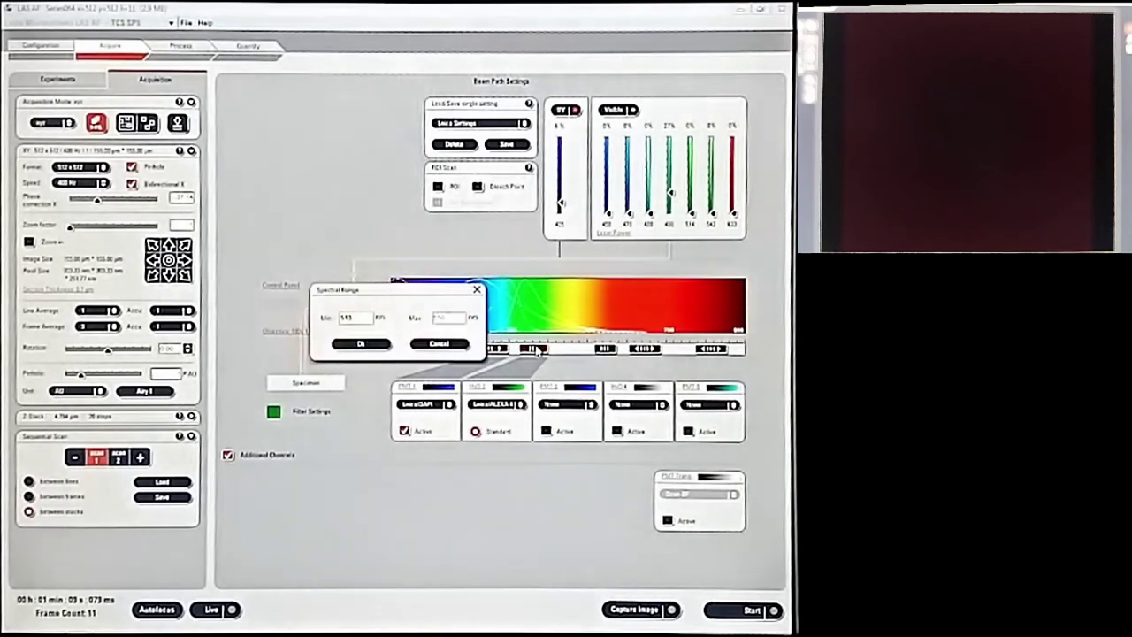
{"action": "double_click", "coordinate": [343, 317]}
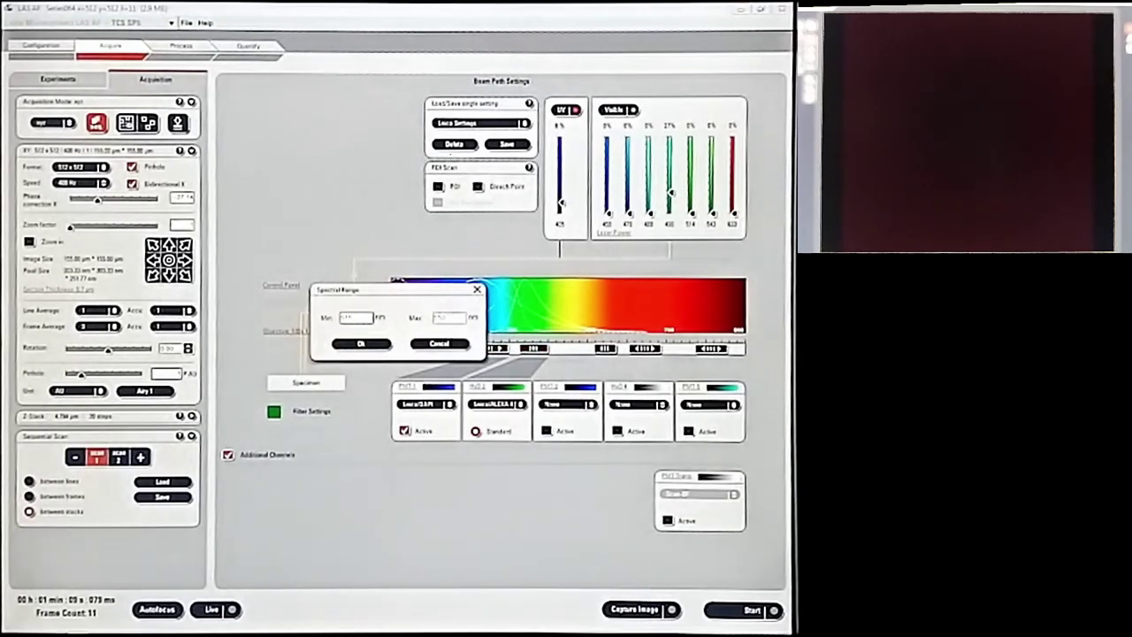
{"action": "double_click", "coordinate": [444, 316]}
{"action": "left_click", "coordinate": [385, 343]}
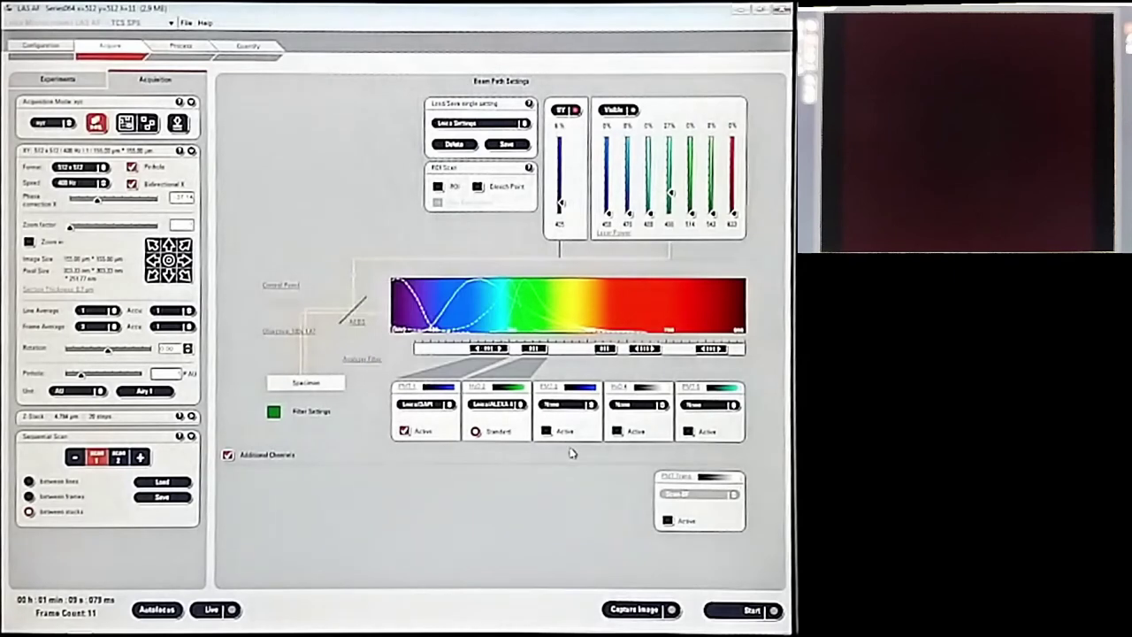
- Activate PMT 4 in Standard mode and narrow the PMT 3 detection band beside PMT 2 to make room for it
{"action": "left_click", "coordinate": [619, 431]}
{"action": "left_click", "coordinate": [632, 452]}
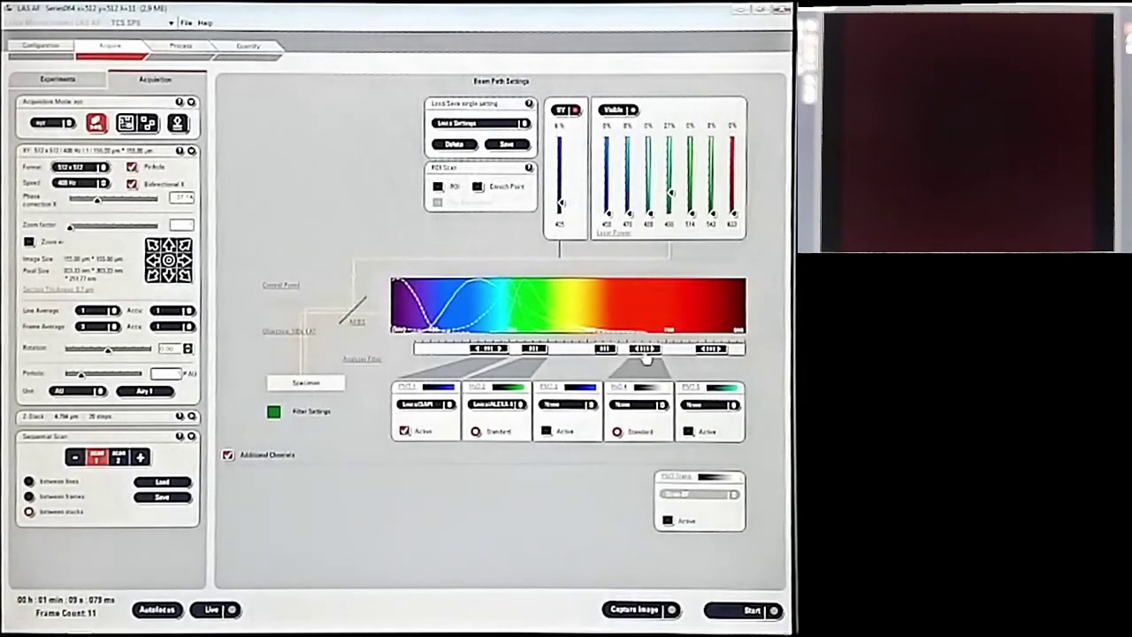
{"action": "left_click_drag", "start_coordinate": [585, 352], "coordinate": [558, 352]}
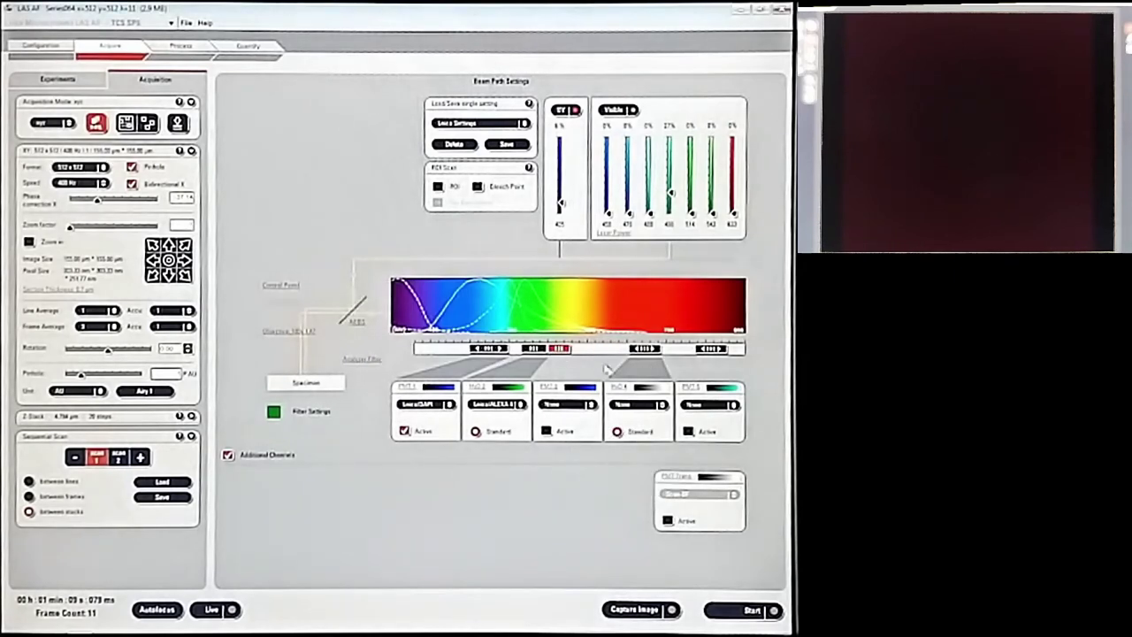
{"action": "left_click", "coordinate": [631, 362]}
{"action": "double_click", "coordinate": [559, 348]}
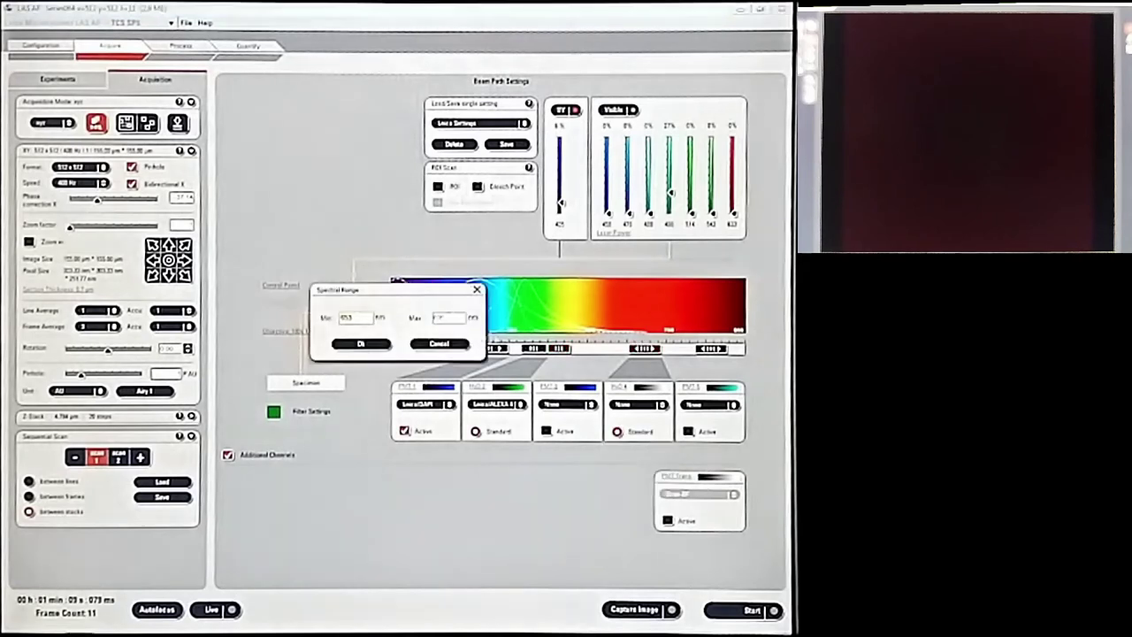
{"action": "key", "text": "Tab"}
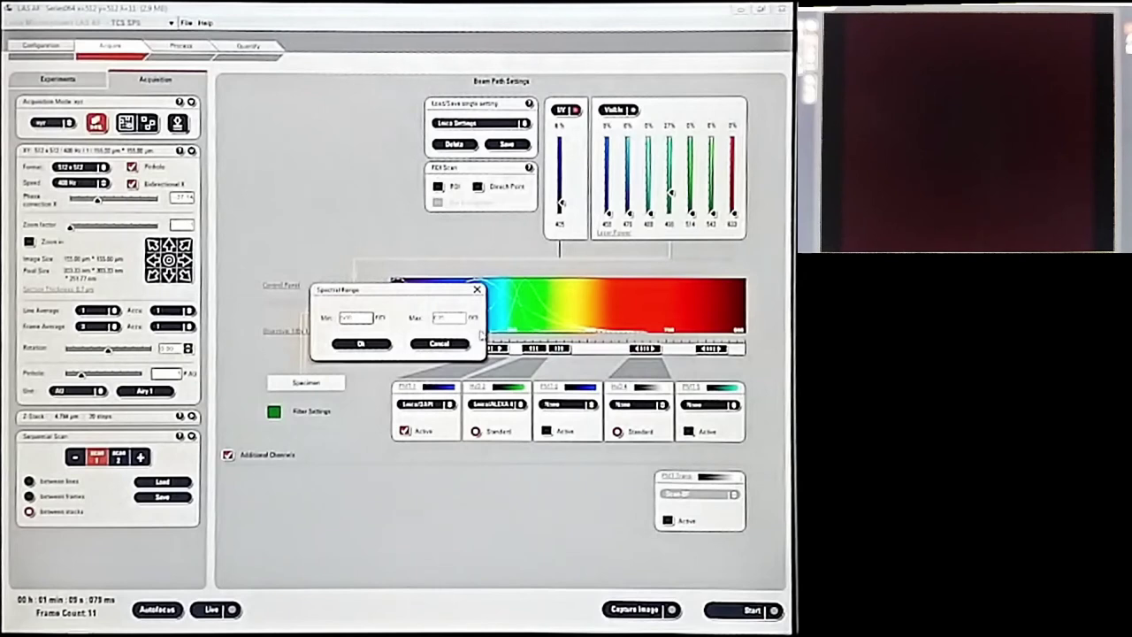
{"action": "key", "text": "Tab"}
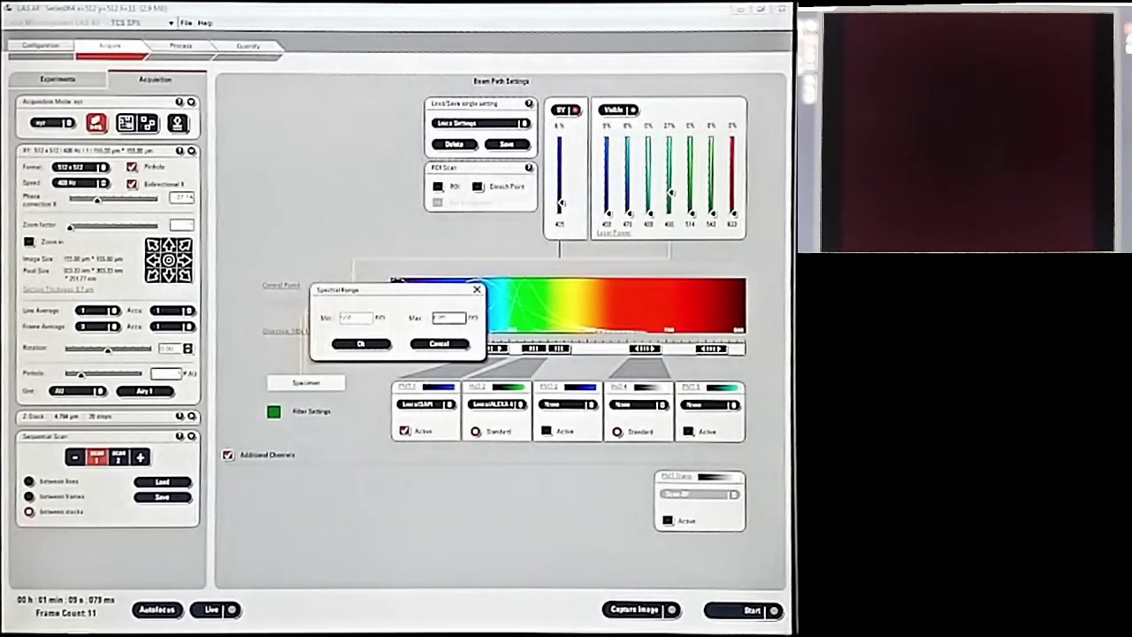
{"action": "type", "text": "1"}
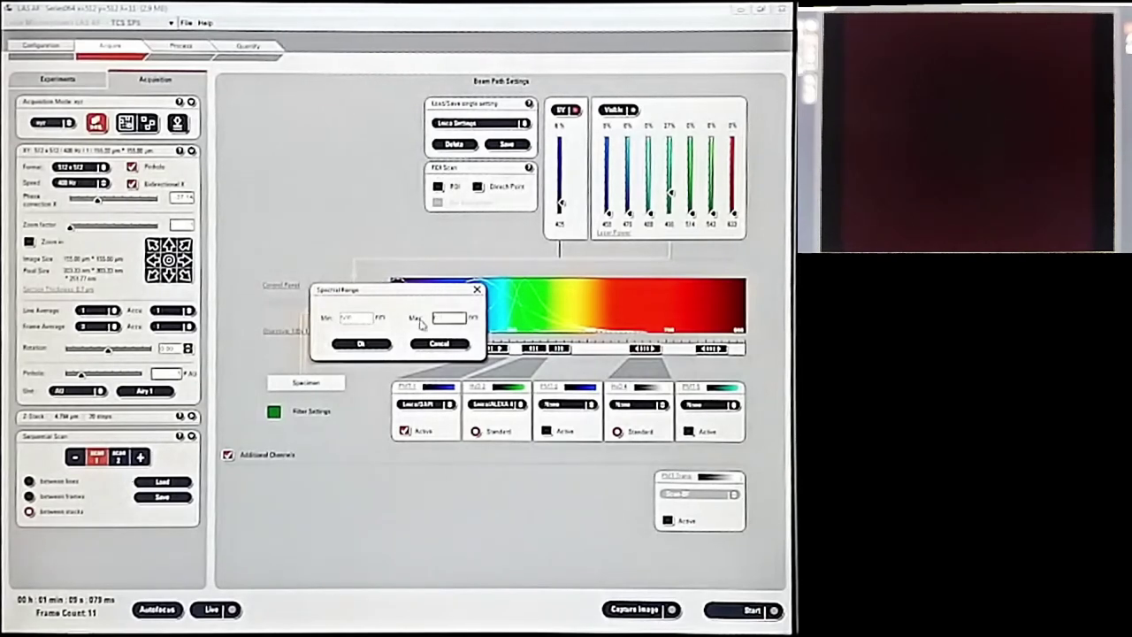
{"action": "left_click", "coordinate": [375, 347]}
- Set the PMT 4 detection range to start at 580 nm and raise the 543 laser to 28%
{"action": "left_click", "coordinate": [559, 348]}
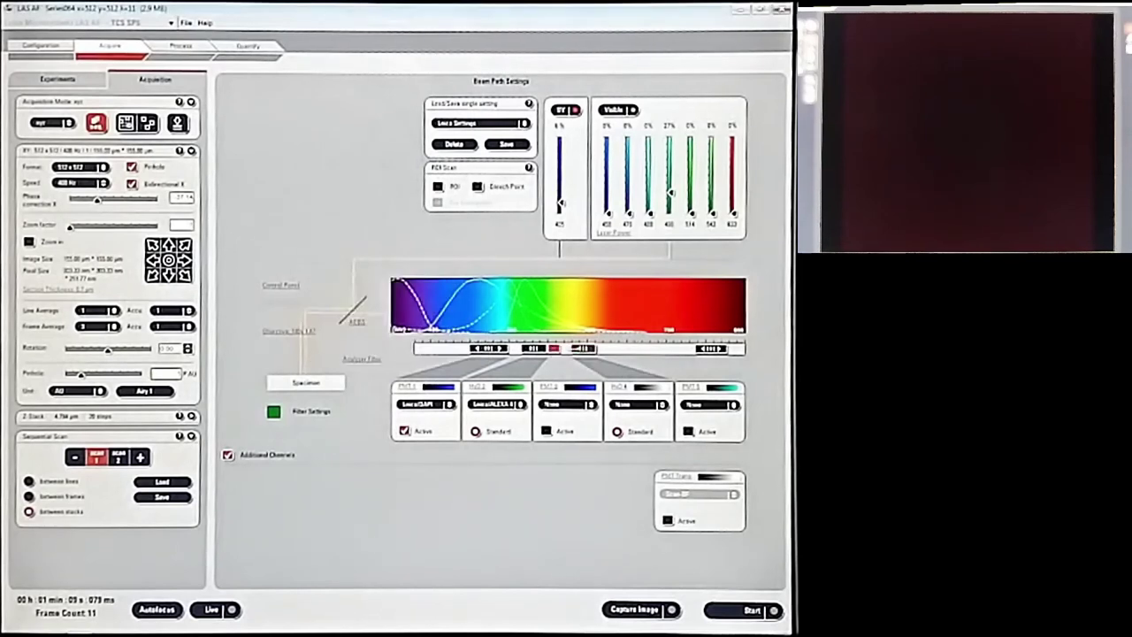
{"action": "double_click", "coordinate": [583, 348]}
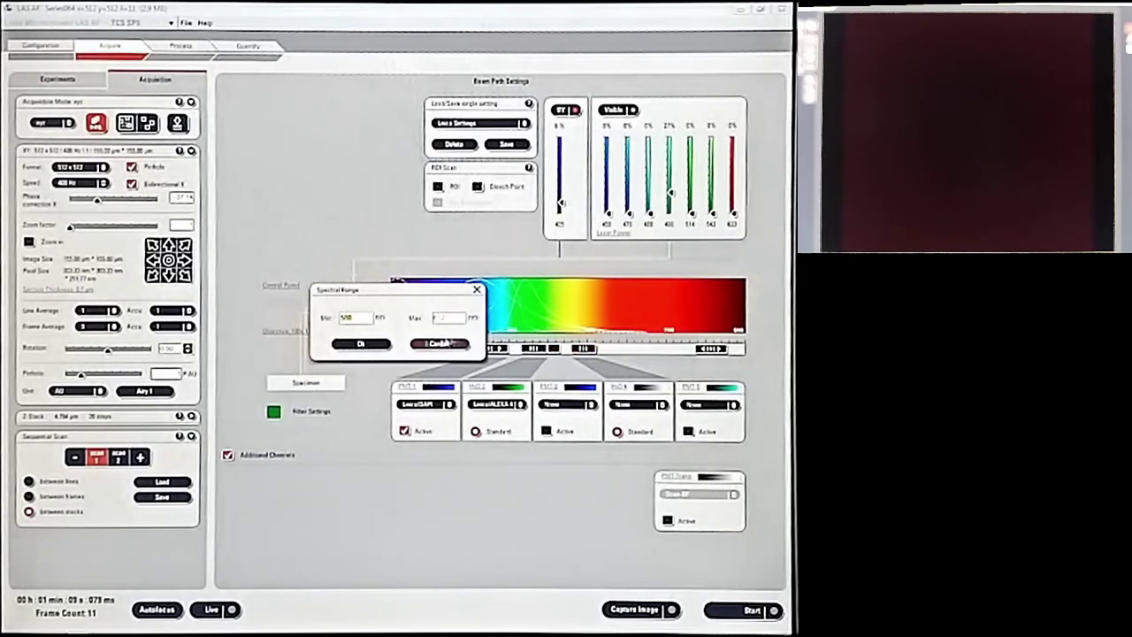
{"action": "left_click", "coordinate": [368, 344]}
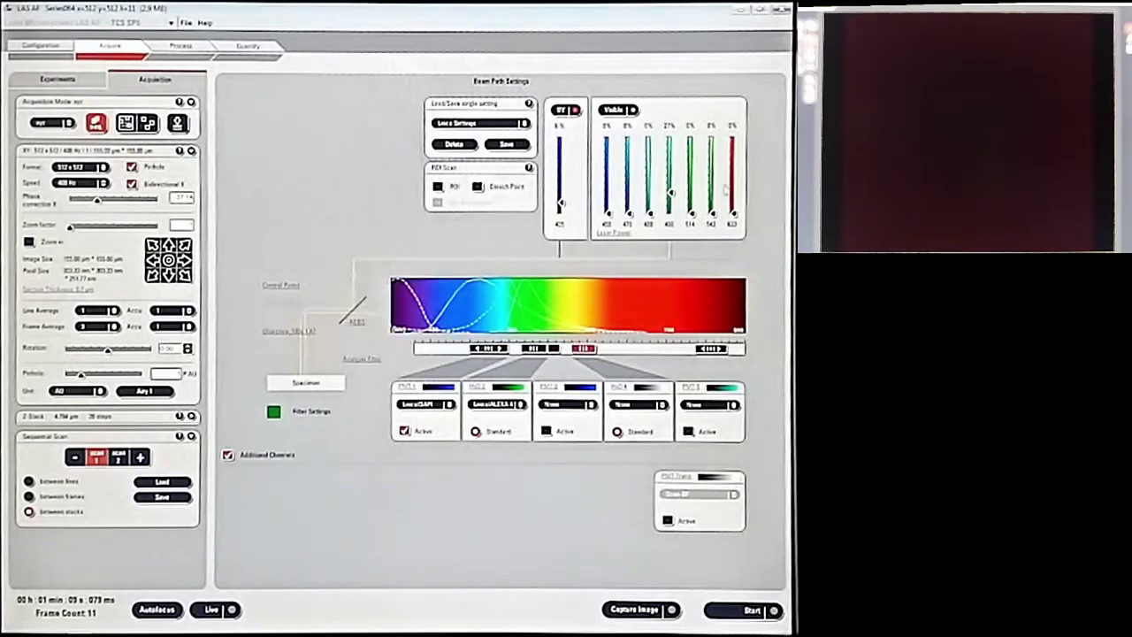
{"action": "left_click", "coordinate": [711, 210]}
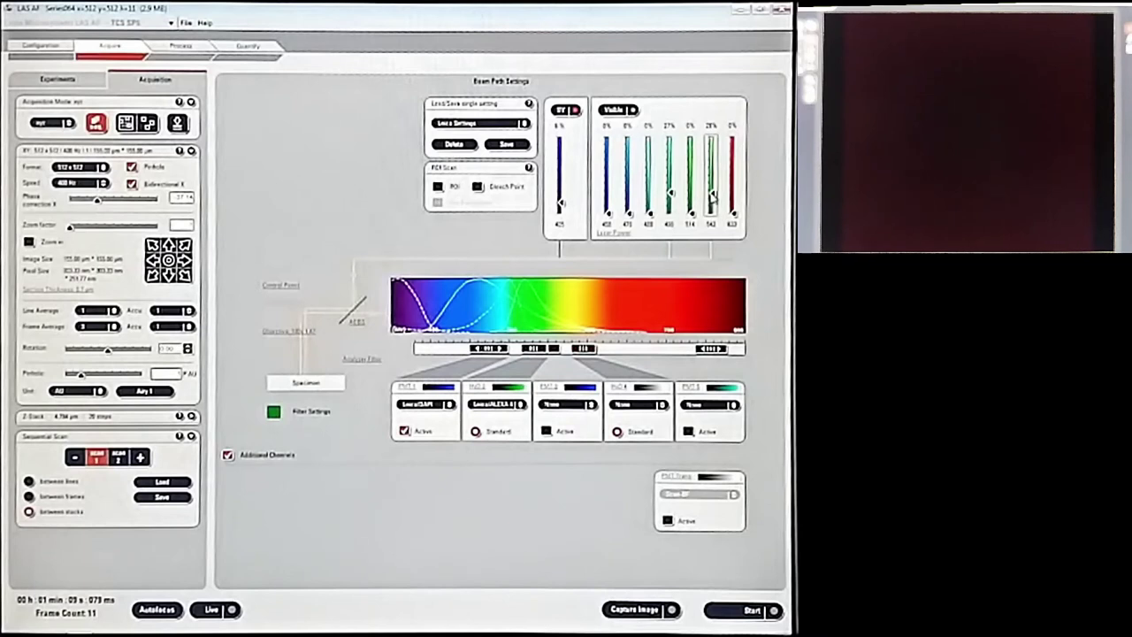
- Deactivate PMT 2 and PMT 4 for the first scan and remove the second scan from the sequence
{"action": "left_click", "coordinate": [617, 430]}
{"action": "left_click", "coordinate": [456, 509]}
{"action": "left_click", "coordinate": [476, 432]}
{"action": "left_click", "coordinate": [686, 553]}
{"action": "left_click", "coordinate": [476, 431]}
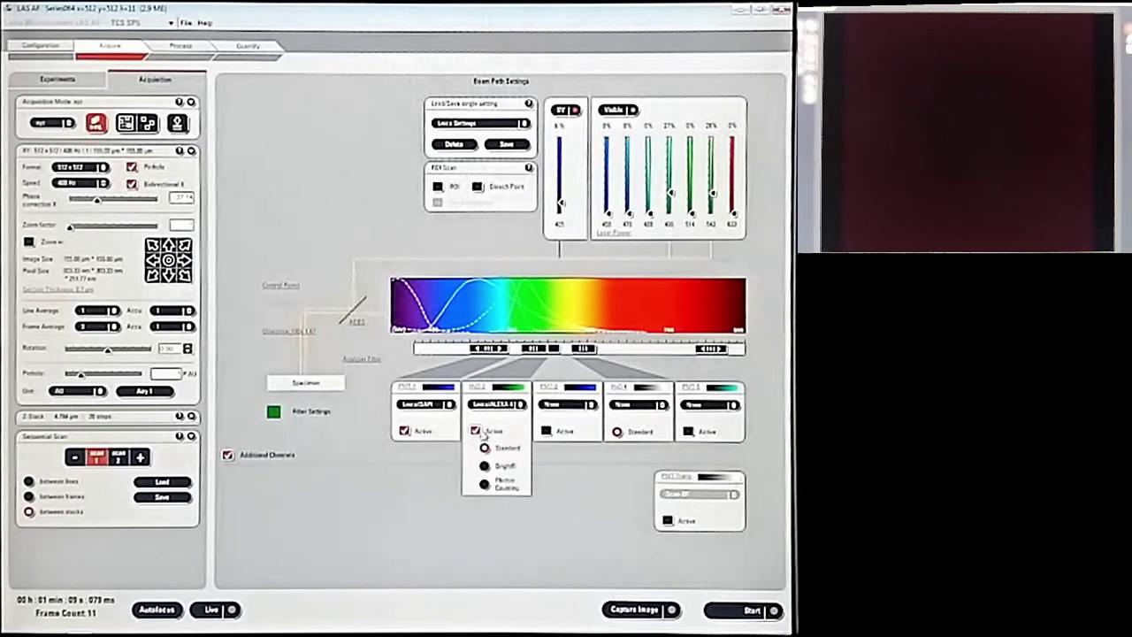
{"action": "left_click", "coordinate": [482, 448]}
{"action": "left_click", "coordinate": [617, 432]}
{"action": "left_click", "coordinate": [624, 447]}
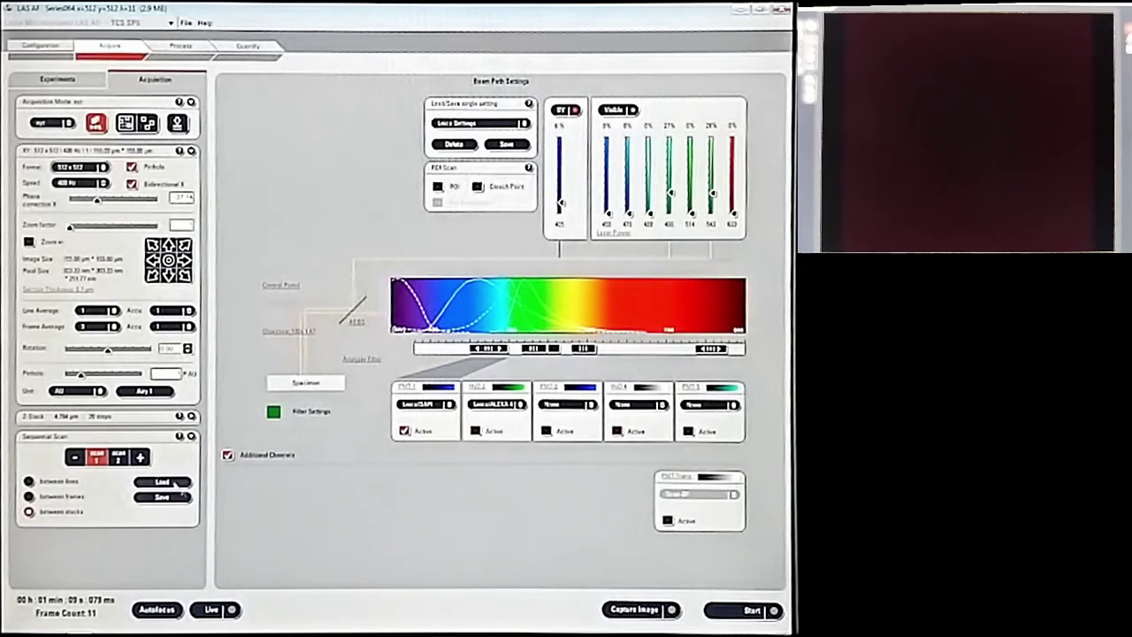
{"action": "left_click", "coordinate": [119, 457]}
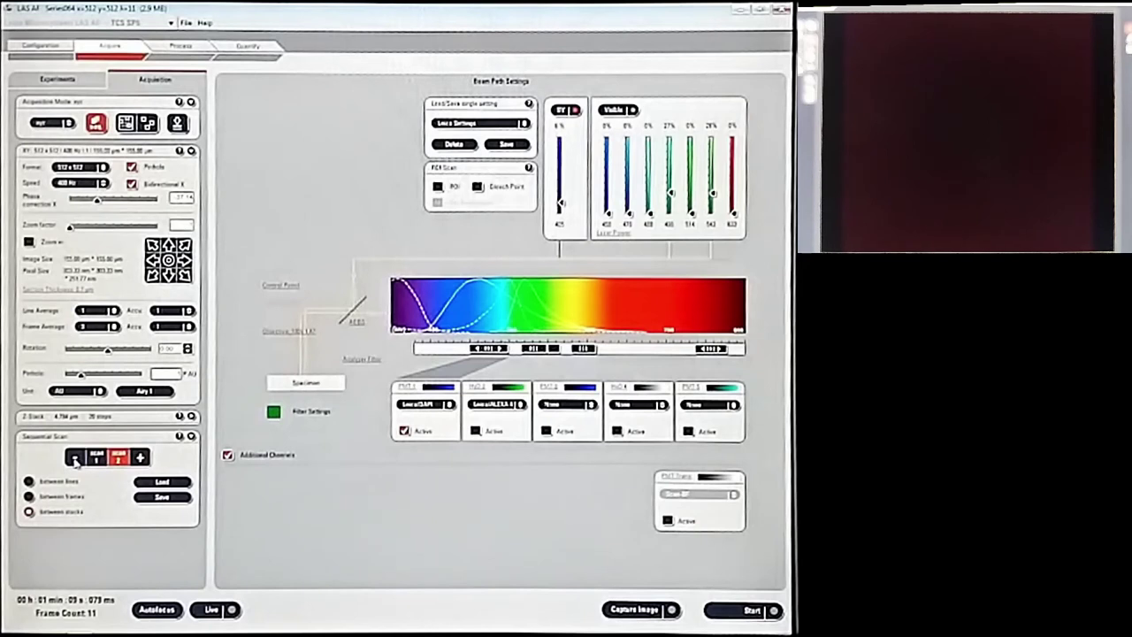
{"action": "left_click", "coordinate": [76, 457]}
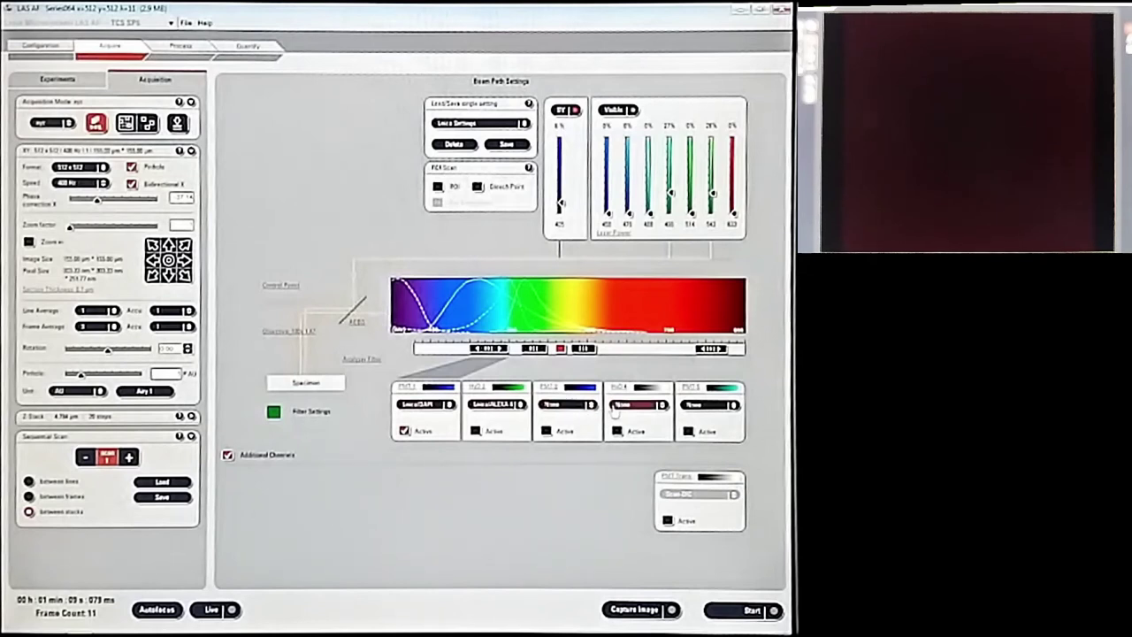
- Assign a Leica/ALEXA dye to PMT 4 and leave that detector inactive
{"action": "left_click", "coordinate": [616, 431]}
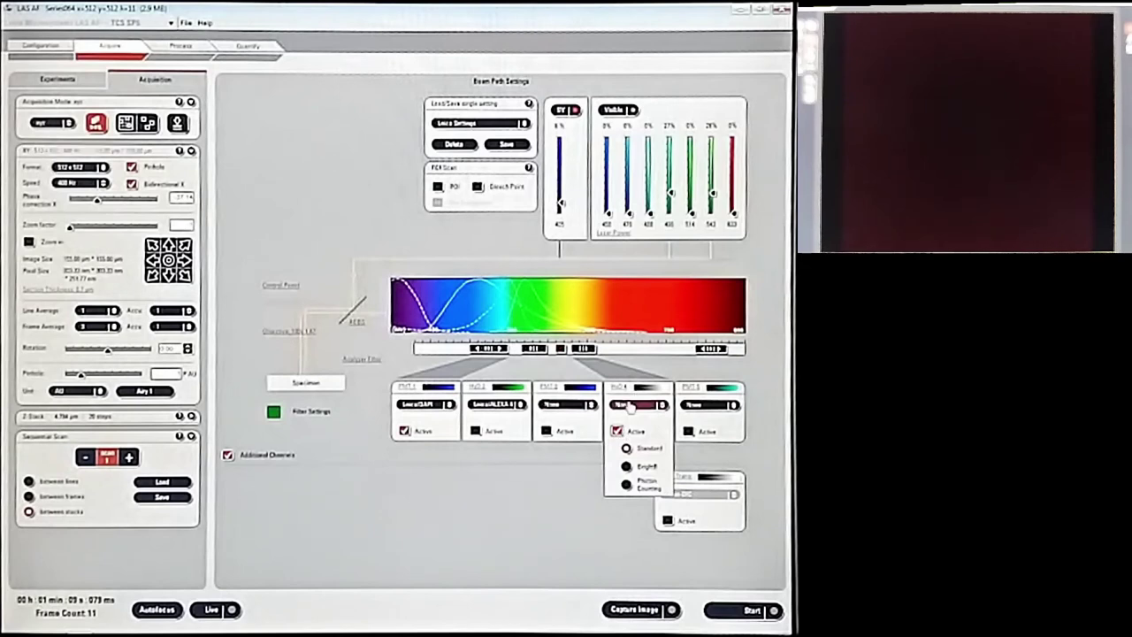
{"action": "left_click", "coordinate": [634, 404]}
{"action": "scroll", "coordinate": [643, 449], "scroll_direction": "down", "scroll_amount": 1}
{"action": "left_click", "coordinate": [644, 460]}
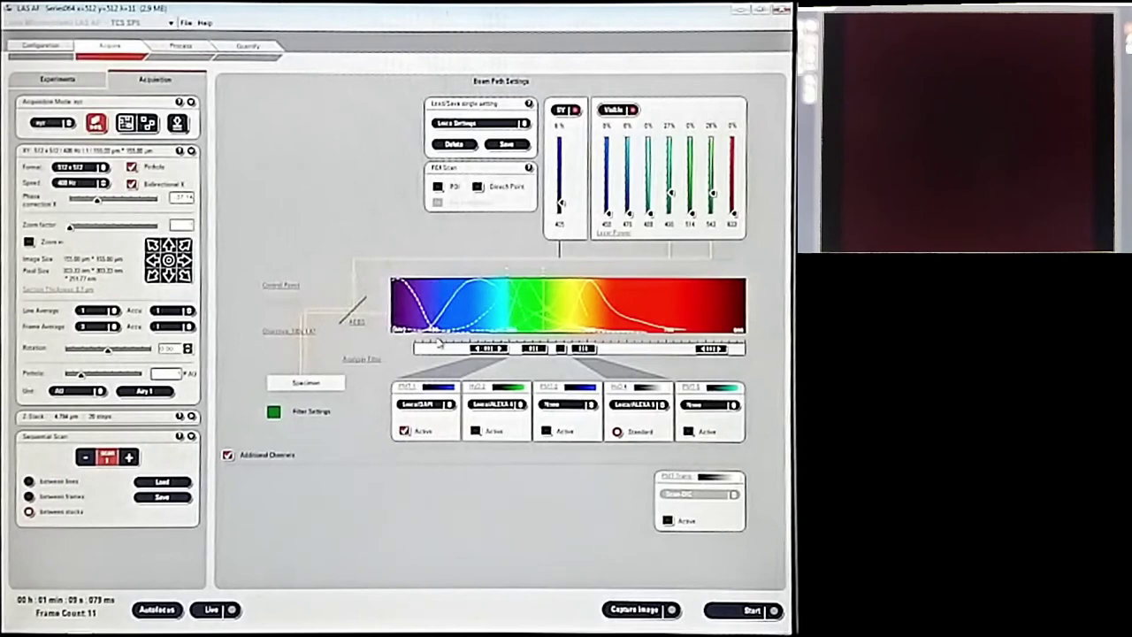
{"action": "left_click", "coordinate": [617, 432]}
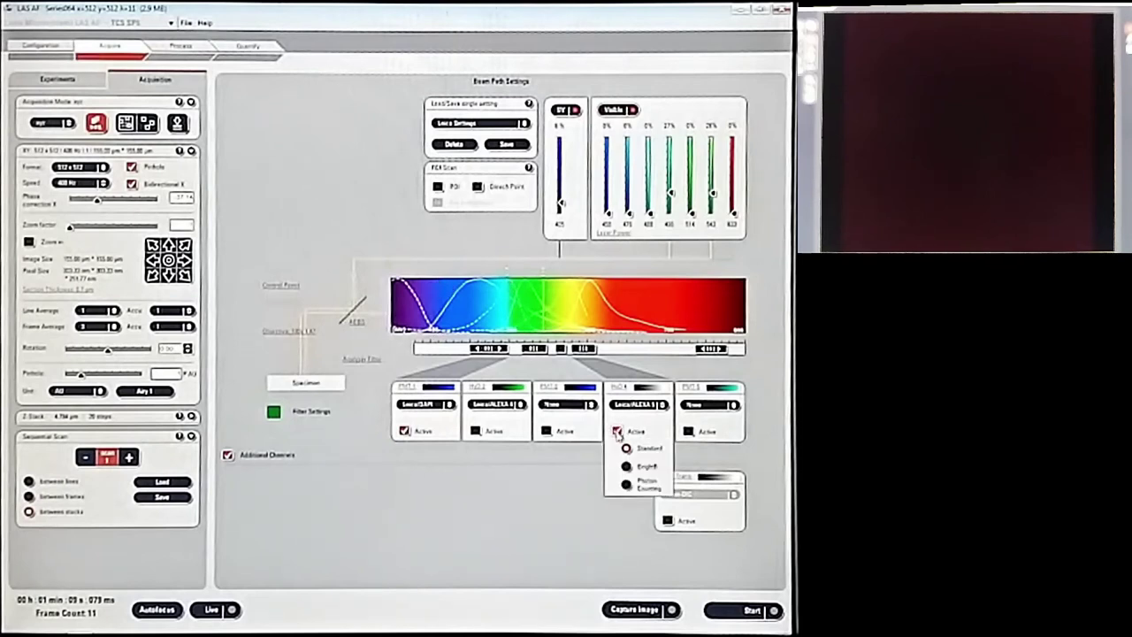
{"action": "left_click", "coordinate": [619, 436]}
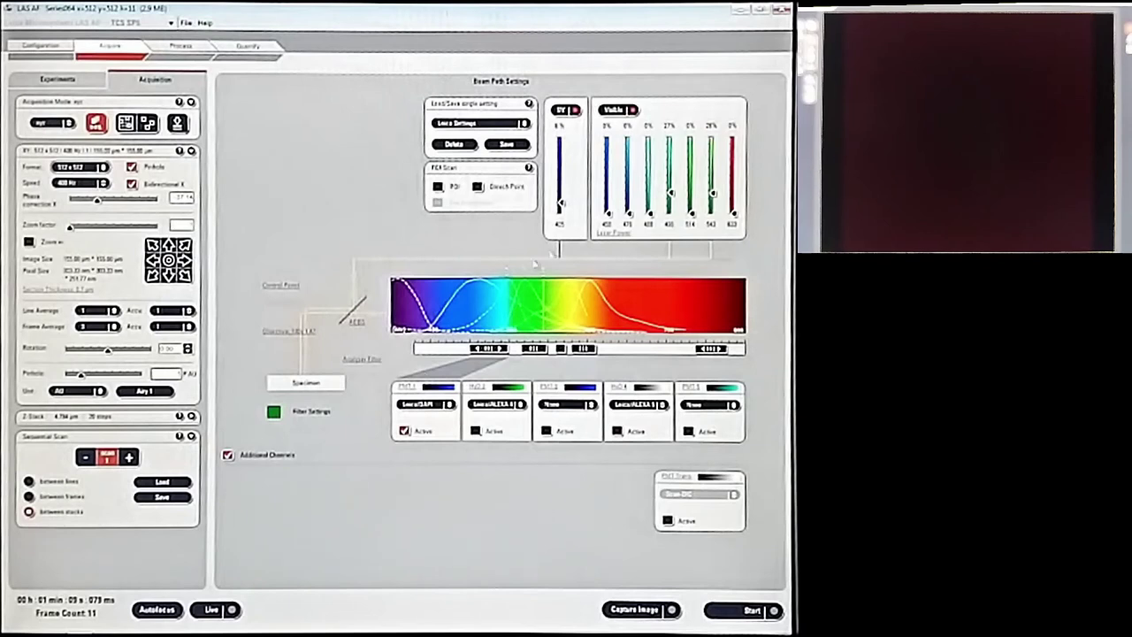
- Run a brief live preview of the PMT 1 channel and limit its spectral range maximum to 480 nm
{"action": "left_click", "coordinate": [210, 609]}
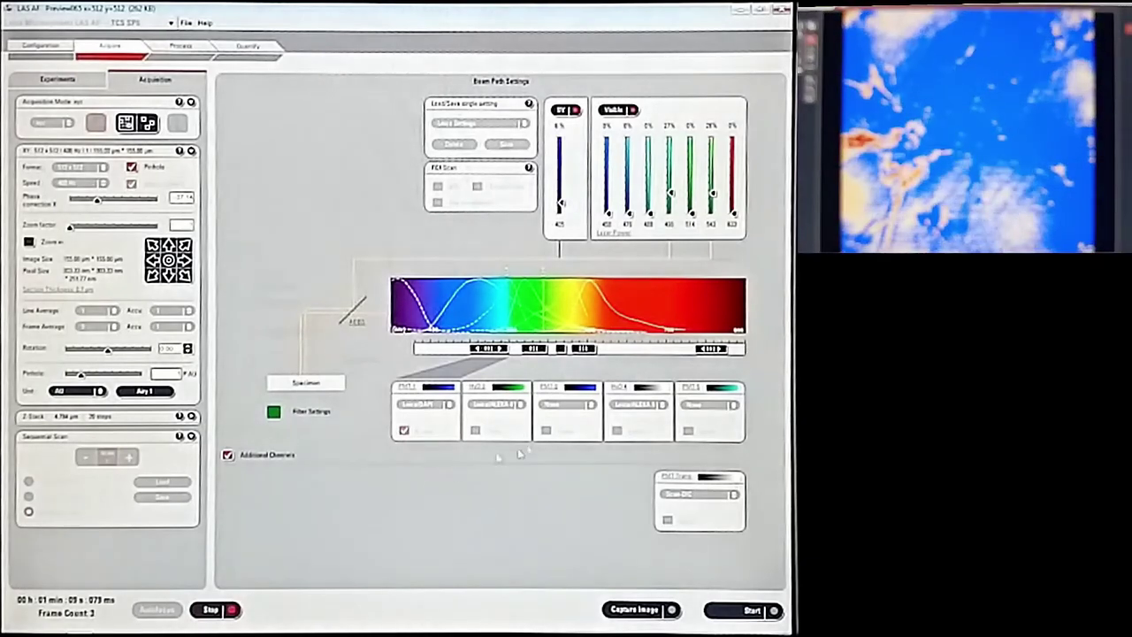
{"action": "left_click", "coordinate": [212, 610]}
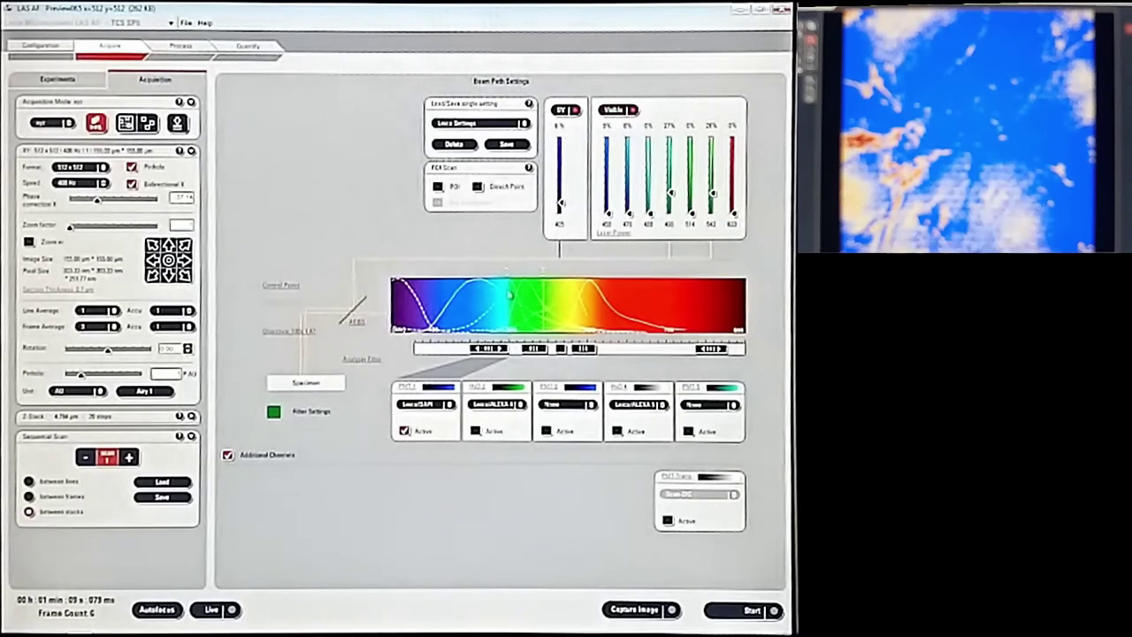
{"action": "double_click", "coordinate": [498, 349]}
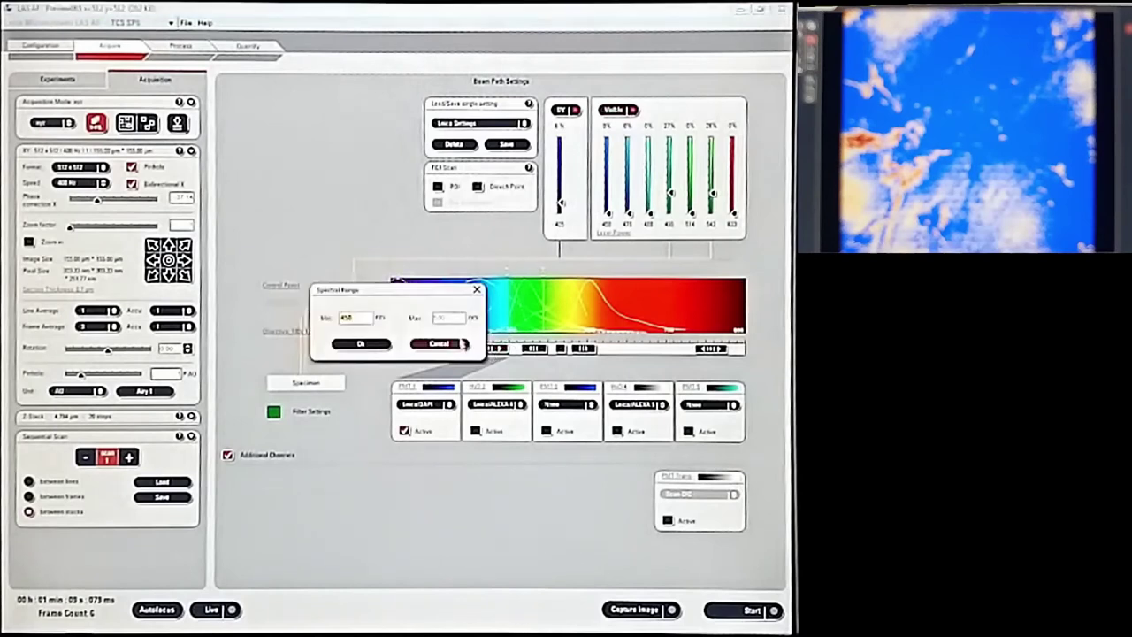
{"action": "key", "text": "Tab"}
{"action": "type", "text": "500"}
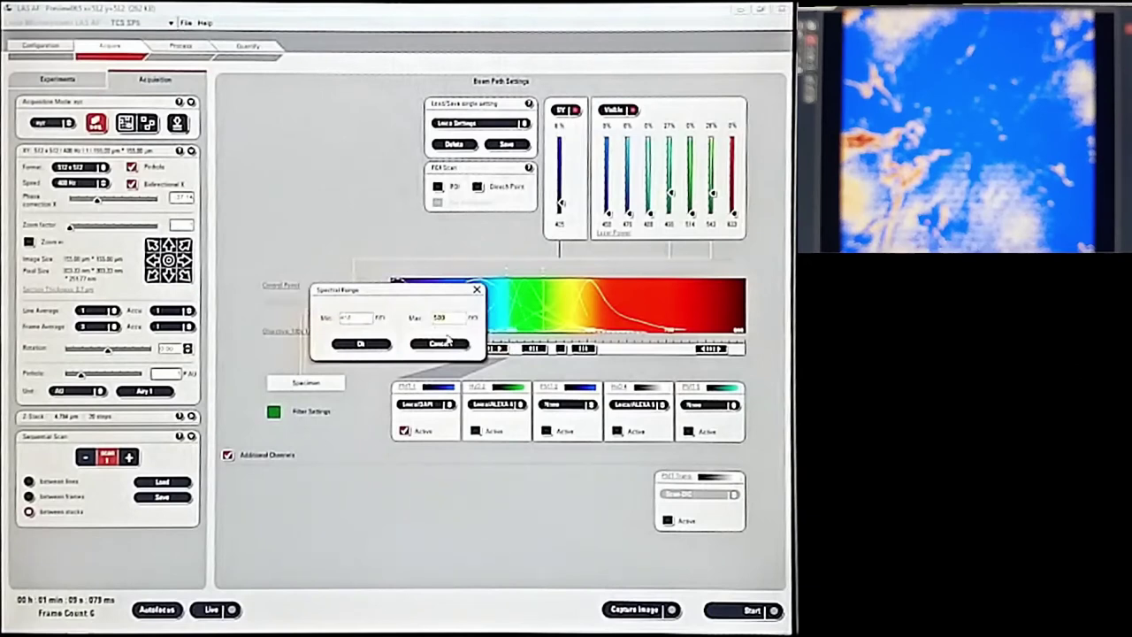
{"action": "key", "text": "ctrl+a"}
{"action": "type", "text": "480"}
{"action": "left_click", "coordinate": [364, 344]}
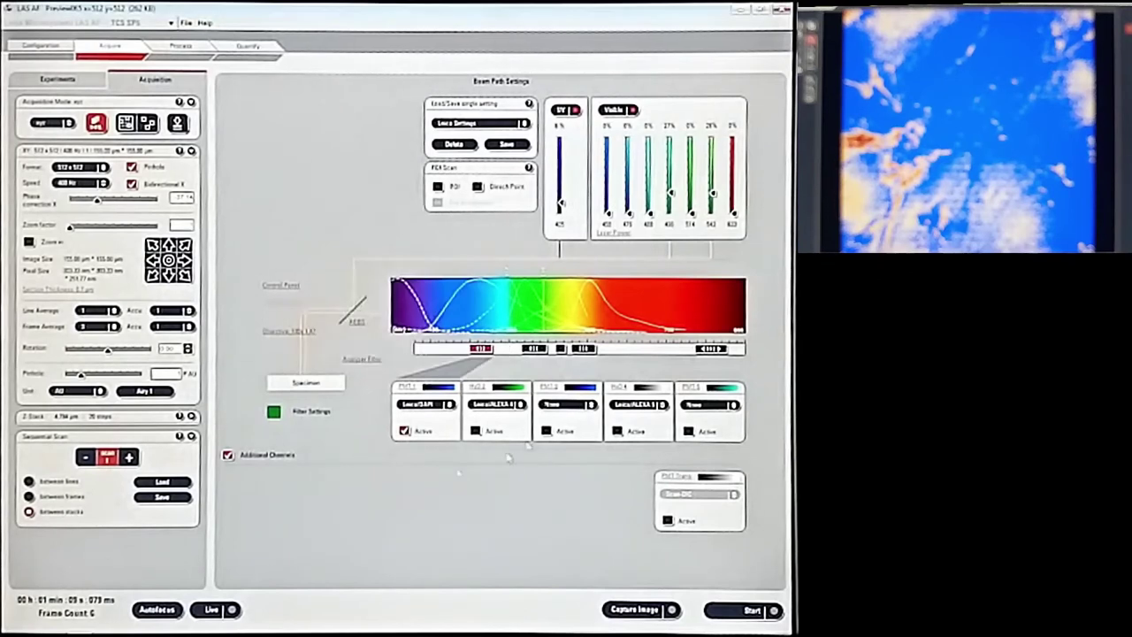
- Adjust the bidirectional X phase correction while running a live preview of the PMT 1 channel
{"action": "left_click", "coordinate": [210, 609]}
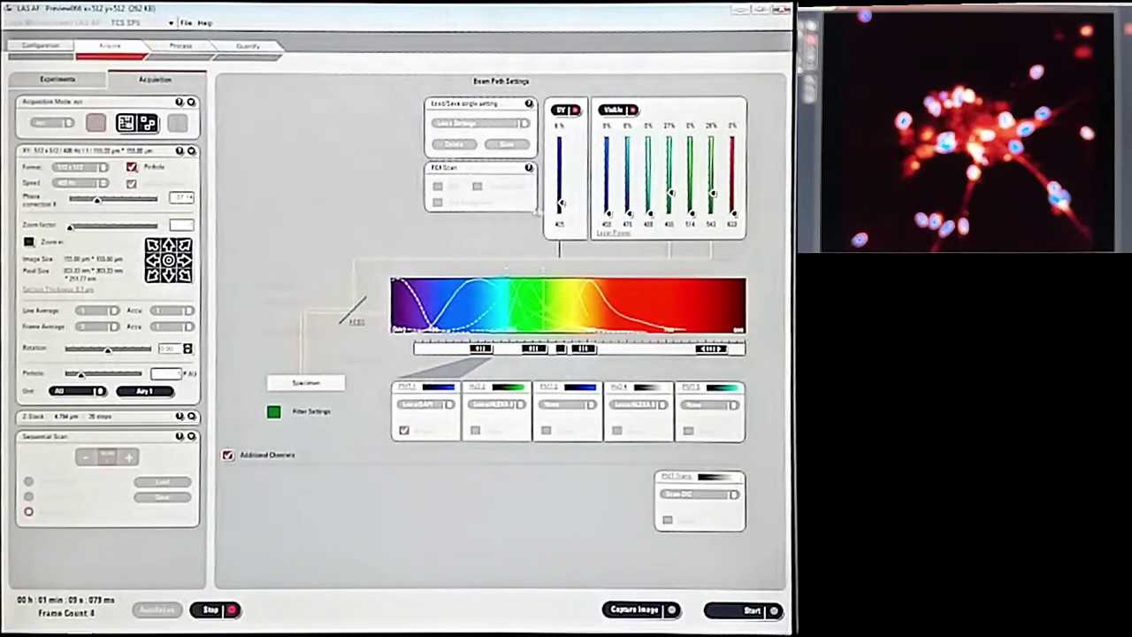
{"action": "mouse_move", "coordinate": [559, 205]}
{"action": "left_mouse_down"}
{"action": "mouse_move", "coordinate": [563, 215]}
{"action": "mouse_move", "coordinate": [565, 205]}
{"action": "left_mouse_up"}
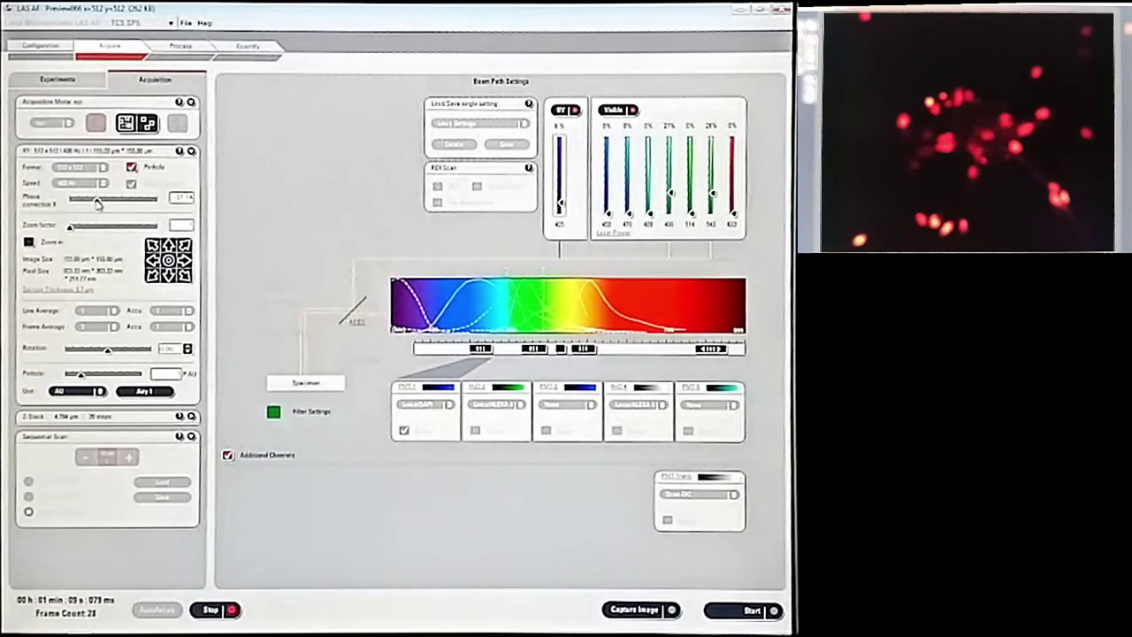
{"action": "scroll", "coordinate": [98, 203], "scroll_direction": "down", "scroll_amount": 3}
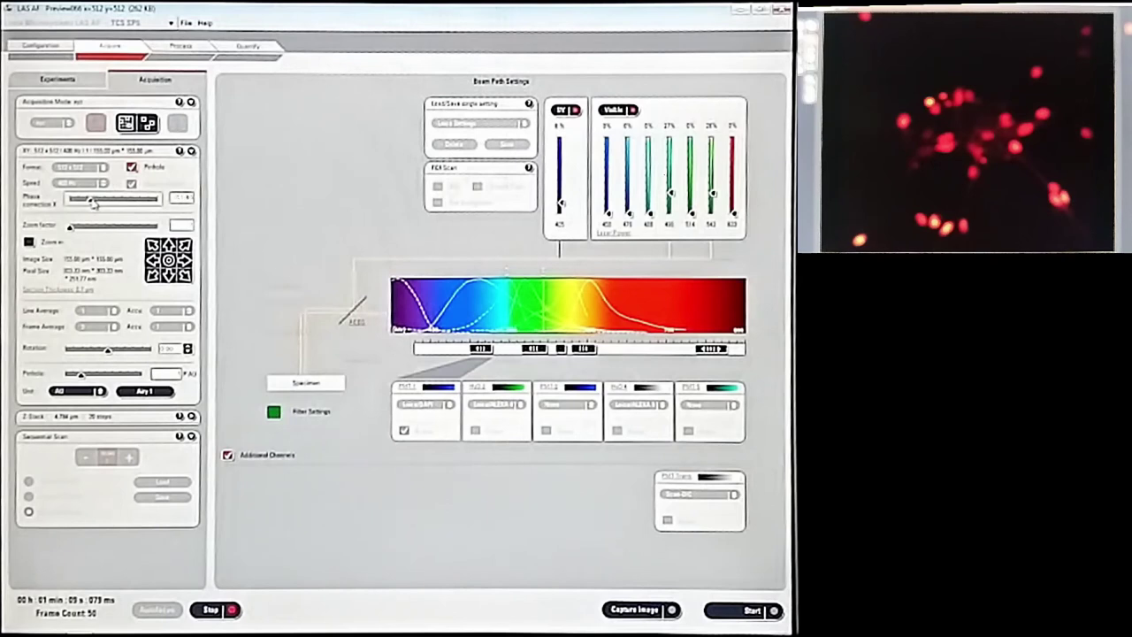
{"action": "left_click_drag", "start_coordinate": [95, 203], "coordinate": [105, 203]}
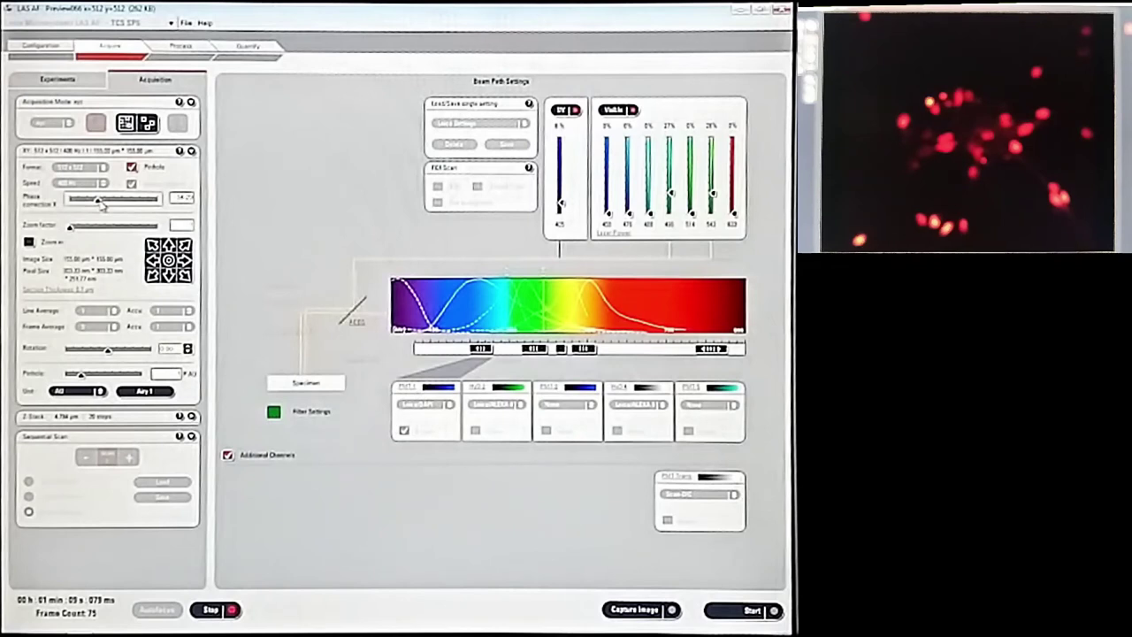
{"action": "left_click", "coordinate": [210, 609]}
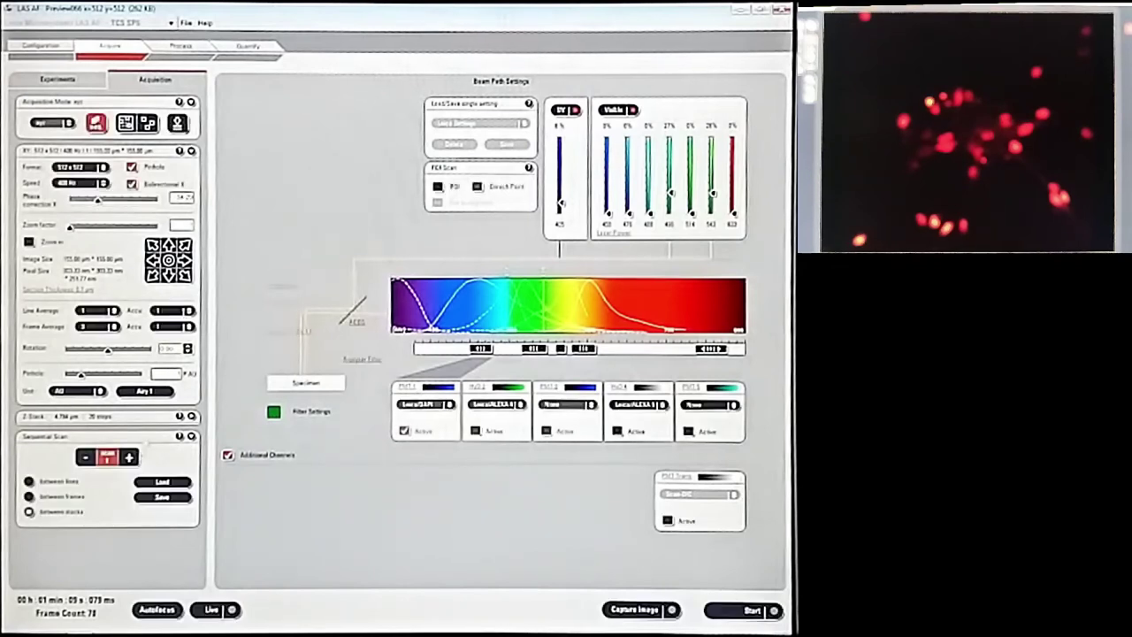
- Set the scan format to 1024 x 1024 and rotate the scan field to about -57° during a live preview
{"action": "left_click", "coordinate": [80, 167]}
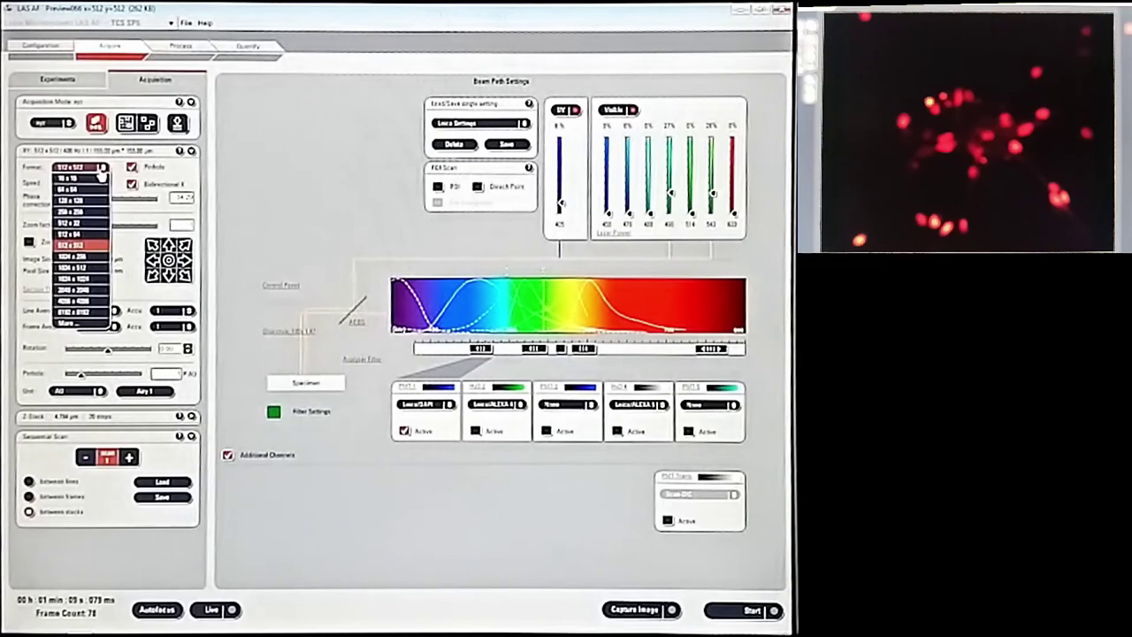
{"action": "left_click", "coordinate": [93, 280]}
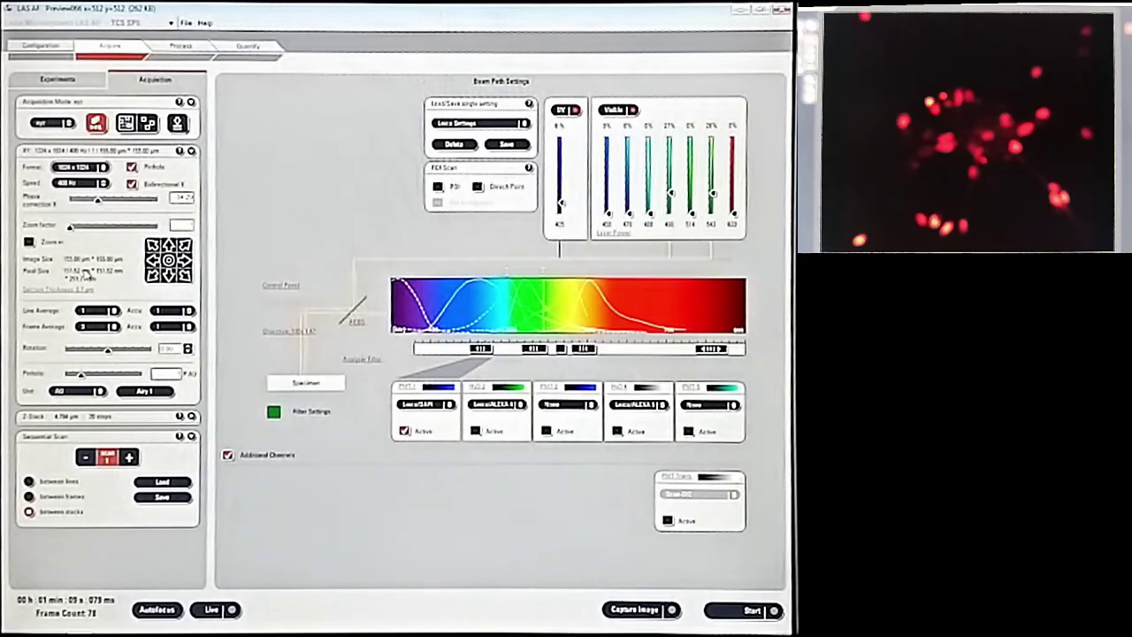
{"action": "left_click", "coordinate": [208, 609]}
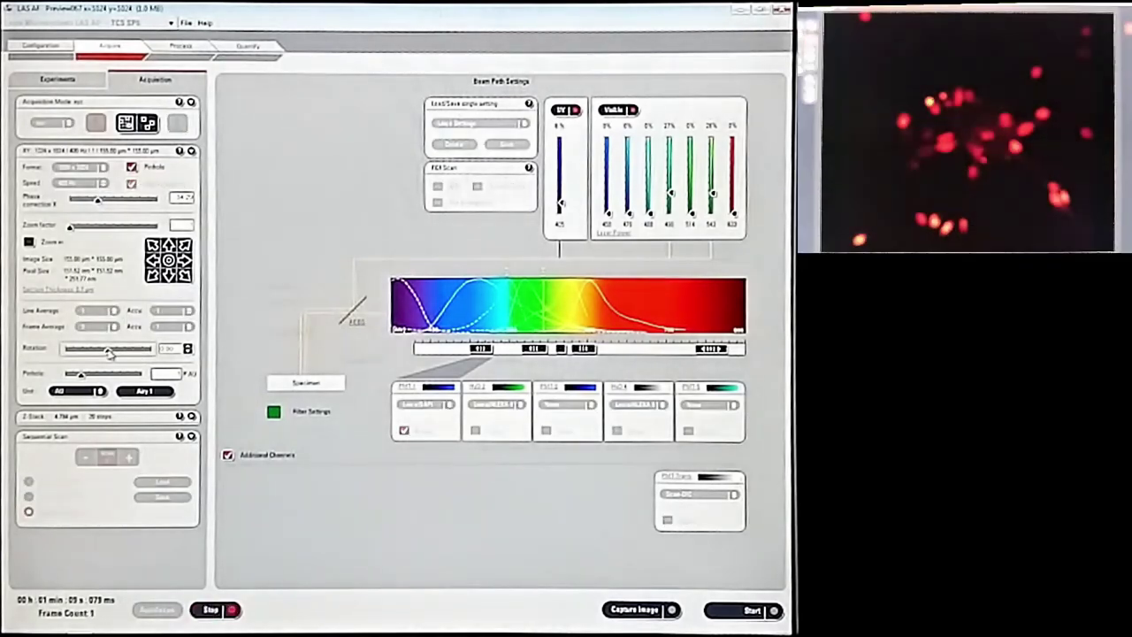
{"action": "left_click_drag", "start_coordinate": [113, 352], "coordinate": [89, 355]}
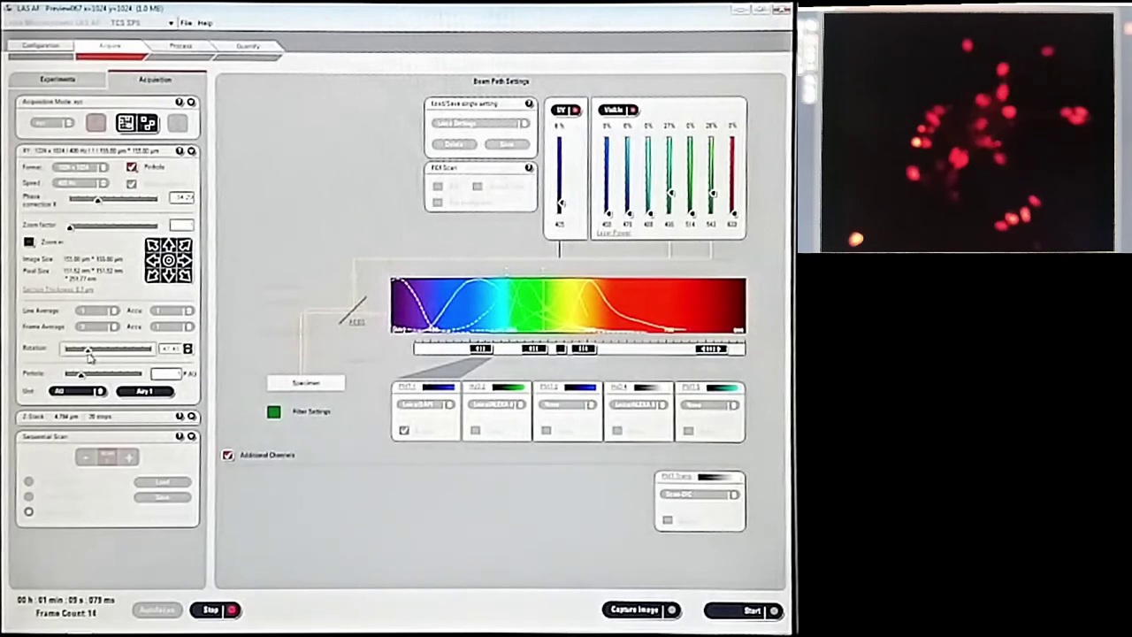
{"action": "left_click_drag", "start_coordinate": [87, 355], "coordinate": [85, 355]}
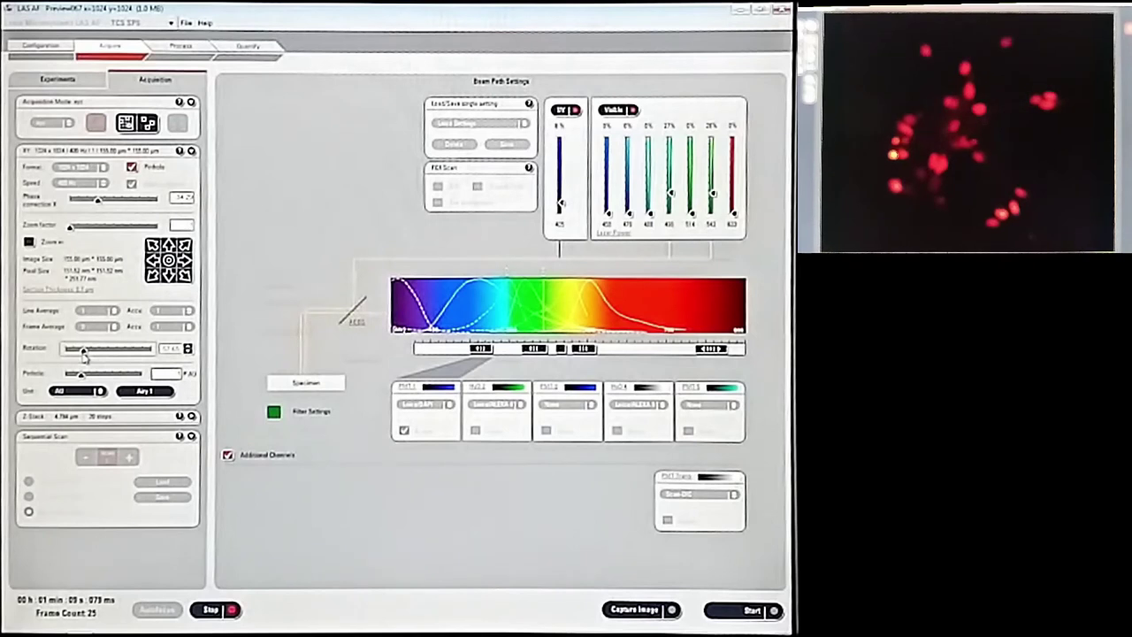
{"action": "left_click", "coordinate": [212, 609]}
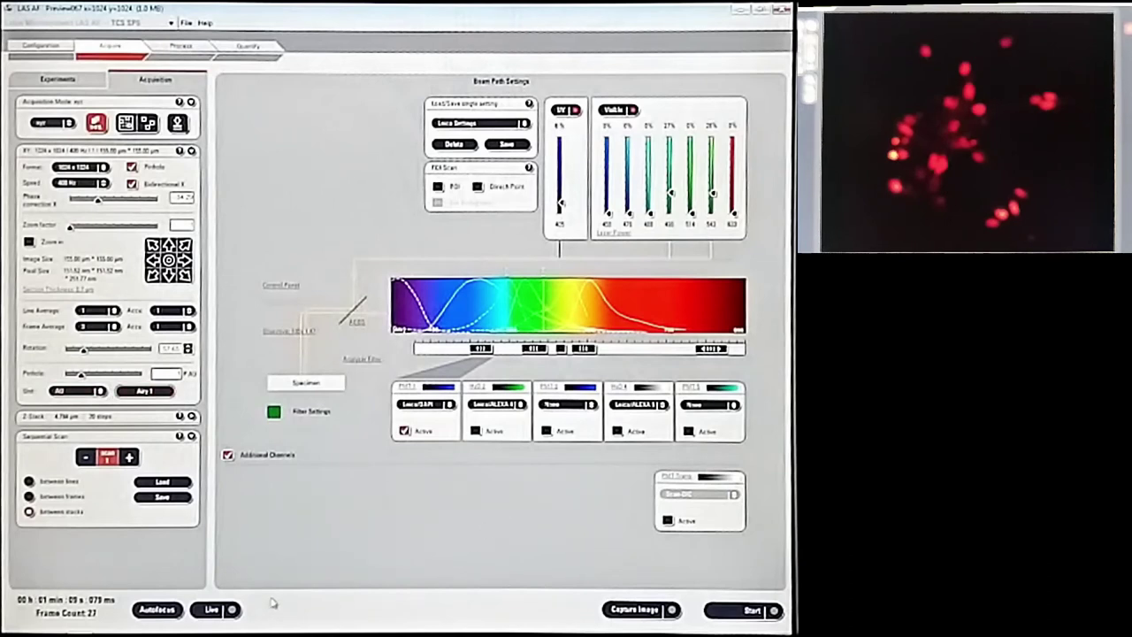
- Set the begin position of the z-stack during a live scan and clear its end position
{"action": "left_click", "coordinate": [211, 609]}
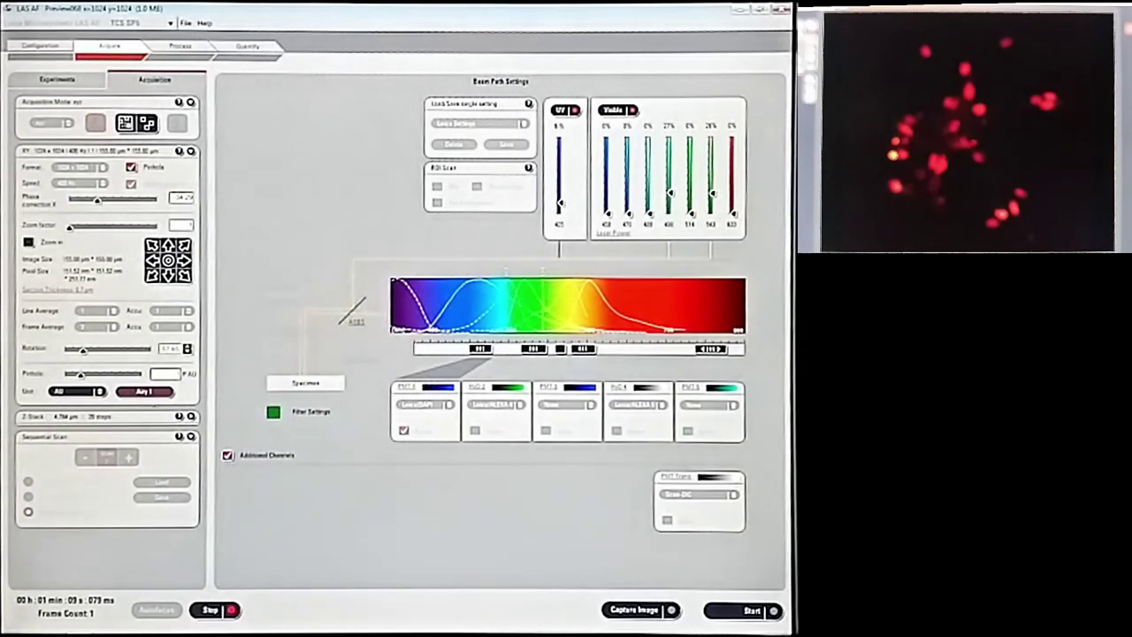
{"action": "left_click", "coordinate": [190, 415]}
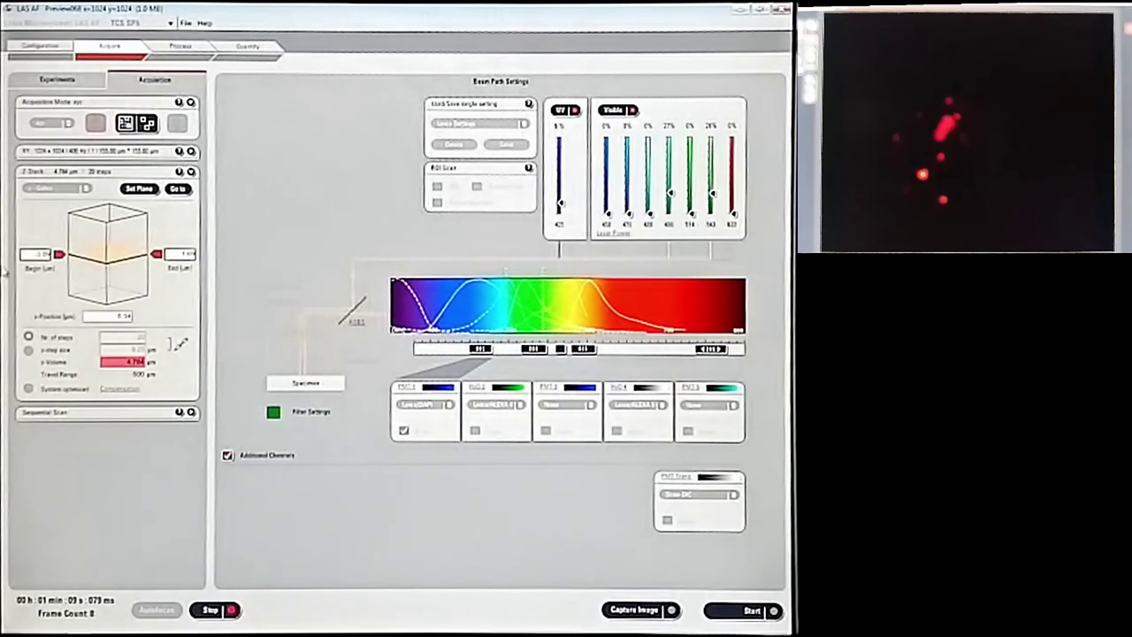
{"action": "left_click", "coordinate": [59, 256]}
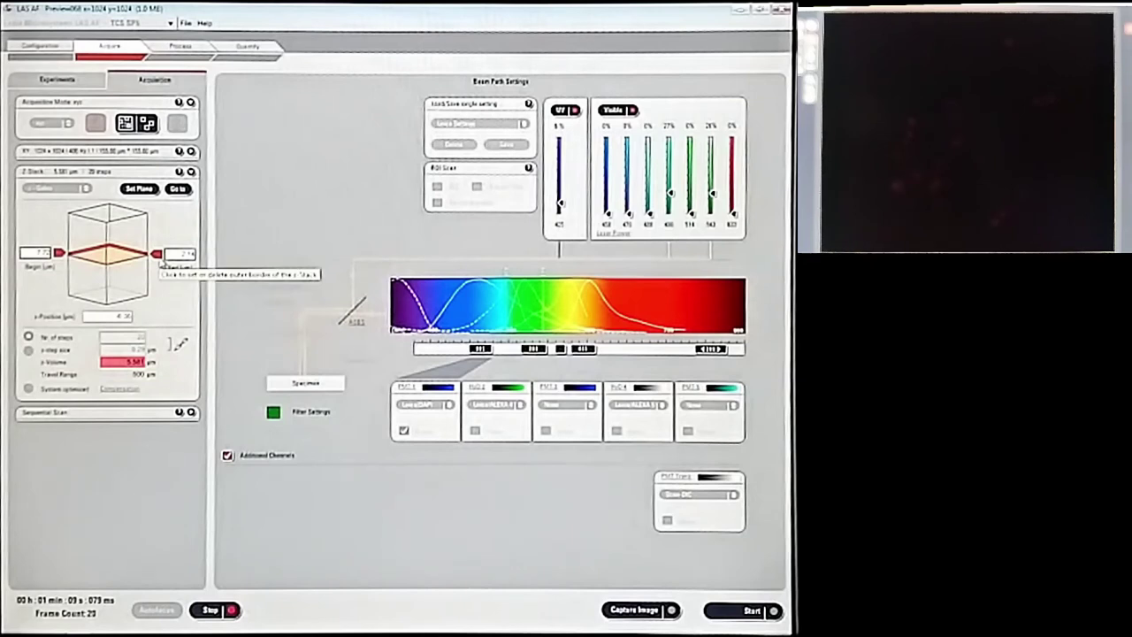
{"action": "left_click", "coordinate": [158, 259]}
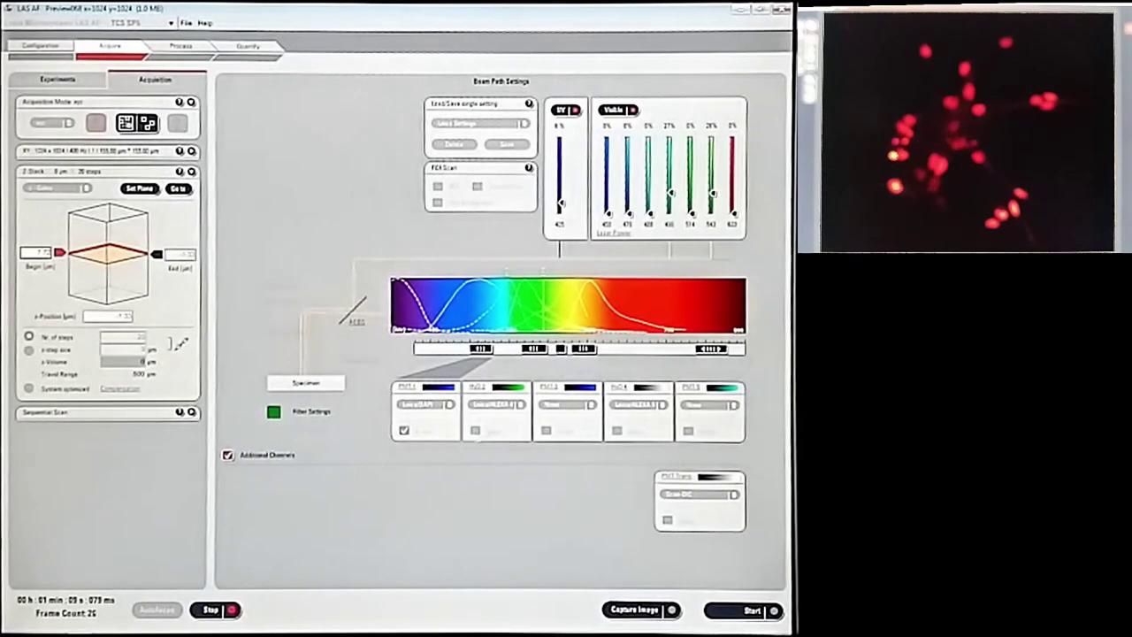
- Shift the PMT 1 detection range toward shorter wavelengths under live preview and stop the preview
{"action": "left_click_drag", "start_coordinate": [480, 352], "coordinate": [476, 351]}
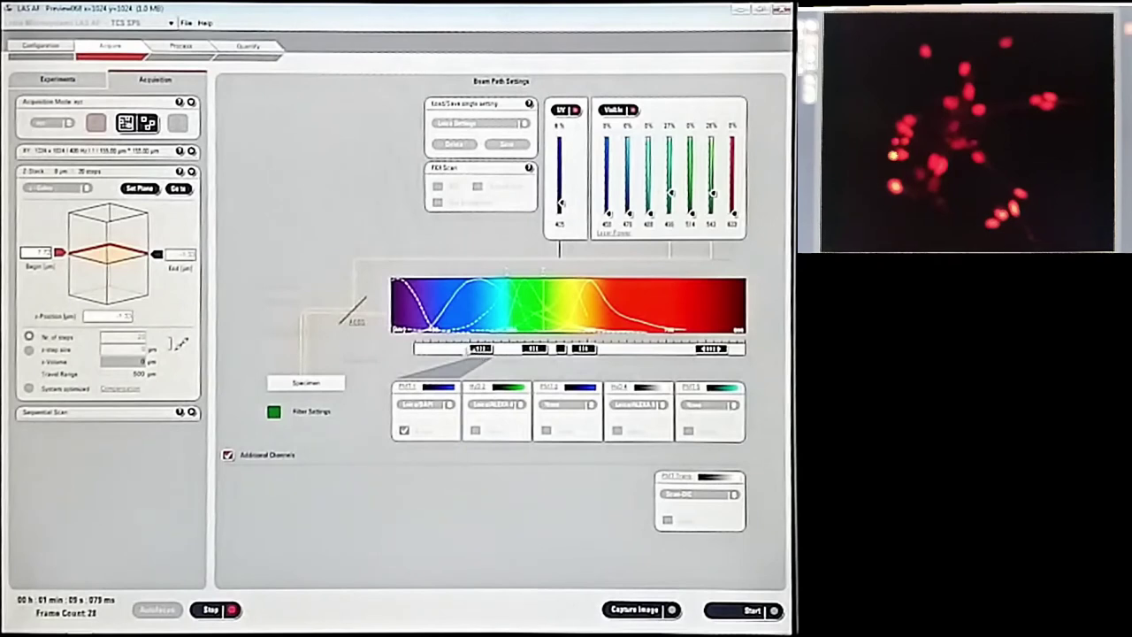
{"action": "left_click", "coordinate": [480, 350]}
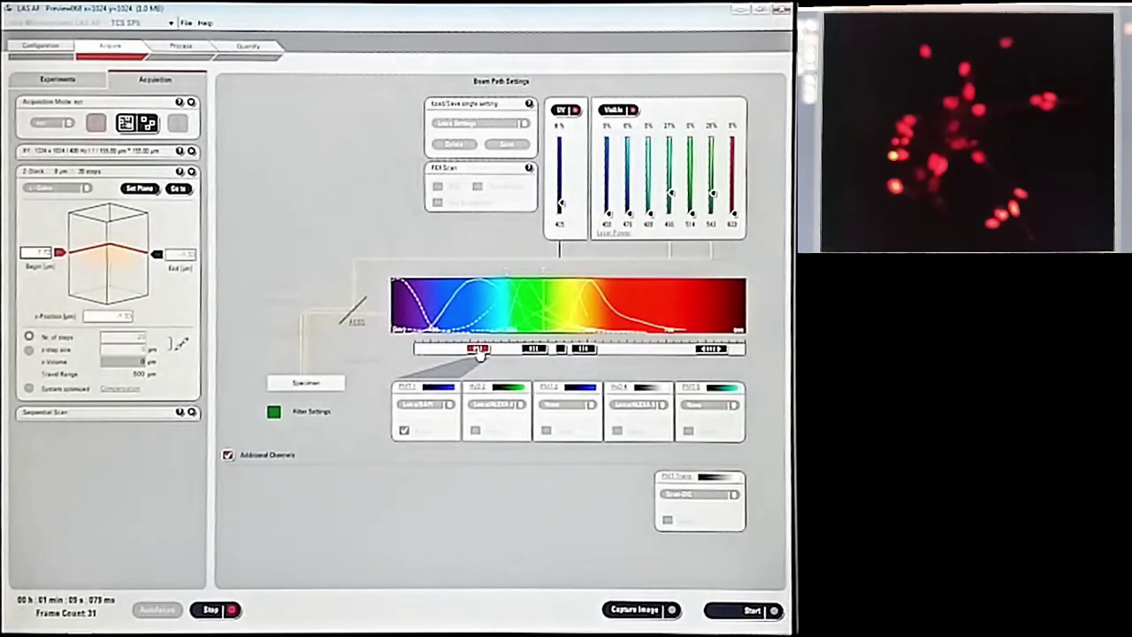
{"action": "left_click_drag", "start_coordinate": [481, 352], "coordinate": [469, 354]}
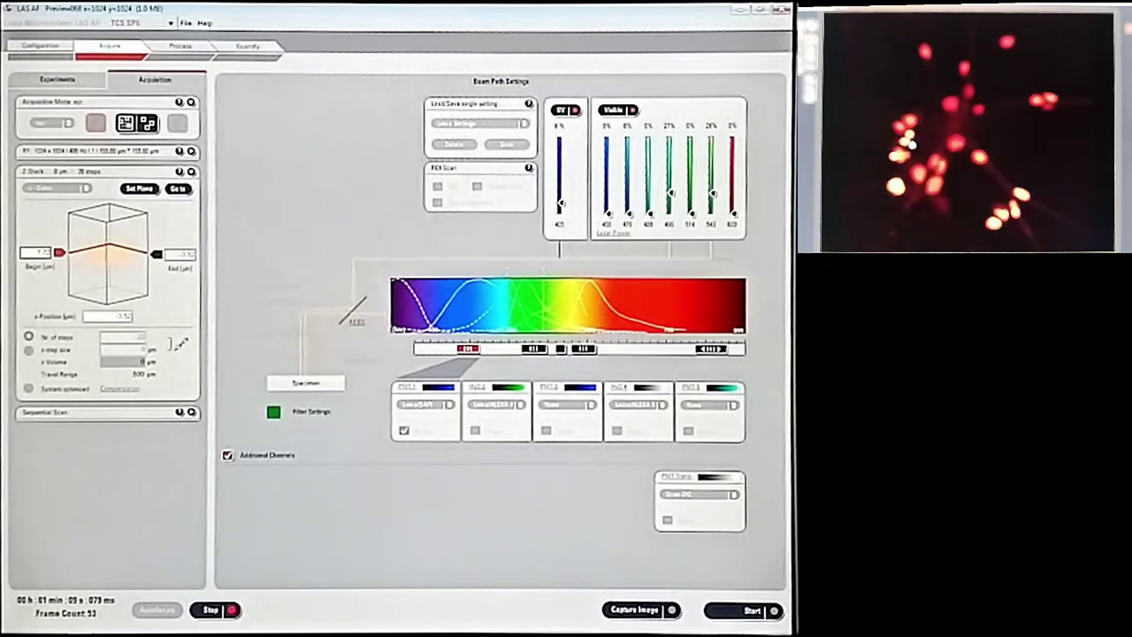
{"action": "left_click", "coordinate": [210, 609]}
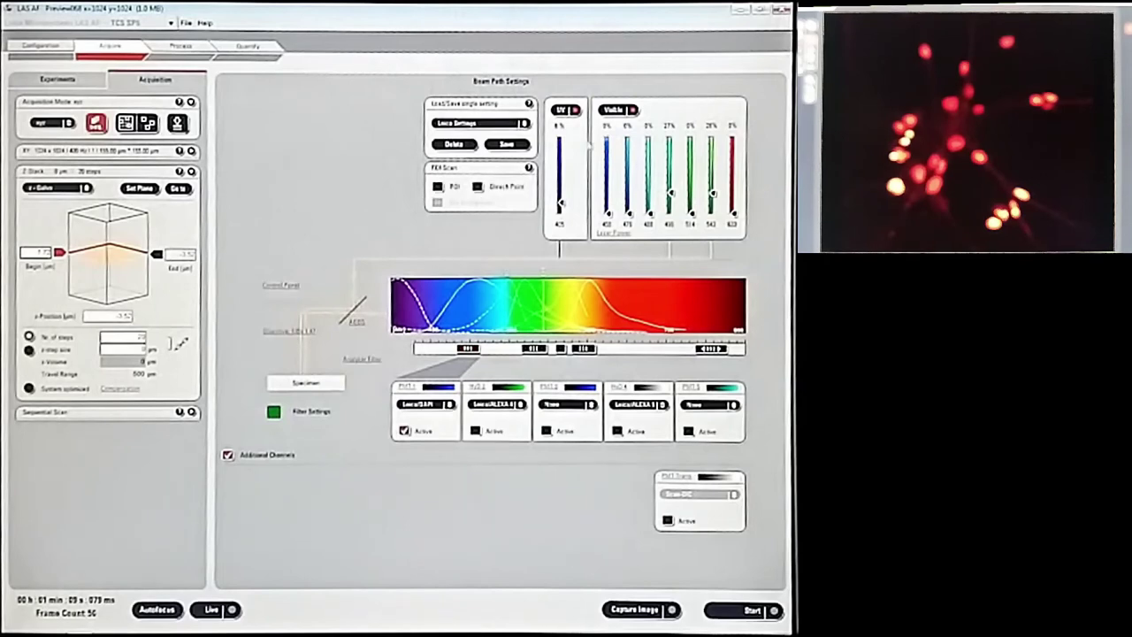
- Switch off the UV laser and replace PMT 1 with PMT 2 in Standard mode as the active detector
{"action": "left_click", "coordinate": [580, 113]}
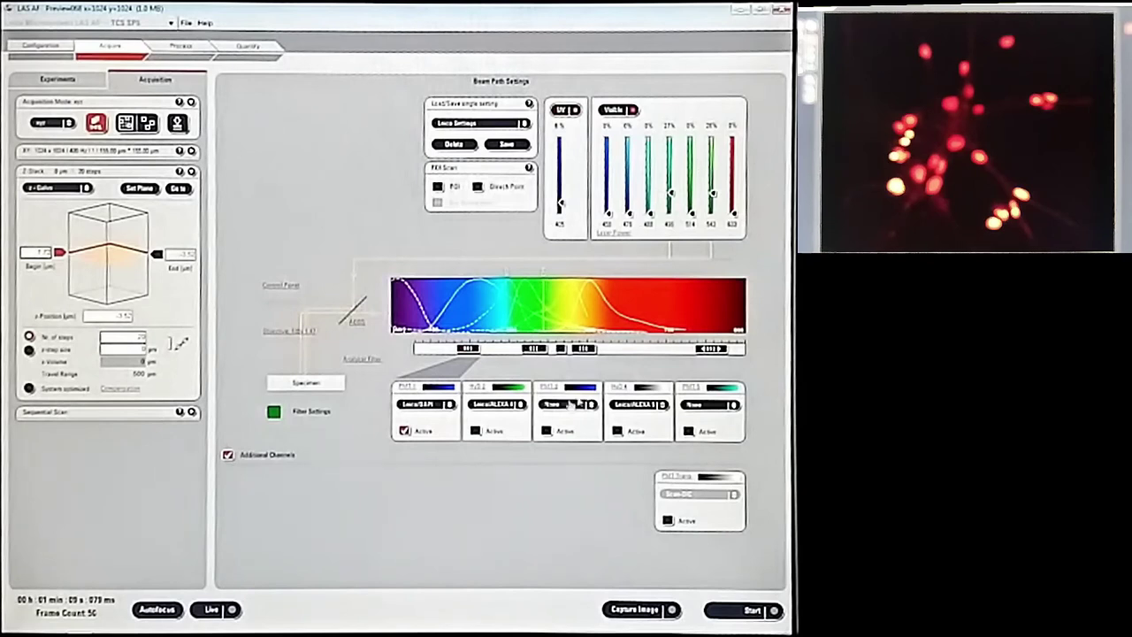
{"action": "left_click", "coordinate": [404, 432]}
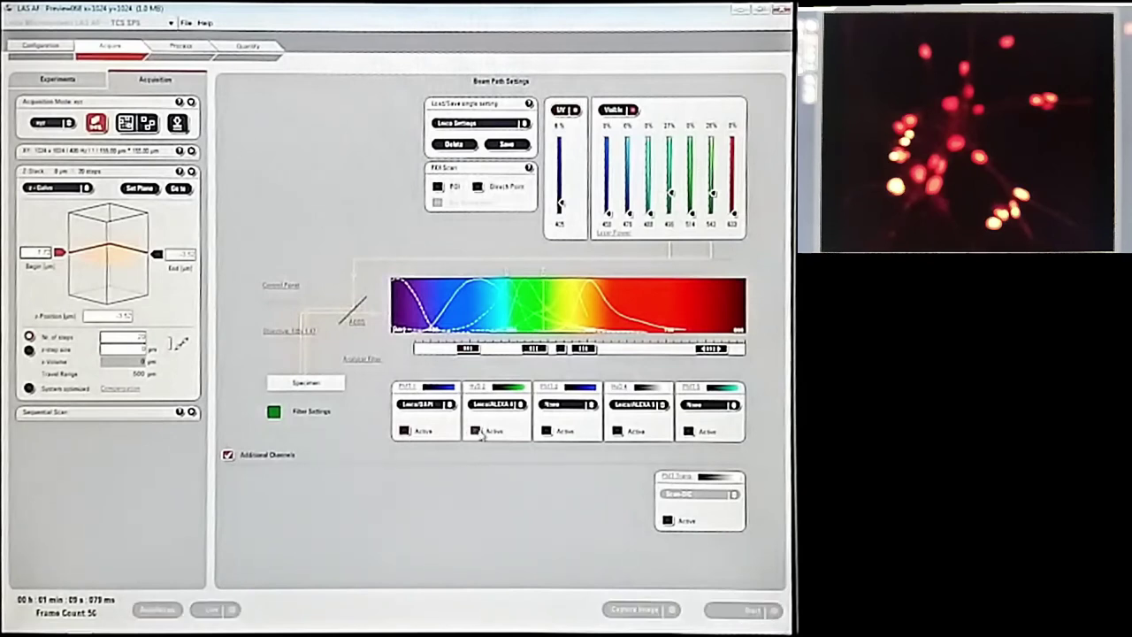
{"action": "left_click", "coordinate": [477, 430]}
{"action": "left_click", "coordinate": [492, 448]}
- Lower the 543 laser to 0% and run a brief live preview of the PMT 2 channel
{"action": "left_click_drag", "start_coordinate": [717, 200], "coordinate": [715, 216]}
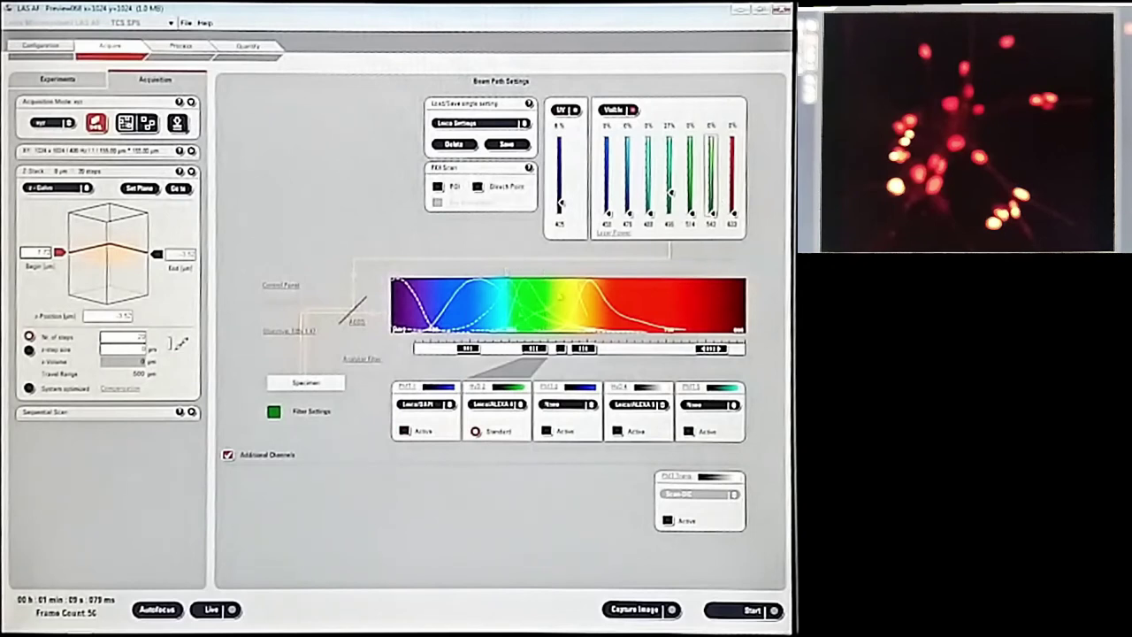
{"action": "left_click", "coordinate": [212, 609]}
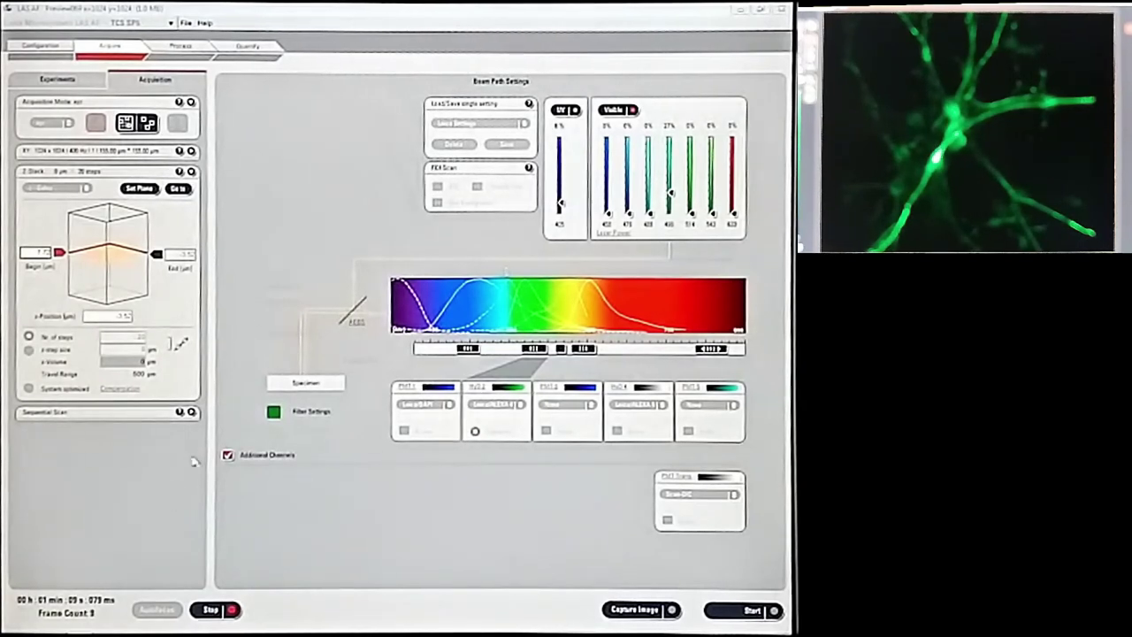
{"action": "left_click", "coordinate": [212, 610]}
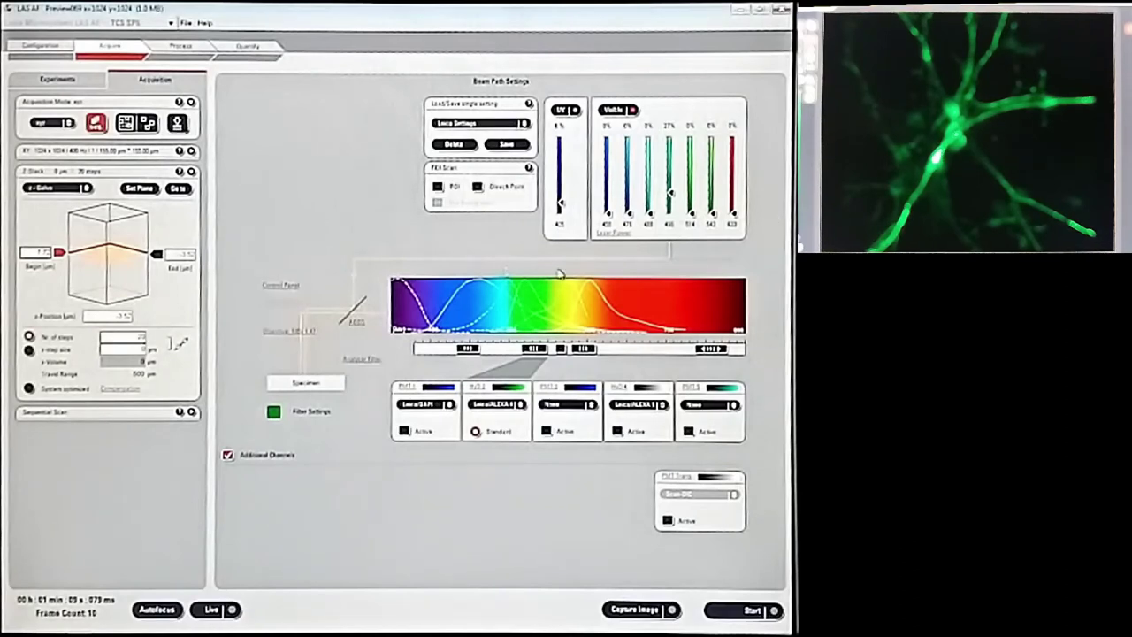
- Add a second scan to the sequential scan and activate the PMT Trans detector for it
{"action": "left_click", "coordinate": [182, 413]}
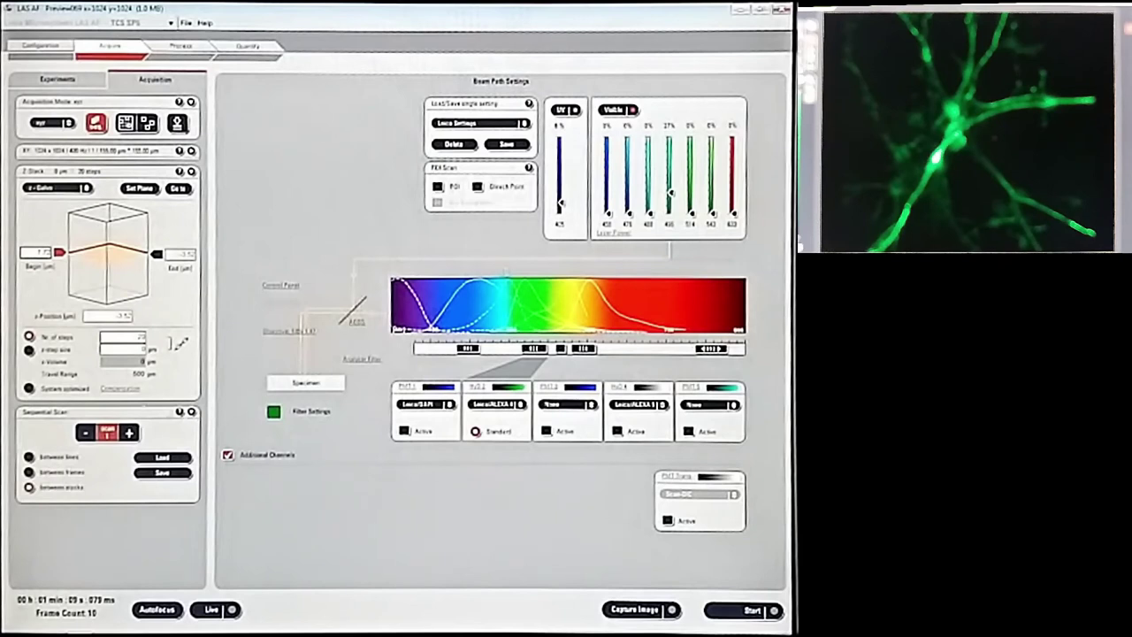
{"action": "left_click", "coordinate": [129, 433]}
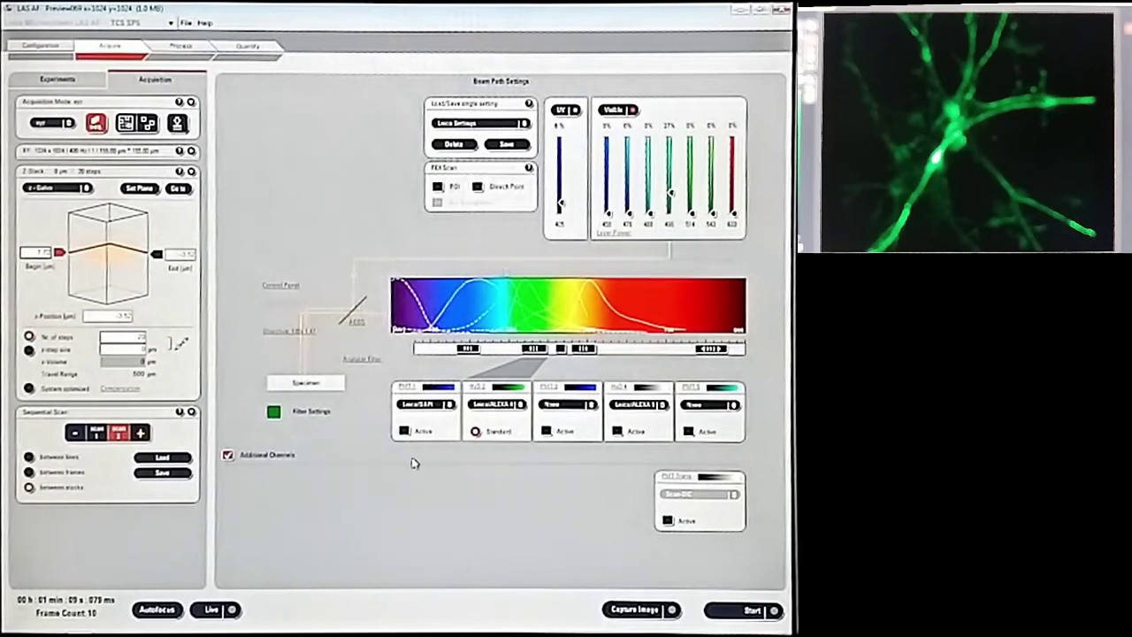
{"action": "mouse_move", "coordinate": [489, 435]}
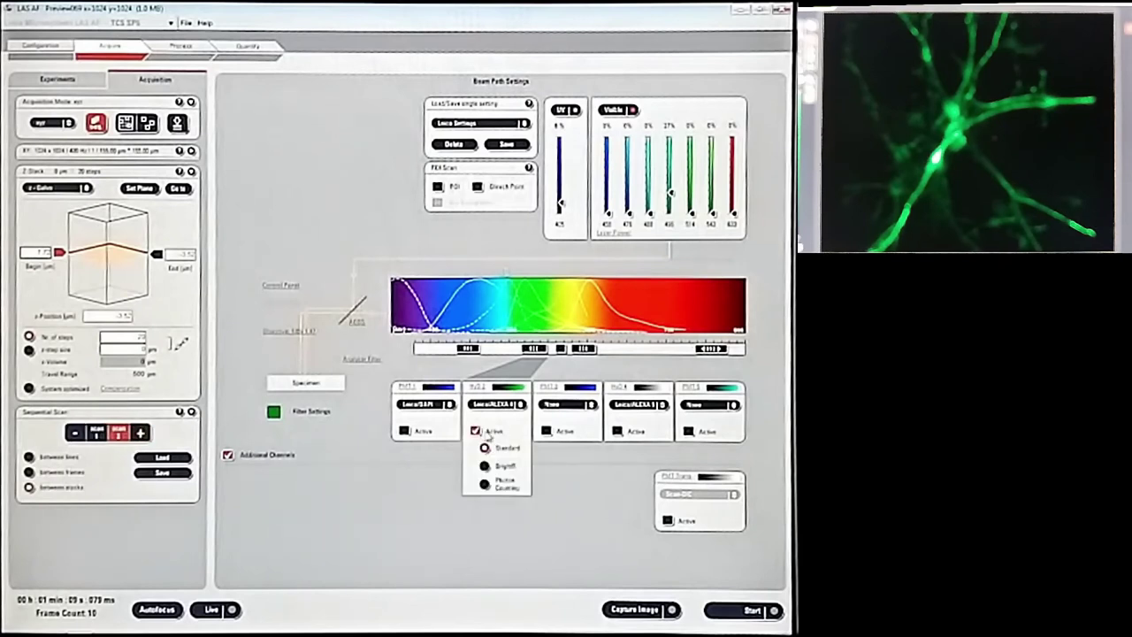
{"action": "left_click", "coordinate": [667, 520]}
- Preview the second scan in brightfield, set PMT Trans to Scan-DIC and preview it again
{"action": "left_click", "coordinate": [211, 609]}
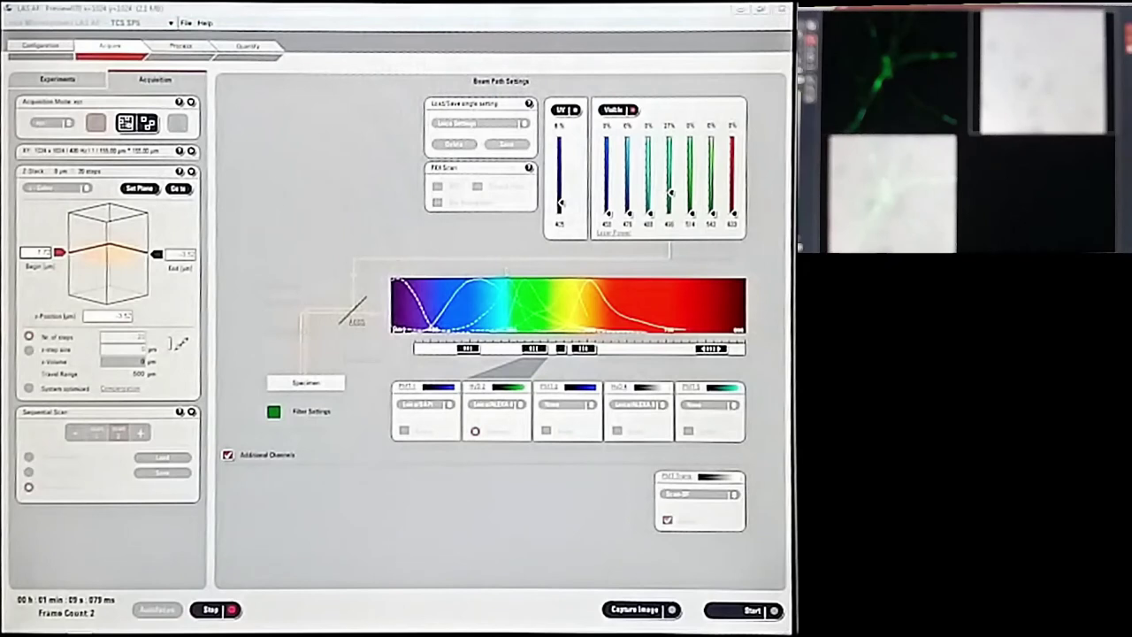
{"action": "left_click", "coordinate": [211, 609]}
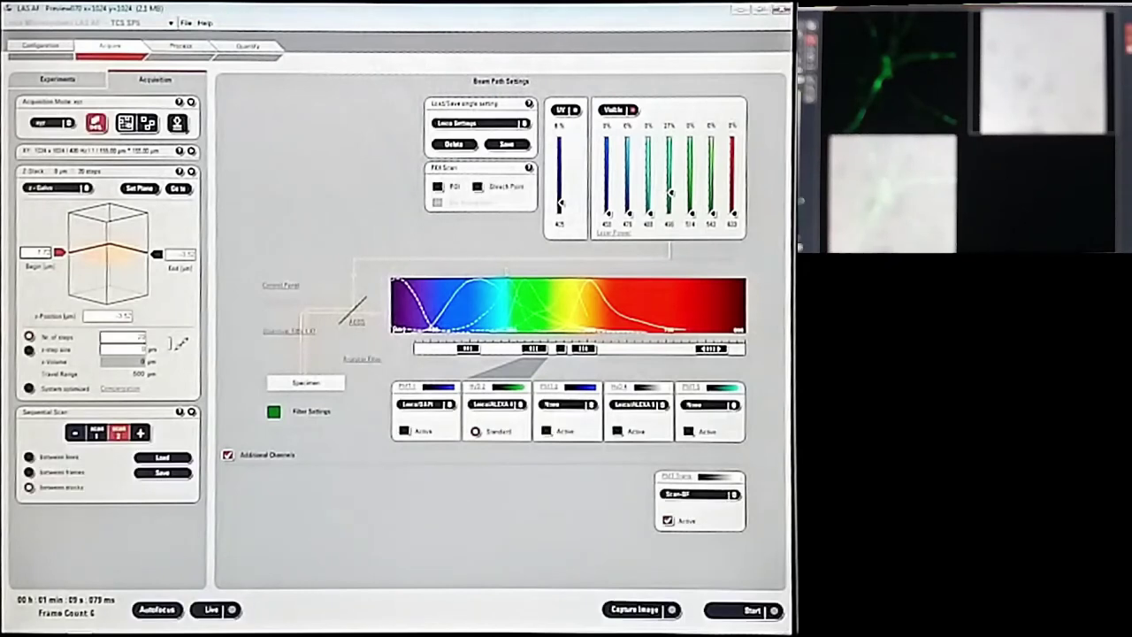
{"action": "left_click", "coordinate": [731, 497]}
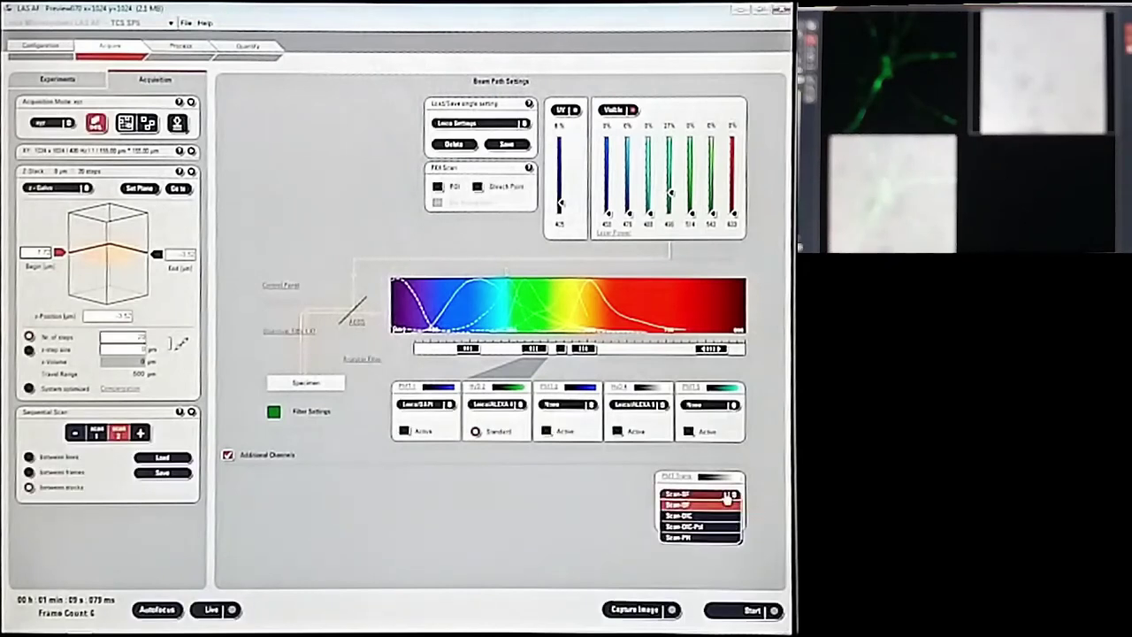
{"action": "left_click", "coordinate": [707, 523]}
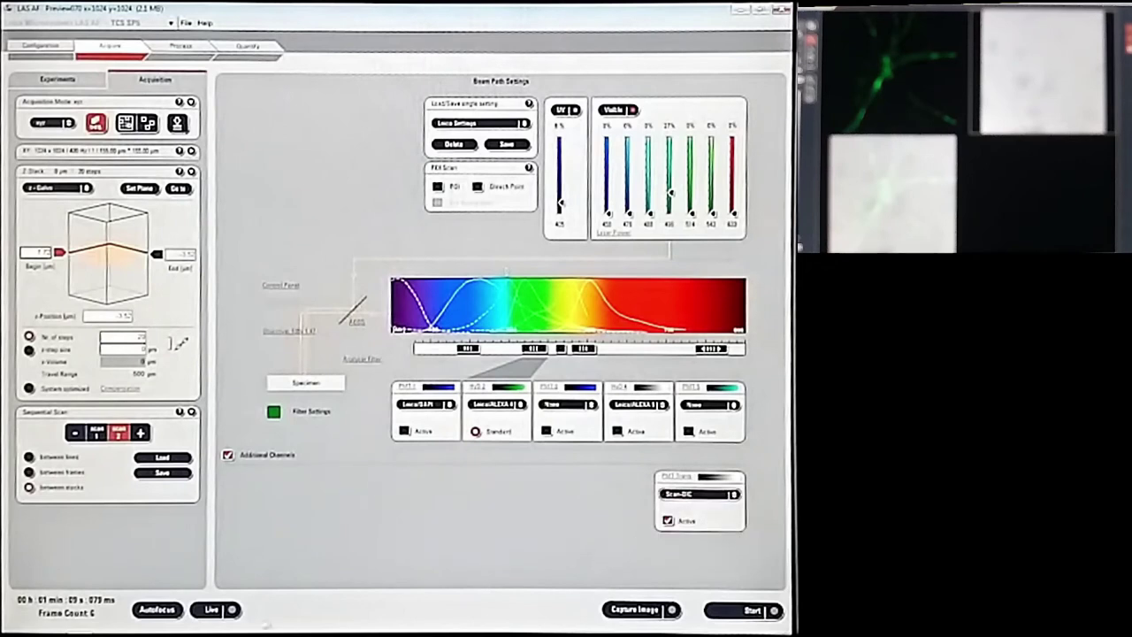
{"action": "left_click", "coordinate": [213, 610]}
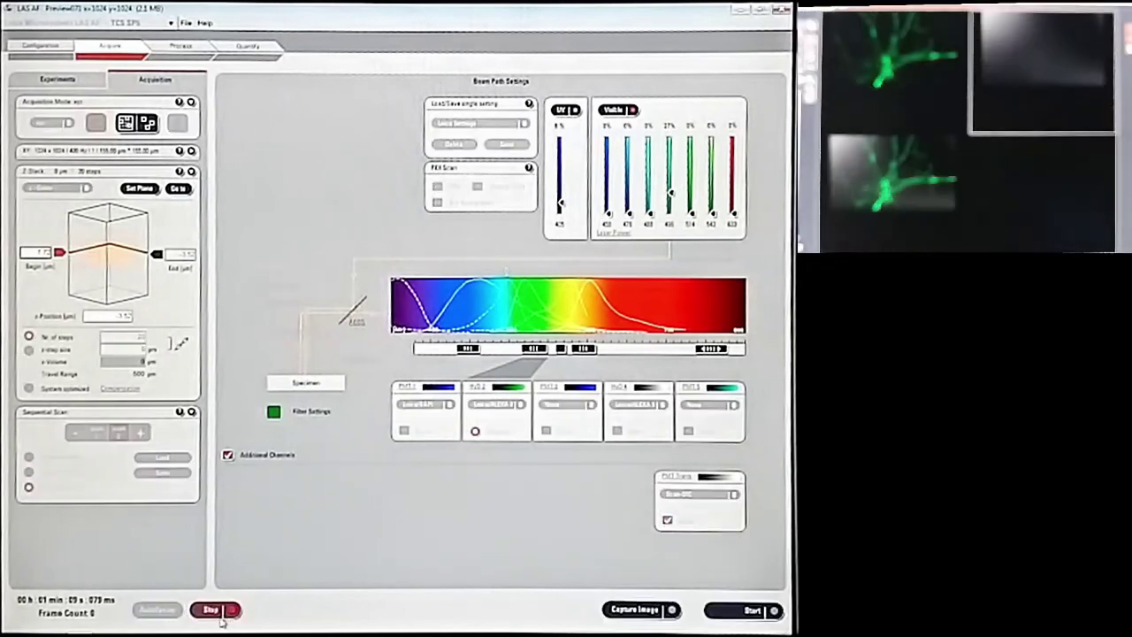
{"action": "left_click", "coordinate": [212, 609]}
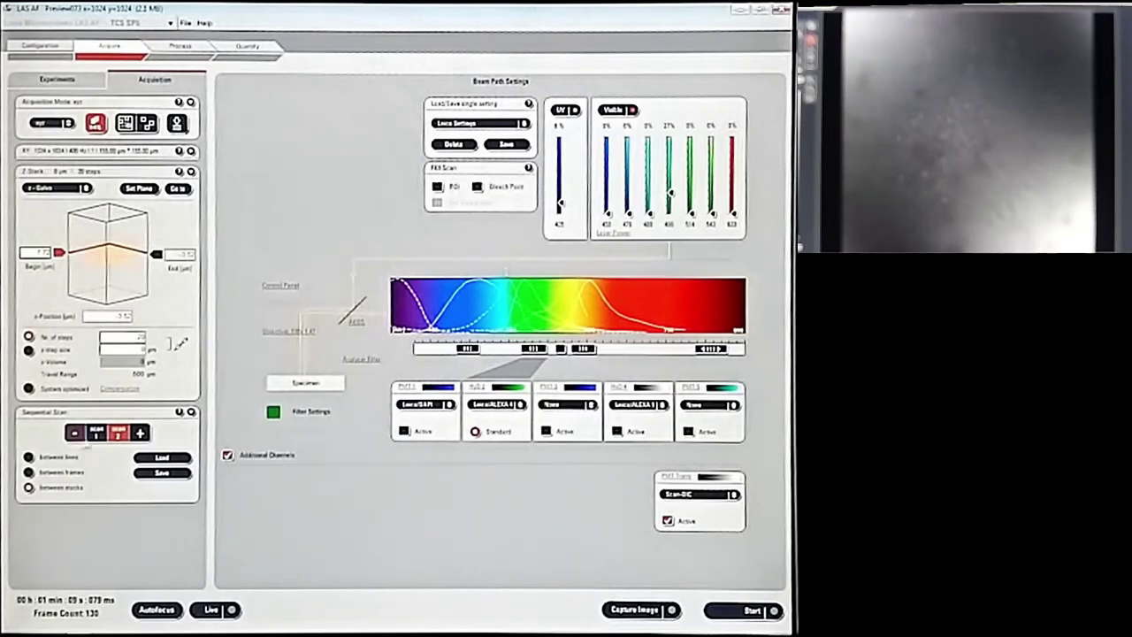
- Select scan 1 of the sequential scan and run a brief live preview
{"action": "left_click", "coordinate": [96, 432]}
{"action": "left_click", "coordinate": [212, 609]}
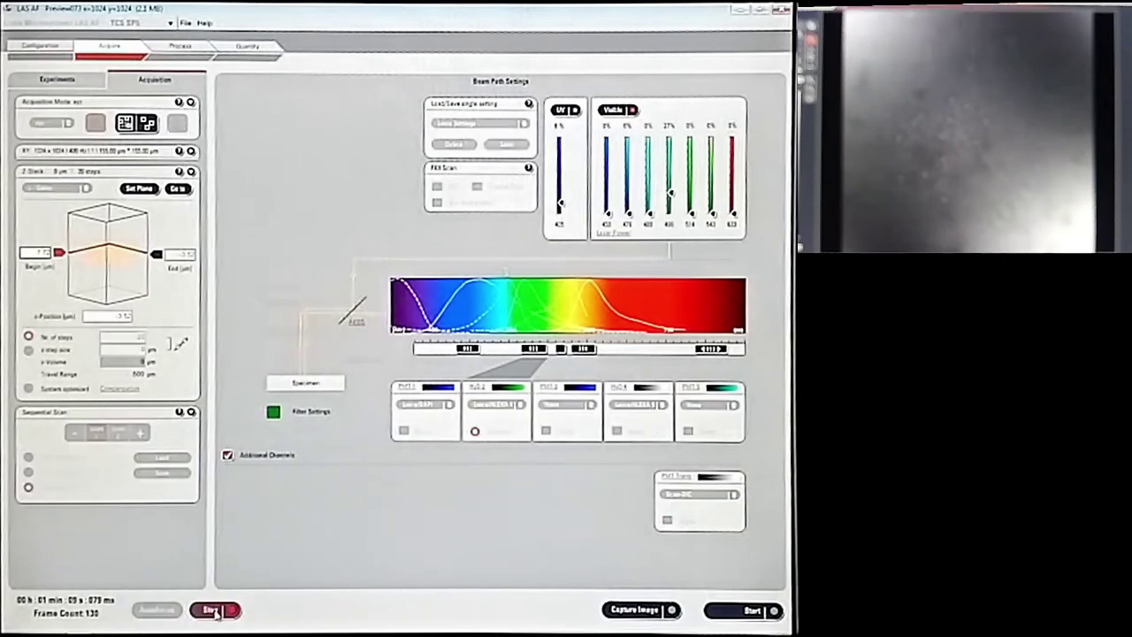
{"action": "left_click", "coordinate": [210, 609]}
- Deactivate HyD 2 in scan 1, switch from the visible lasers to the UV laser and preview the PMT 1 channel
{"action": "left_click", "coordinate": [493, 431]}
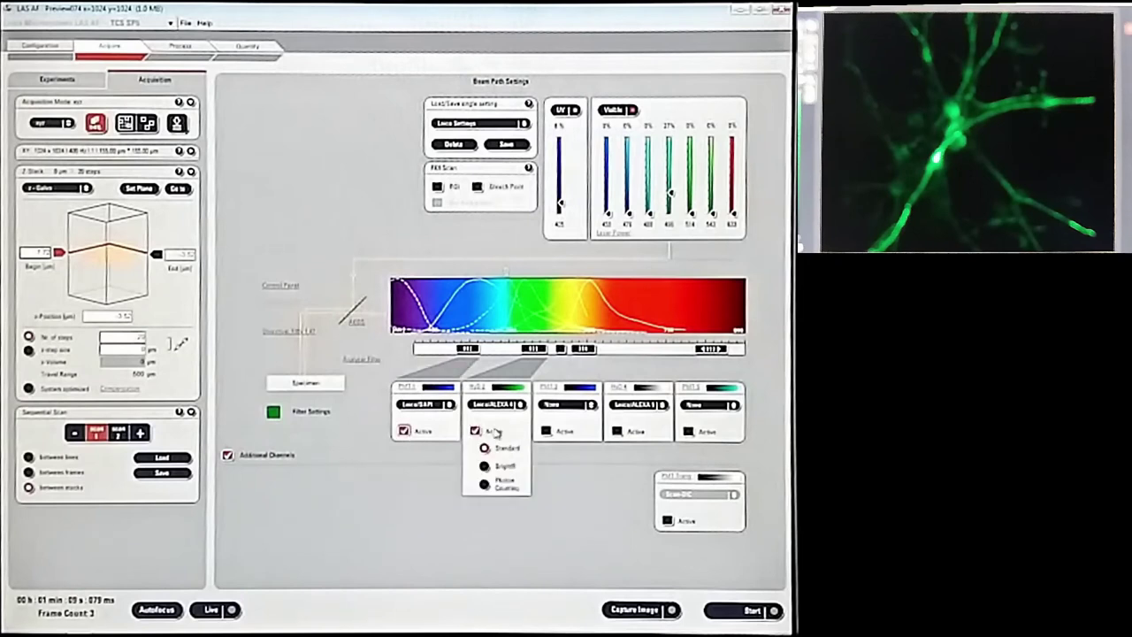
{"action": "left_click", "coordinate": [478, 432]}
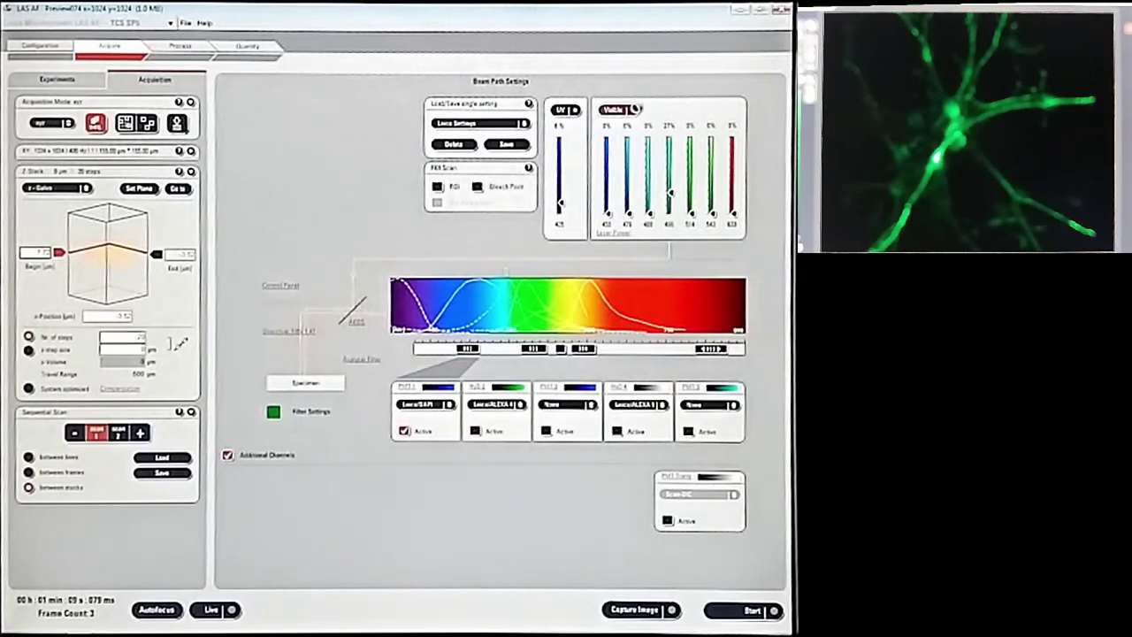
{"action": "left_click", "coordinate": [567, 110]}
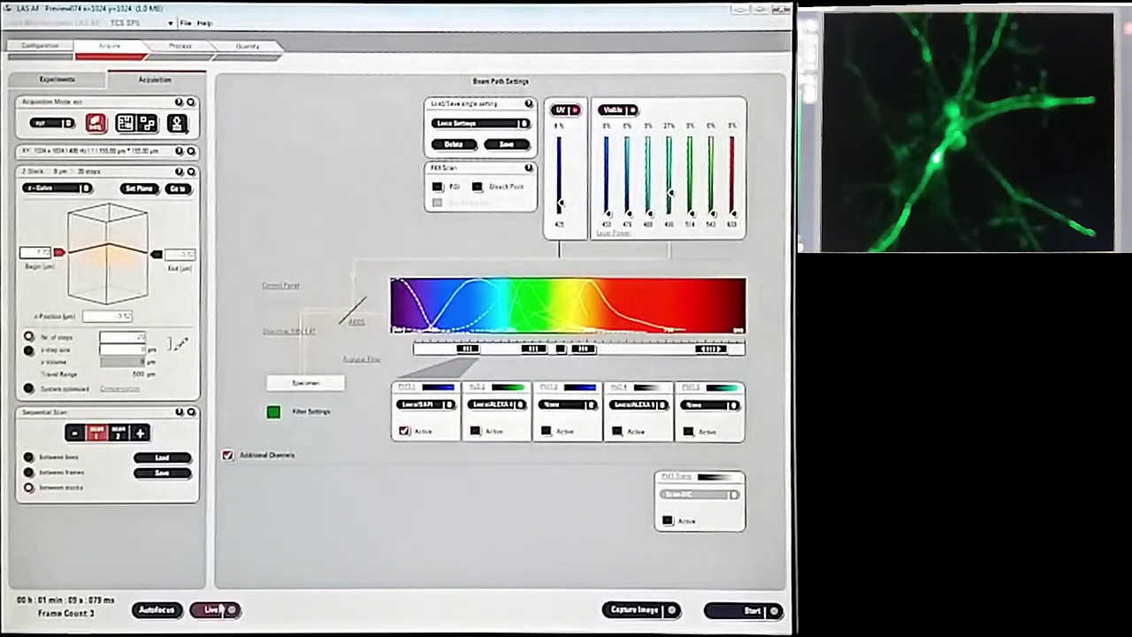
{"action": "left_click", "coordinate": [212, 610]}
{"action": "left_click", "coordinate": [214, 610]}
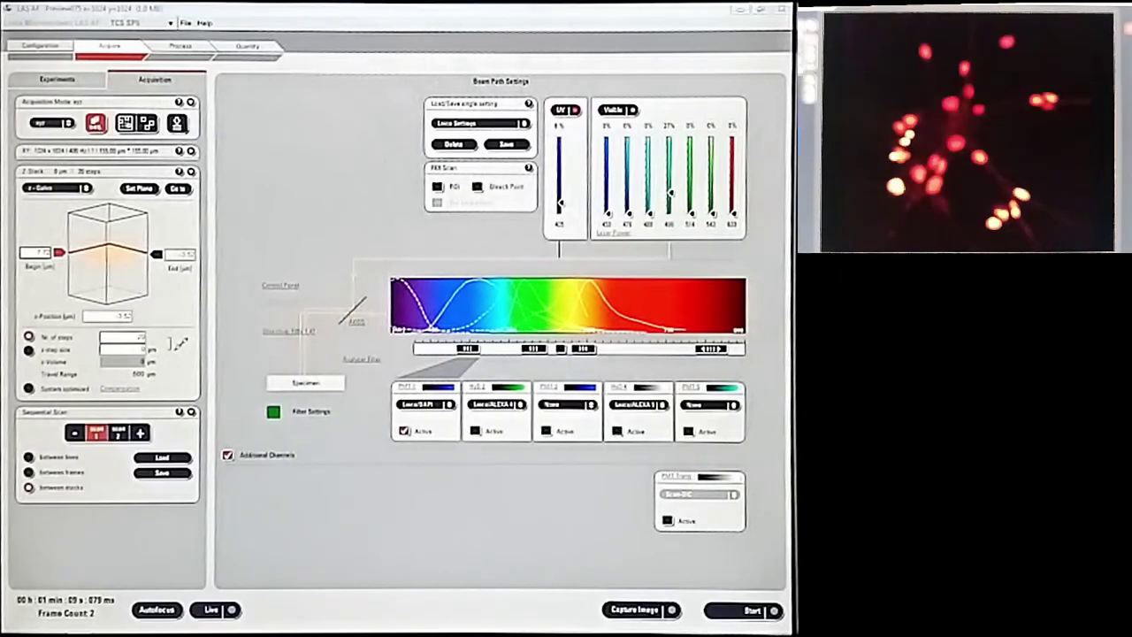
- Select scan 2 of the sequential scan and preview its HyD 2 and transmitted-light channels
{"action": "left_click", "coordinate": [120, 433]}
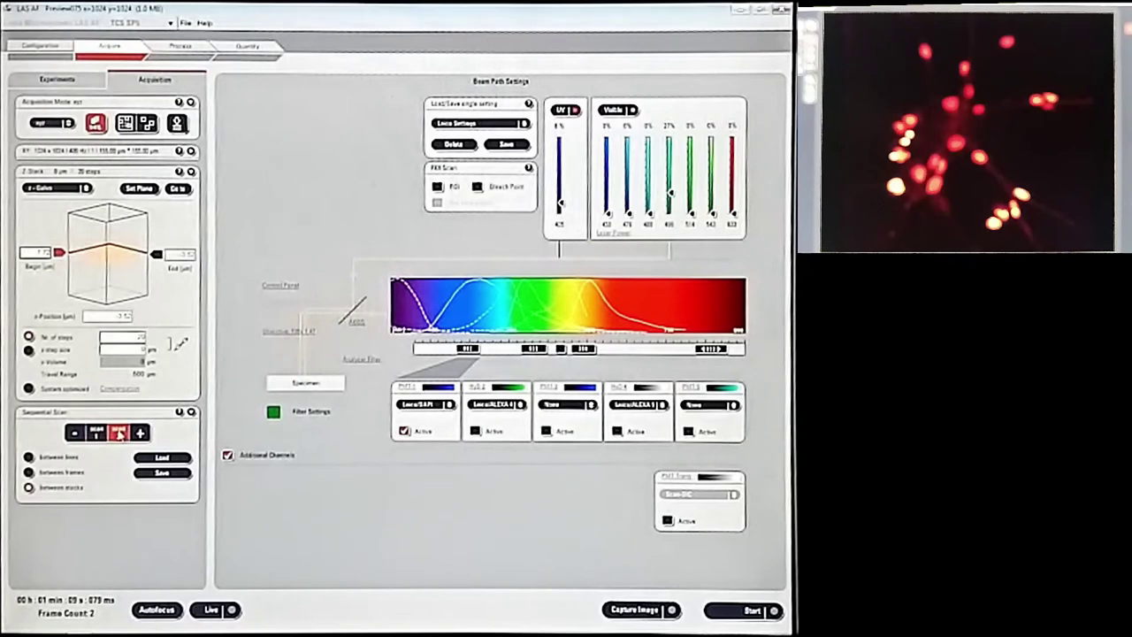
{"action": "left_click", "coordinate": [211, 611]}
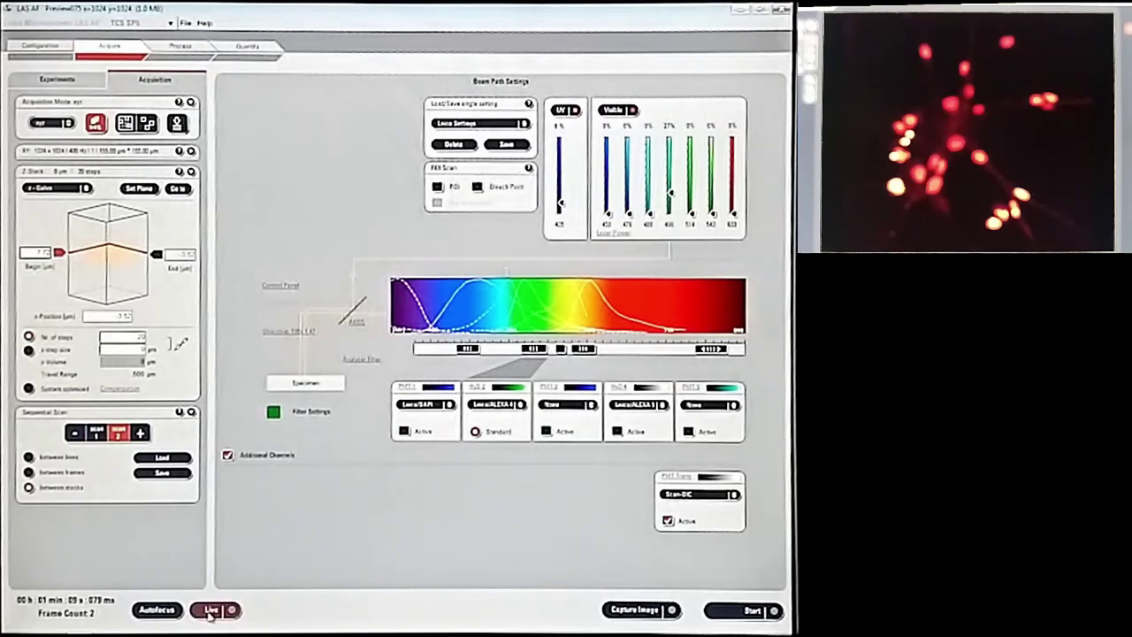
{"action": "left_click", "coordinate": [211, 610]}
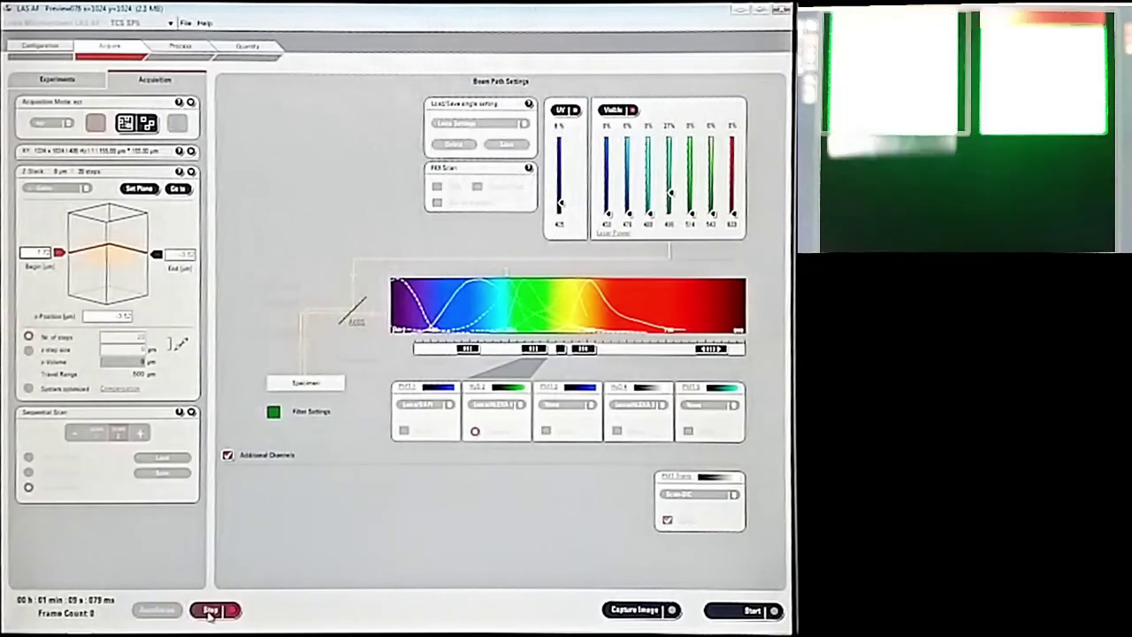
{"action": "left_click", "coordinate": [210, 611]}
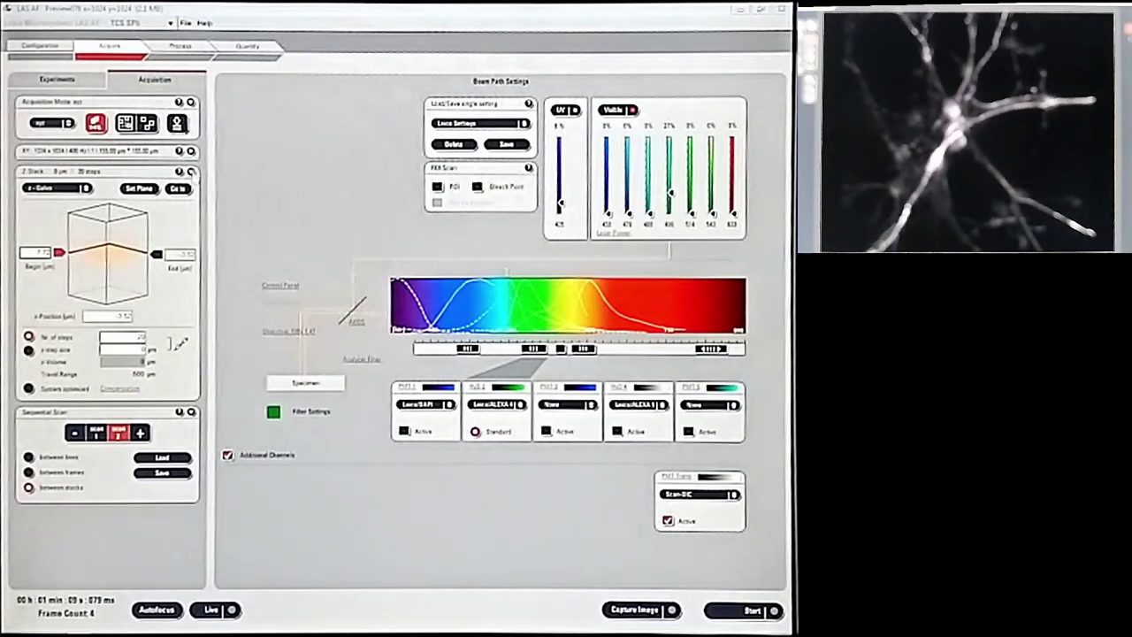
- Set the line average to 2, start a single test image capture with scan 2 and stop it
{"action": "left_click", "coordinate": [191, 152]}
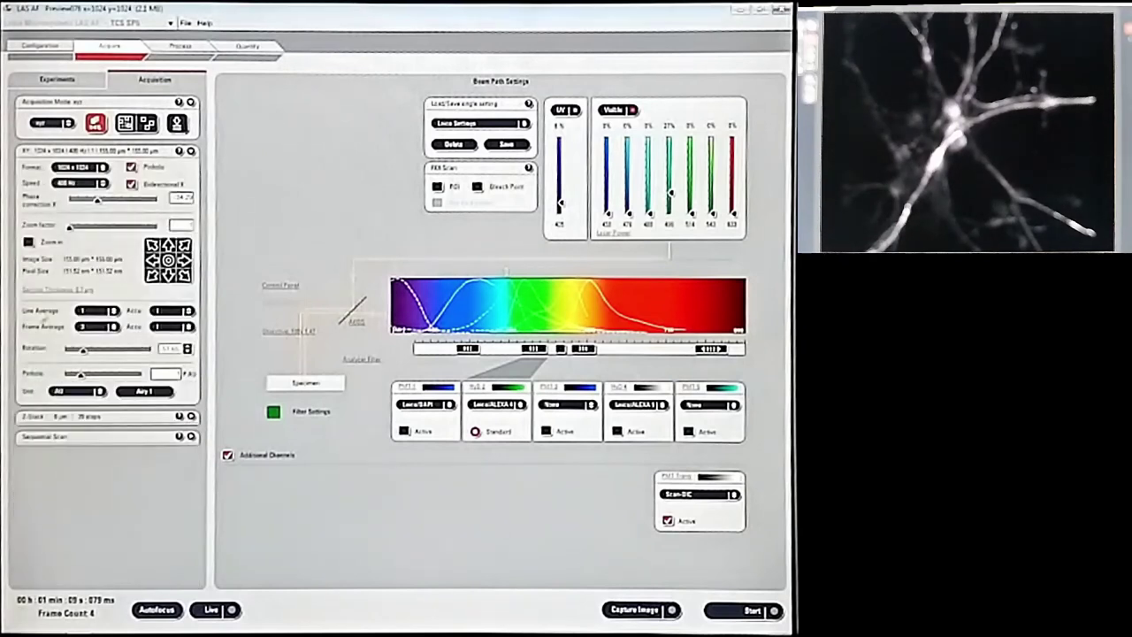
{"action": "left_click", "coordinate": [99, 311]}
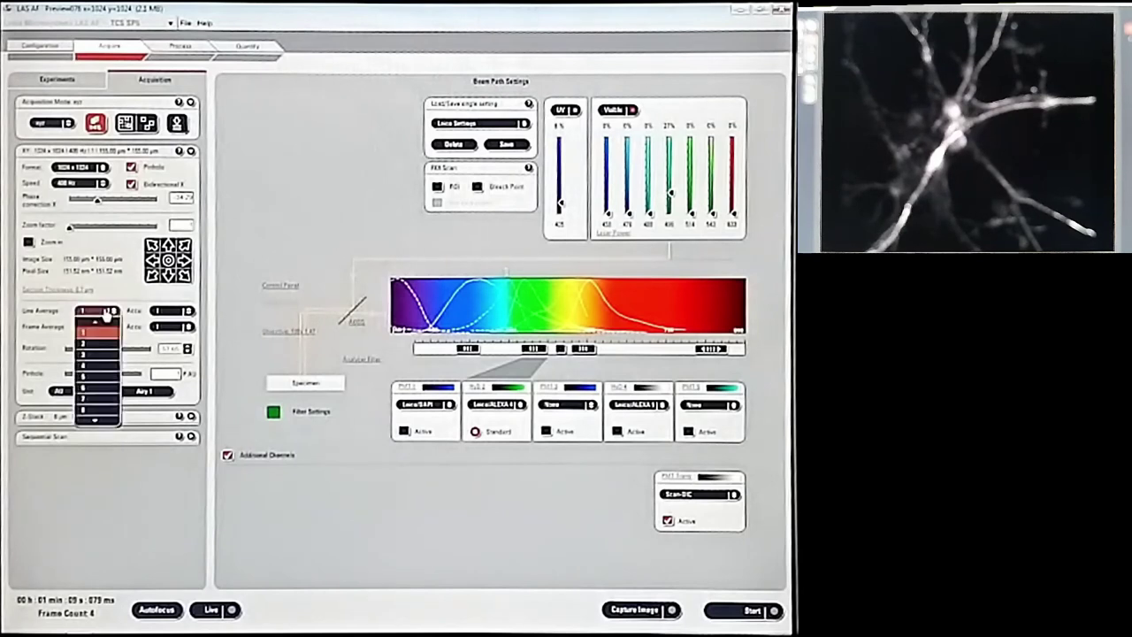
{"action": "left_click", "coordinate": [98, 335]}
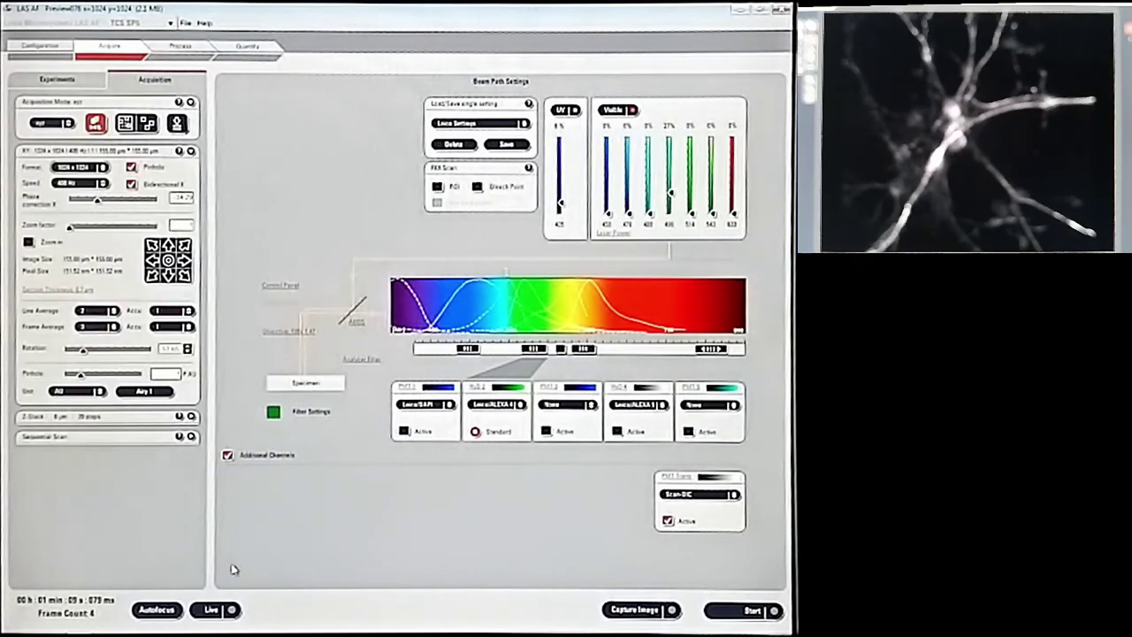
{"action": "left_click", "coordinate": [623, 609]}
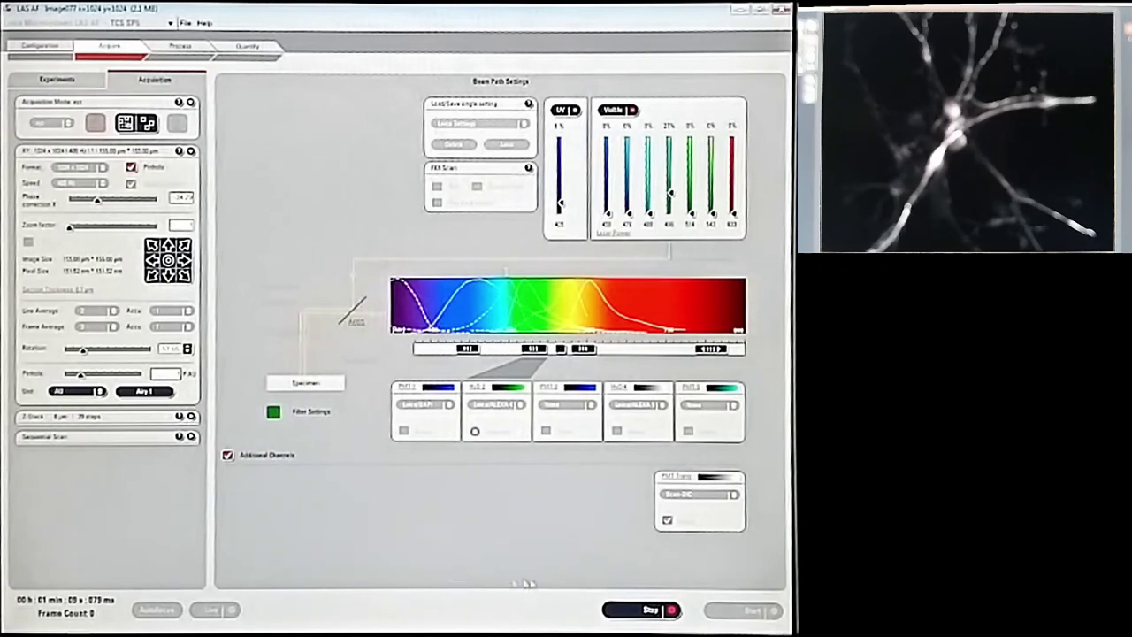
{"action": "left_click", "coordinate": [665, 608]}
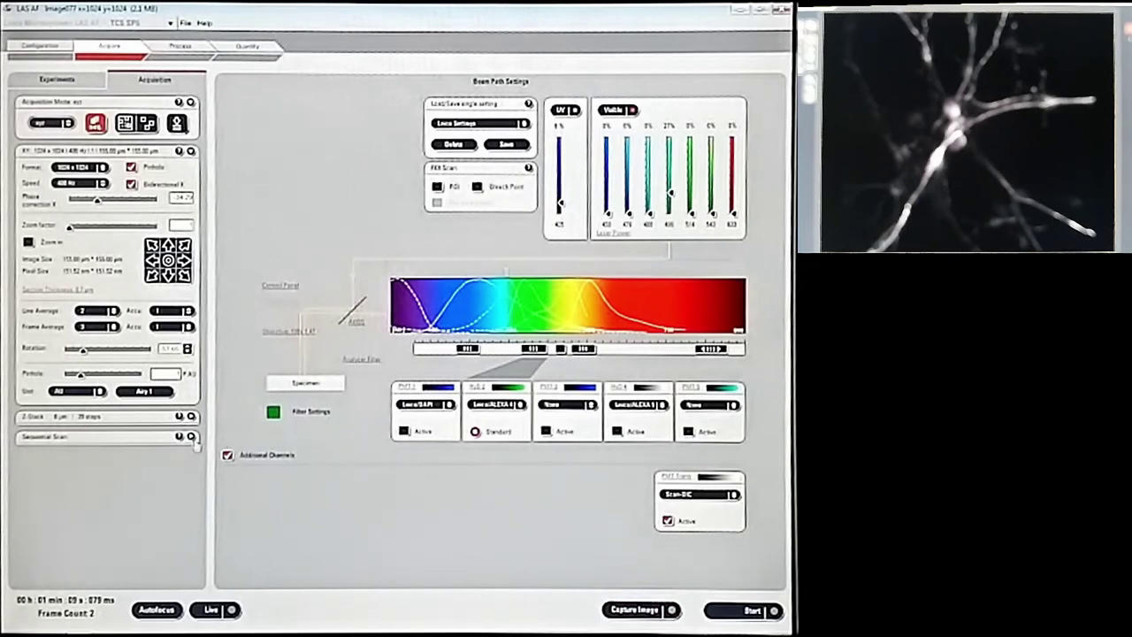
- Show the sequential scan settings and raise the 543 laser to about 31% during a live preview of scan 2
{"action": "left_click", "coordinate": [192, 439]}
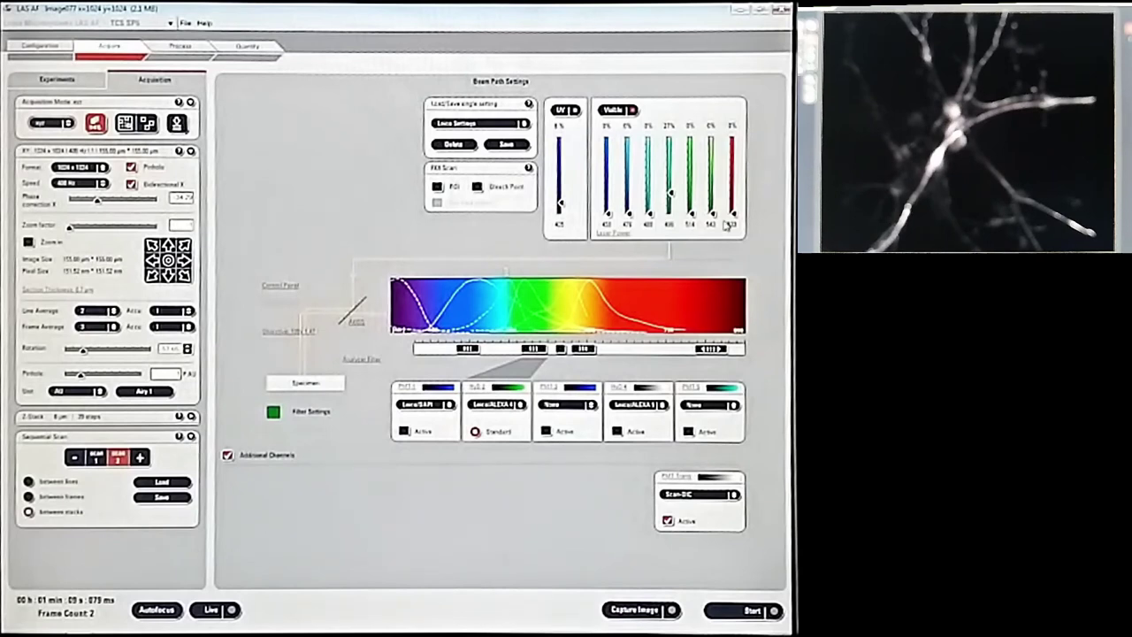
{"action": "left_click", "coordinate": [212, 610]}
{"action": "left_click_drag", "start_coordinate": [719, 210], "coordinate": [718, 194]}
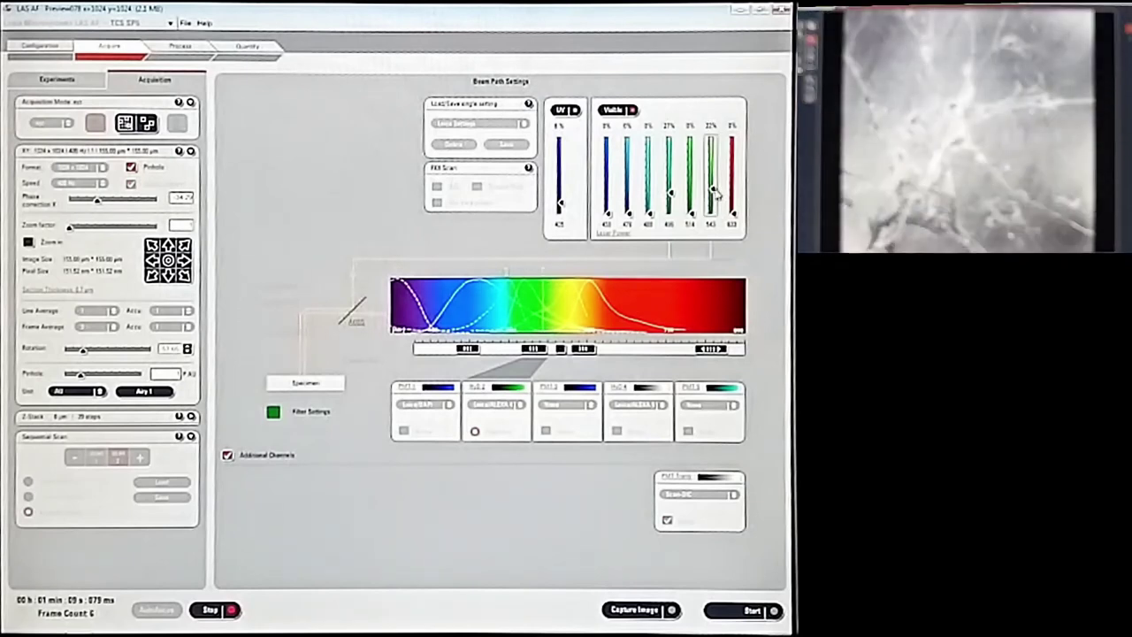
{"action": "left_click", "coordinate": [213, 609]}
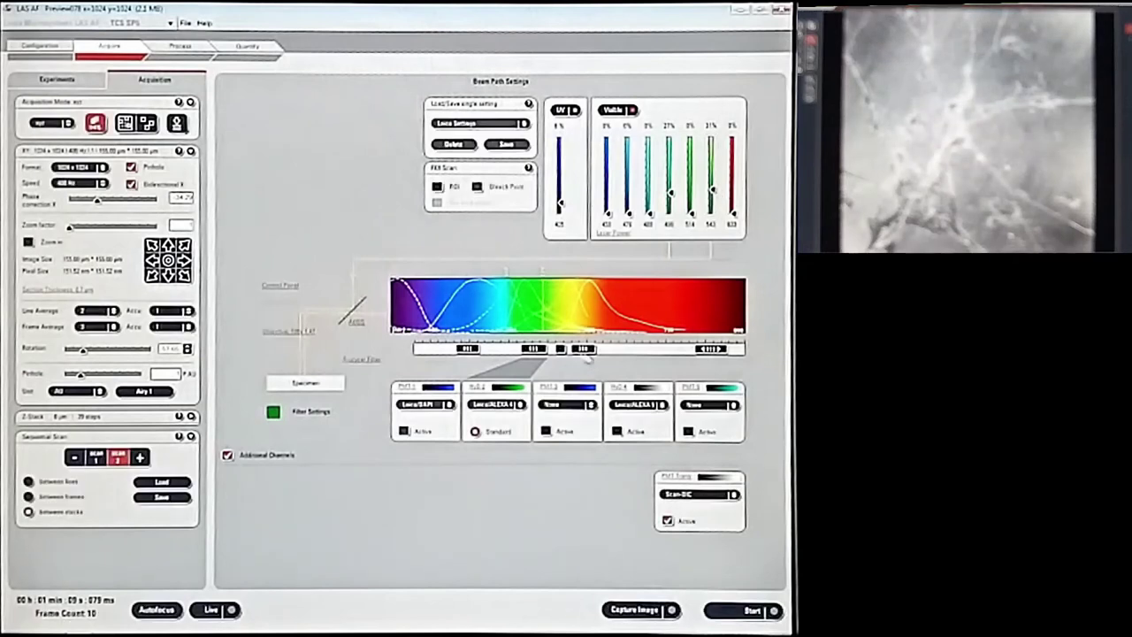
- Lower the upper limit of HyD 2's spectral range and run a brief live preview of scan 2
{"action": "double_click", "coordinate": [539, 350]}
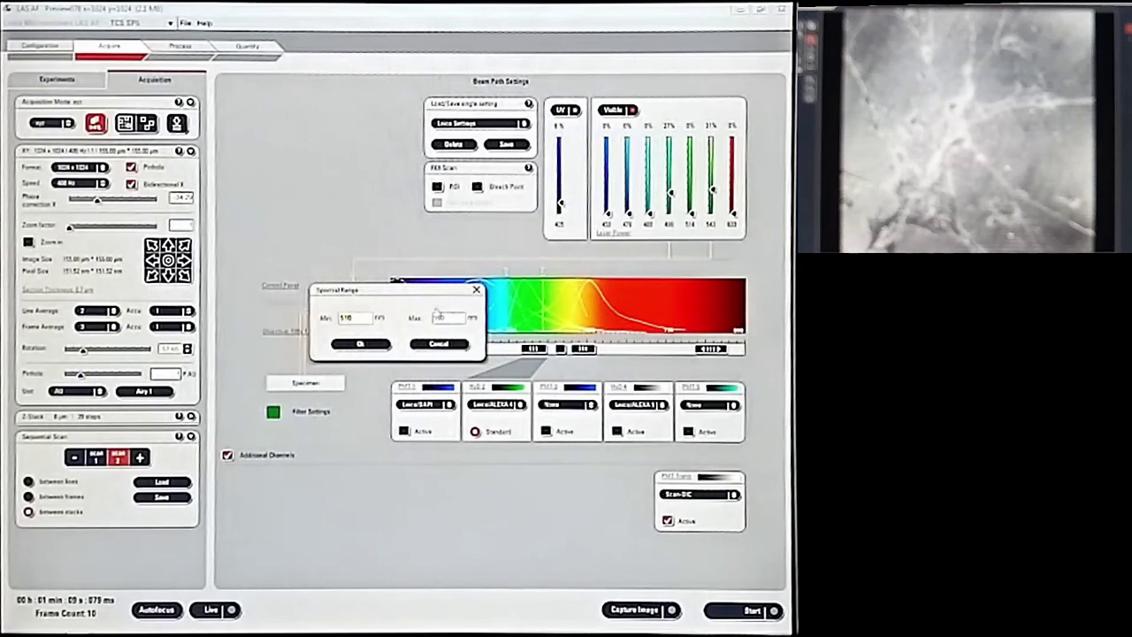
{"action": "left_click", "coordinate": [448, 317]}
{"action": "type", "text": "50"}
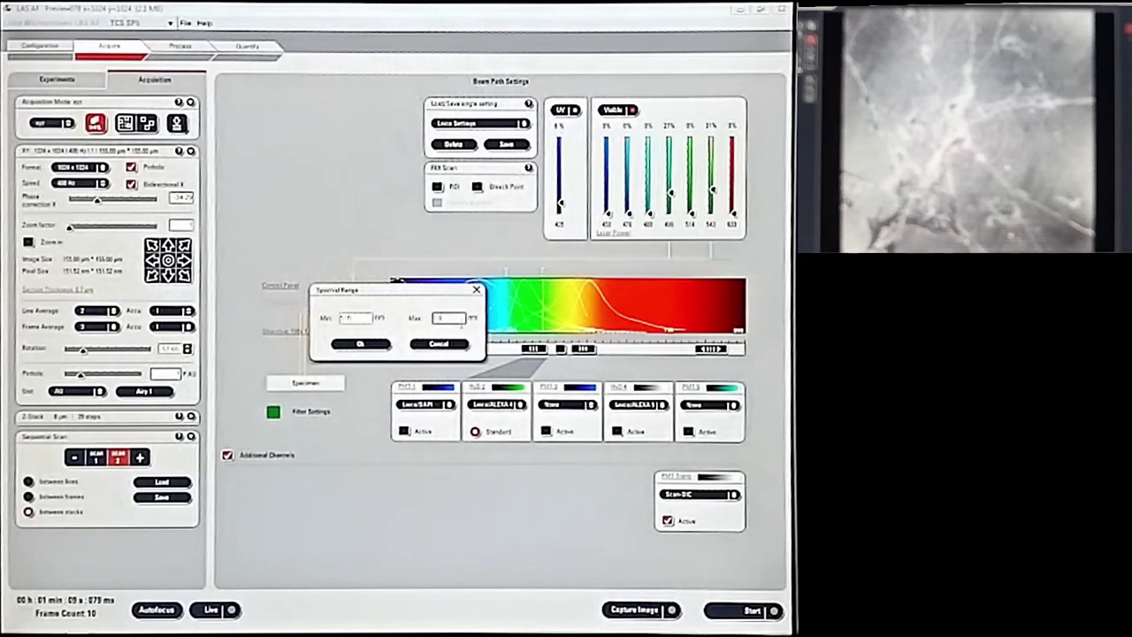
{"action": "left_click", "coordinate": [361, 344]}
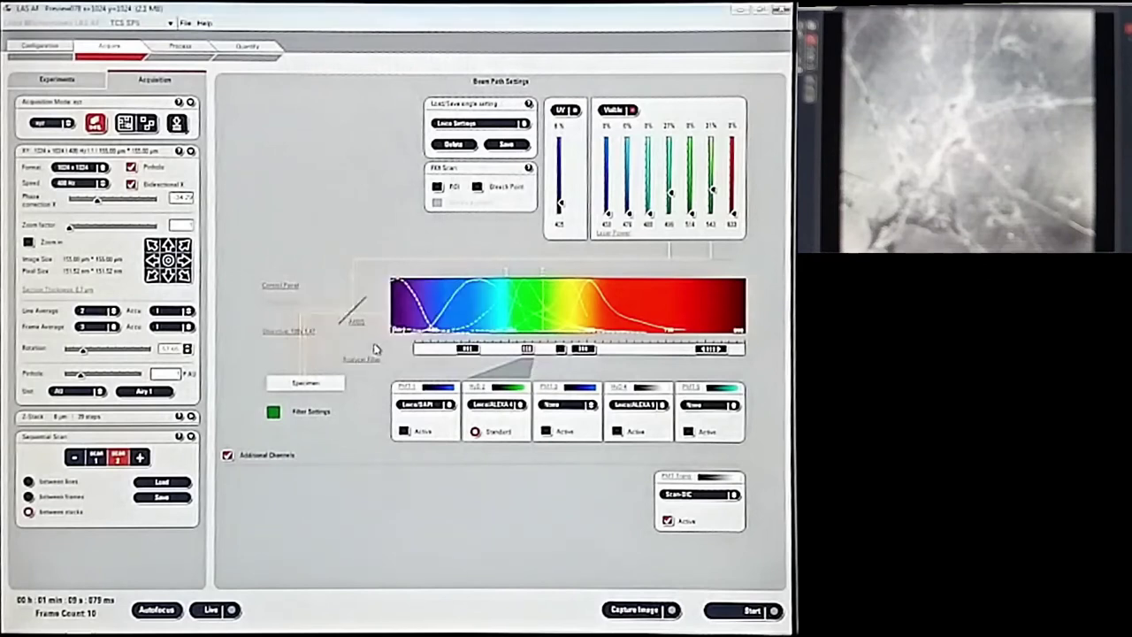
{"action": "left_click", "coordinate": [215, 609]}
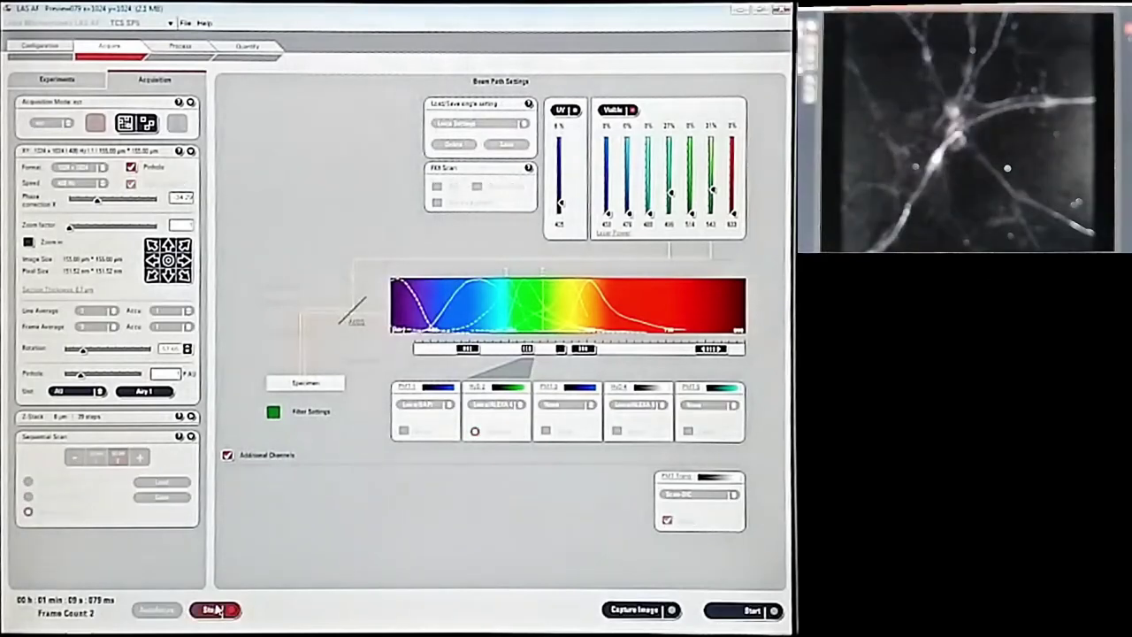
{"action": "left_click", "coordinate": [214, 609]}
- Compare the live preview with the 543 laser lowered to 0% and raised back to 21%
{"action": "left_click", "coordinate": [215, 609]}
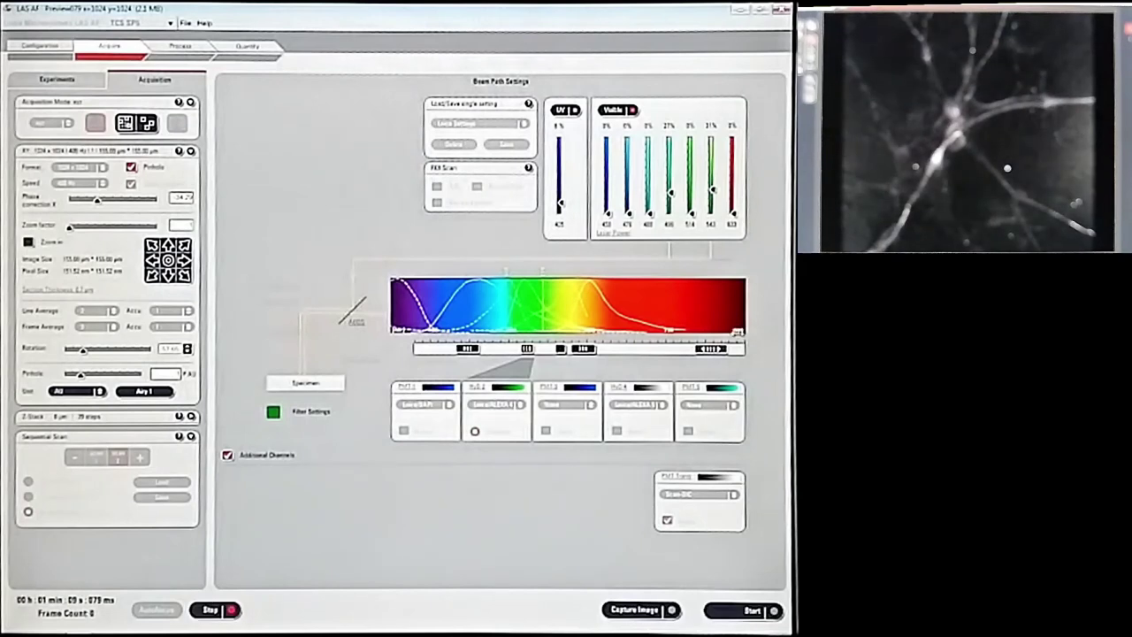
{"action": "left_click_drag", "start_coordinate": [713, 193], "coordinate": [714, 216]}
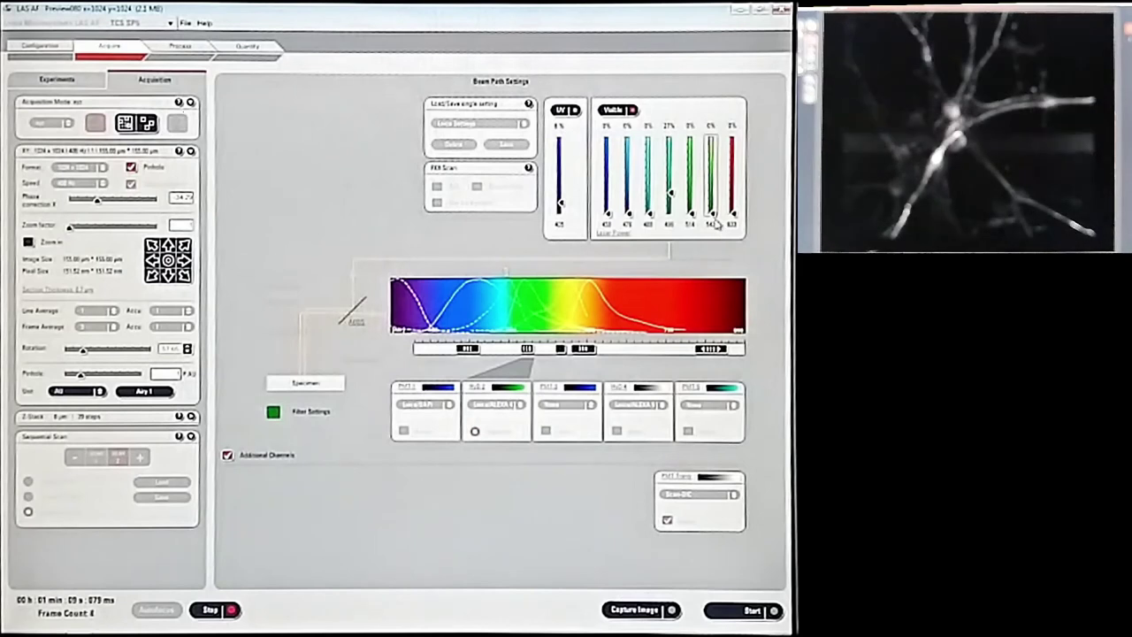
{"action": "left_click_drag", "start_coordinate": [715, 214], "coordinate": [715, 205]}
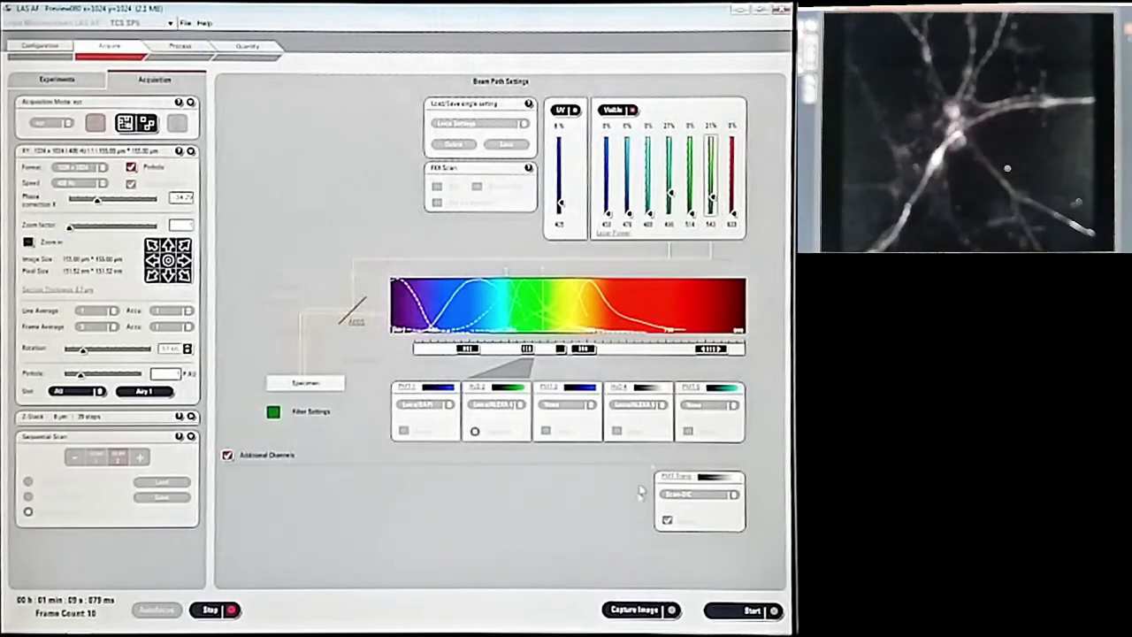
{"action": "left_click", "coordinate": [210, 609]}
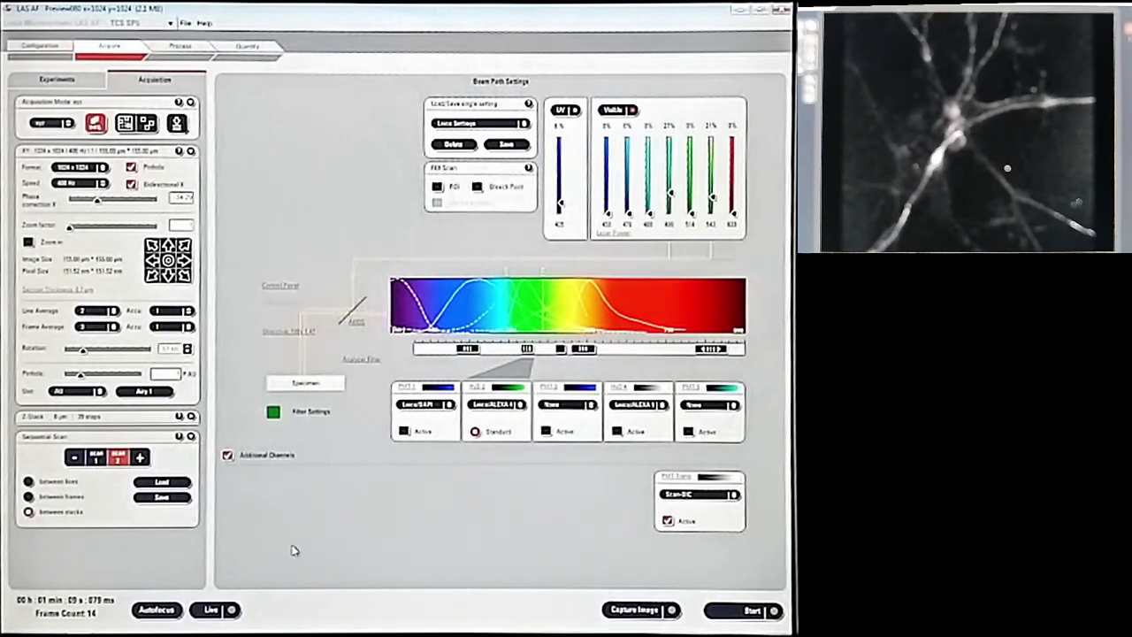
- Add a third sequential scan, retune scan 2 to 0% on the 543 laser and a higher HyD 2 spectral limit, and preview it
{"action": "left_click", "coordinate": [138, 458]}
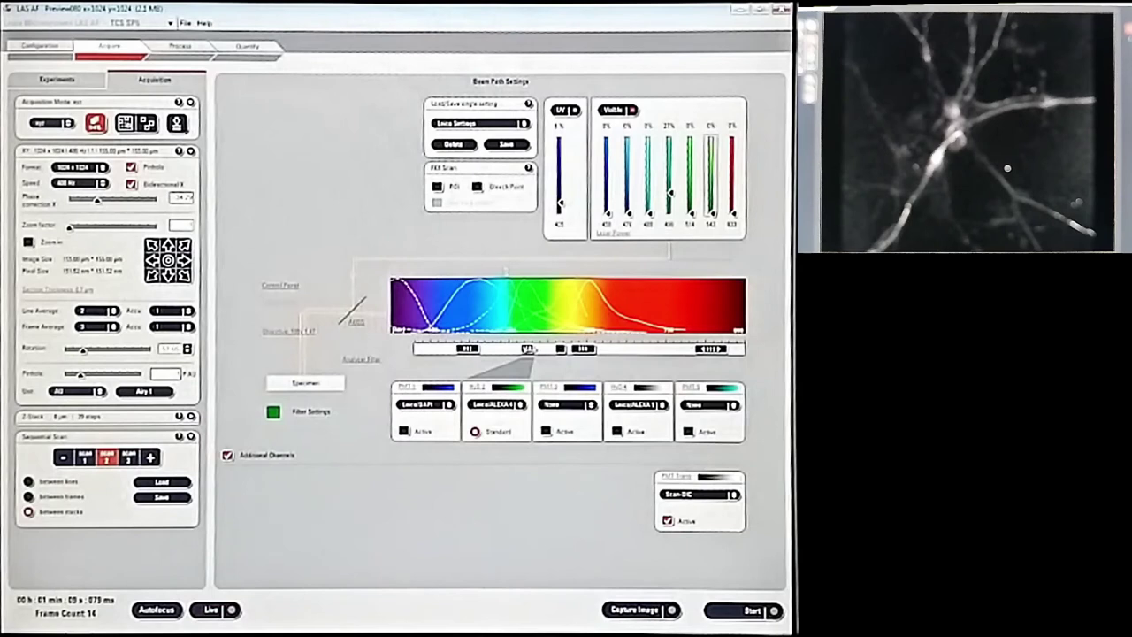
{"action": "double_click", "coordinate": [528, 350]}
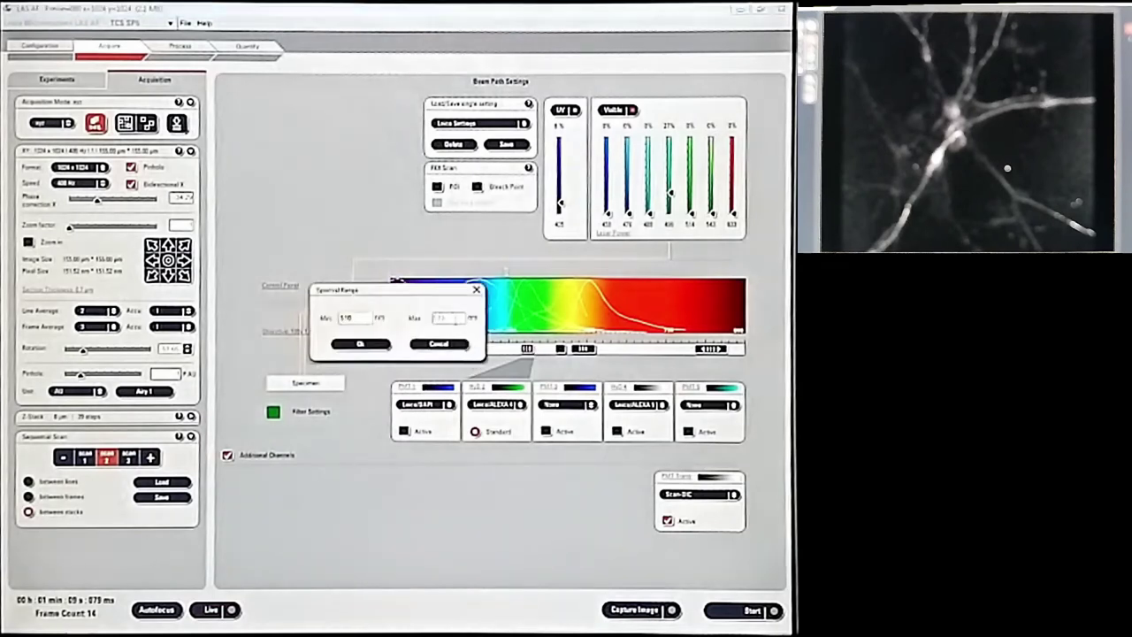
{"action": "key", "text": "Tab"}
{"action": "type", "text": "533"}
{"action": "double_click", "coordinate": [433, 320]}
{"action": "key", "text": "BackSpace"}
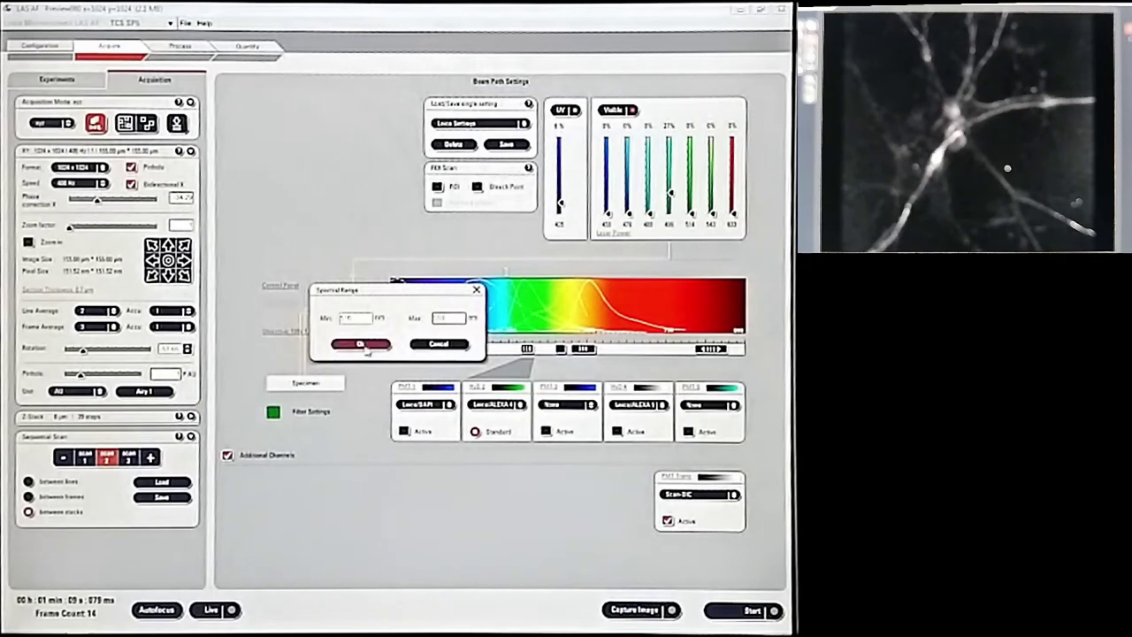
{"action": "left_click", "coordinate": [362, 344]}
{"action": "left_click", "coordinate": [212, 610]}
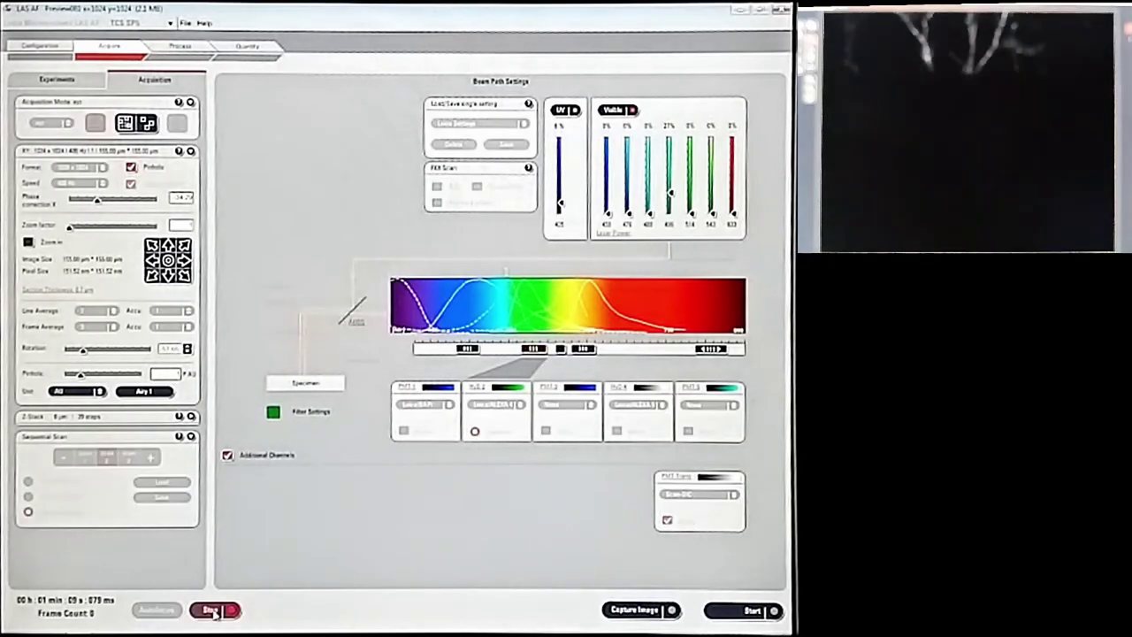
{"action": "left_click", "coordinate": [212, 610]}
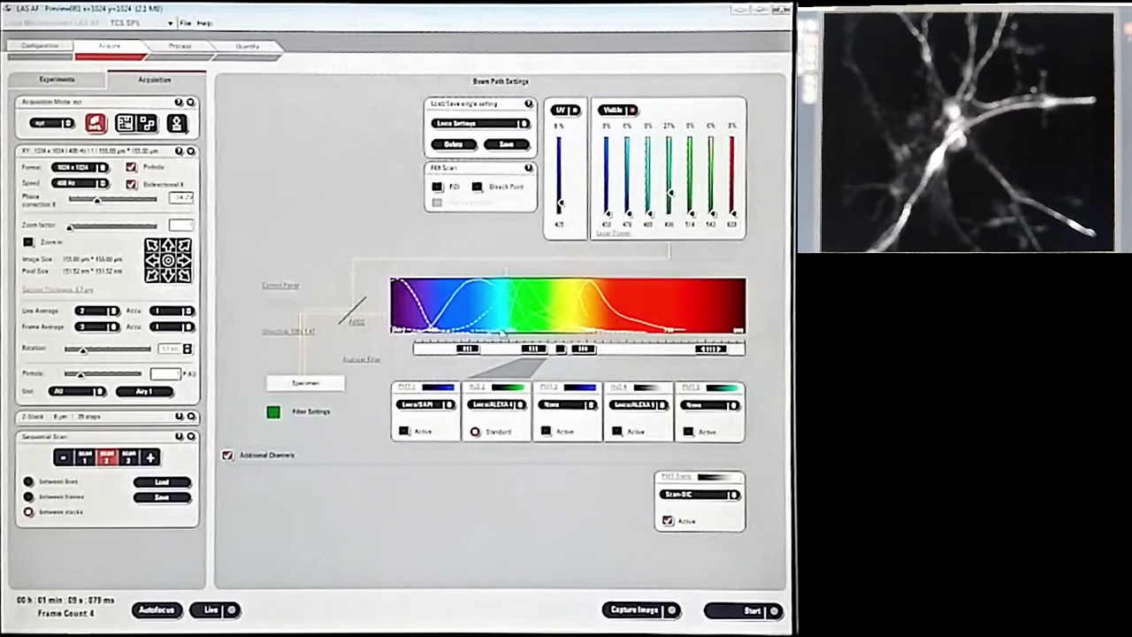
- In scan 3, lower the 496 laser to 0% and replace HyD 2 with HyD 4 in Standard mode
{"action": "left_click", "coordinate": [129, 456]}
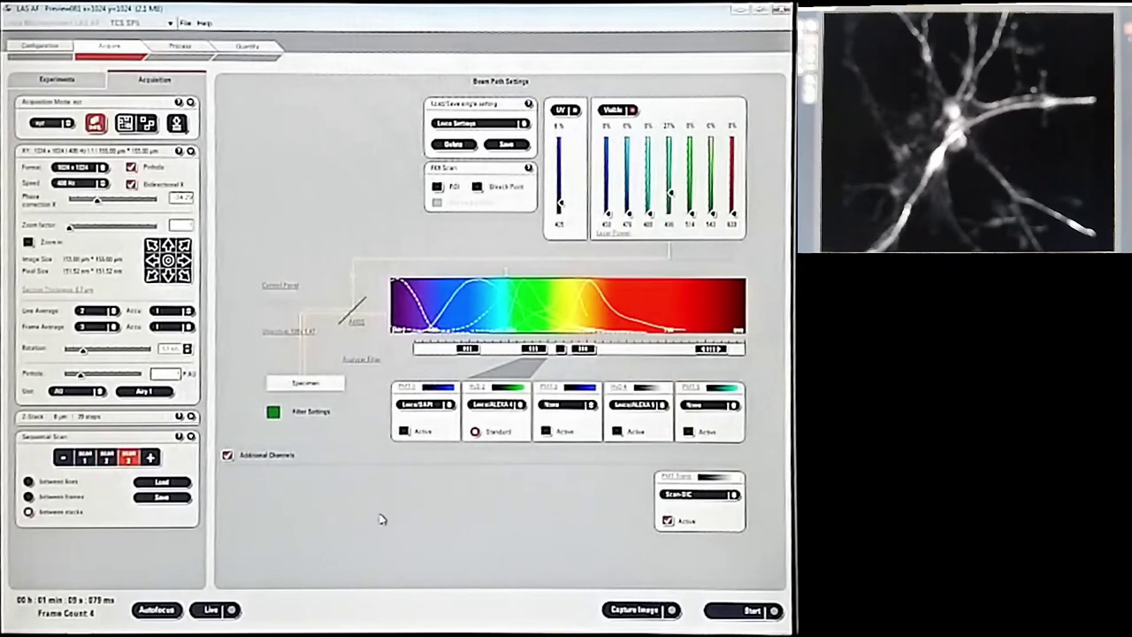
{"action": "mouse_move", "coordinate": [483, 382]}
{"action": "left_click_drag", "start_coordinate": [669, 194], "coordinate": [670, 228]}
{"action": "left_click", "coordinate": [475, 432]}
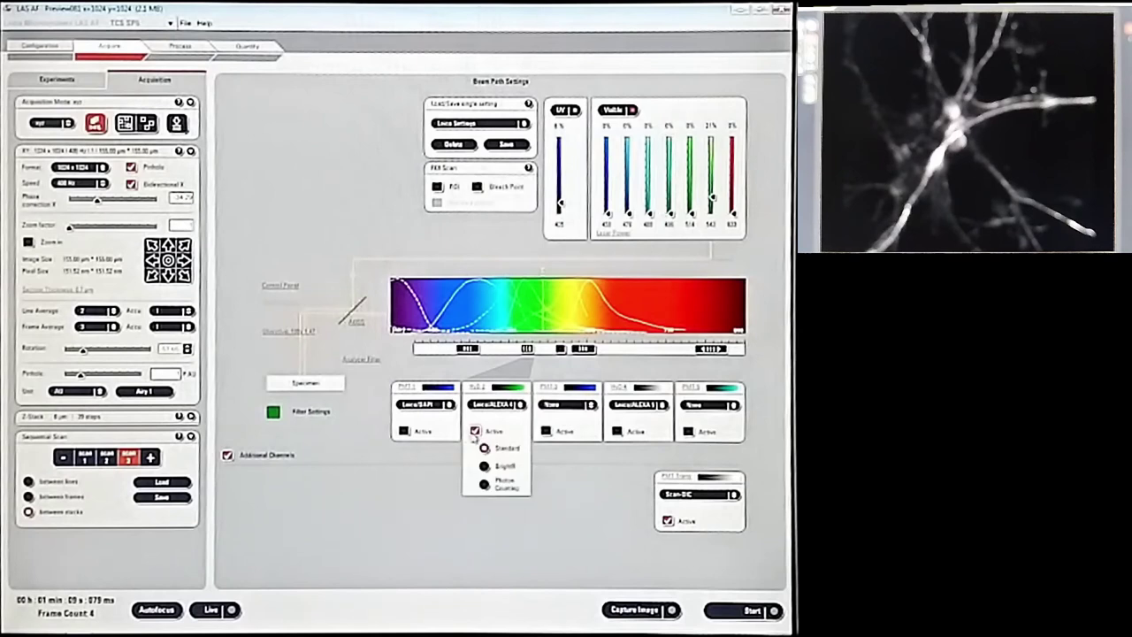
{"action": "left_click", "coordinate": [482, 435]}
{"action": "left_click", "coordinate": [616, 432]}
{"action": "left_click", "coordinate": [623, 445]}
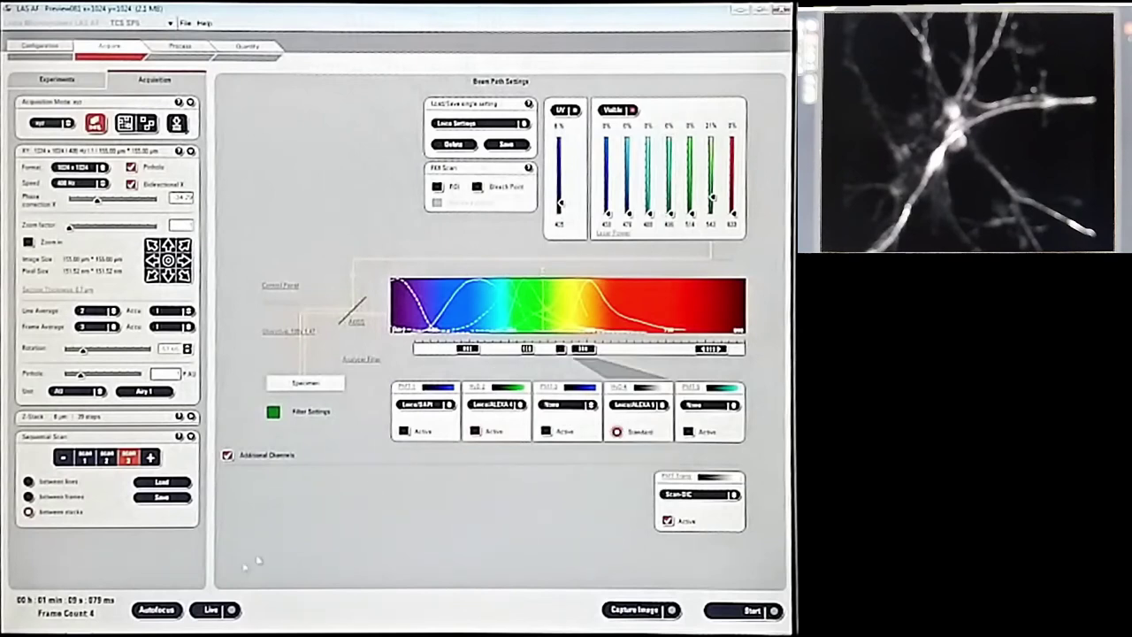
- Start a live preview of scan 3 and raise the 543 laser to about 66%
{"action": "left_click", "coordinate": [212, 609]}
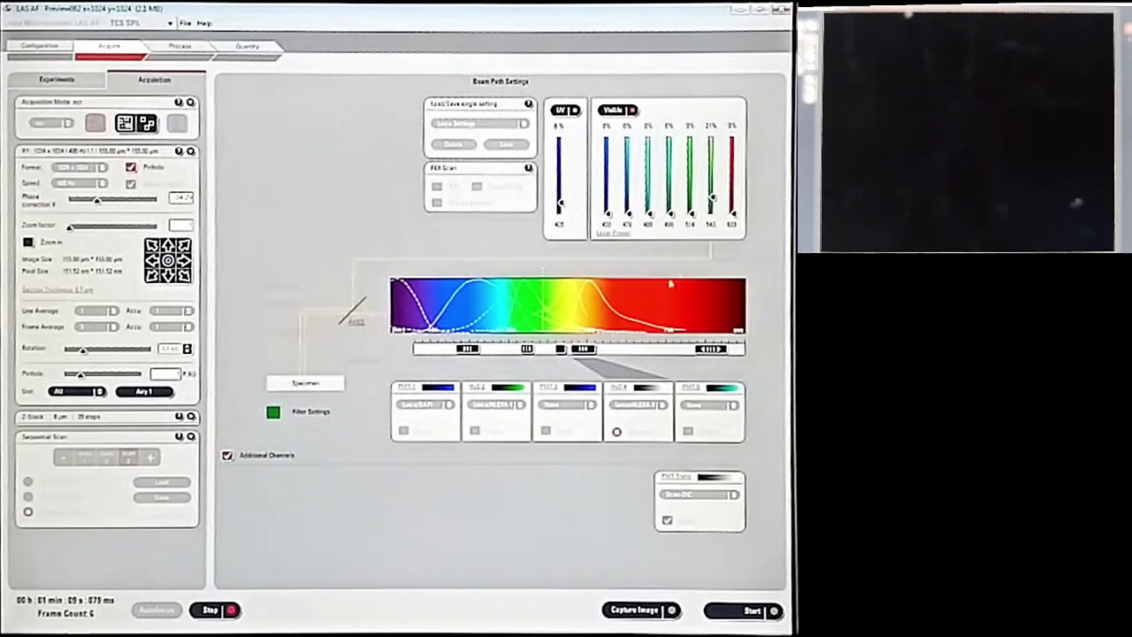
{"action": "left_click_drag", "start_coordinate": [711, 196], "coordinate": [713, 163]}
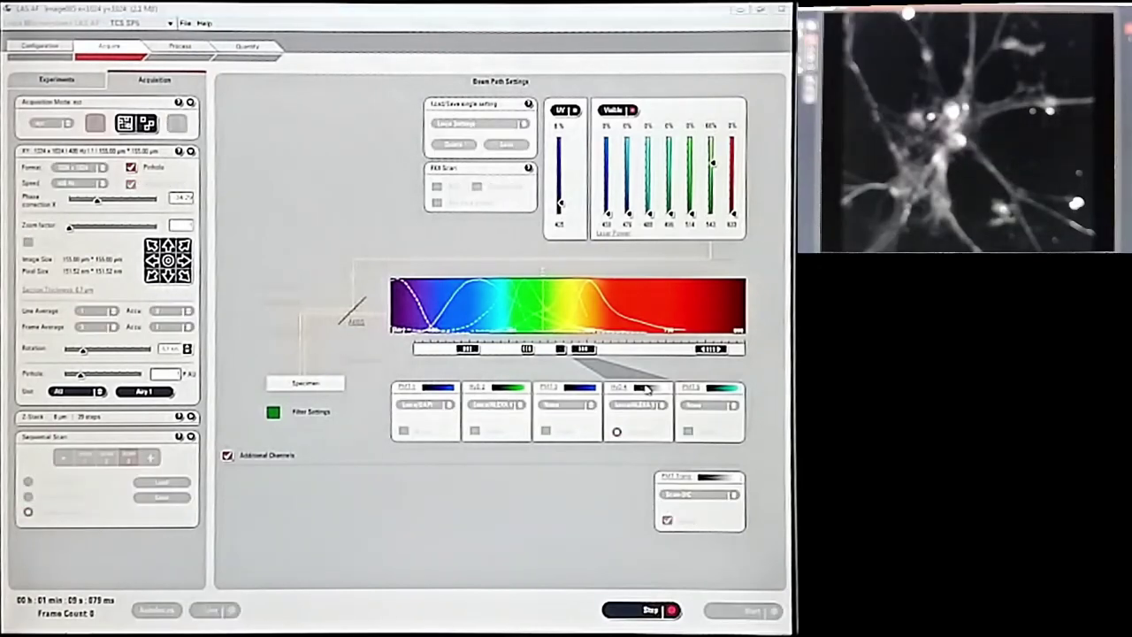
- Set the display colour of the HyD 4 channel to red and stop the scan 3 live preview
{"action": "left_click", "coordinate": [506, 387]}
{"action": "left_click", "coordinate": [428, 457]}
- Set the z-step size to 0.6 µm and run a live preview to mark the z-stack's begin and end positions
{"action": "left_click", "coordinate": [88, 416]}
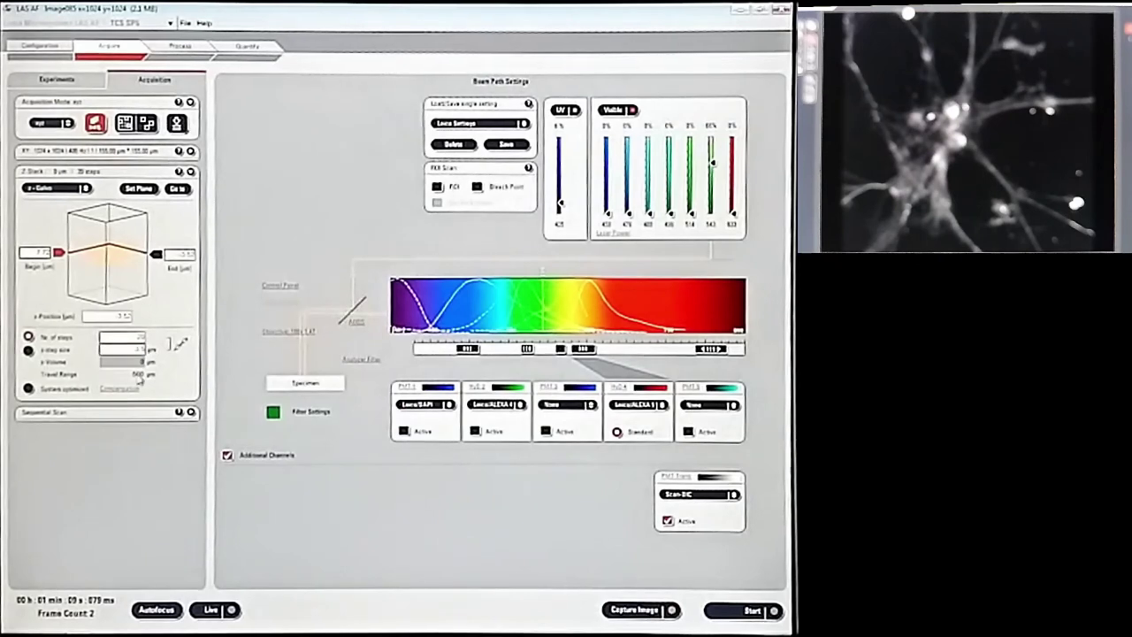
{"action": "left_click", "coordinate": [155, 350]}
{"action": "type", "text": "0.6"}
{"action": "key", "text": "Return"}
{"action": "key", "text": "Return"}
{"action": "left_click", "coordinate": [217, 609]}
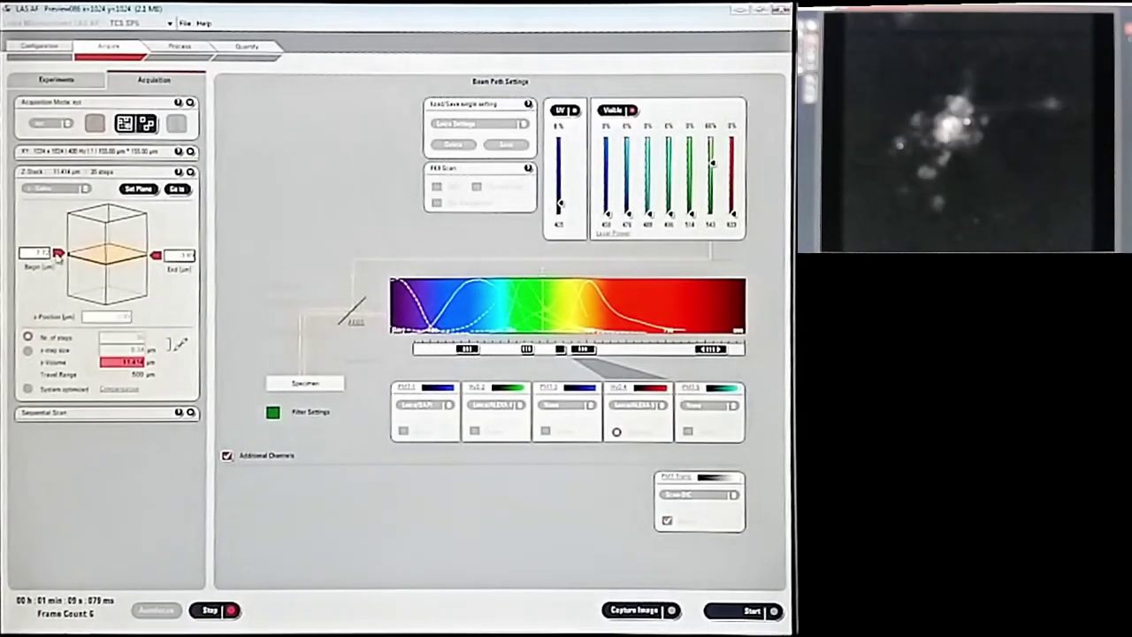
{"action": "left_click", "coordinate": [179, 345]}
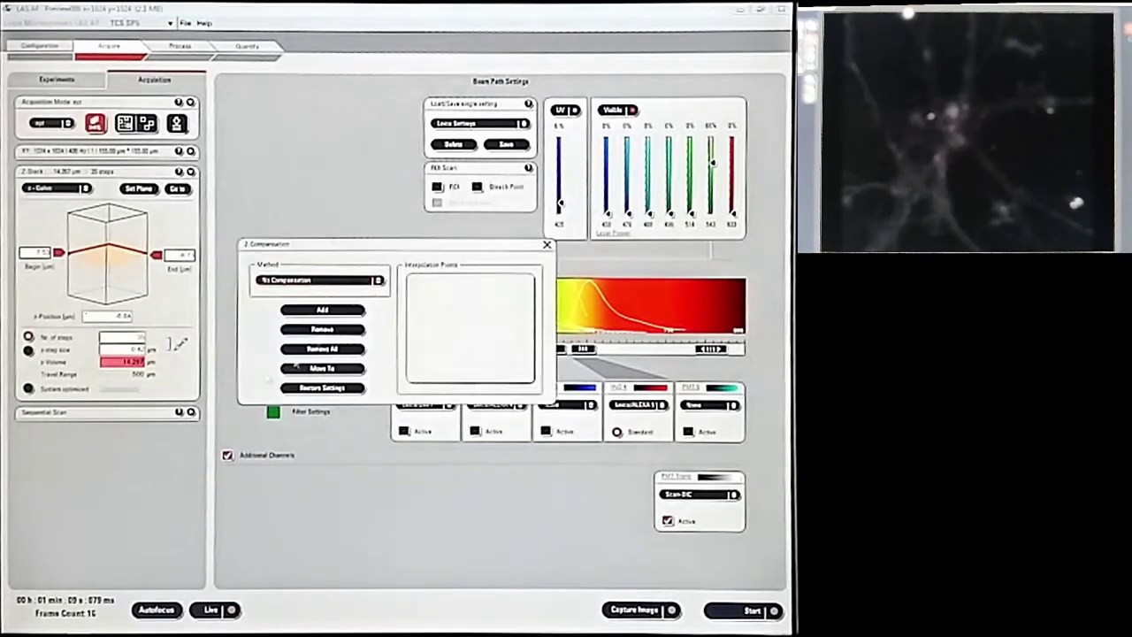
{"action": "left_click", "coordinate": [320, 280]}
{"action": "left_click", "coordinate": [301, 315]}
{"action": "left_click", "coordinate": [427, 330]}
{"action": "left_click", "coordinate": [546, 245]}
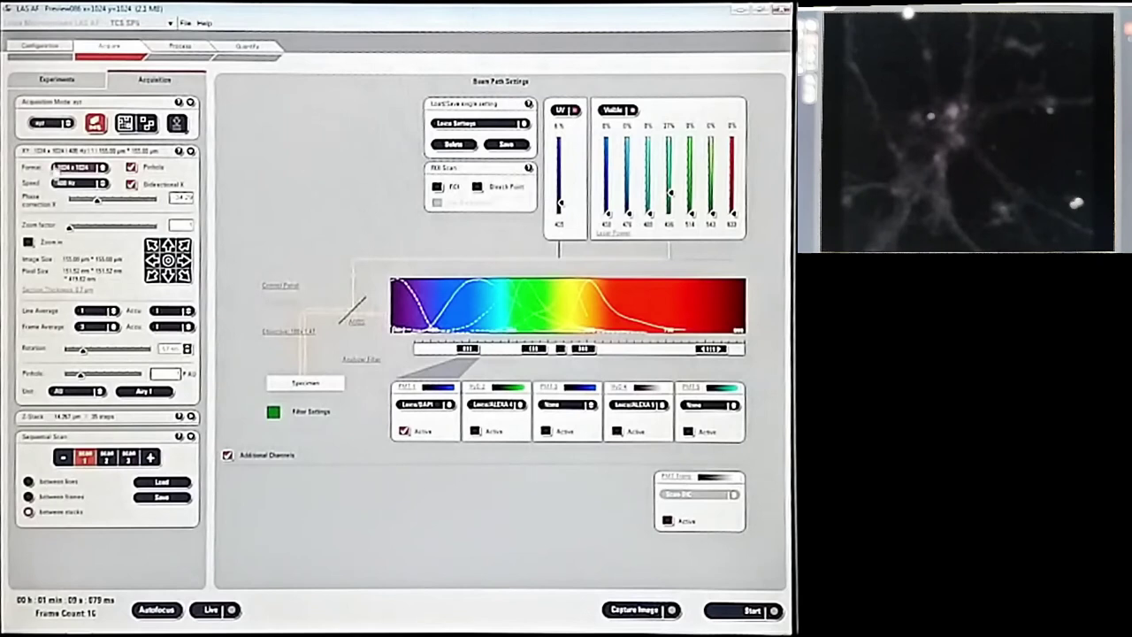
- Run the three-scan sequential z-stack acquisition and display the sequential scan settings
{"action": "left_click", "coordinate": [745, 610]}
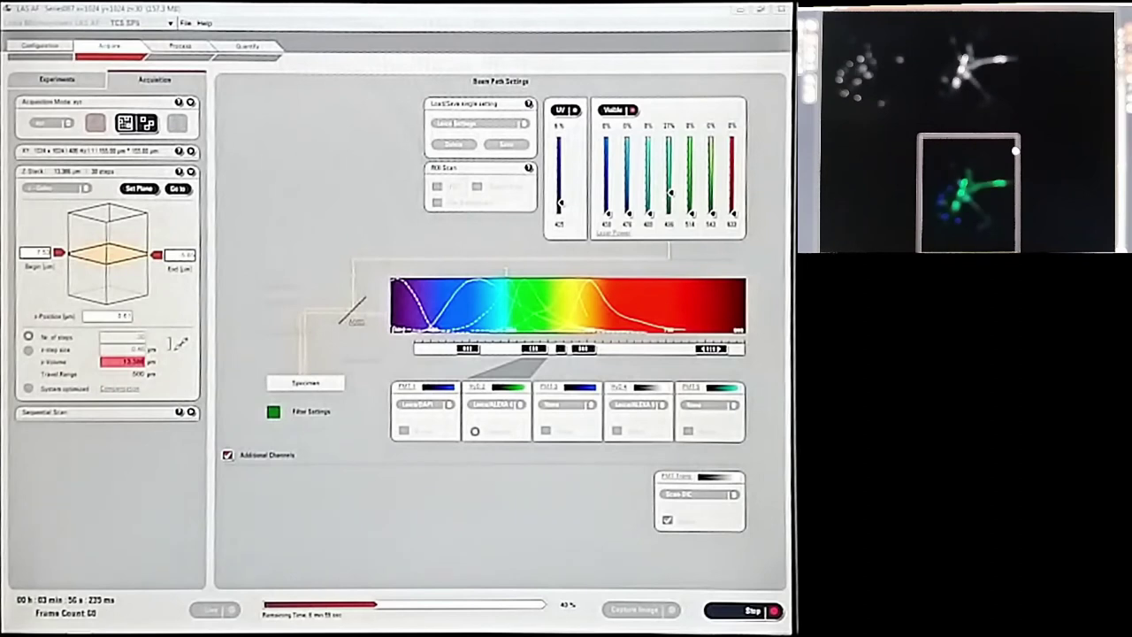
{"action": "left_click", "coordinate": [190, 412]}
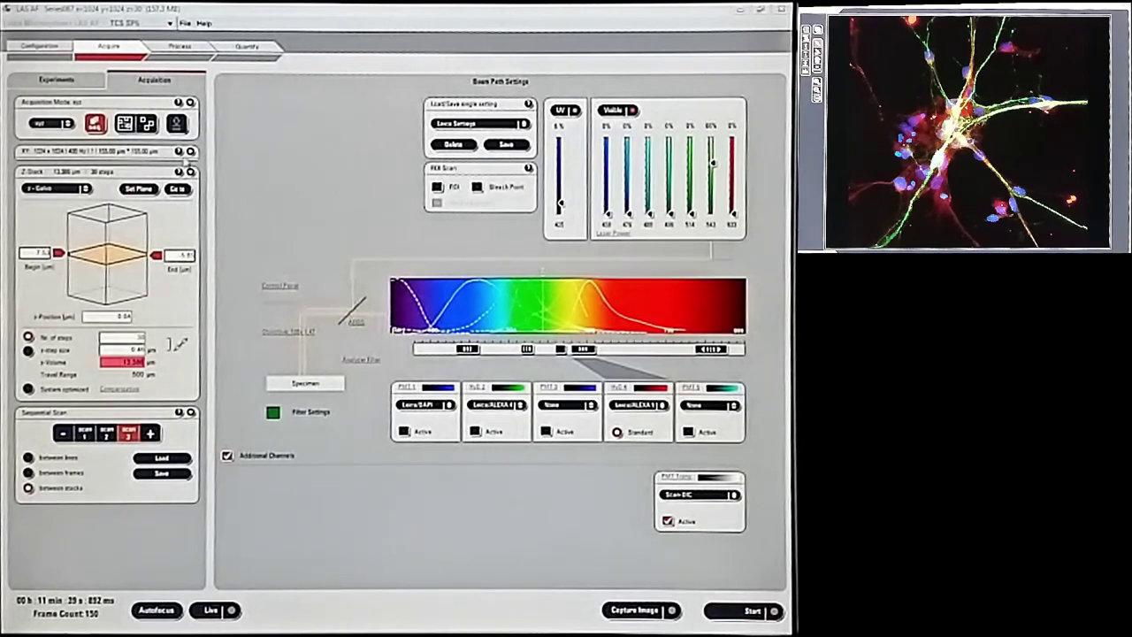
- Reduce the scan format to 512 x 512
{"action": "left_click", "coordinate": [190, 152]}
{"action": "left_click", "coordinate": [88, 167]}
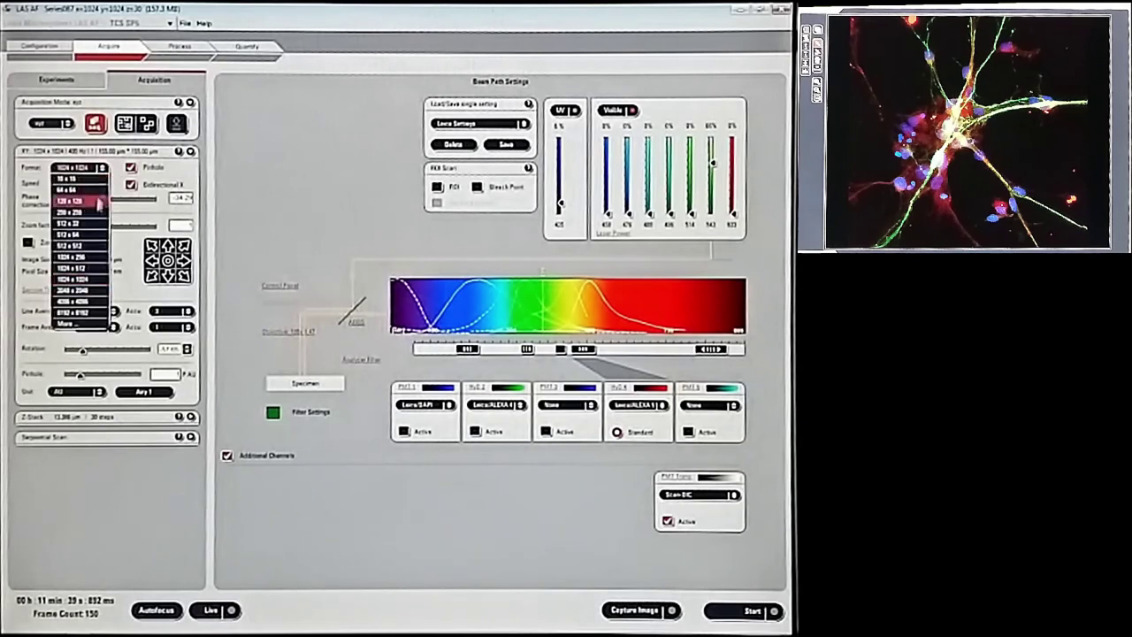
{"action": "left_click", "coordinate": [76, 247]}
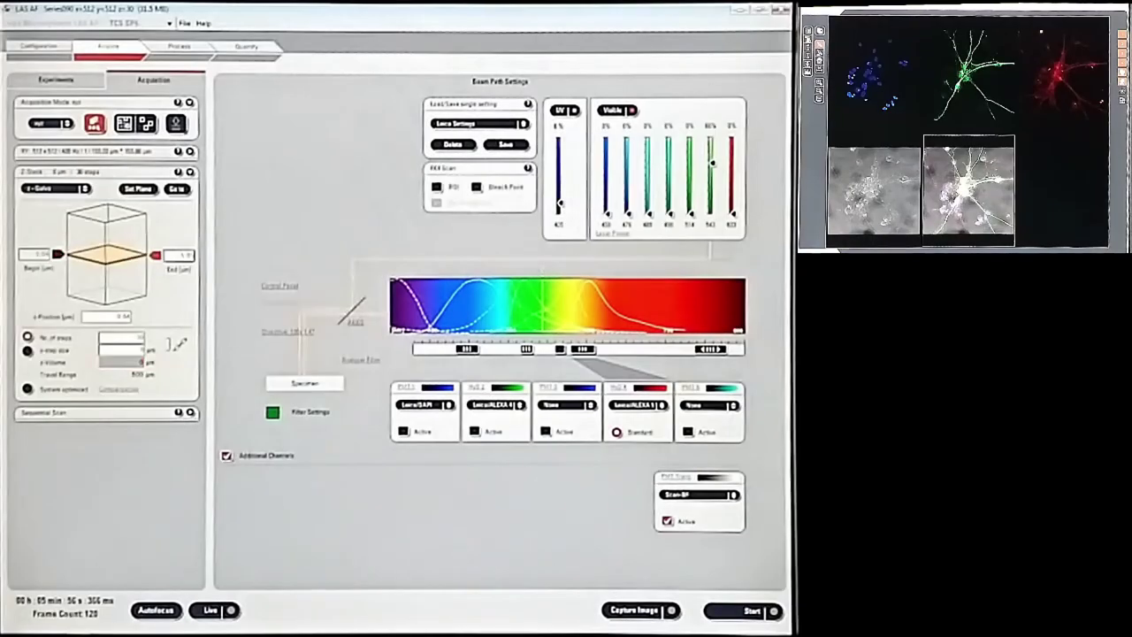
- Mark the z-stack's begin and end at the current focus and set the number of steps to 1
{"action": "left_click", "coordinate": [155, 255]}
{"action": "left_click", "coordinate": [57, 255]}
{"action": "left_click", "coordinate": [146, 337]}
{"action": "type", "text": "1"}
{"action": "key", "text": "Return"}
- Preview scan 3 live with the red channel enlarged and raise the 543 laser to about 77%
{"action": "left_click", "coordinate": [211, 609]}
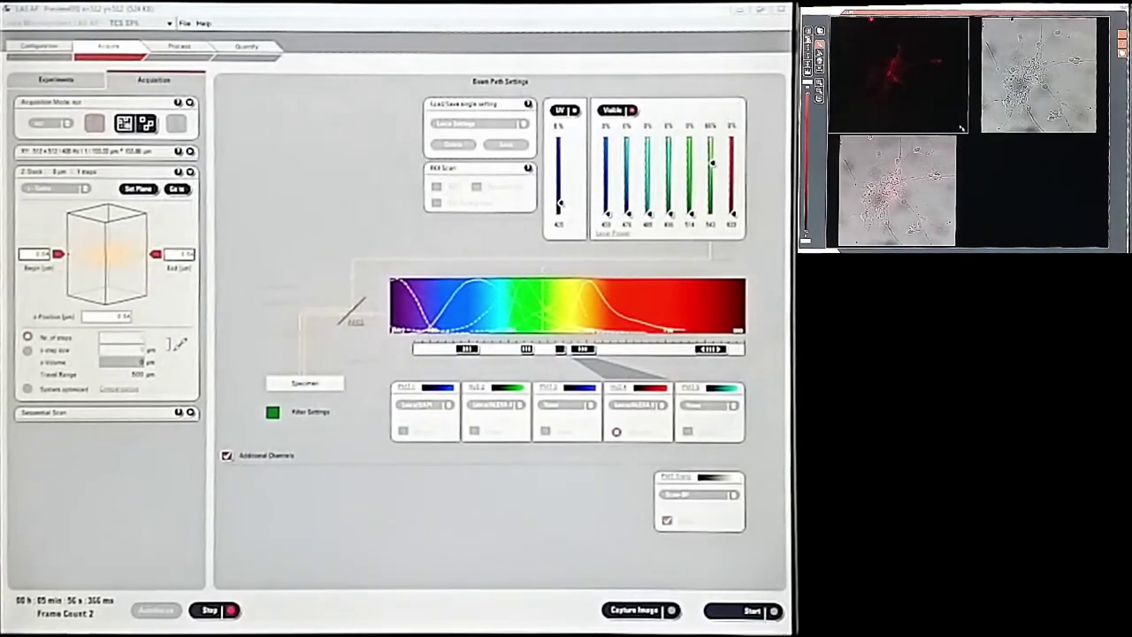
{"action": "double_click", "coordinate": [928, 93]}
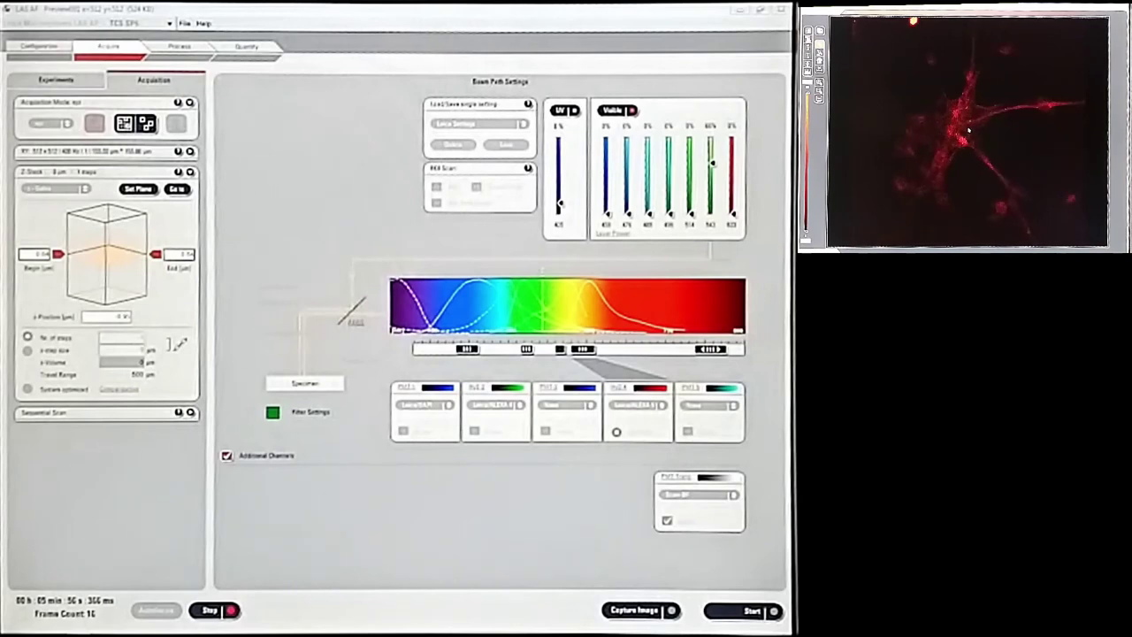
{"action": "left_click", "coordinate": [713, 164]}
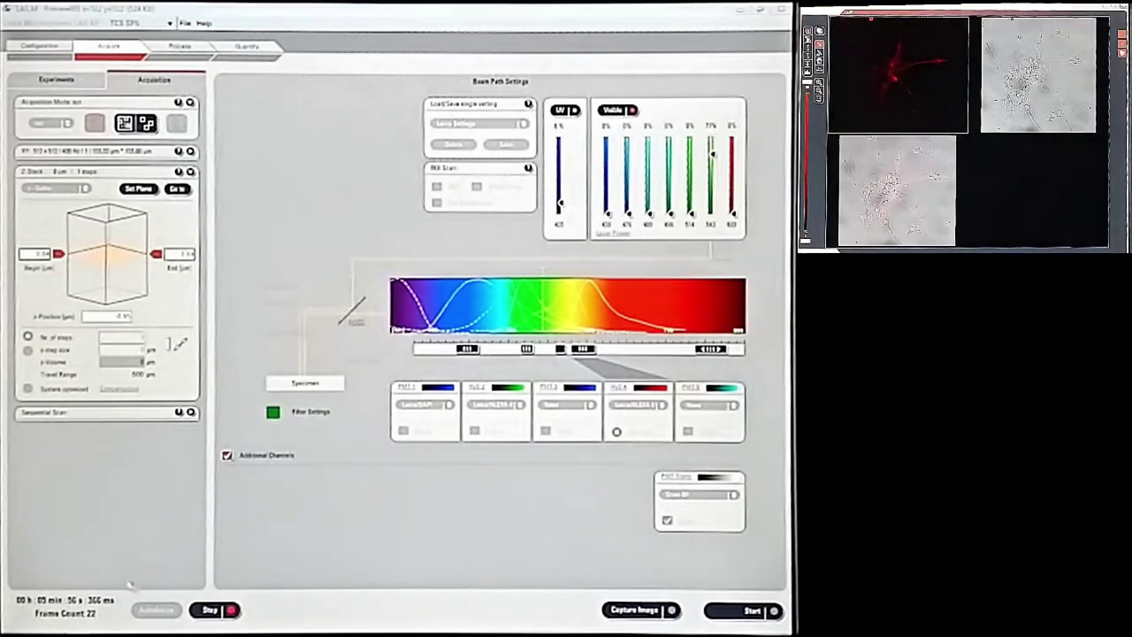
{"action": "left_click", "coordinate": [211, 610]}
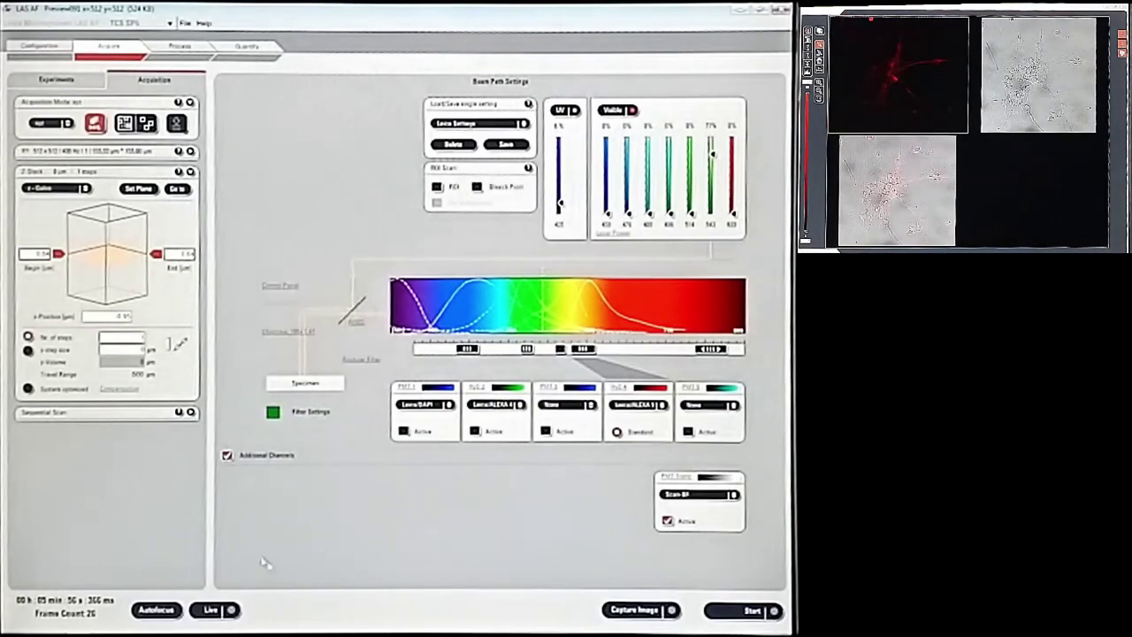
- Acquire the single-plane sequential image and view its channel overlay enlarged, returning to the multi-channel view
{"action": "left_click", "coordinate": [190, 413]}
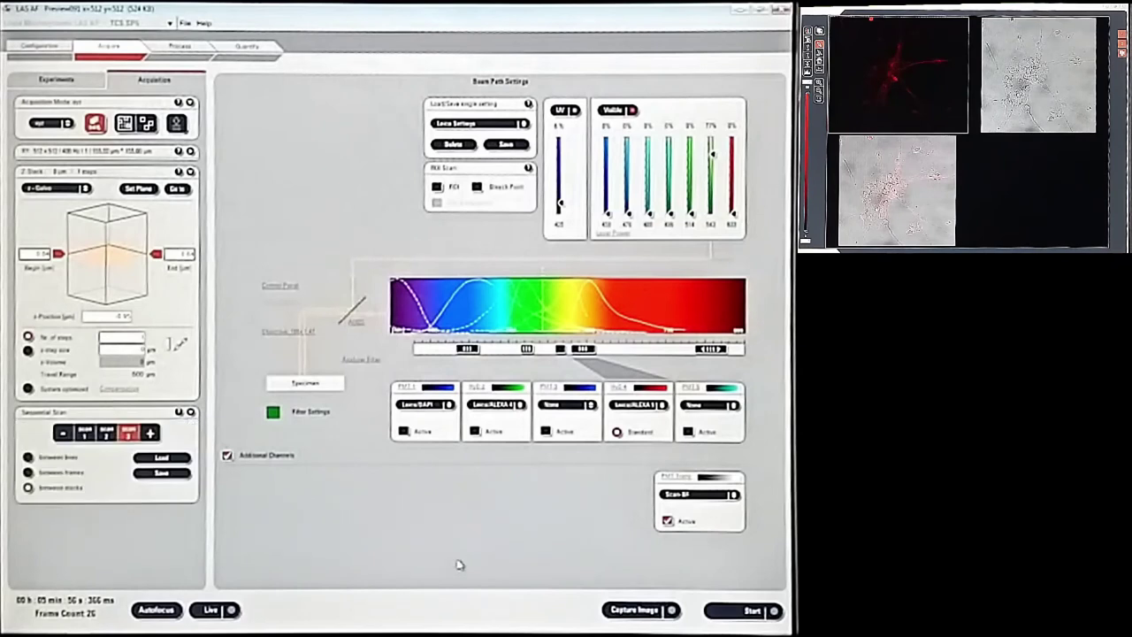
{"action": "left_click", "coordinate": [747, 610]}
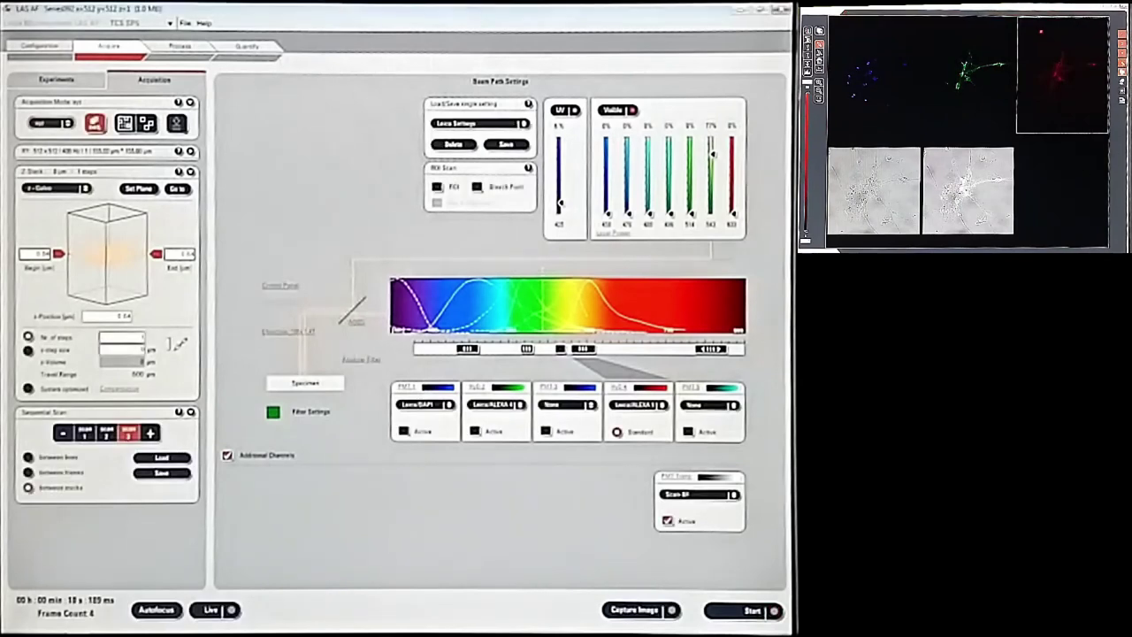
{"action": "double_click", "coordinate": [1005, 160]}
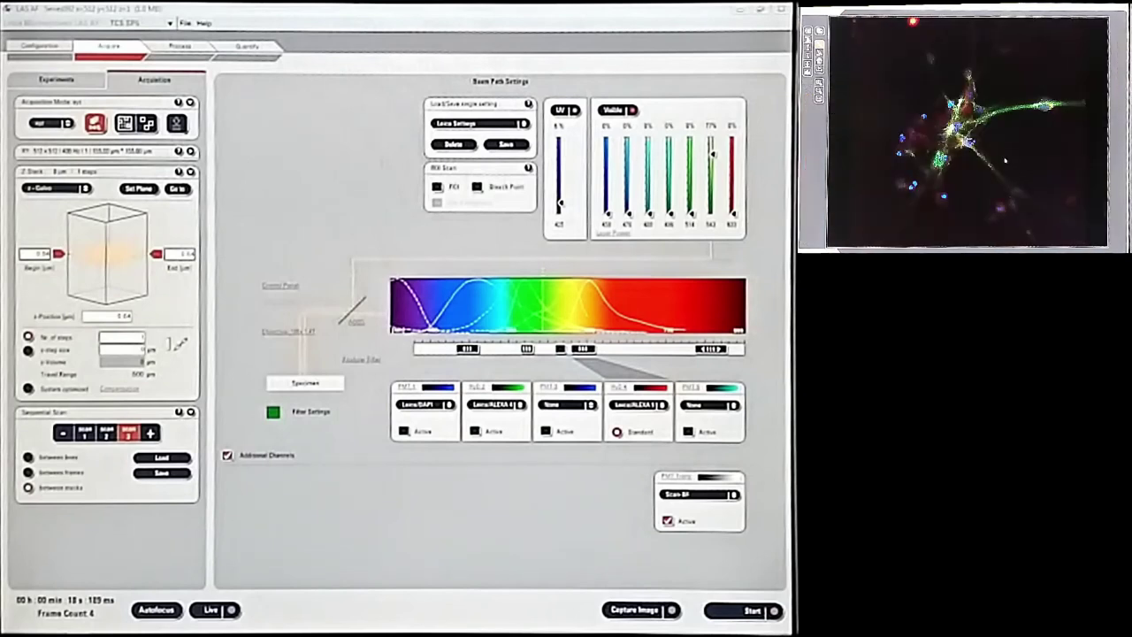
{"action": "double_click", "coordinate": [1005, 160]}
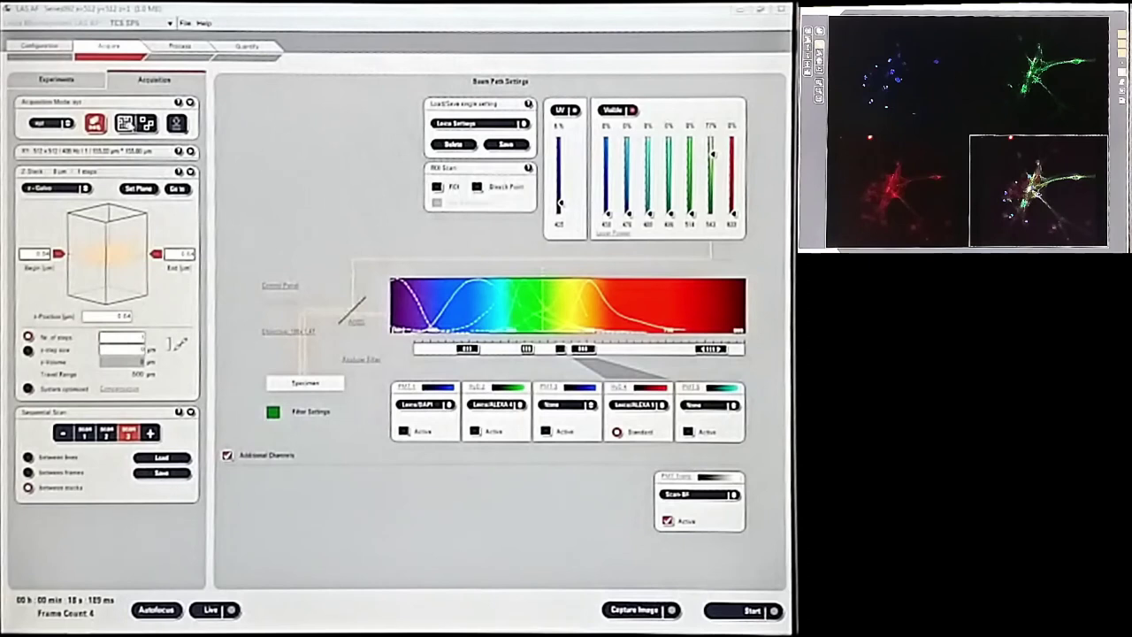
- Enable tile scanning, briefly preview the field live, and reopen the tile scan settings
{"action": "left_click", "coordinate": [125, 123]}
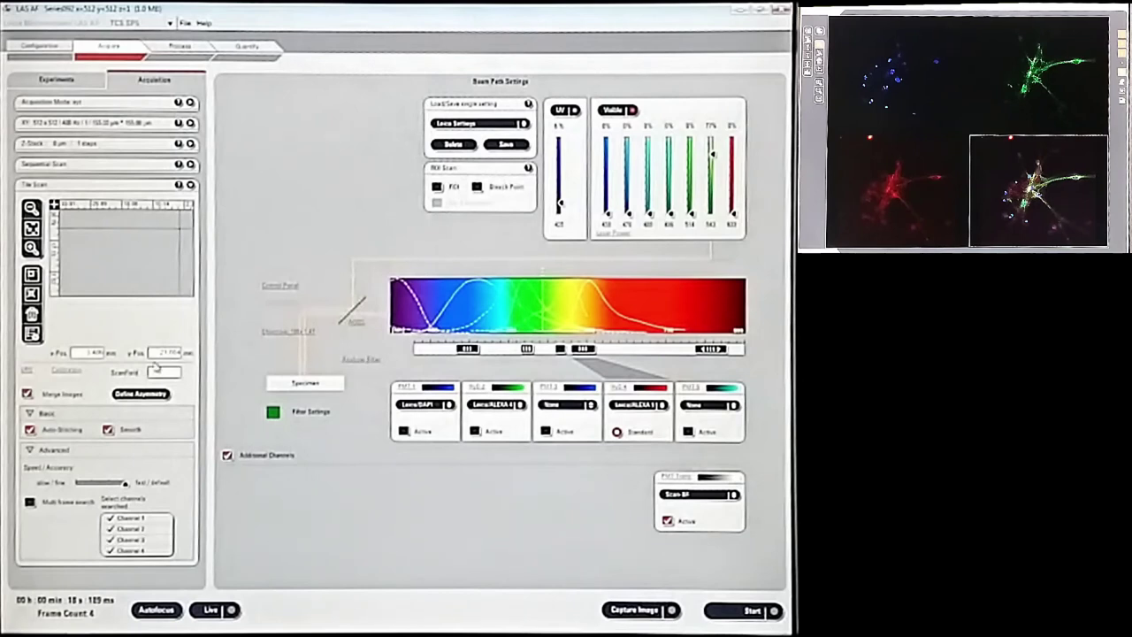
{"action": "left_click", "coordinate": [213, 610]}
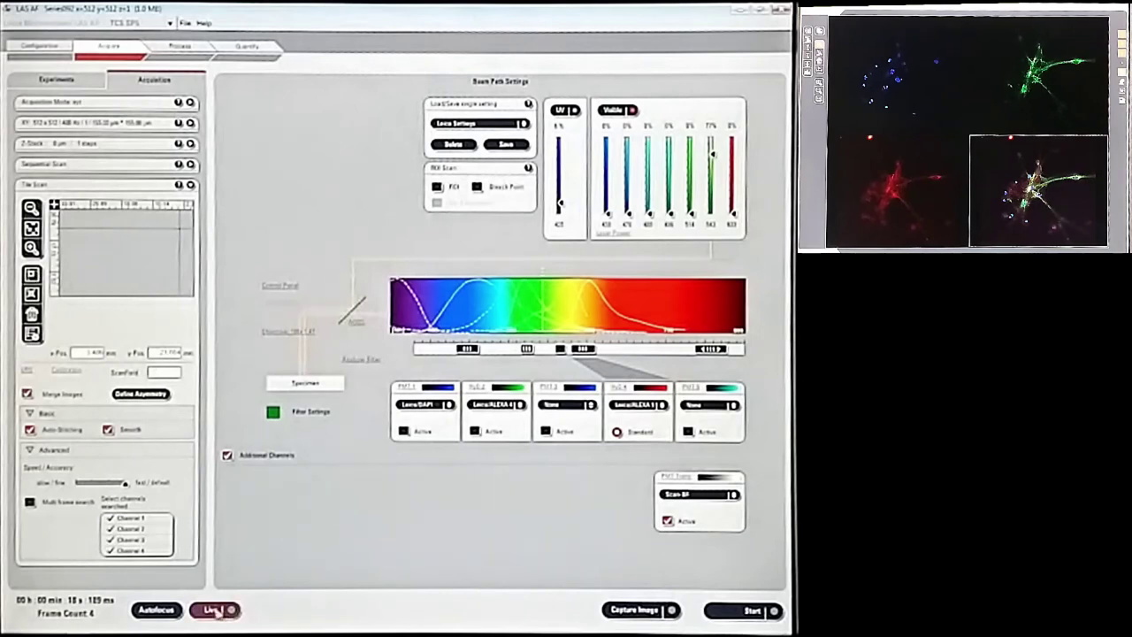
{"action": "left_click", "coordinate": [189, 123]}
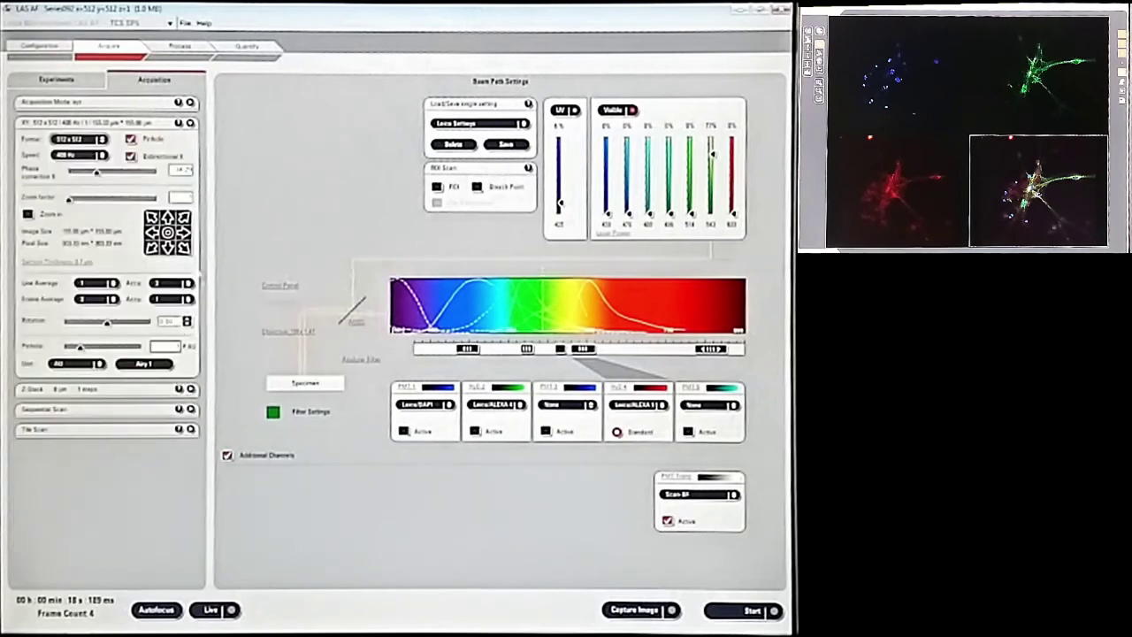
{"action": "left_click", "coordinate": [212, 609]}
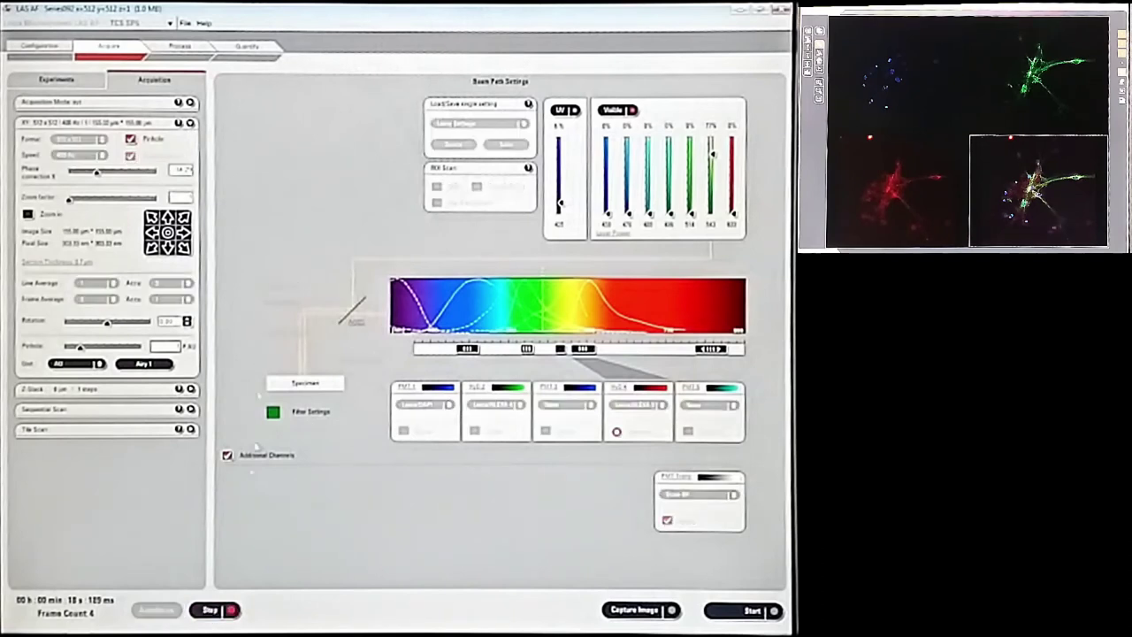
{"action": "left_click", "coordinate": [188, 104]}
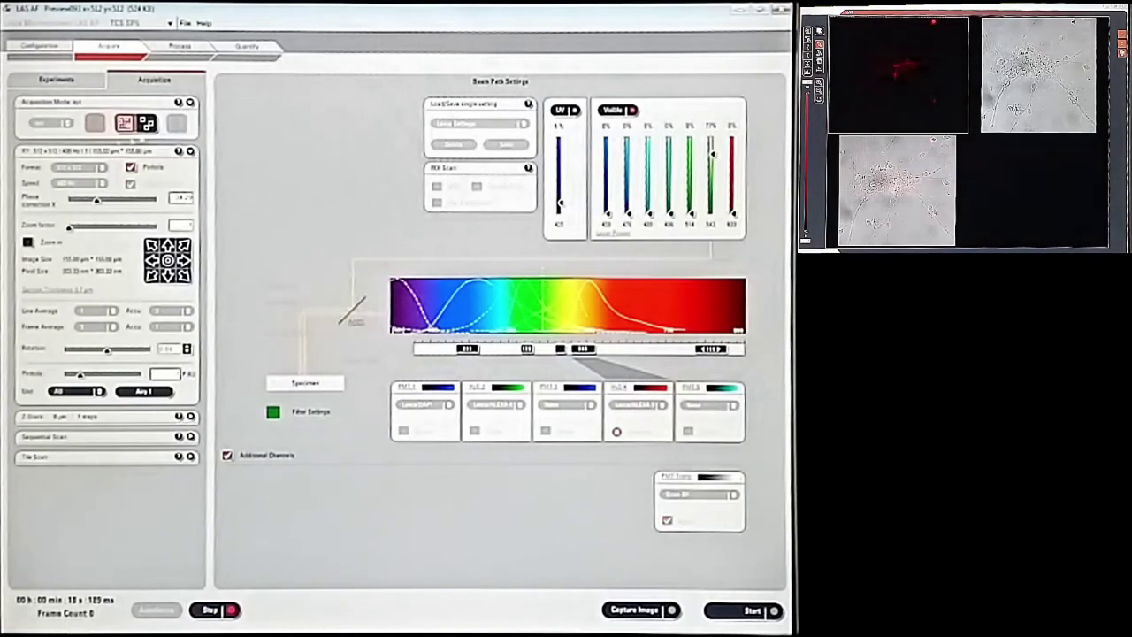
{"action": "left_click", "coordinate": [212, 610]}
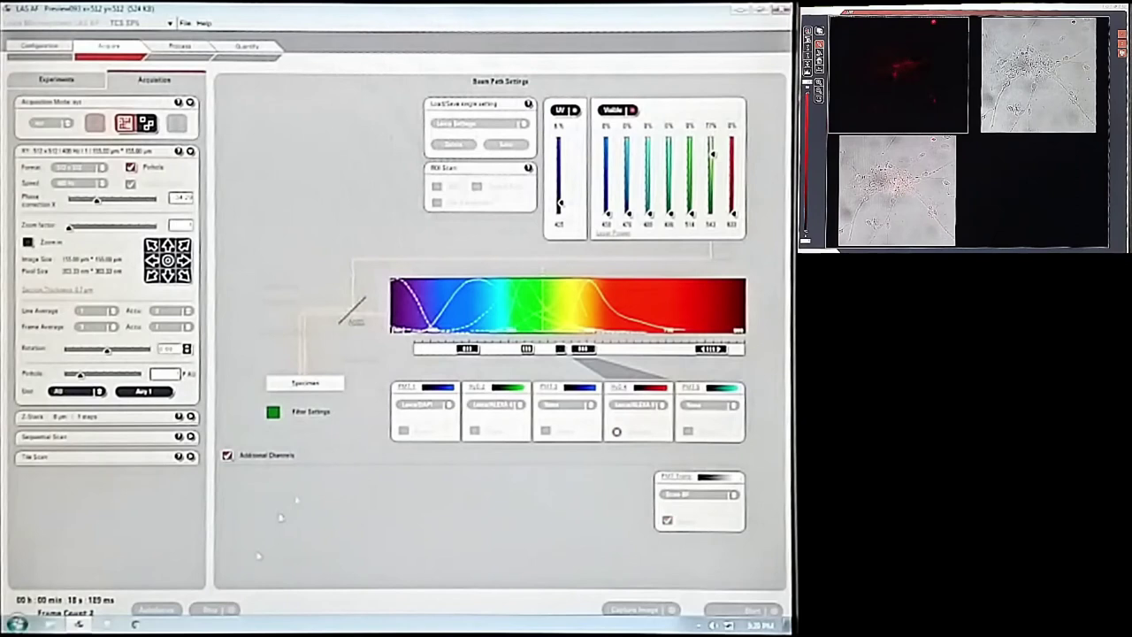
{"action": "left_click", "coordinate": [179, 456]}
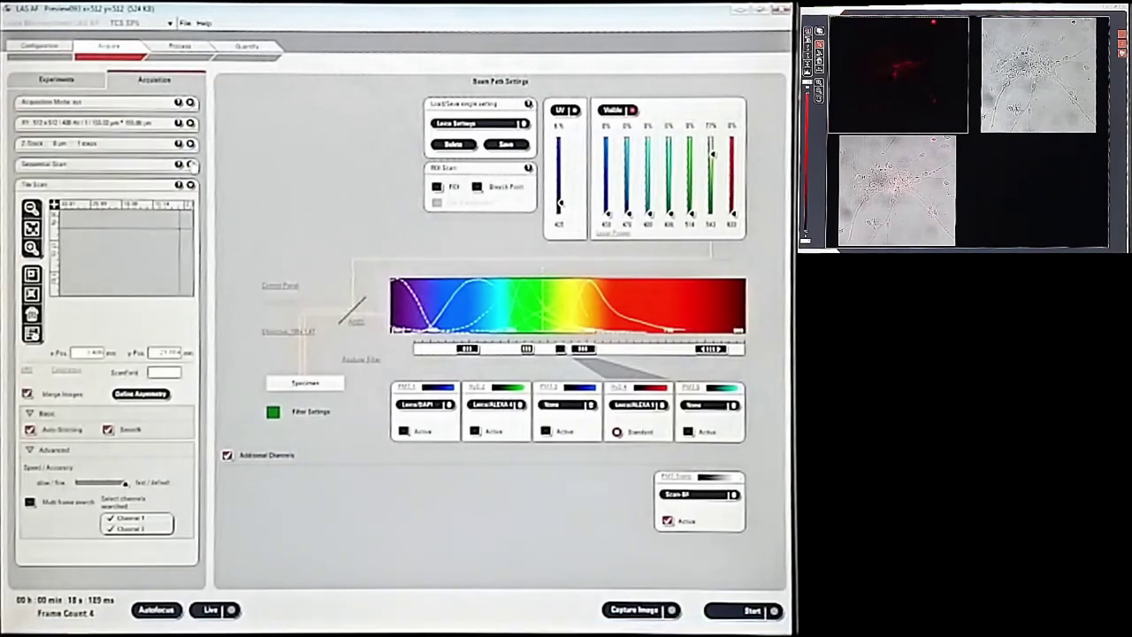
- Use live previews of scan 2 and the zoomed tile map to mark out a 9 x 8 scan field
{"action": "left_click", "coordinate": [212, 609]}
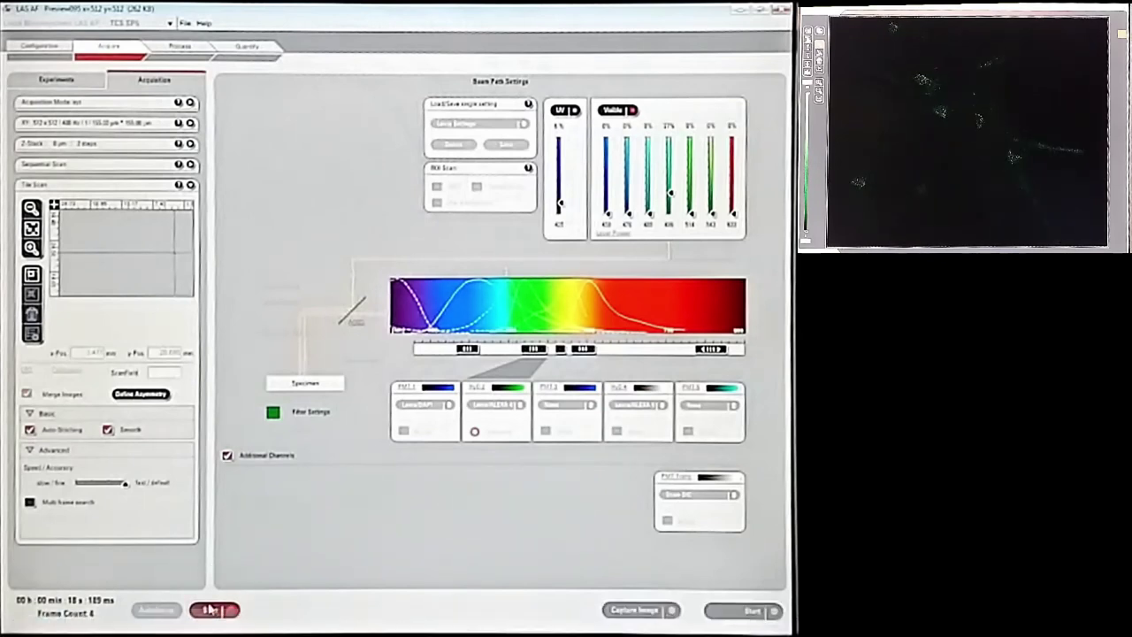
{"action": "left_click", "coordinate": [210, 609]}
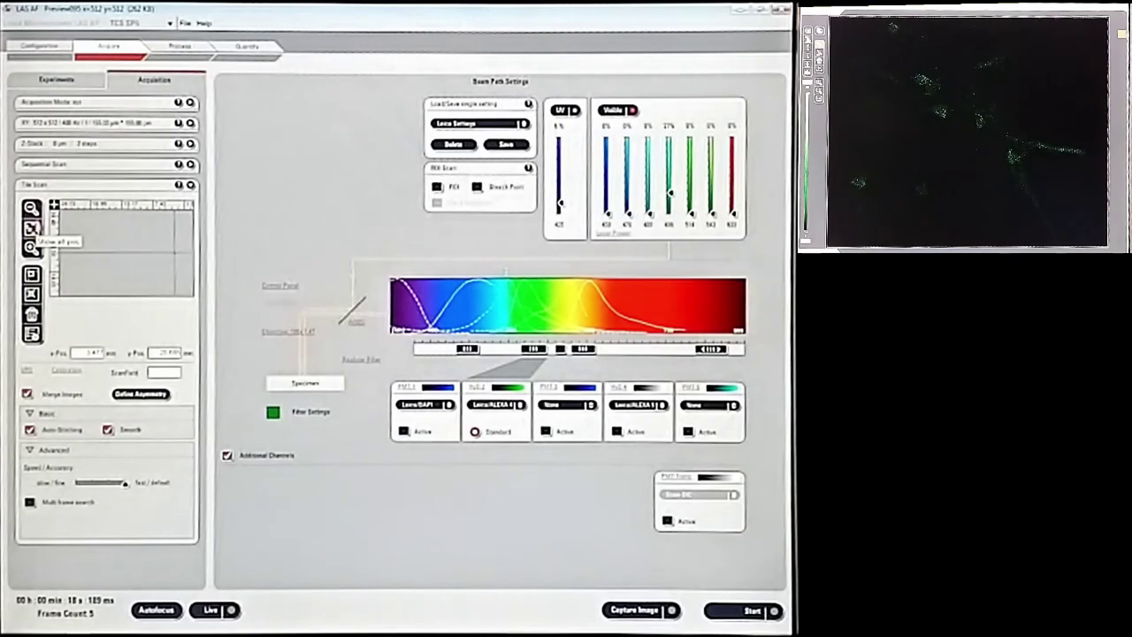
{"action": "left_click", "coordinate": [33, 248]}
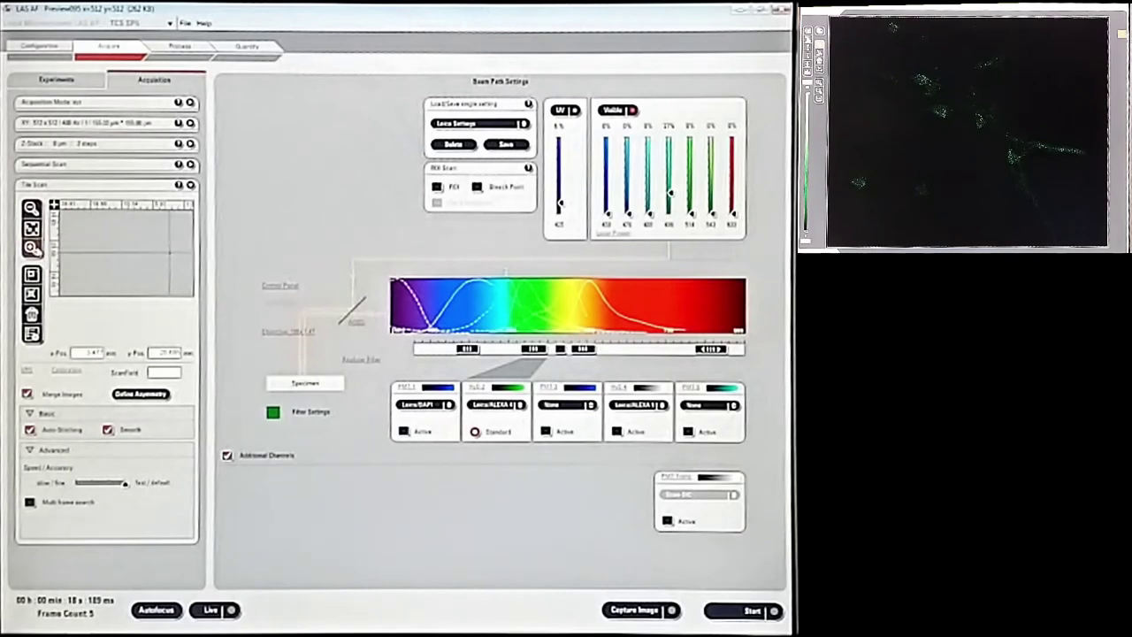
{"action": "left_click", "coordinate": [160, 253]}
{"action": "left_click", "coordinate": [212, 610]}
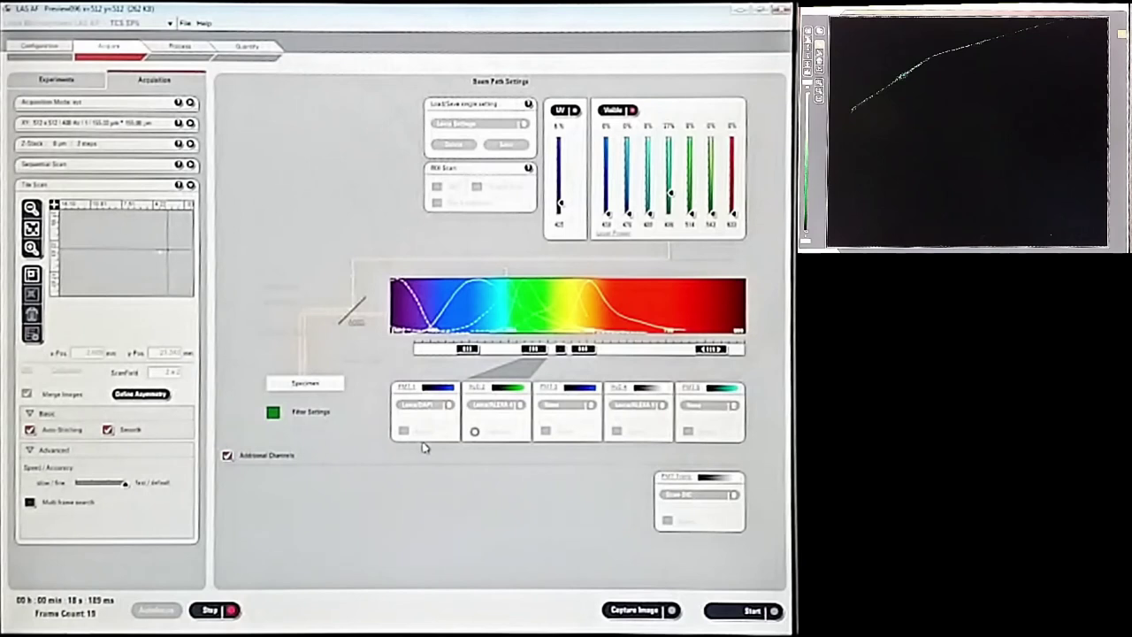
{"action": "left_click", "coordinate": [211, 609]}
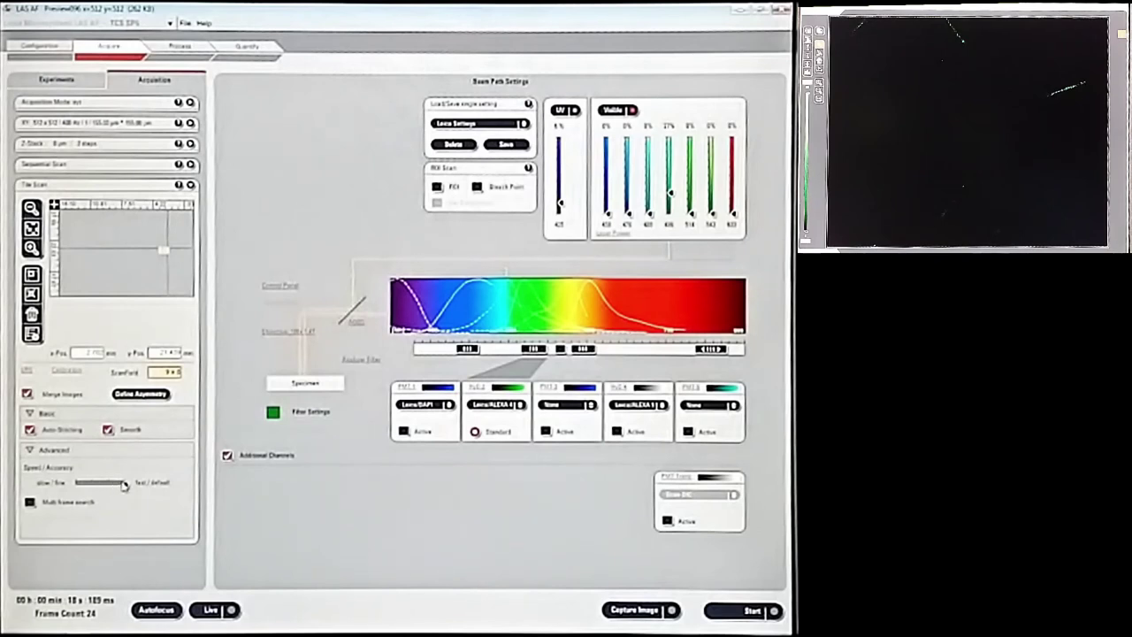
- Set the stitching speed/accuracy to slow/fine, acquire the merged tile scan, and adjust the resulting image view
{"action": "left_click_drag", "start_coordinate": [125, 484], "coordinate": [84, 491]}
{"action": "left_click", "coordinate": [734, 612]}
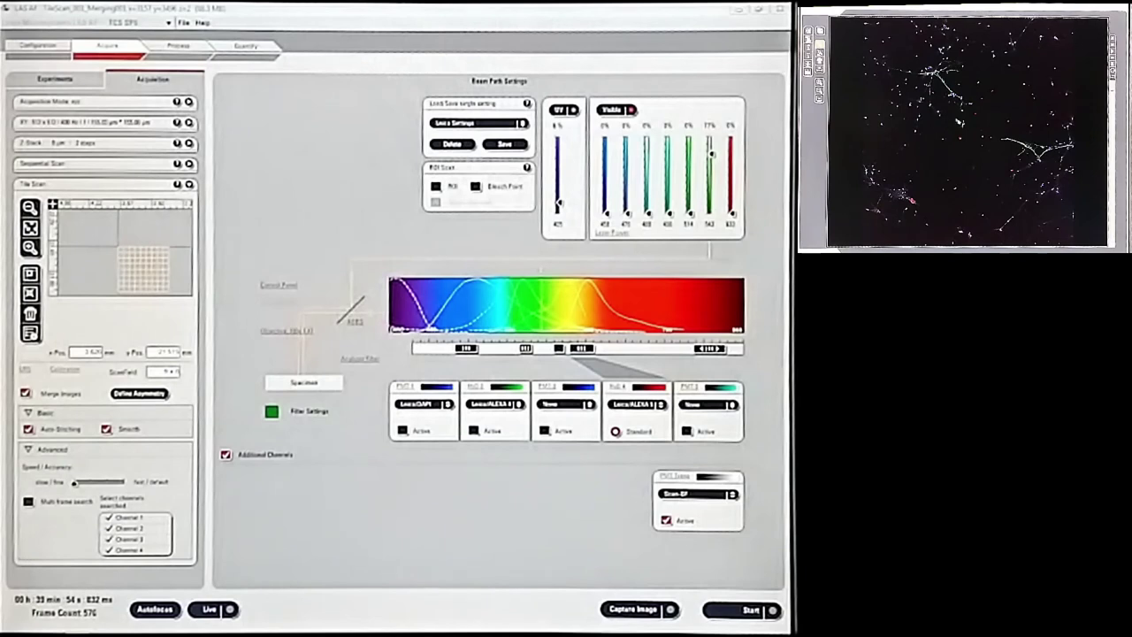
{"action": "left_click", "coordinate": [817, 88]}
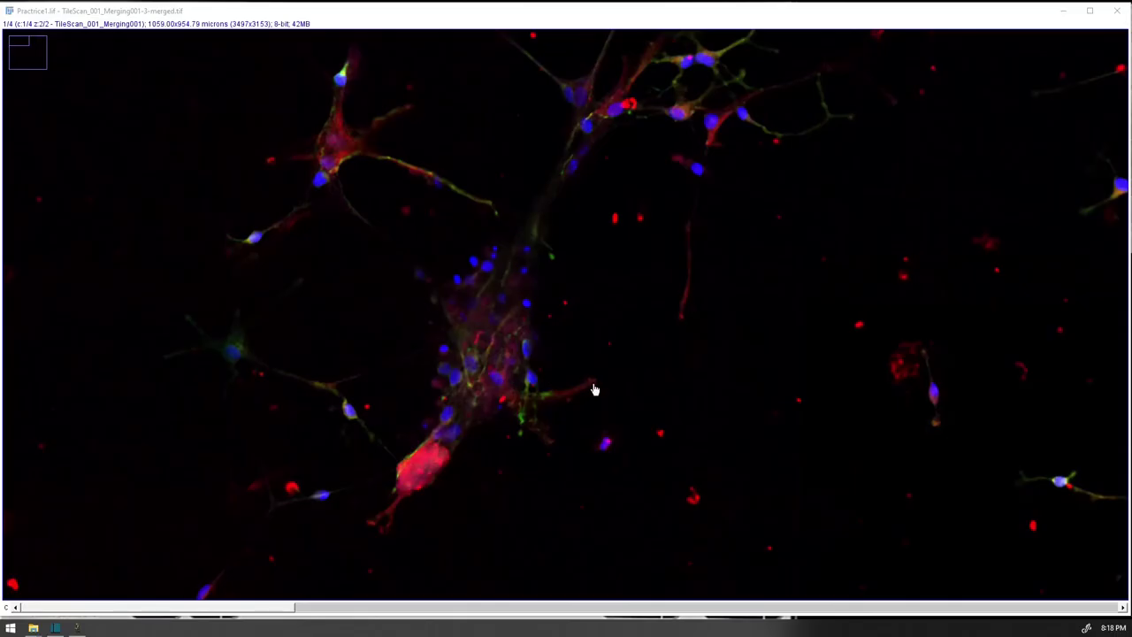
- Examine the merged tile scan TileScan_001_Merging001-3-merged.tif in ImageJ, both in close-up and at 50% magnification
{"action": "left_click_drag", "start_coordinate": [857, 465], "coordinate": [153, 145]}
{"action": "left_click_drag", "start_coordinate": [778, 342], "coordinate": [515, 252]}
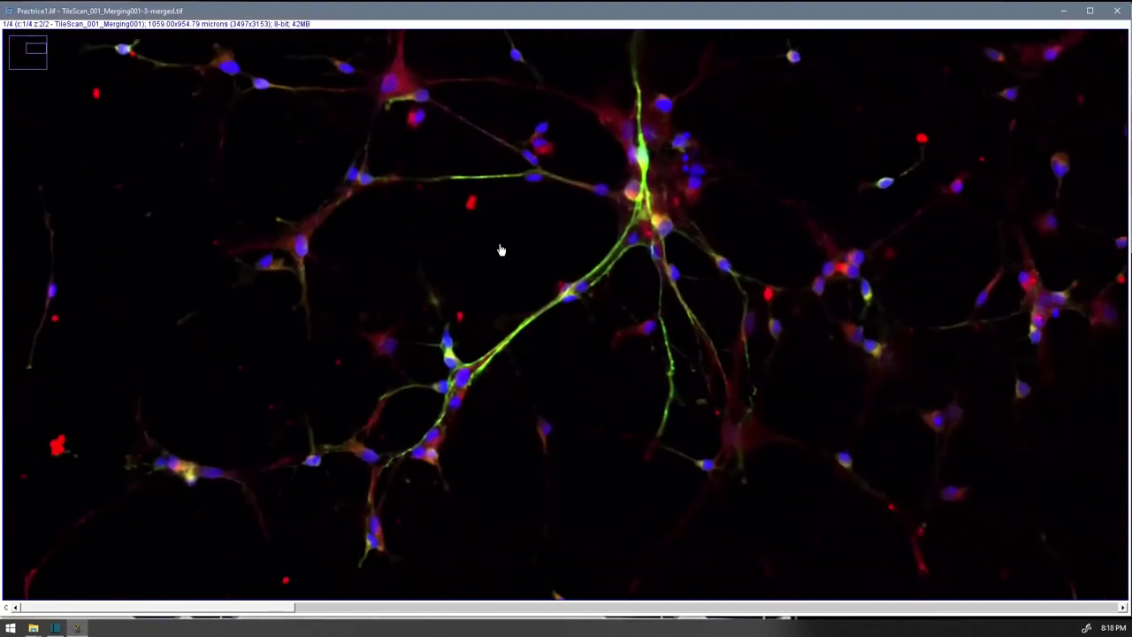
{"action": "left_click_drag", "start_coordinate": [455, 301], "coordinate": [723, 294]}
{"action": "scroll", "coordinate": [723, 294], "scroll_direction": "down", "scroll_amount": 8}
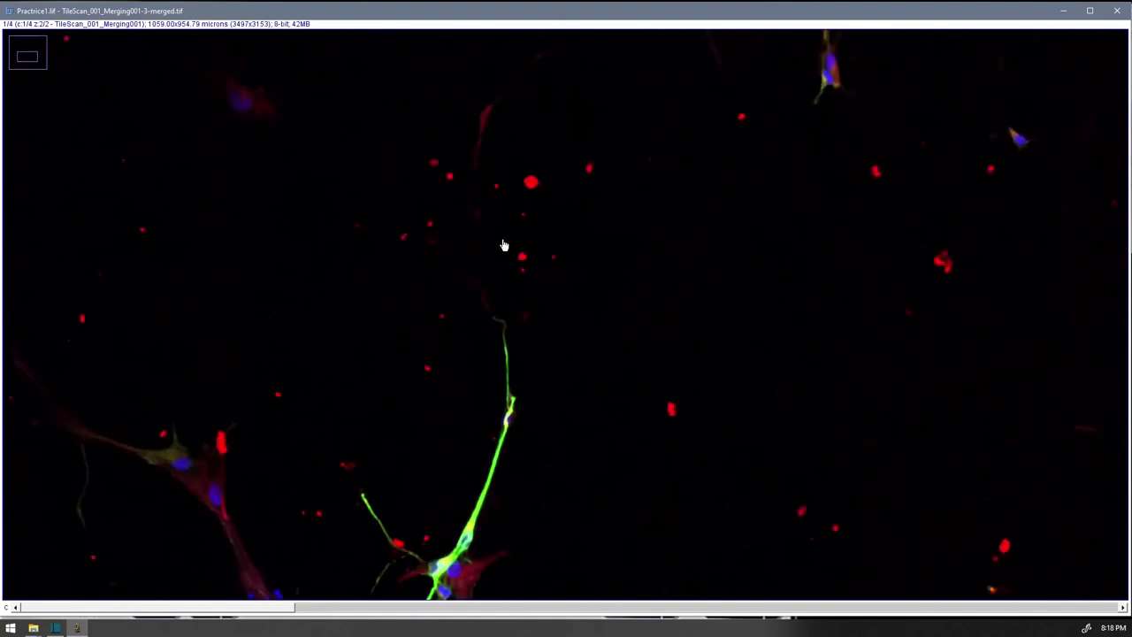
{"action": "left_click_drag", "start_coordinate": [395, 212], "coordinate": [574, 306]}
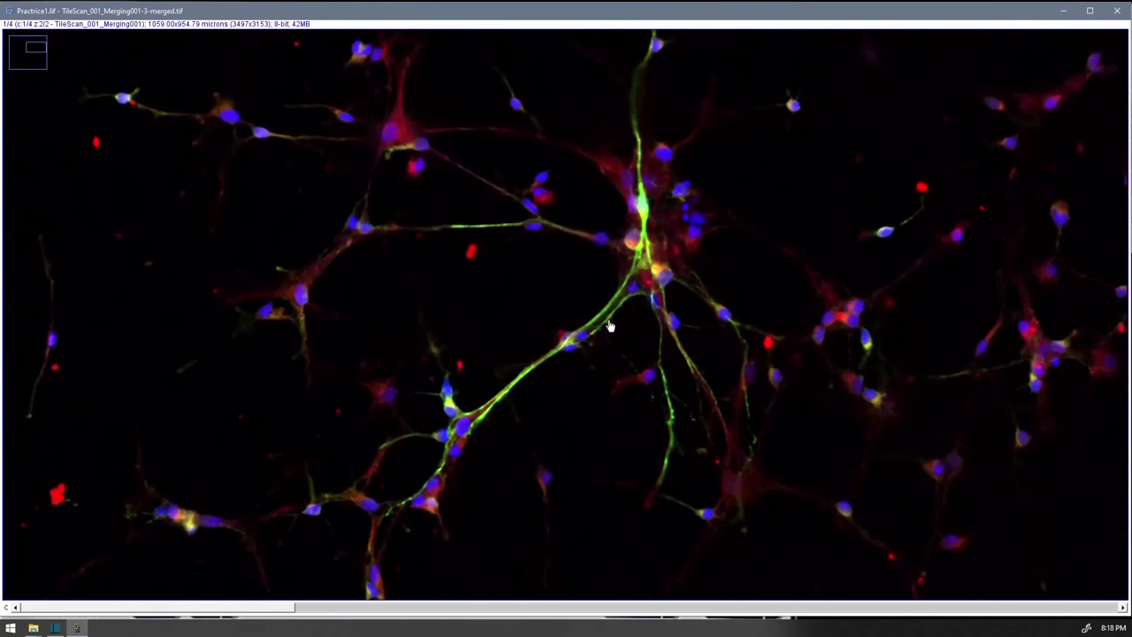
{"action": "scroll", "coordinate": [632, 325], "scroll_direction": "up", "scroll_amount": 3}
{"action": "scroll", "coordinate": [632, 325], "scroll_direction": "down", "scroll_amount": 6}
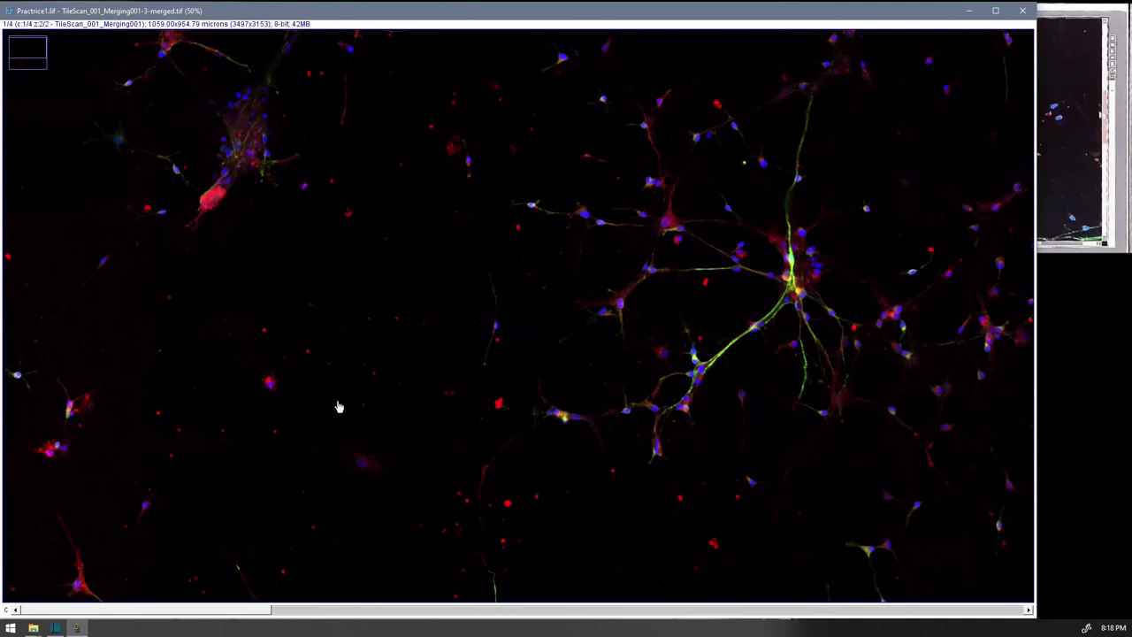
{"action": "scroll", "coordinate": [494, 315], "scroll_direction": "up", "scroll_amount": 2}
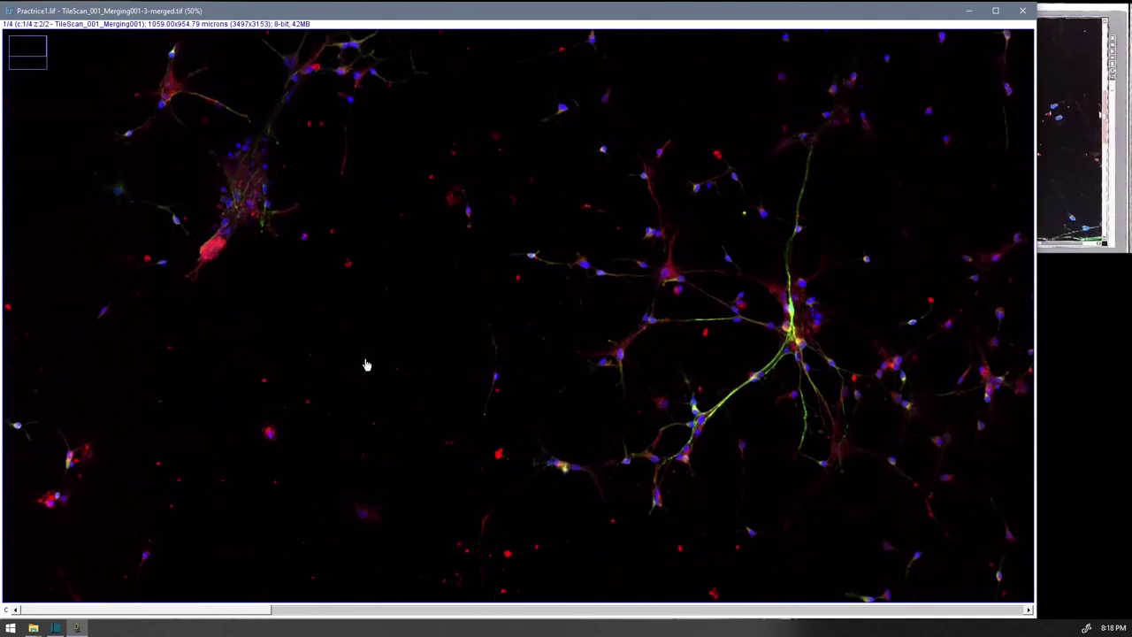
- Finish inspecting the merged tile scan in ImageJ, return to LAS AF, and save all images of the open experiment
{"action": "scroll", "coordinate": [358, 387], "scroll_direction": "down", "scroll_amount": 10}
{"action": "left_click_drag", "start_coordinate": [510, 160], "coordinate": [535, 380]}
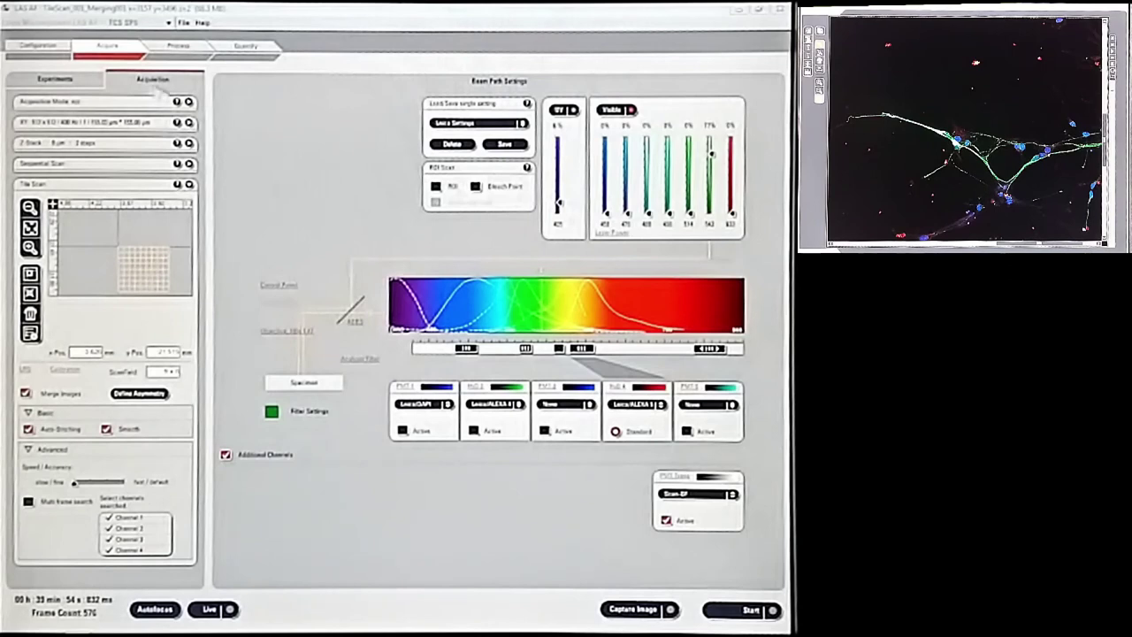
{"action": "left_click", "coordinate": [55, 79]}
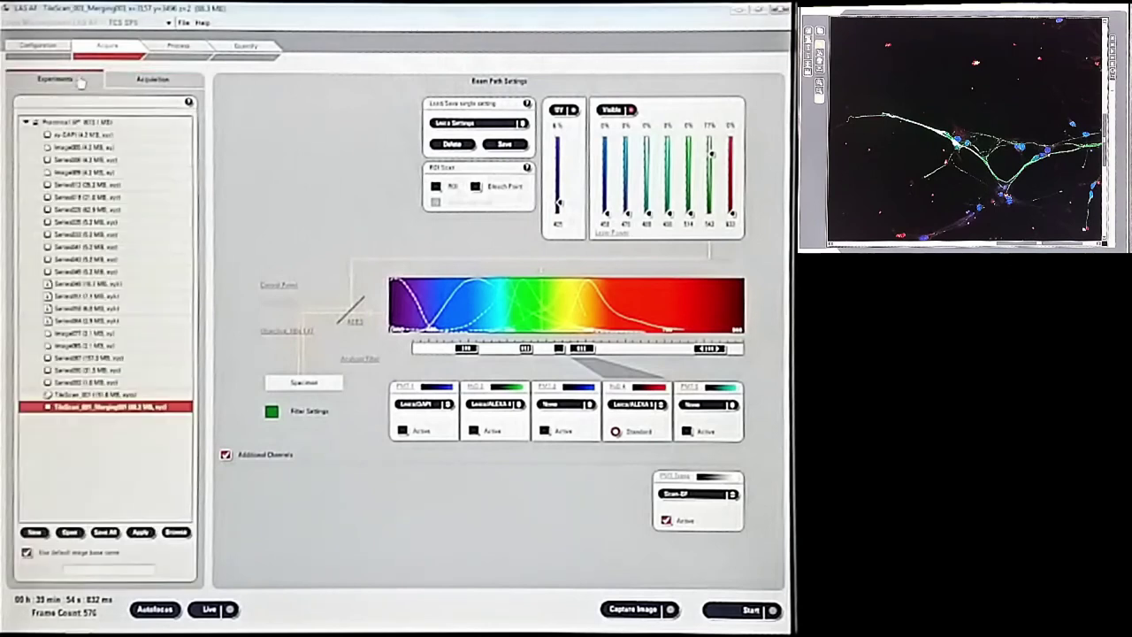
{"action": "left_click", "coordinate": [105, 533]}
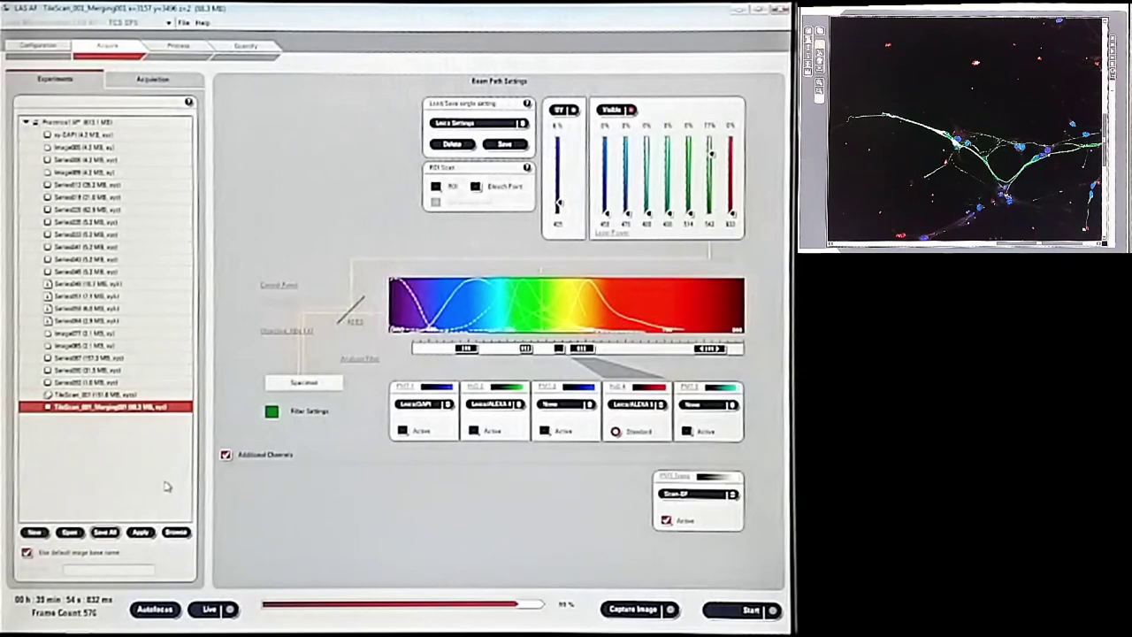
- Turn off tile scanning, display the XY and sequential scan settings, and briefly preview the field live
{"action": "left_click", "coordinate": [141, 85]}
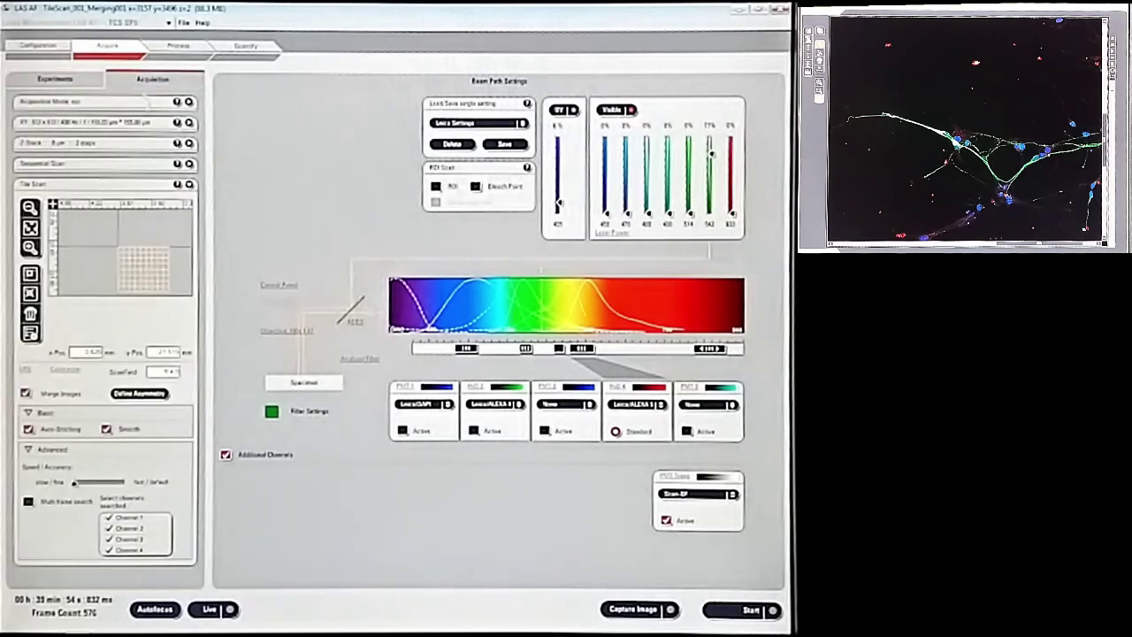
{"action": "left_click", "coordinate": [187, 124]}
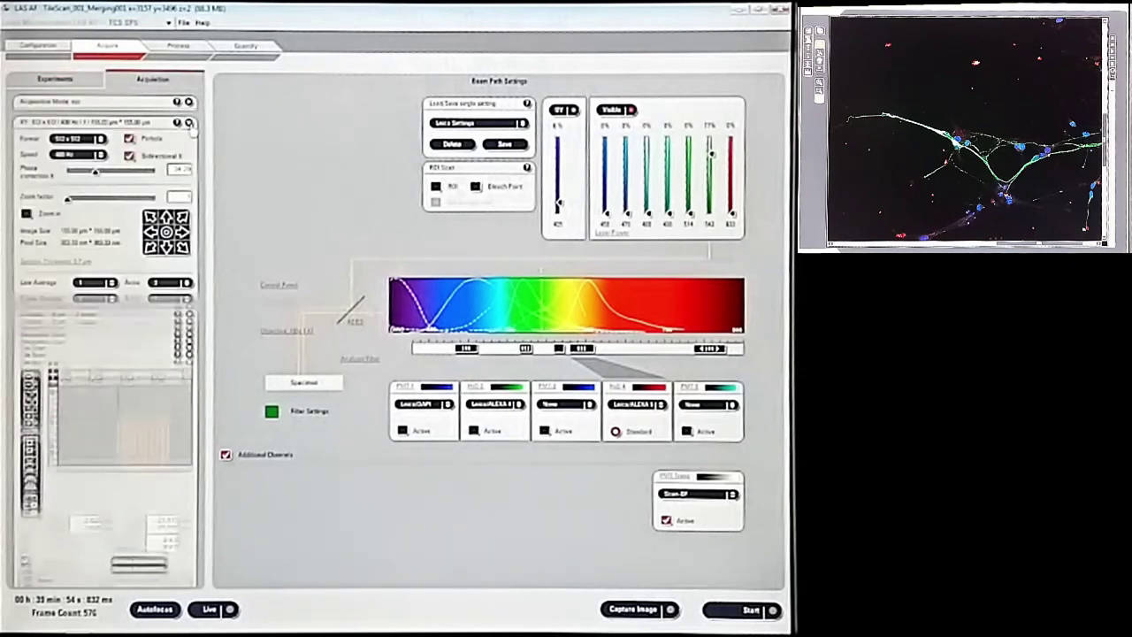
{"action": "left_click", "coordinate": [188, 102]}
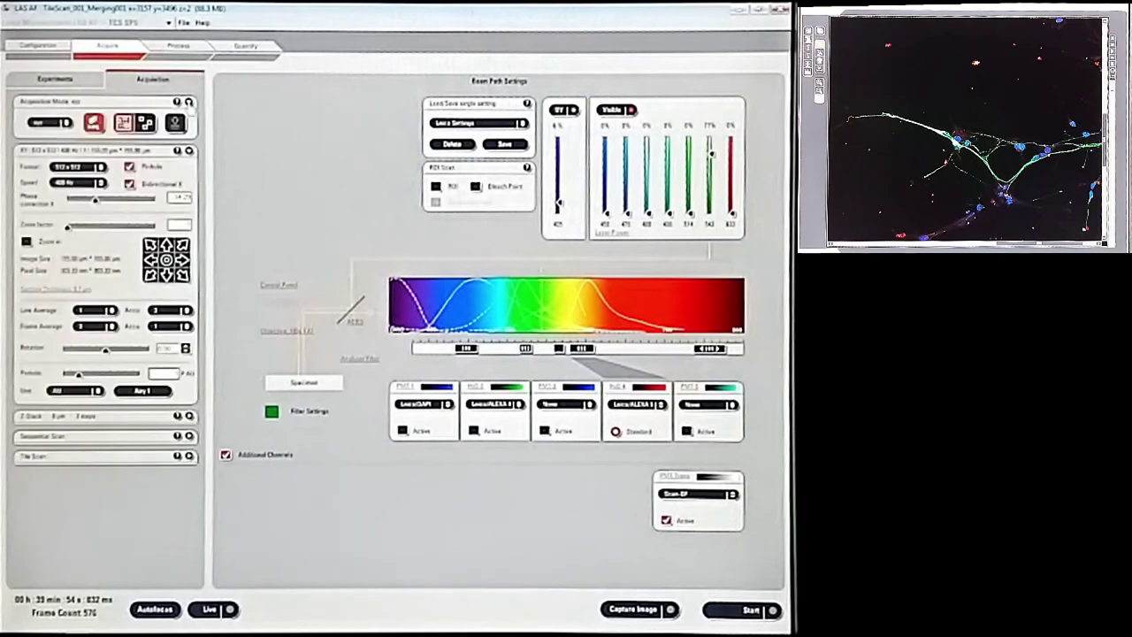
{"action": "left_click", "coordinate": [123, 122]}
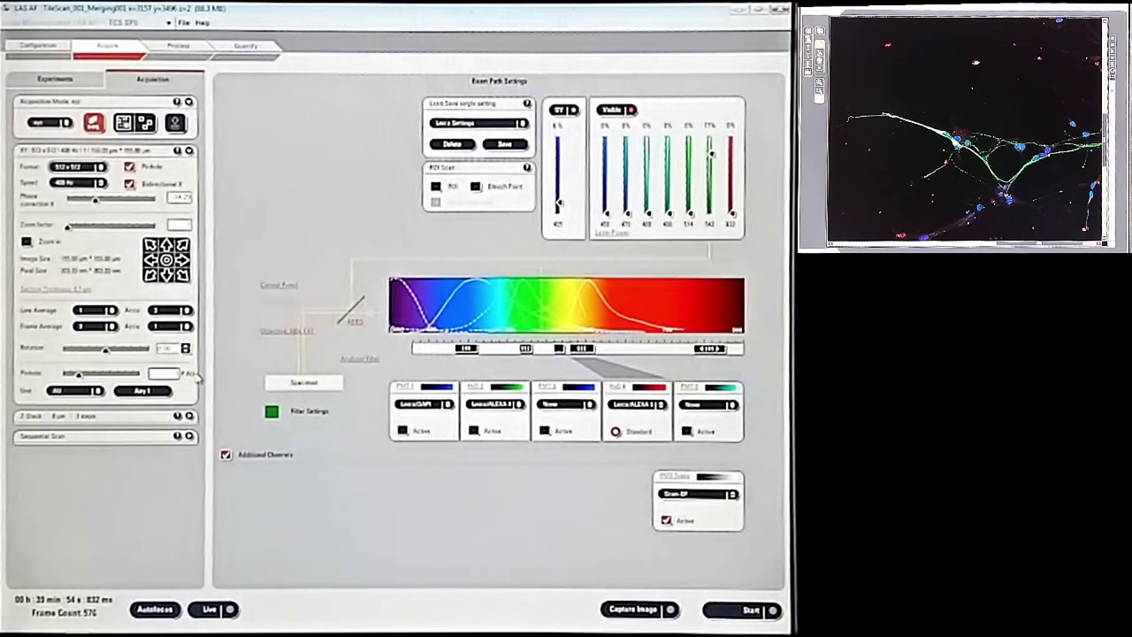
{"action": "left_click", "coordinate": [189, 437]}
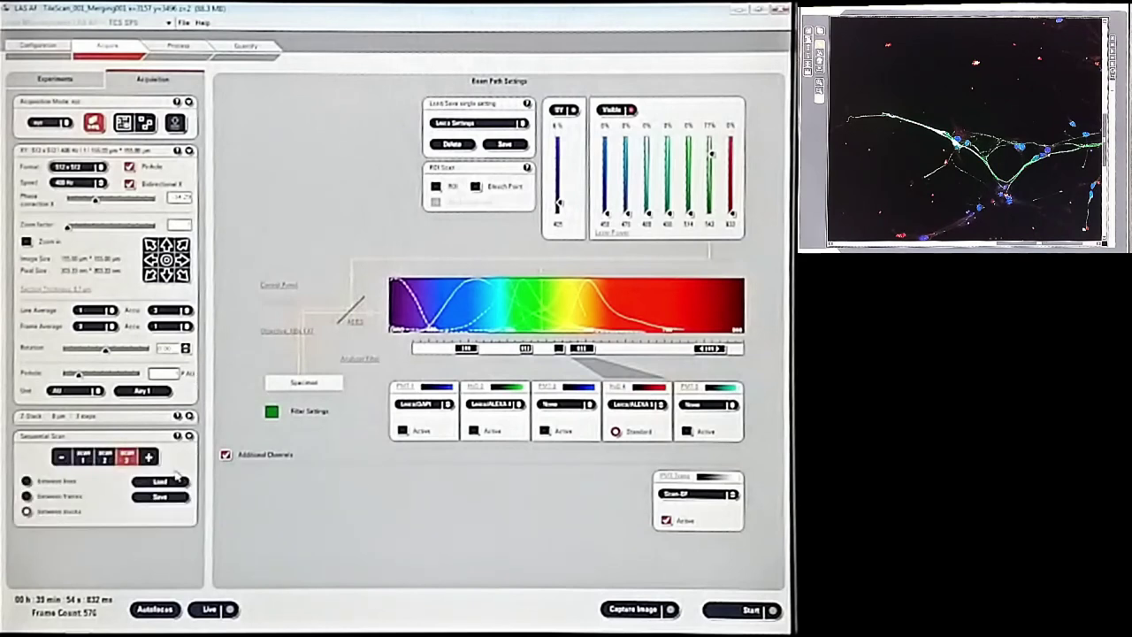
{"action": "left_click", "coordinate": [209, 609]}
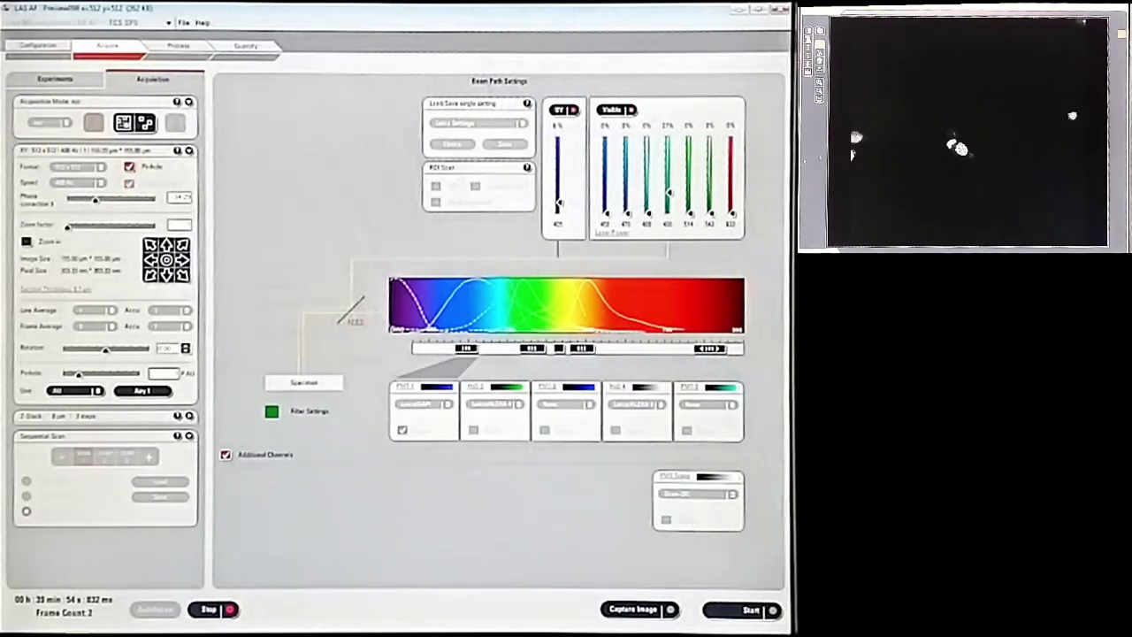
{"action": "left_click", "coordinate": [209, 608]}
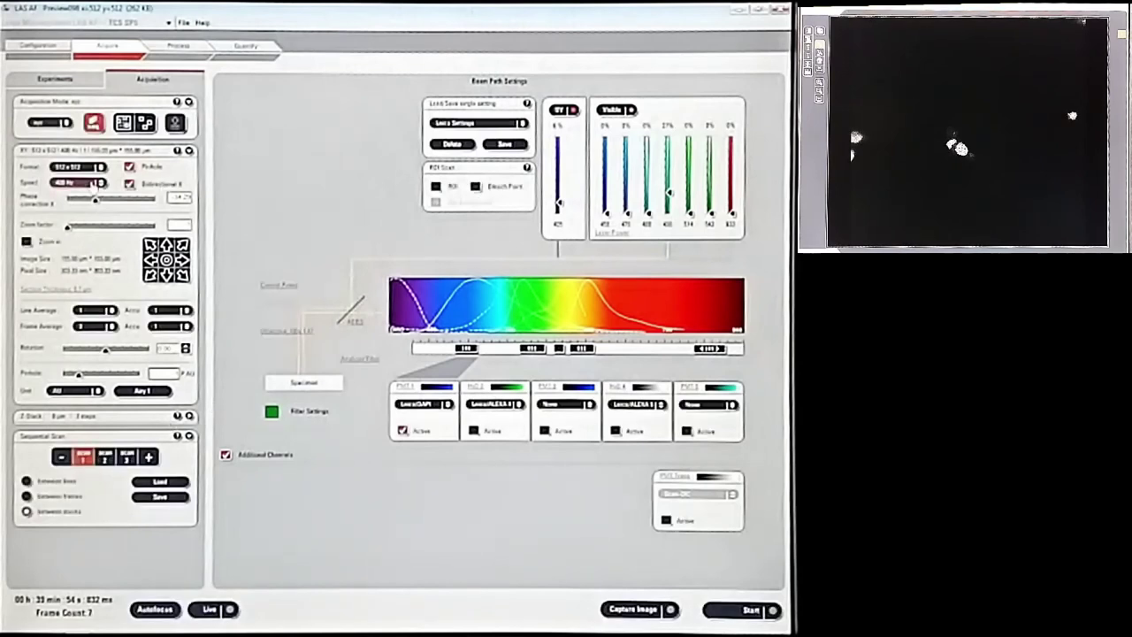
- Switch the acquisition mode to xzy and check the vertical section through the nuclei in a live preview
{"action": "left_click", "coordinate": [65, 123]}
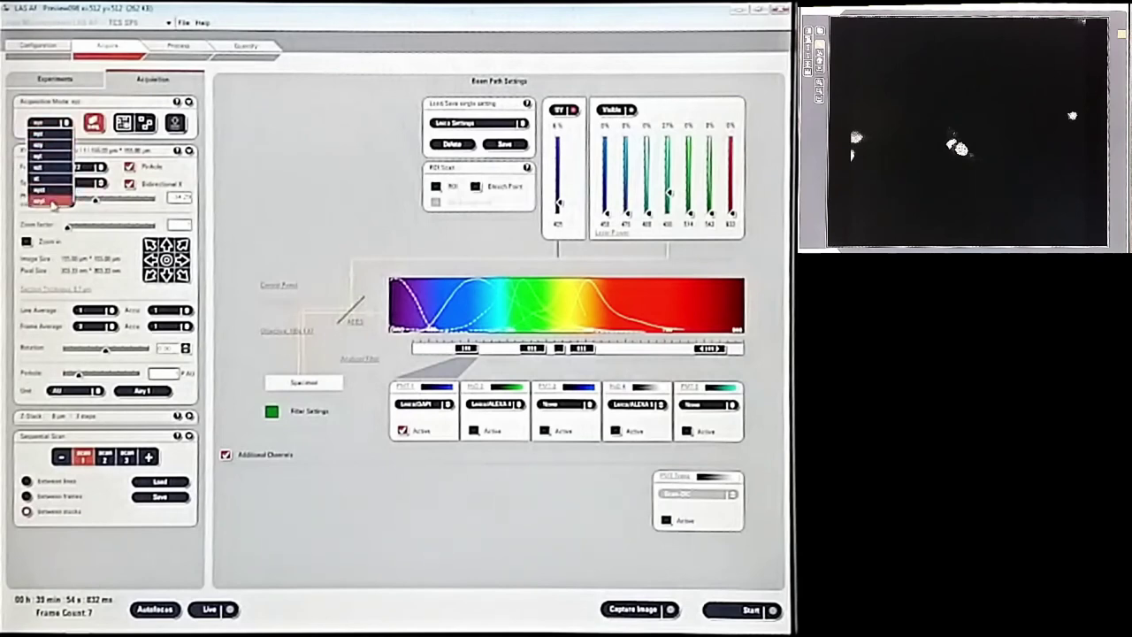
{"action": "left_click", "coordinate": [50, 146]}
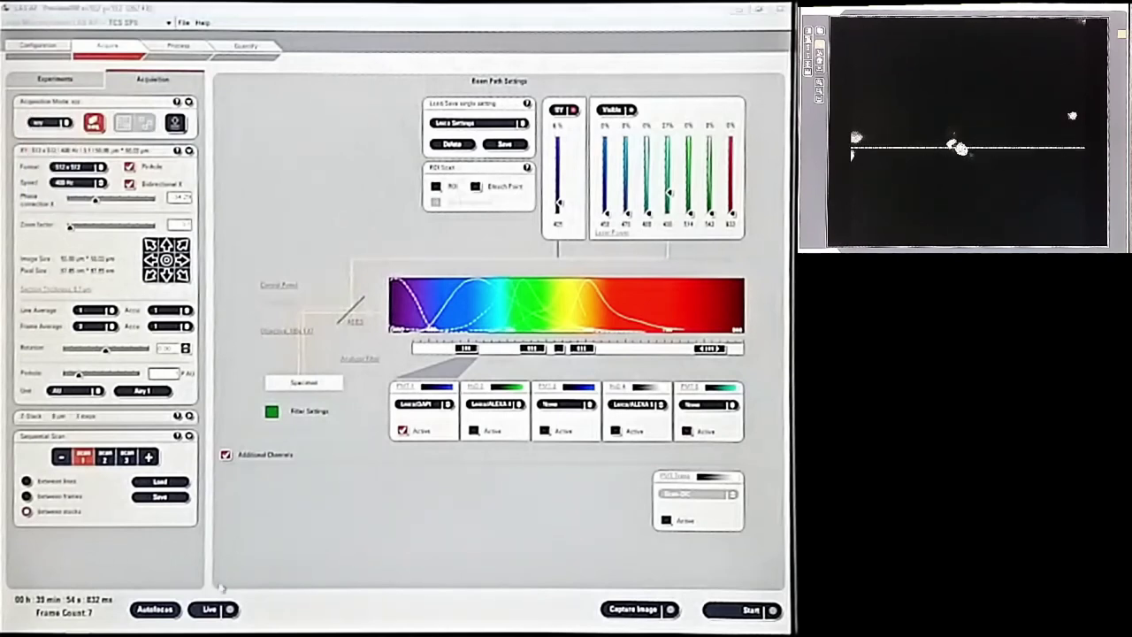
{"action": "key", "text": "ctrl+l"}
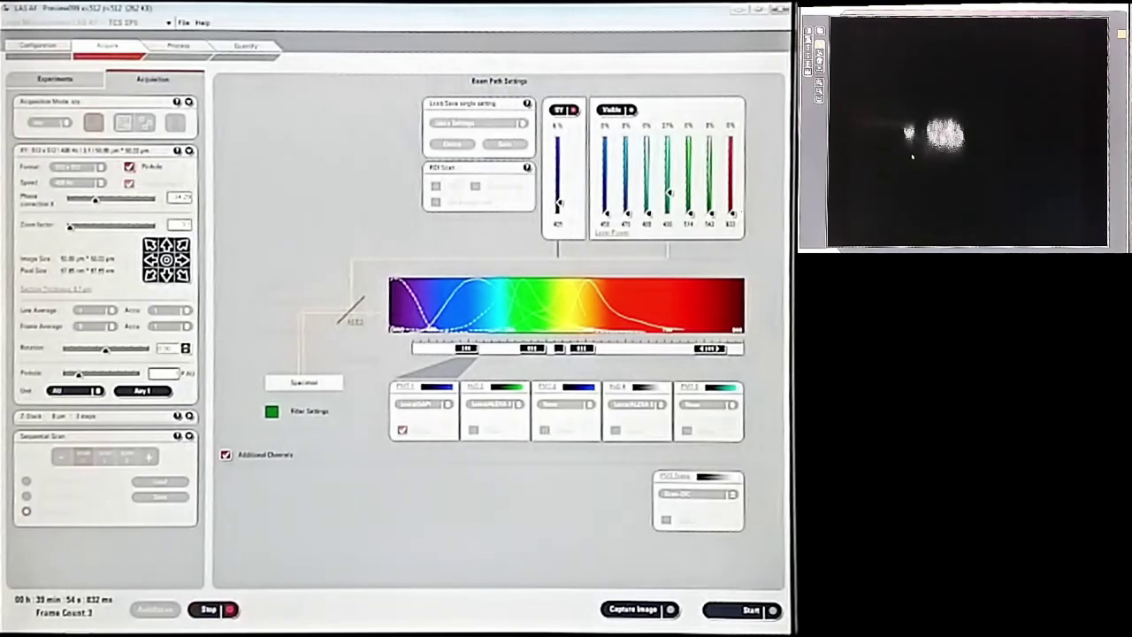
{"action": "key", "text": "ctrl+l"}
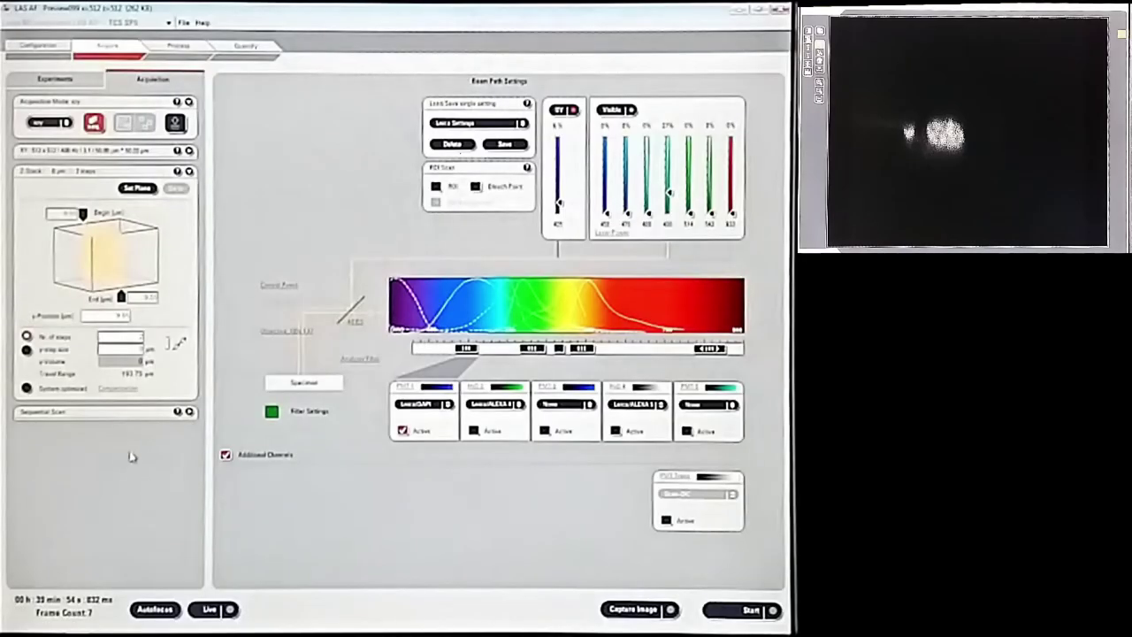
- Define the begin and end positions of the y stack during a live preview, and set the number of steps to 51
{"action": "left_click", "coordinate": [208, 608]}
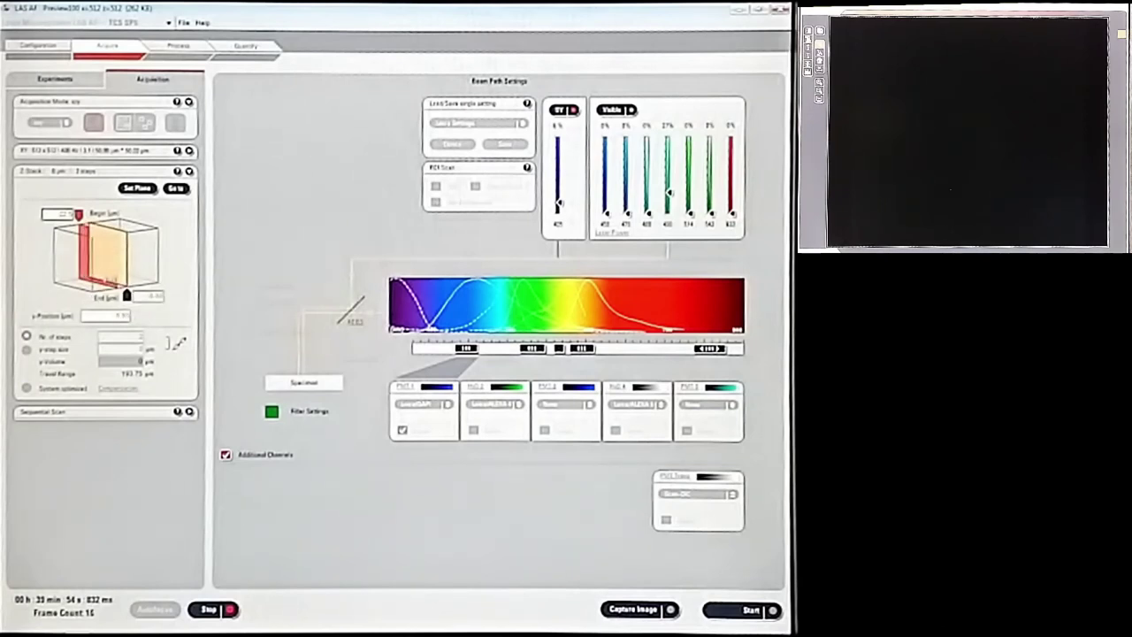
{"action": "left_click", "coordinate": [126, 295]}
{"action": "left_click", "coordinate": [209, 615]}
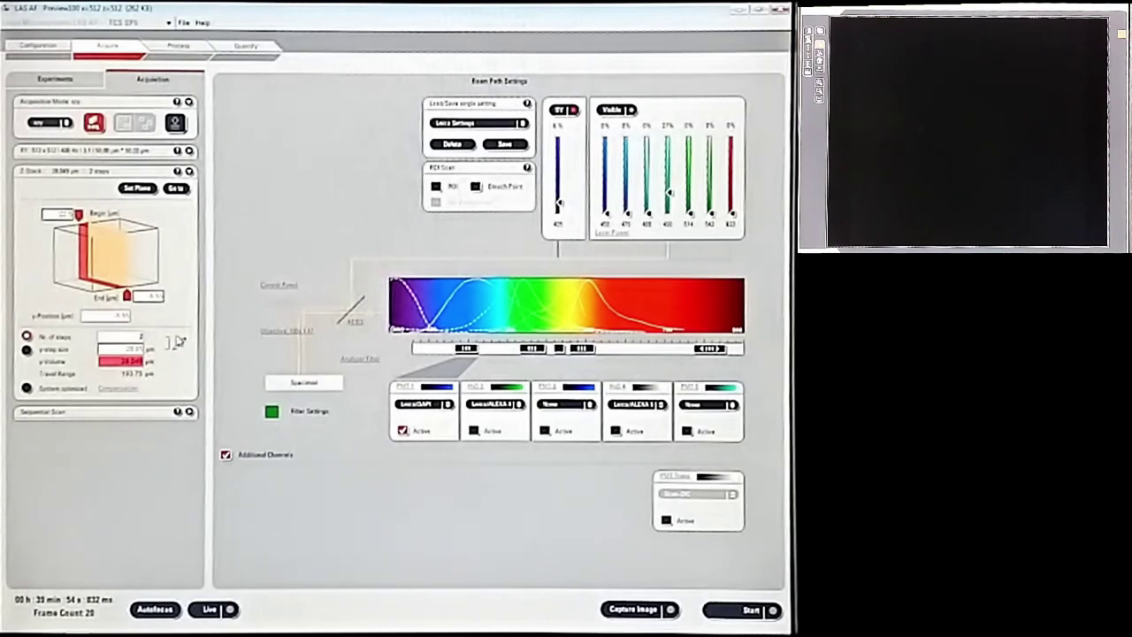
{"action": "key", "text": "Return"}
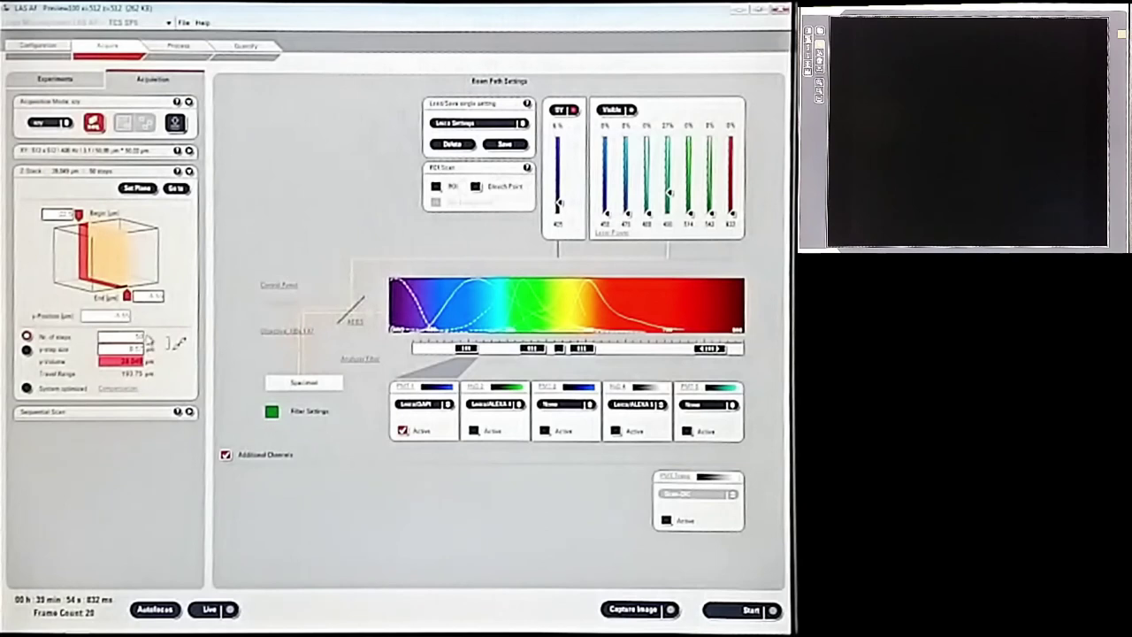
{"action": "scroll", "coordinate": [132, 336], "scroll_direction": "up", "scroll_amount": 1}
- Remove scans 2 and 3 from the sequential scan so that only scan 1 with DAPI remains
{"action": "left_click", "coordinate": [188, 411]}
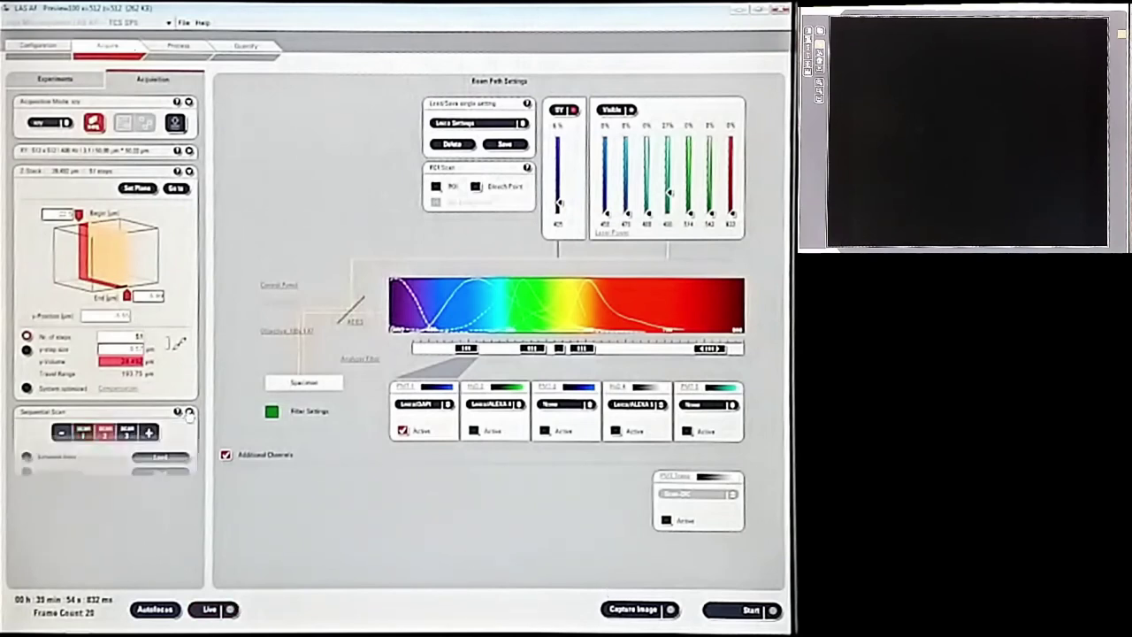
{"action": "left_click", "coordinate": [104, 432]}
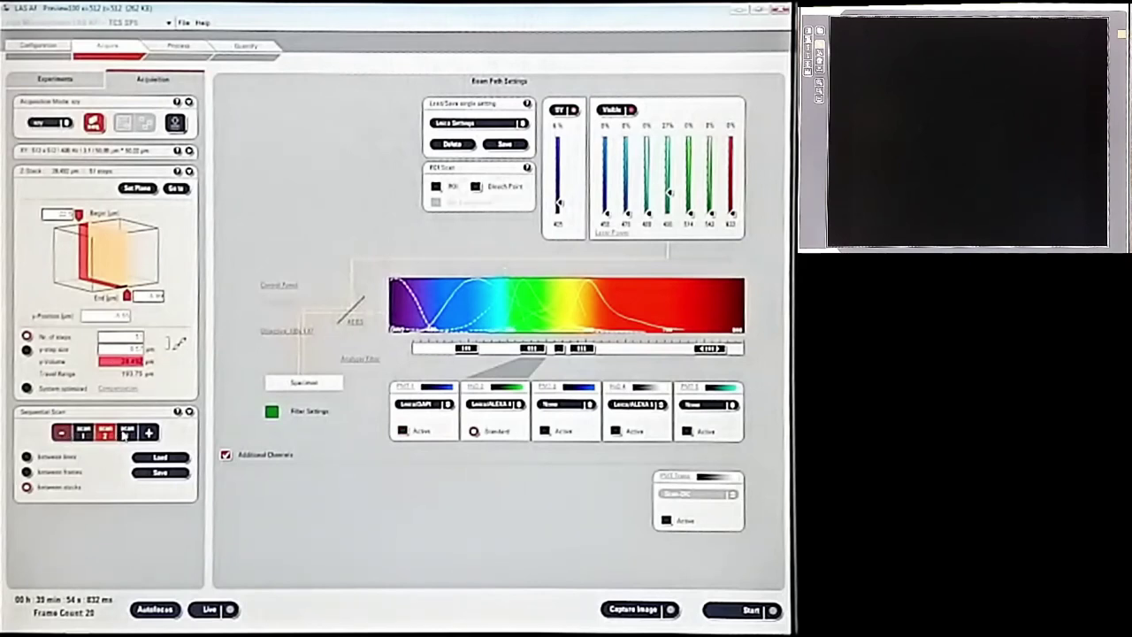
{"action": "left_click", "coordinate": [124, 433]}
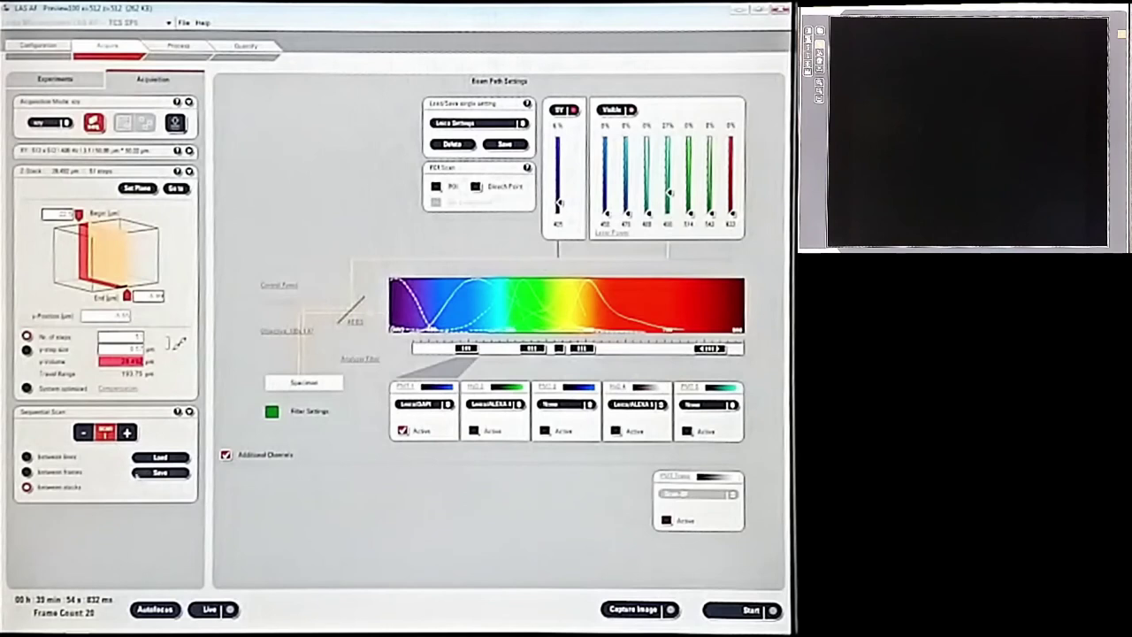
- Briefly run a live preview and acquire the xzy stack of the nuclei
{"action": "left_click", "coordinate": [209, 609]}
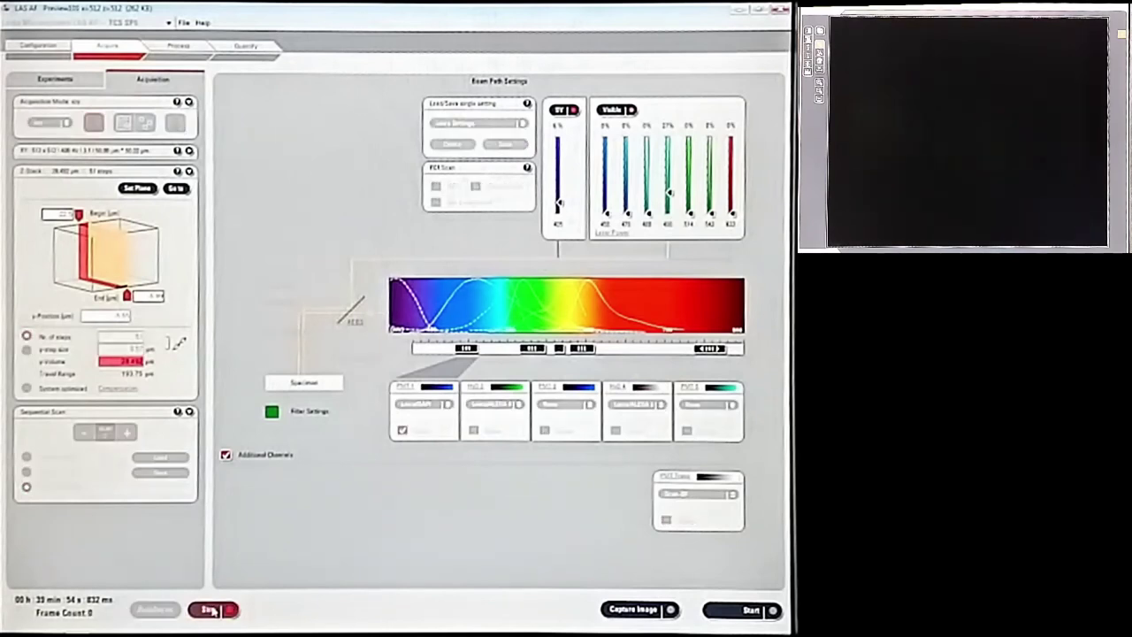
{"action": "left_click", "coordinate": [209, 609]}
{"action": "left_click", "coordinate": [750, 609]}
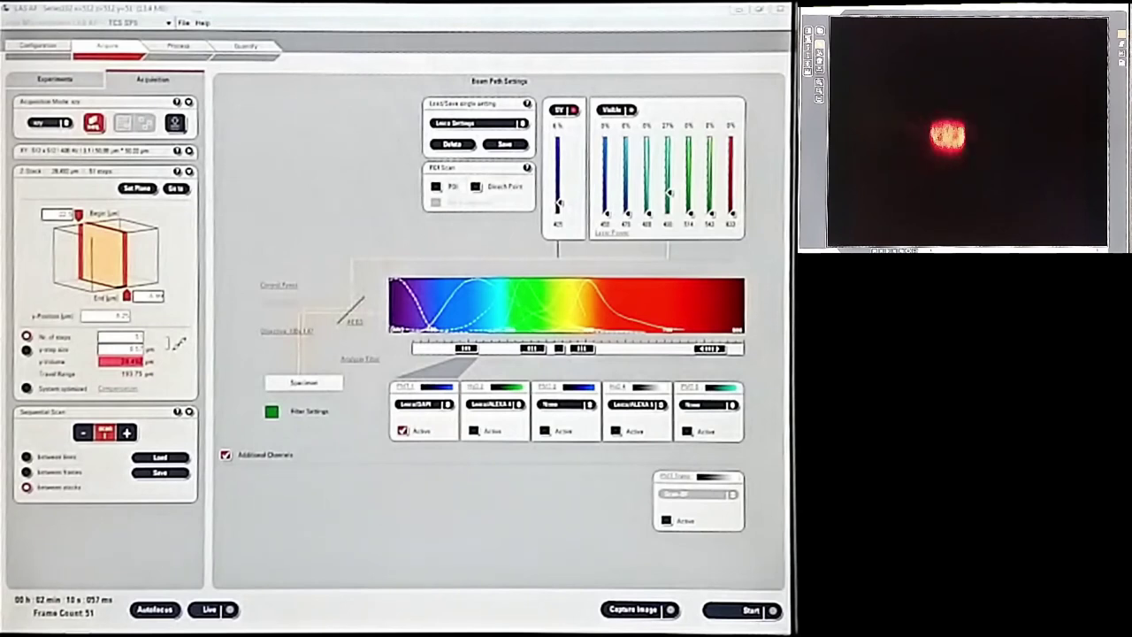
- Open the acquired stack in the 3D Projection tool and rotate it to examine the nuclei from several angles
{"action": "left_click", "coordinate": [177, 51]}
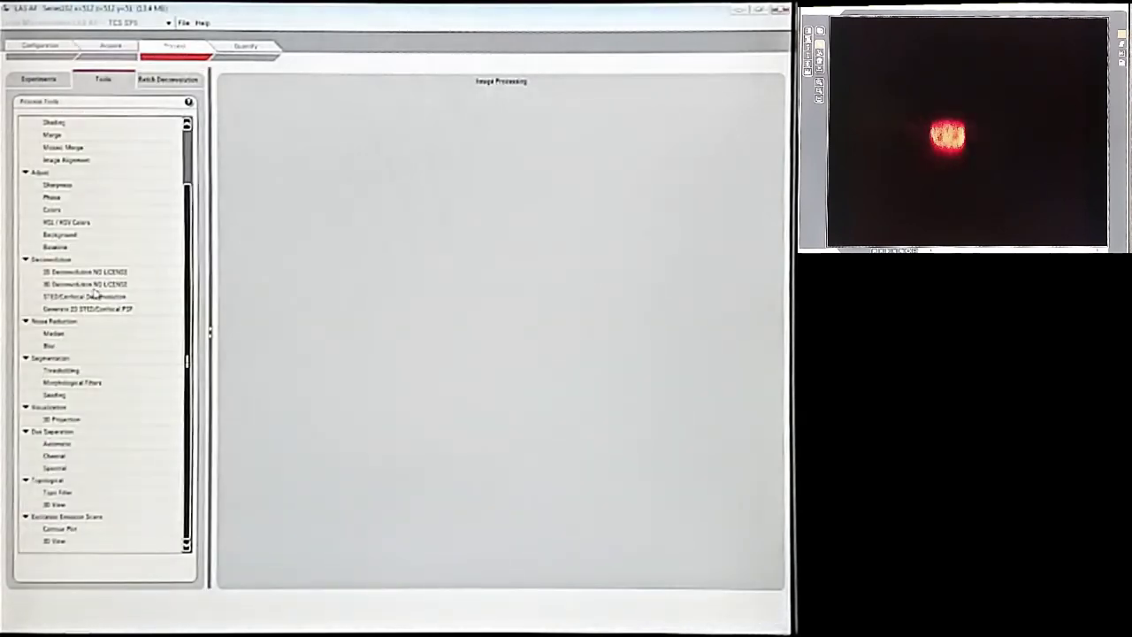
{"action": "left_click", "coordinate": [67, 421]}
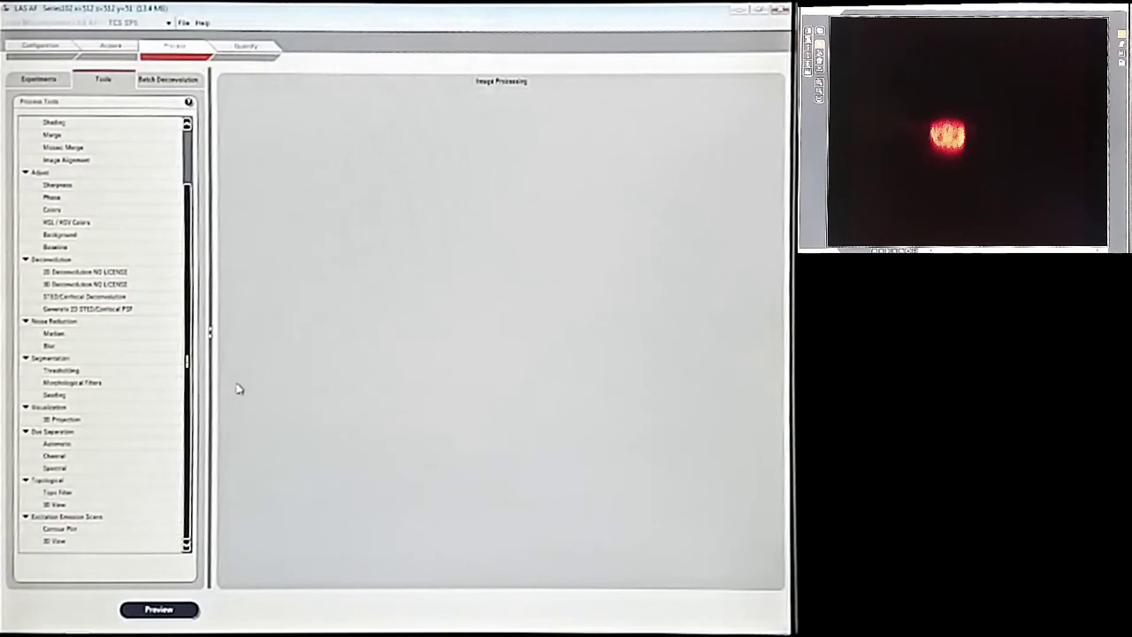
{"action": "left_click_drag", "start_coordinate": [564, 231], "coordinate": [404, 238]}
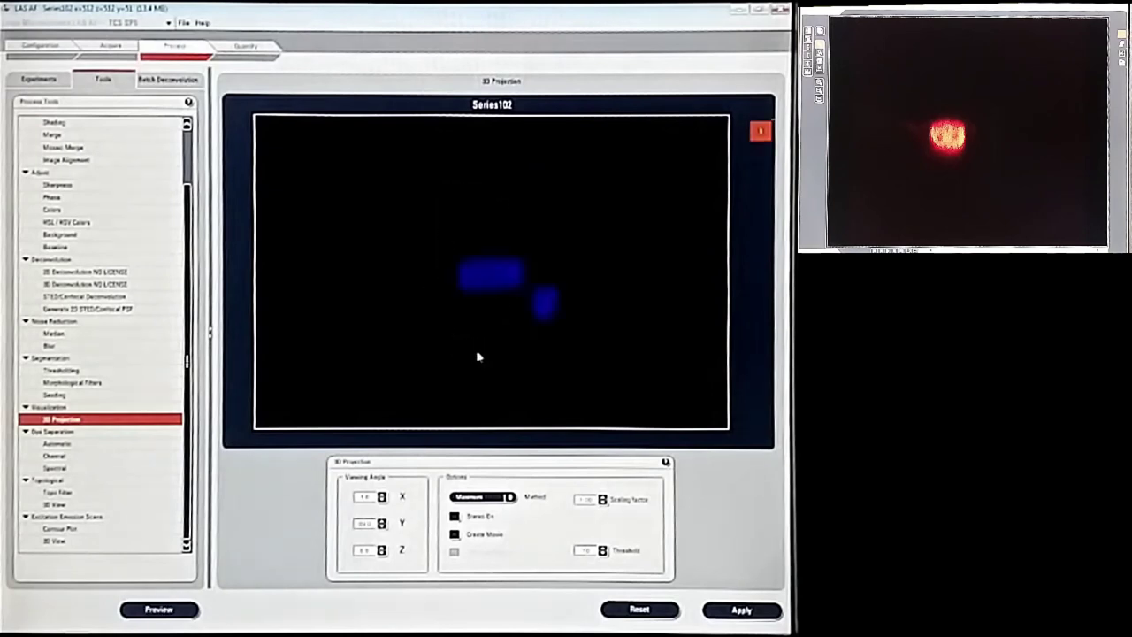
{"action": "left_click_drag", "start_coordinate": [510, 311], "coordinate": [328, 256]}
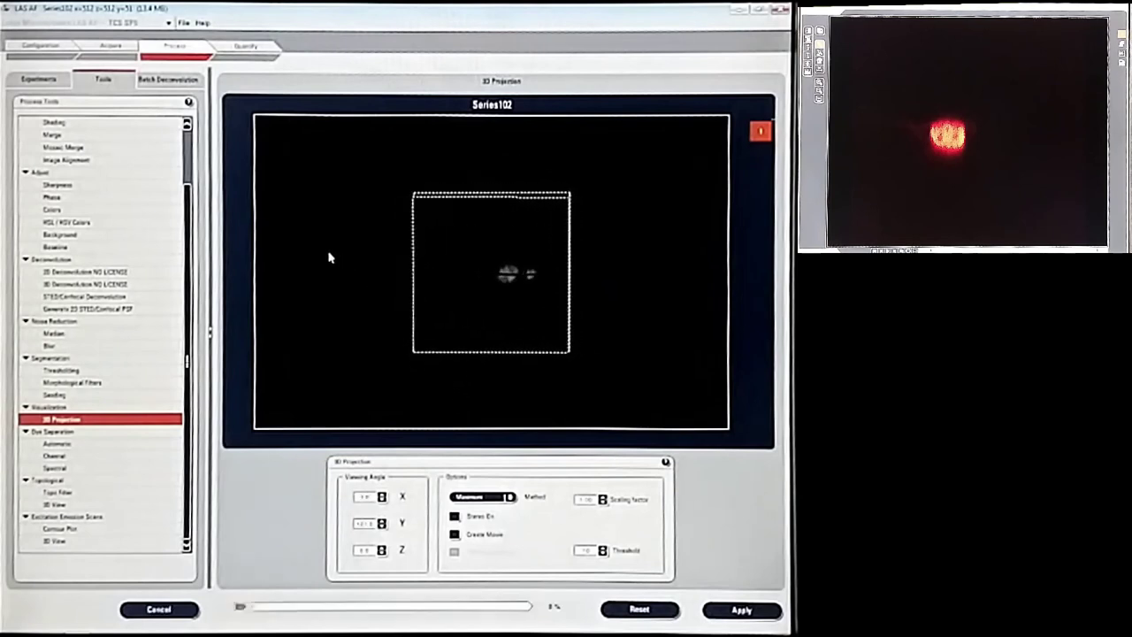
{"action": "left_click_drag", "start_coordinate": [559, 270], "coordinate": [404, 424]}
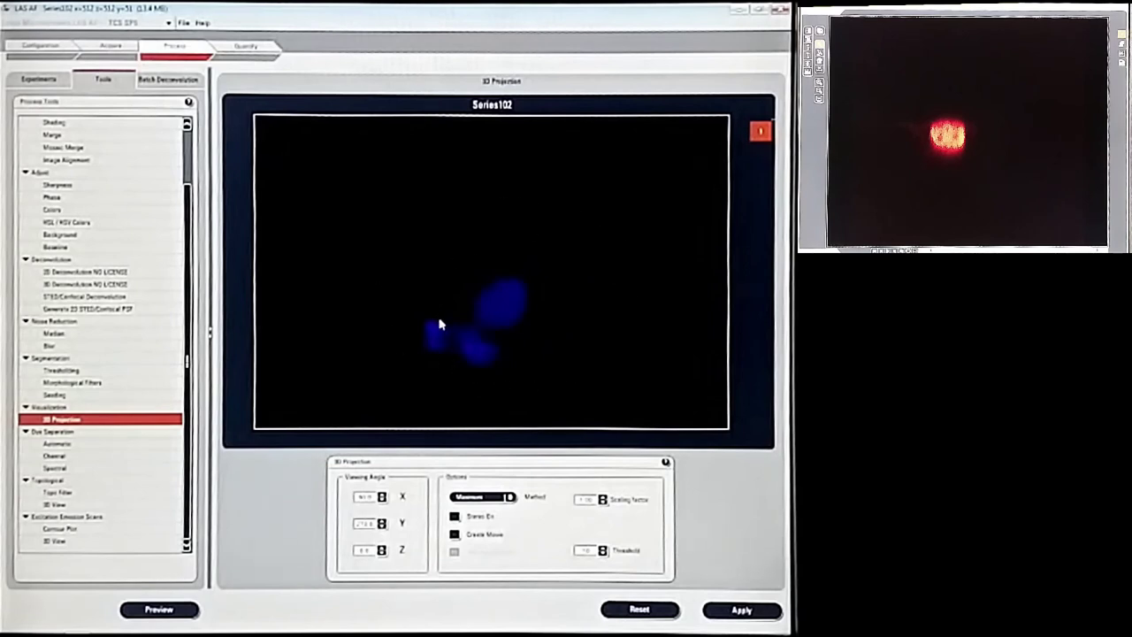
{"action": "left_click_drag", "start_coordinate": [440, 325], "coordinate": [468, 275]}
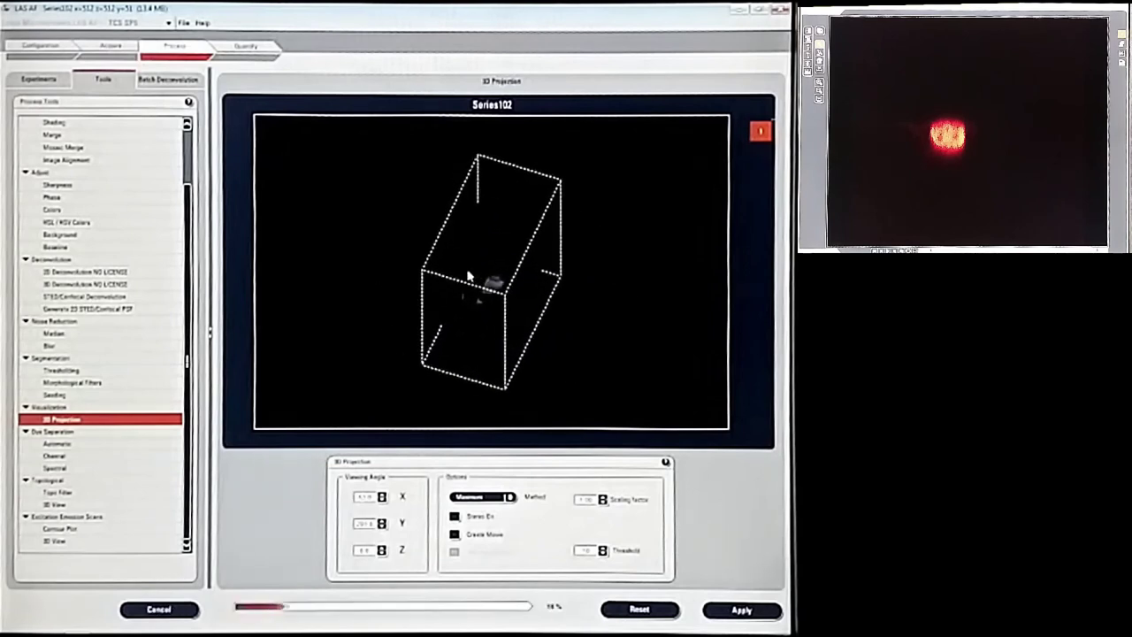
{"action": "left_click_drag", "start_coordinate": [543, 339], "coordinate": [642, 250]}
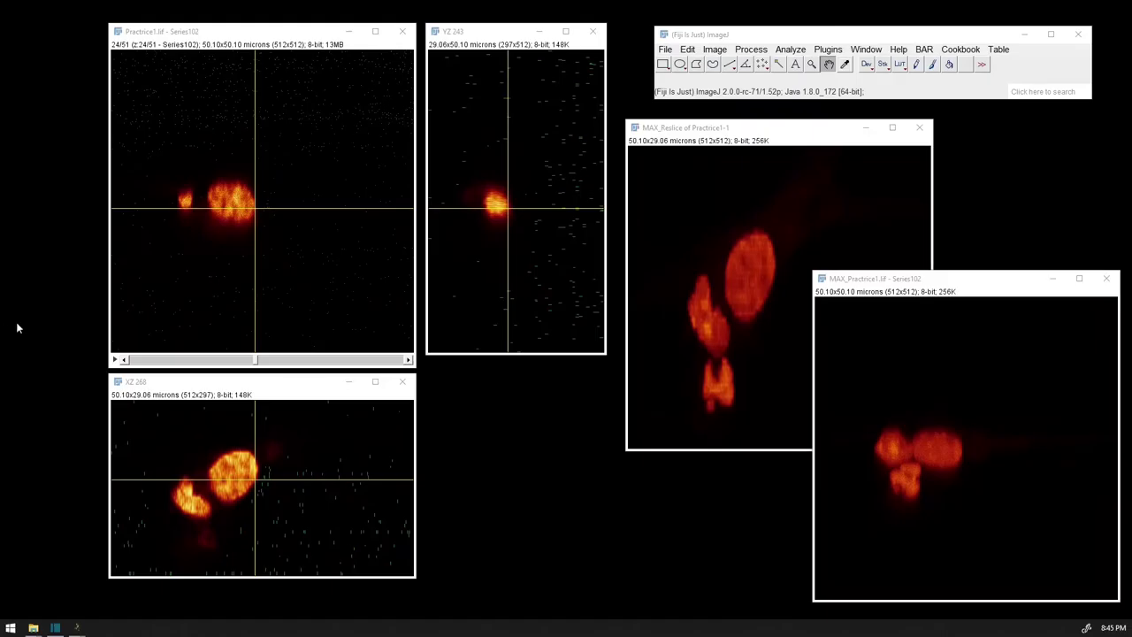
- Examine the large nucleus in ImageJ's orthogonal views and rearrange the maximum projection windows for comparison
{"action": "mouse_move", "coordinate": [255, 214]}
{"action": "left_mouse_down"}
{"action": "mouse_move", "coordinate": [185, 197]}
{"action": "mouse_move", "coordinate": [207, 260]}
{"action": "mouse_move", "coordinate": [202, 154]}
{"action": "mouse_move", "coordinate": [206, 192]}
{"action": "mouse_move", "coordinate": [274, 211]}
{"action": "mouse_move", "coordinate": [177, 200]}
{"action": "mouse_move", "coordinate": [235, 206]}
{"action": "left_mouse_up"}
{"action": "left_click", "coordinate": [725, 130]}
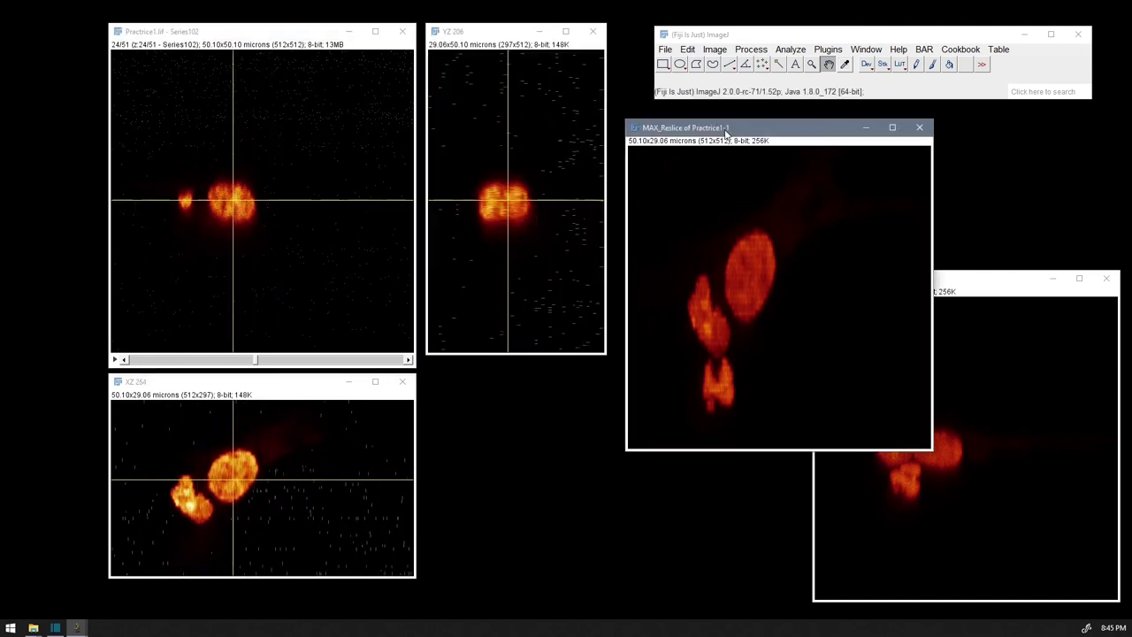
{"action": "left_click_drag", "start_coordinate": [725, 130], "coordinate": [557, 269]}
{"action": "left_click_drag", "start_coordinate": [882, 281], "coordinate": [865, 259]}
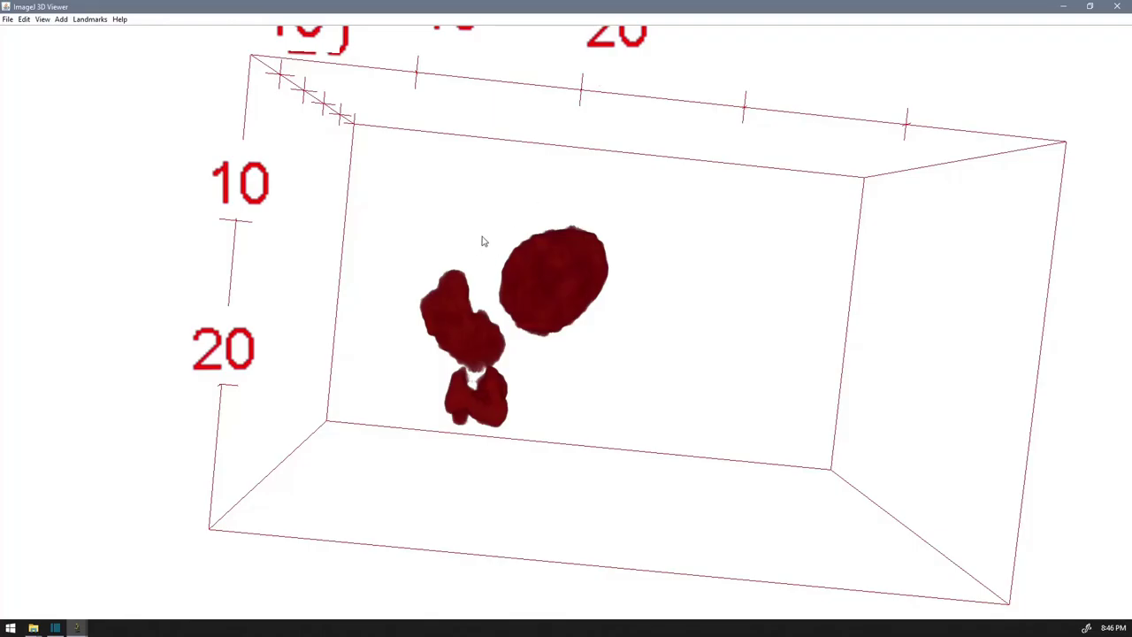
- Rotate the nuclei volume in the ImageJ 3D Viewer to examine their shape from different sides
{"action": "left_click_drag", "start_coordinate": [483, 241], "coordinate": [301, 359]}
{"action": "left_click_drag", "start_coordinate": [1025, 328], "coordinate": [473, 327]}
{"action": "left_click_drag", "start_coordinate": [626, 339], "coordinate": [0, 323]}
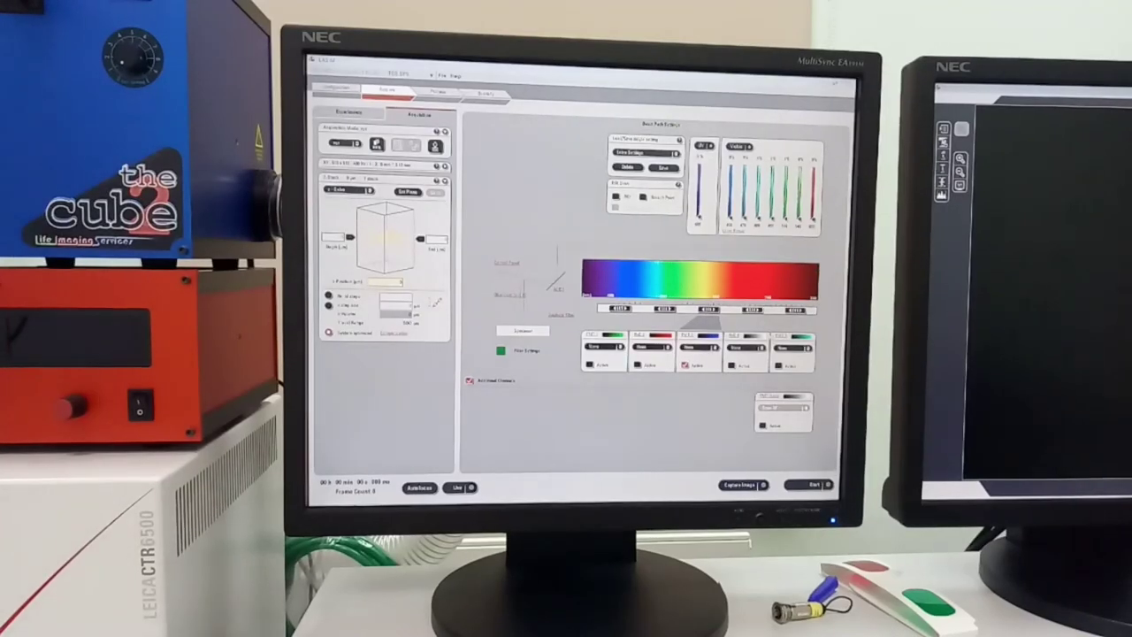
- Check the laser switches in the LAS AF hardware configuration and exit the program
{"action": "left_click", "coordinate": [339, 92]}
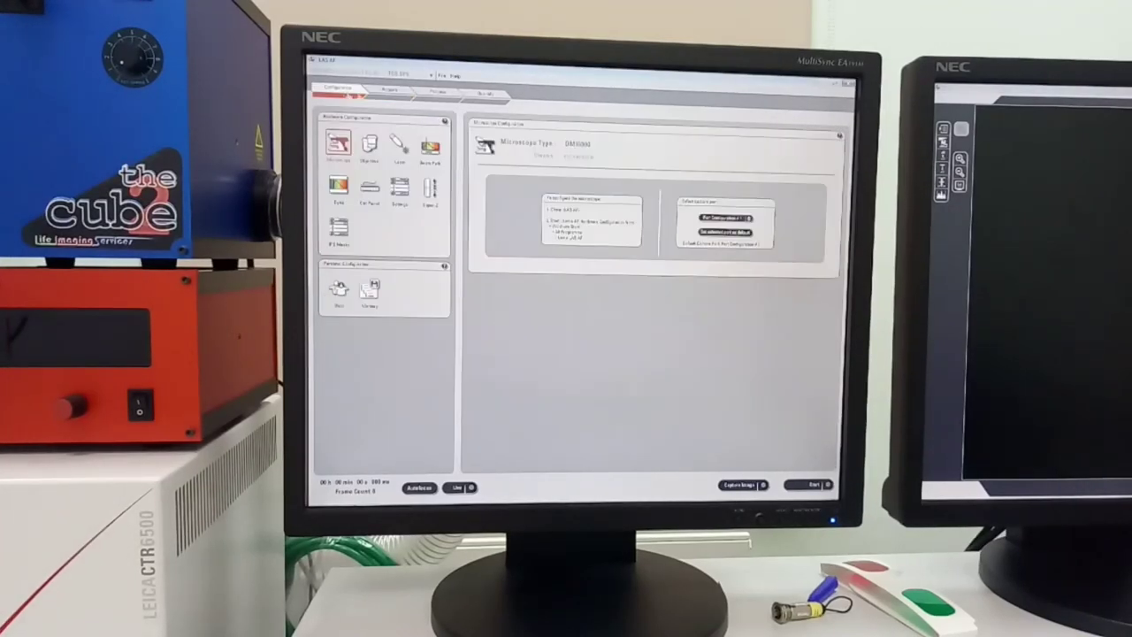
{"action": "left_click", "coordinate": [400, 146]}
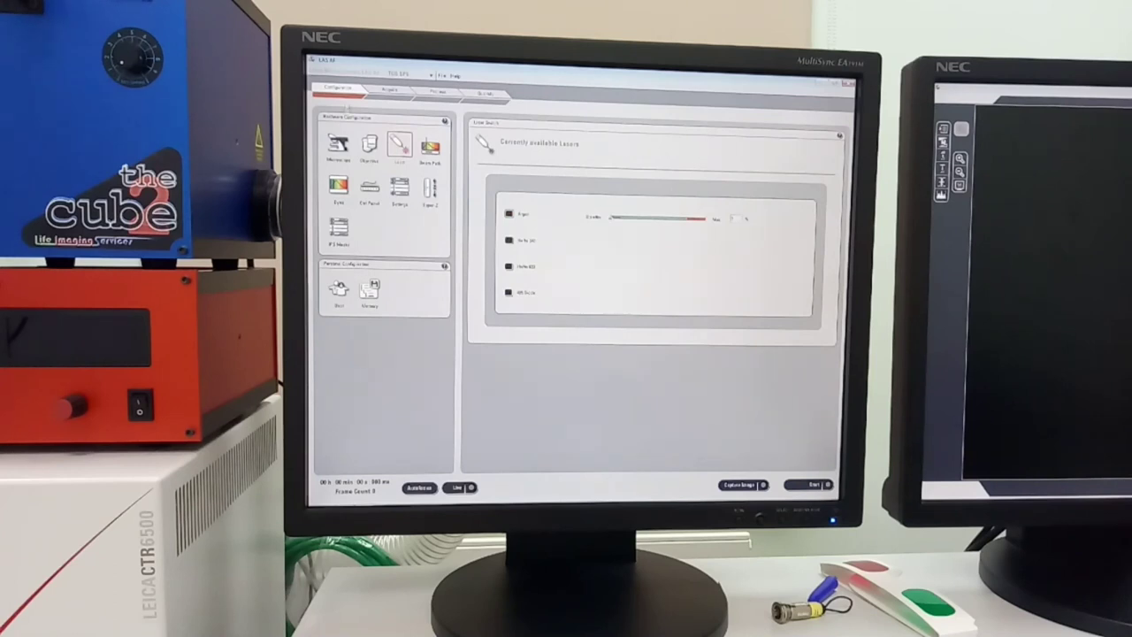
{"action": "left_click", "coordinate": [442, 77]}
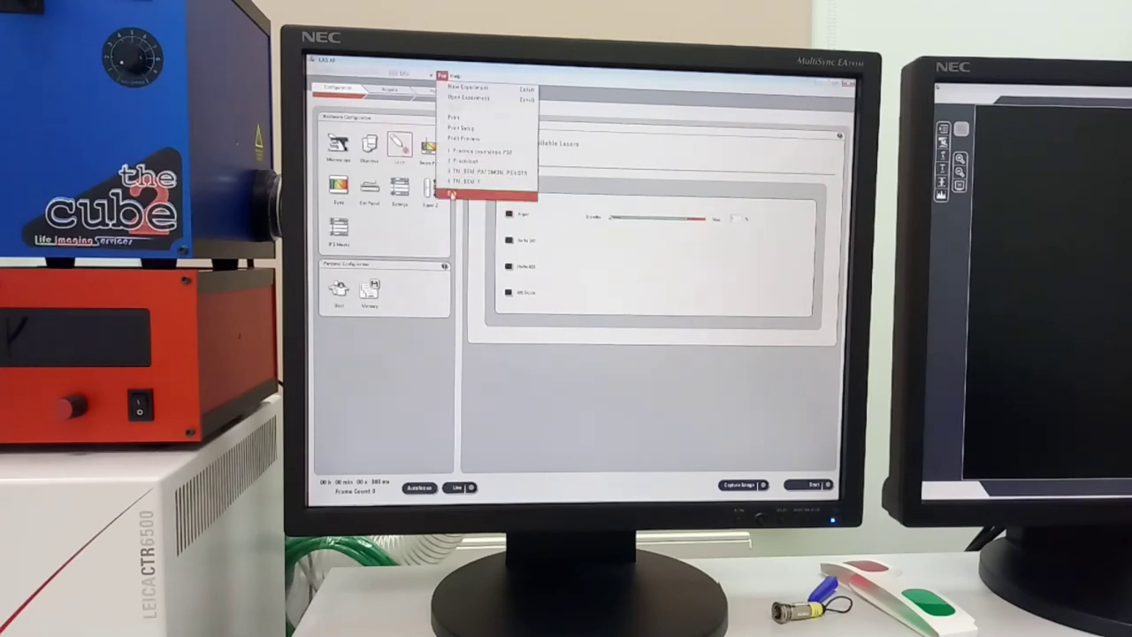
{"action": "left_click", "coordinate": [456, 189]}
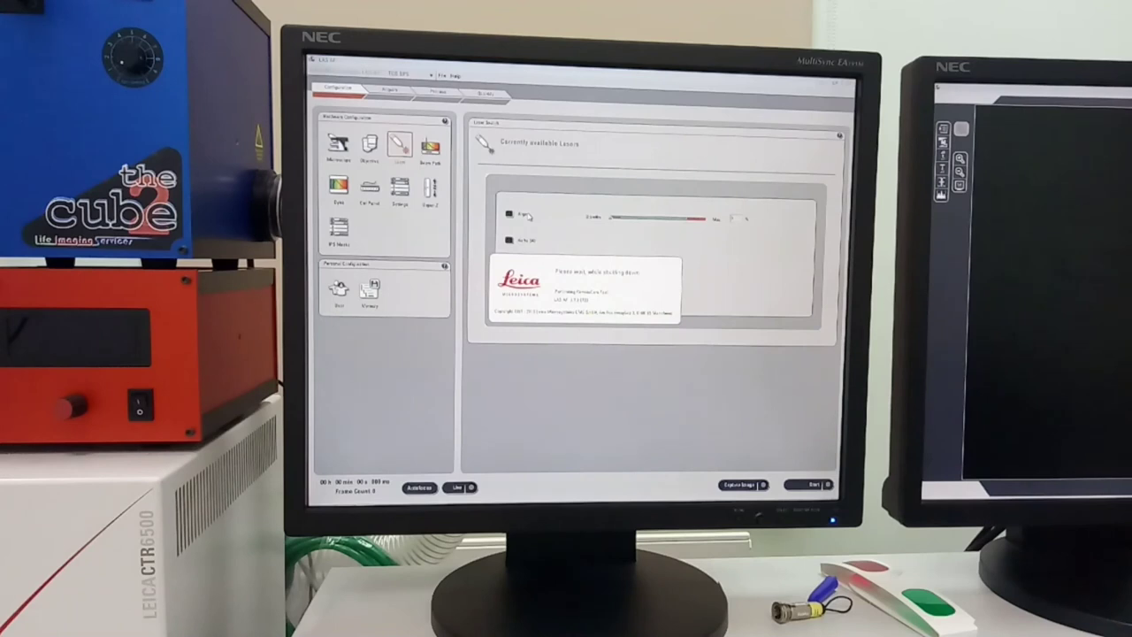